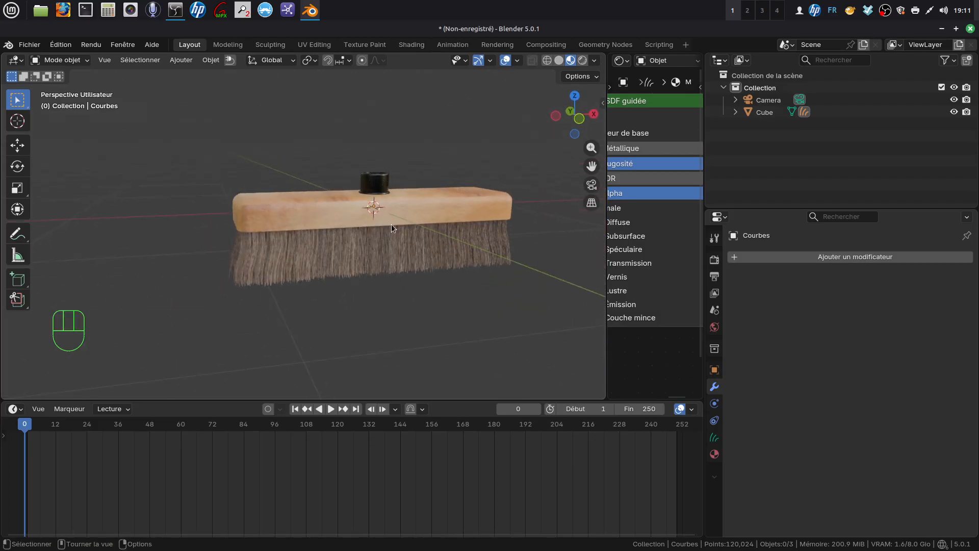
Examine the finished broom head from several angles, including its wooden block, bristles and black handle socket.
scroll(395, 252, "up", 2)
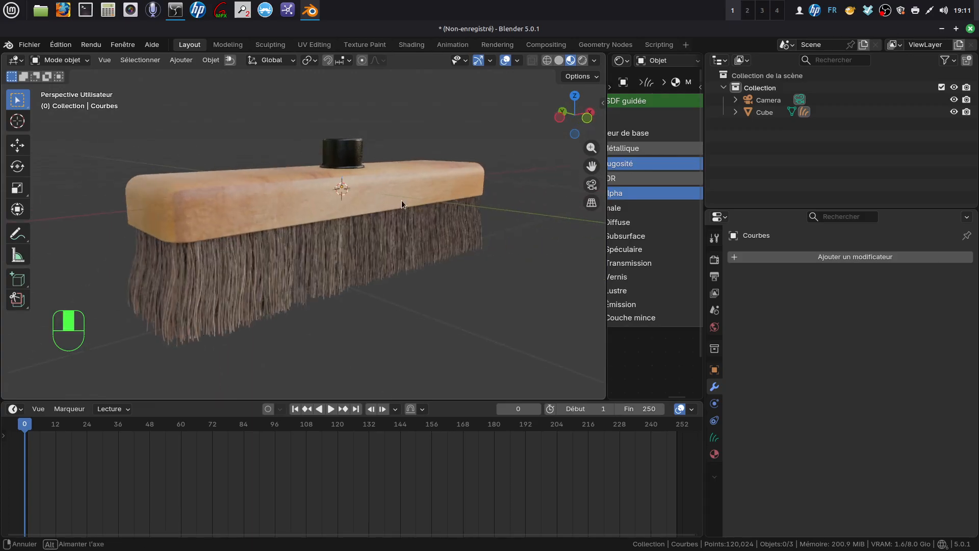
middle_click_drag(358, 200, 391, 196)
middle_click_drag(305, 262, 272, 258)
middle_click_drag(402, 203, 391, 250)
scroll(357, 252, "up", 3)
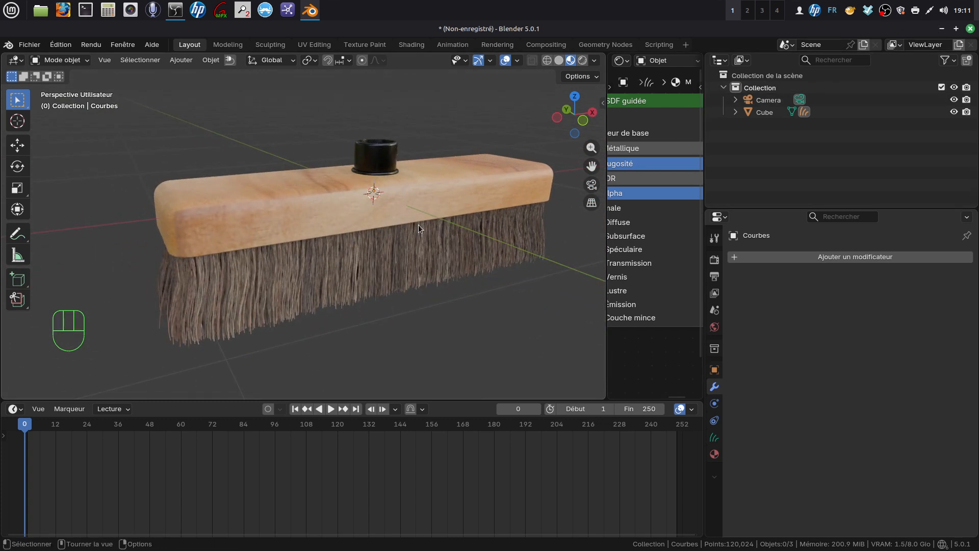
scroll(418, 228, "down", 2)
left_click_drag(171, 141, 552, 326)
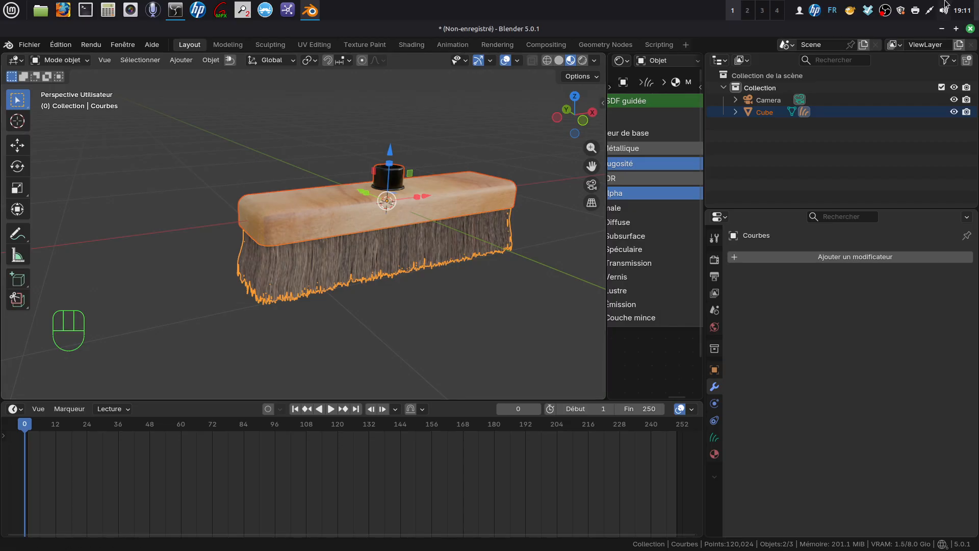
Quit the finished broom scene without saving and relaunch Blender with an empty scene.
left_click(970, 29)
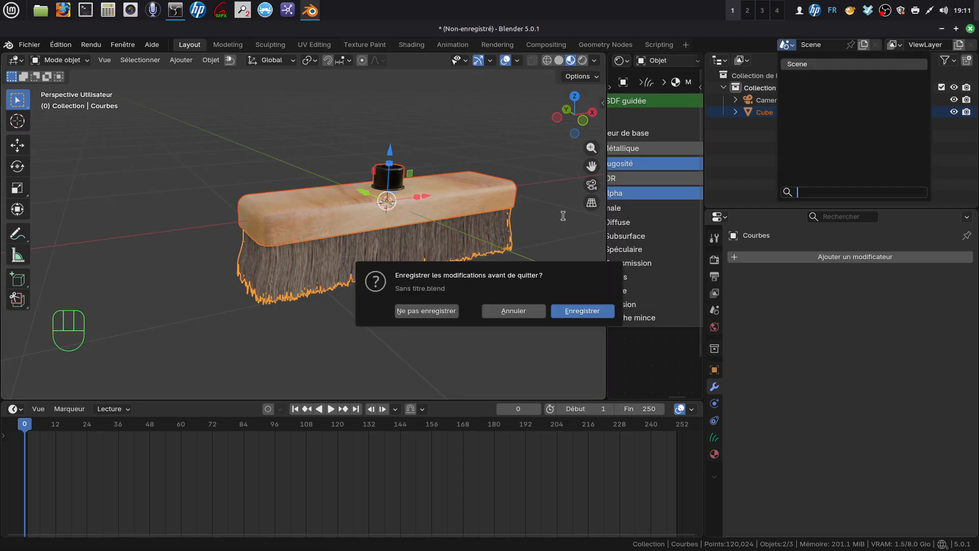
left_click(440, 311)
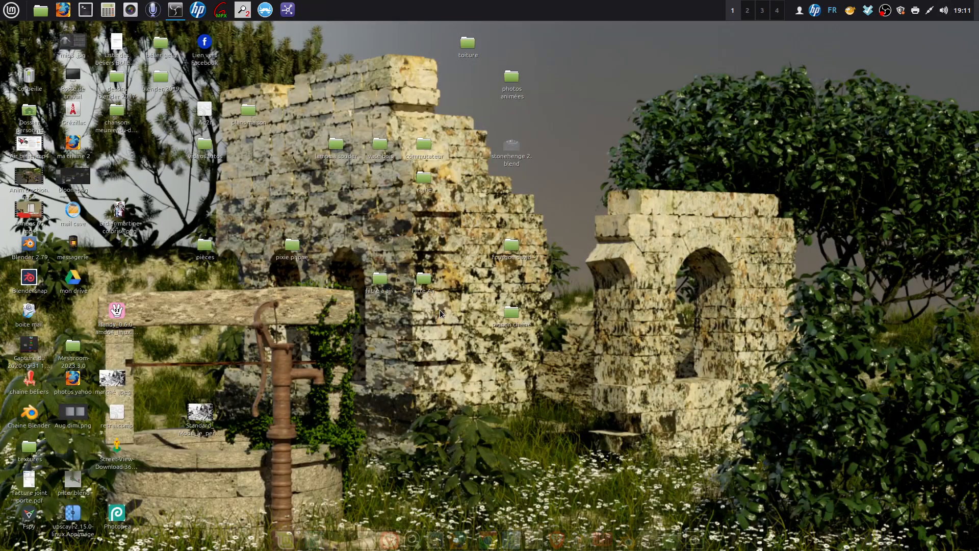
double_click(29, 278)
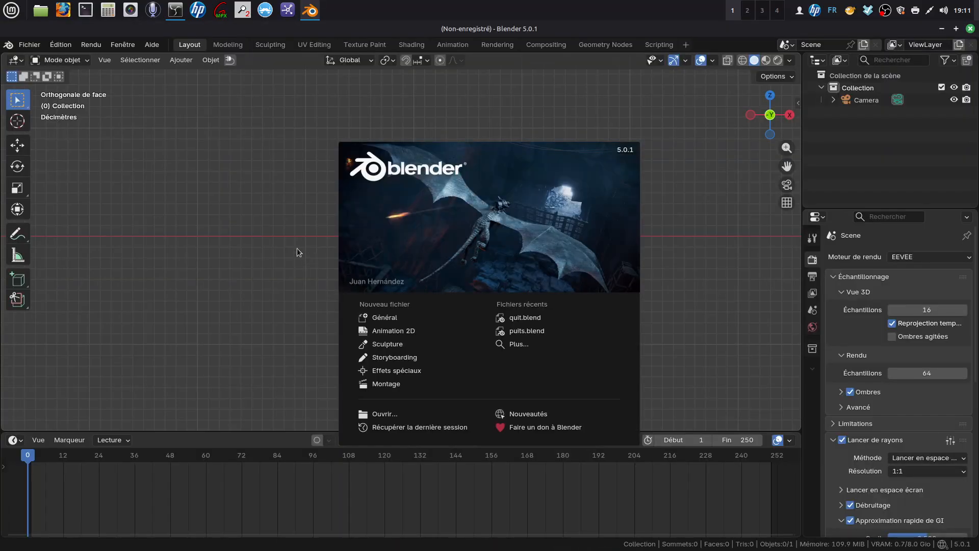
left_click(287, 233)
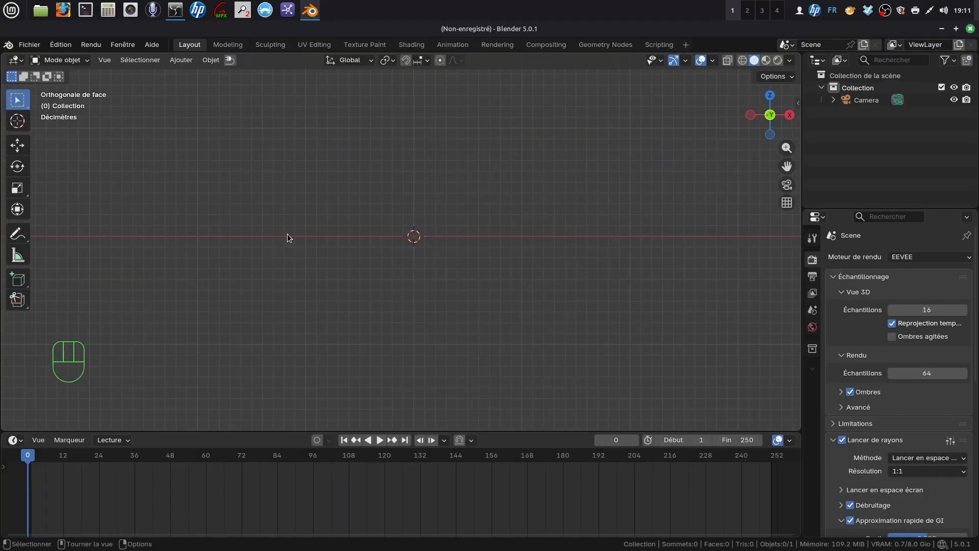
Add a cube mesh and, in Edit Mode, scale it along Z to about 0.063 to form a thin slab.
left_click(180, 61)
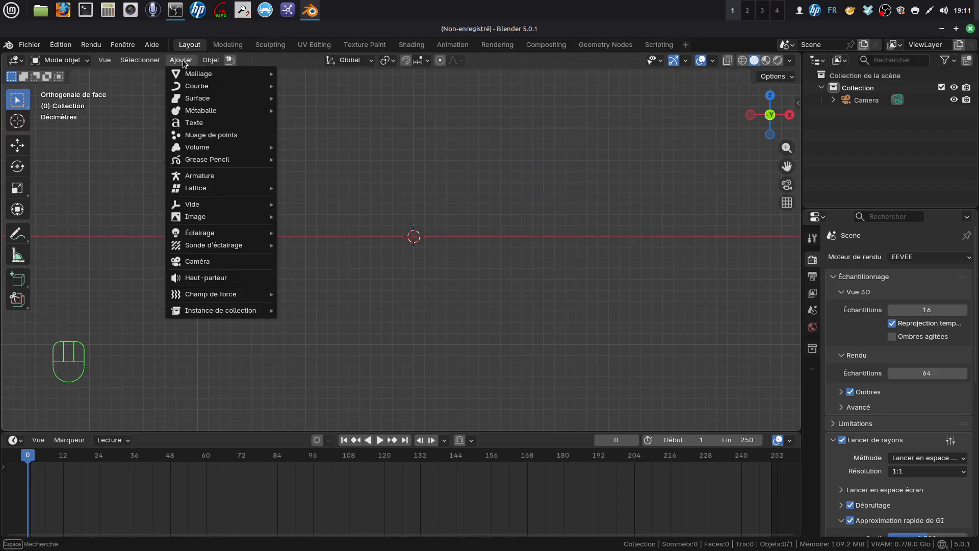
mouse_move(195, 78)
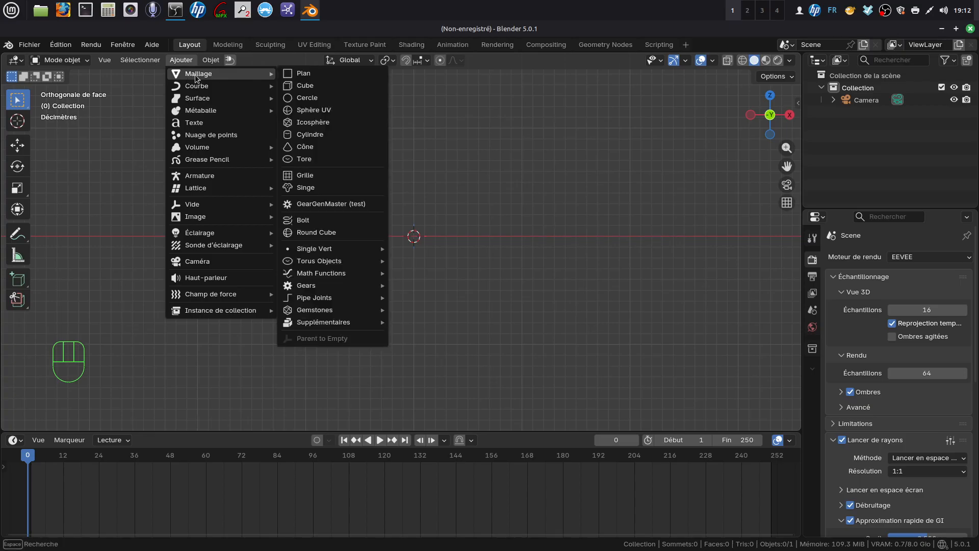
left_click(305, 85)
middle_click_drag(464, 163, 439, 217)
key("Tab")
left_click_drag(443, 206, 444, 244)
middle_click_drag(443, 240, 404, 227)
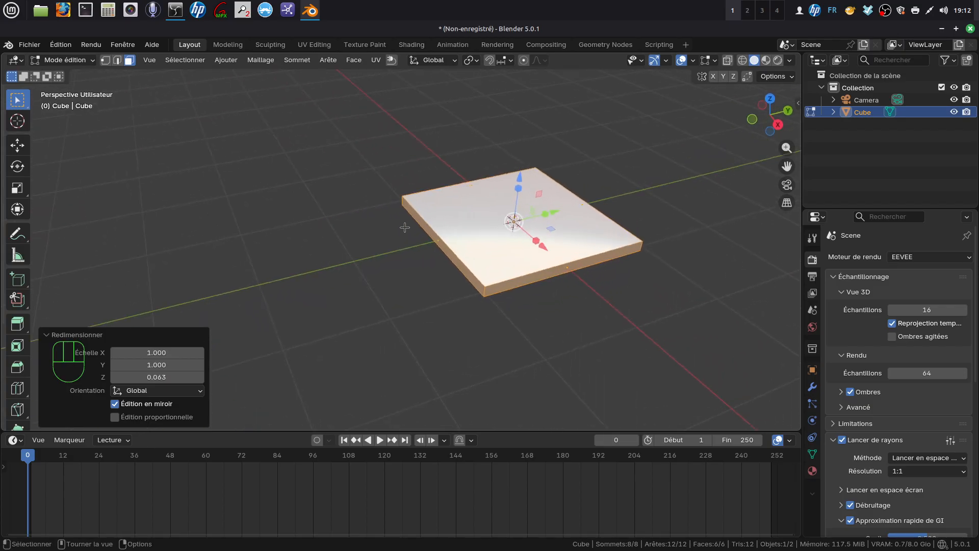
Narrow the slab along Y into a long plank, refining its width with a final Y scale of about 0.941, and leave Edit Mode.
left_click_drag(545, 213, 524, 220)
middle_click_drag(550, 242, 615, 318)
left_click_drag(517, 192, 516, 192)
middle_click_drag(516, 192, 529, 141)
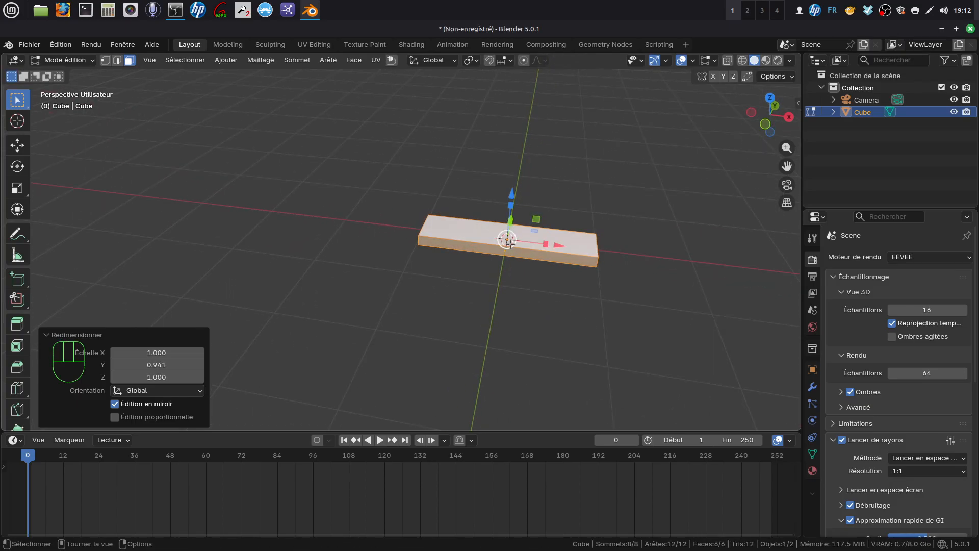
middle_click_drag(510, 244, 565, 224, "shift")
scroll(513, 225, "up", 5)
middle_click_drag(536, 241, 563, 262, "shift")
key("Tab")
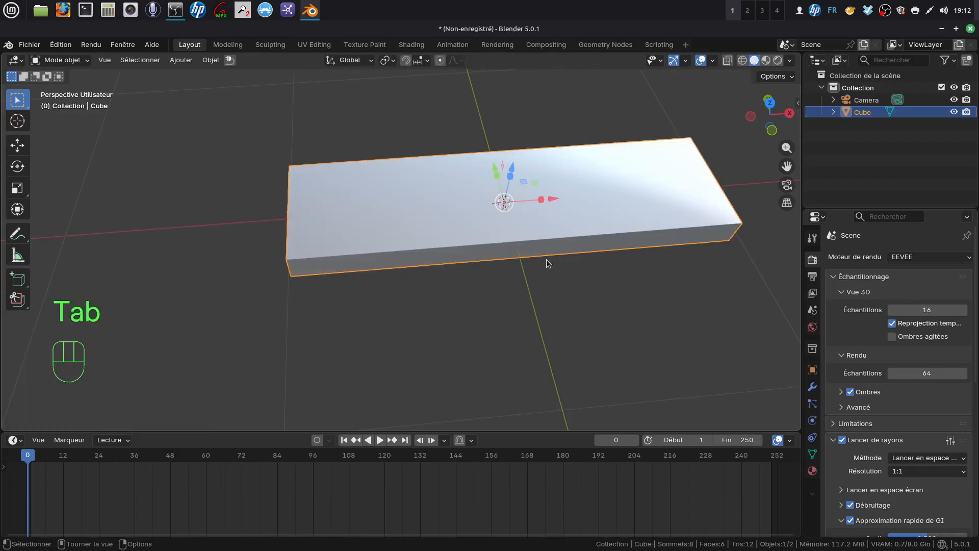
In Edit Mode, add 21 evenly spaced loop cuts across the plank's length without sliding them.
key("Tab")
middle_click_drag(461, 244, 463, 246)
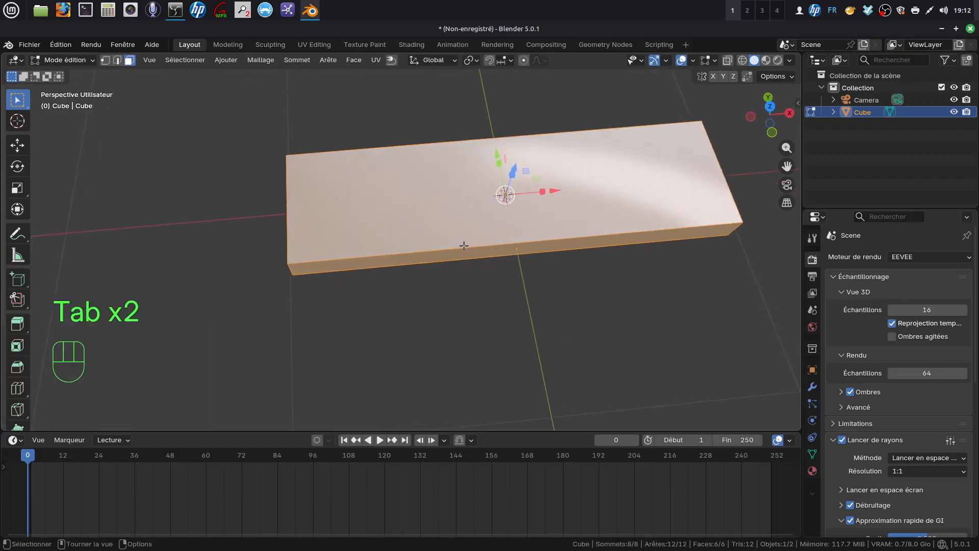
key("ctrl+r")
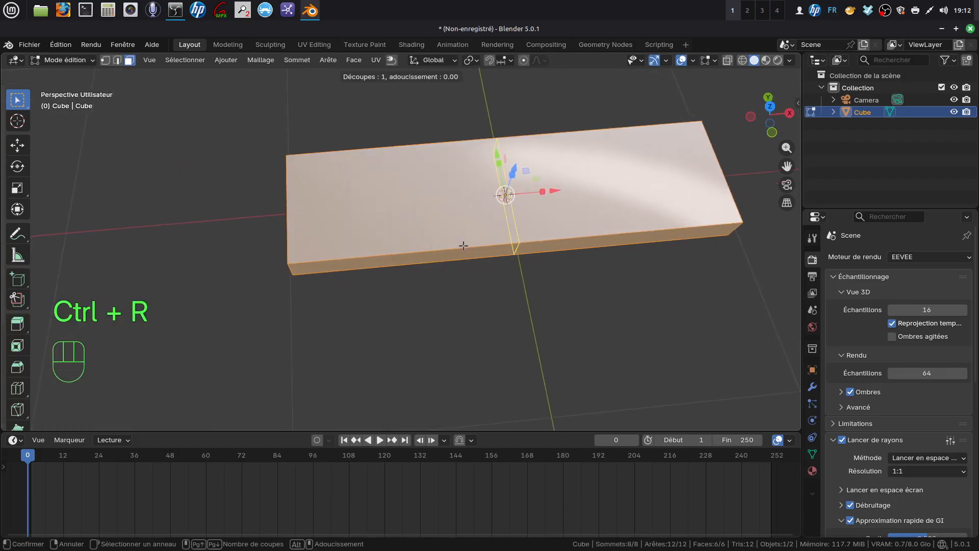
scroll(463, 245, "up", 5)
scroll(463, 245, "up", 12)
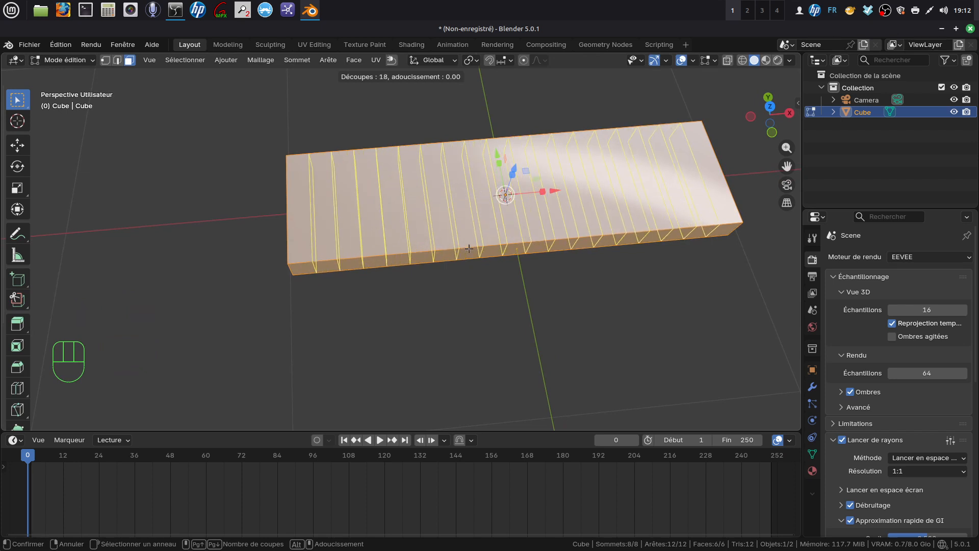
scroll(468, 248, "up", 3)
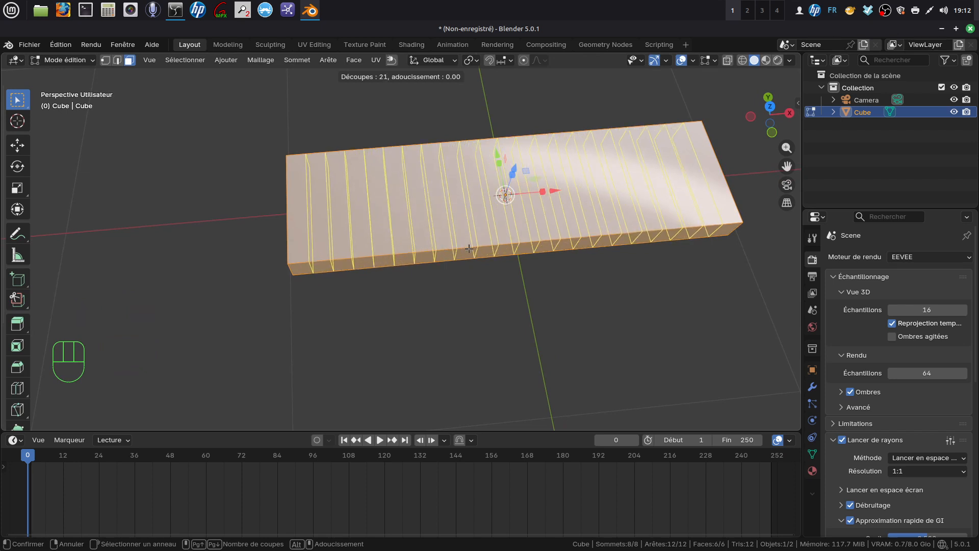
left_click(468, 248)
right_click(469, 248)
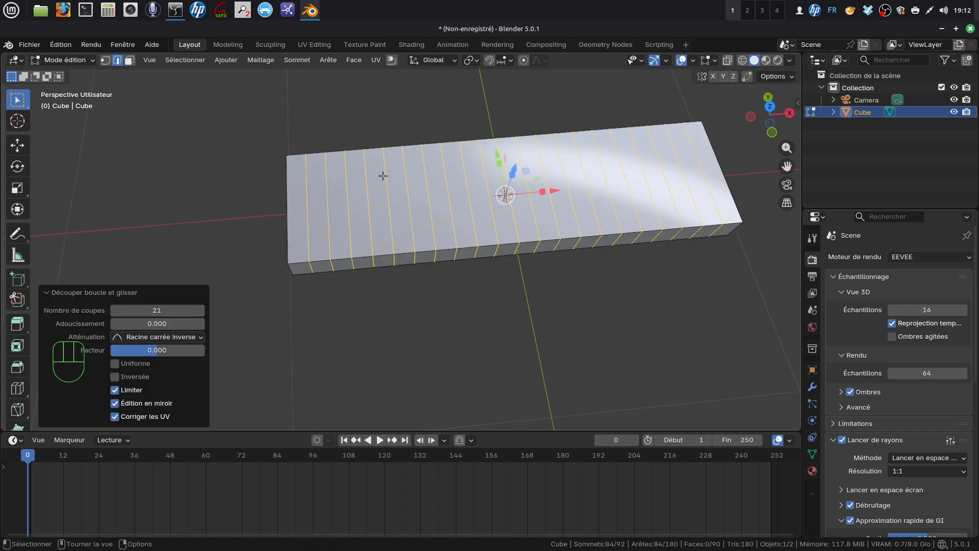
Add 5 loop cuts running lengthwise along the plank, evenly dividing its width.
middle_click_drag(475, 202, 510, 199)
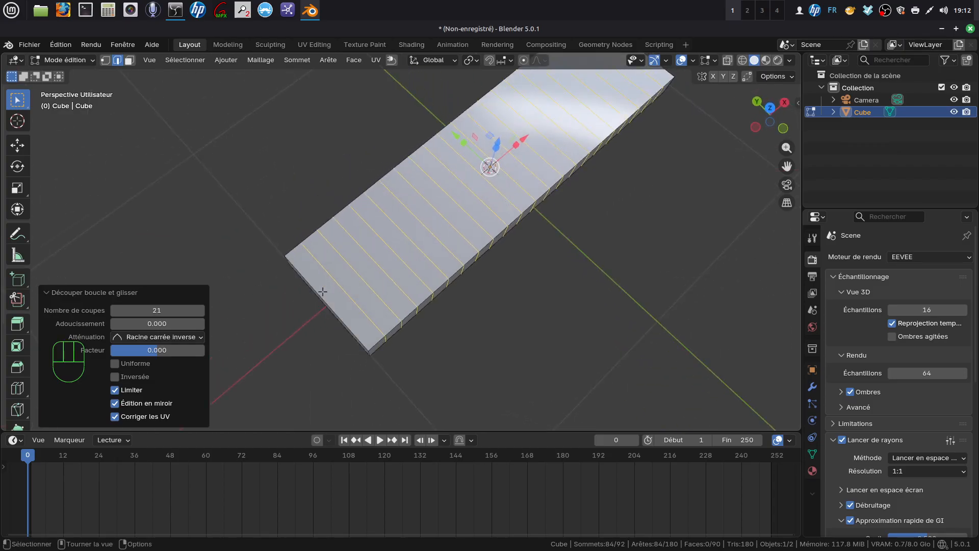
key("ctrl")
key("ctrl+r")
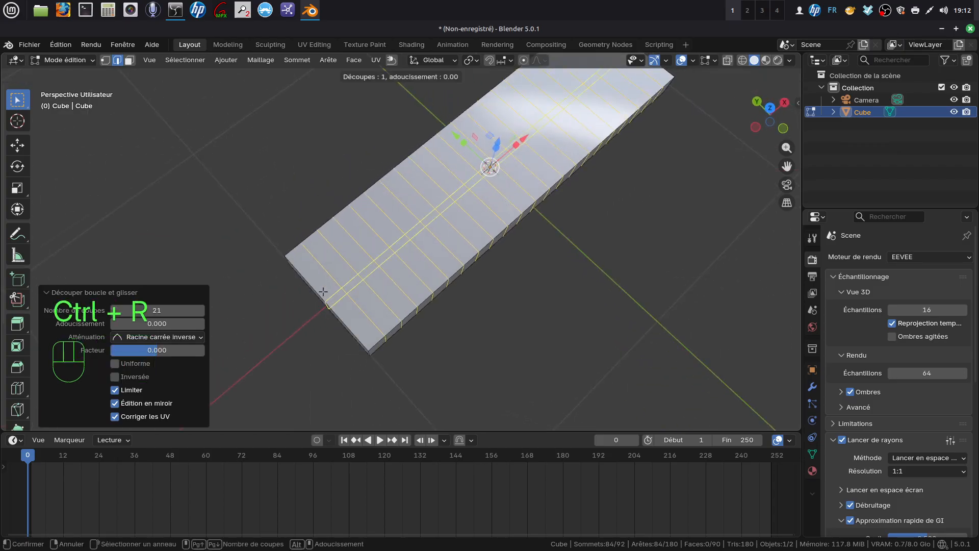
scroll(323, 292, "up", 3)
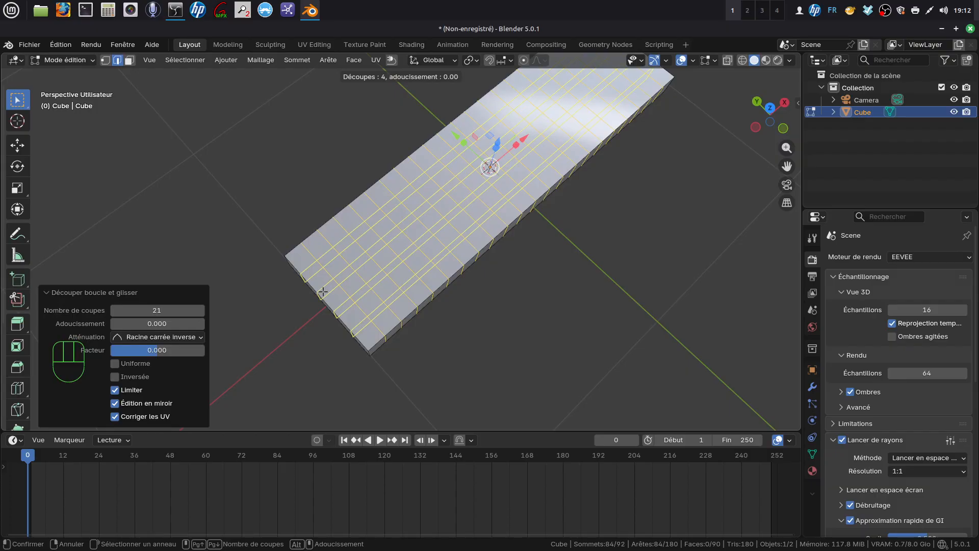
scroll(323, 292, "up", 1)
left_click(323, 291)
left_click(323, 292)
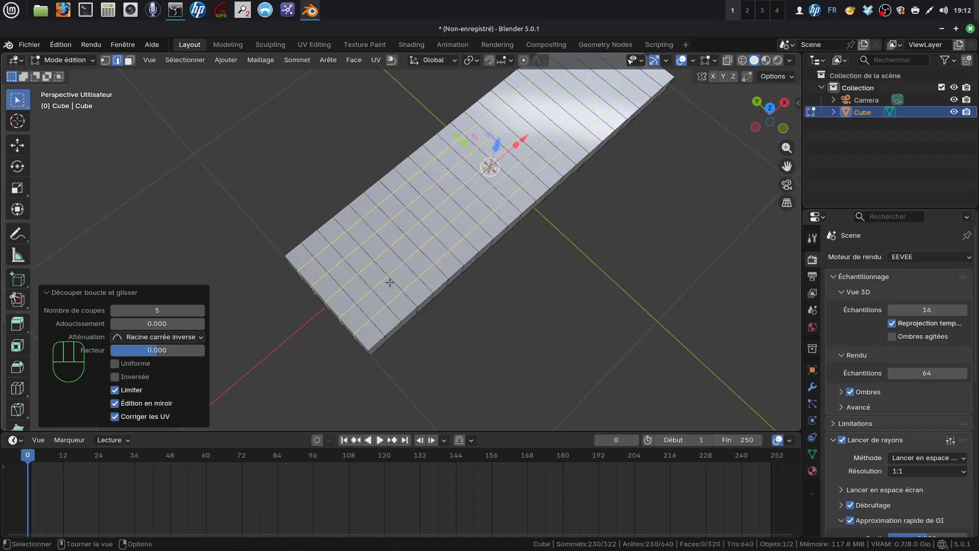
Bevel the plank's four vertical corner edges with a width of about 0.0626 m and 8 segments.
middle_click_drag(436, 258, 374, 278)
left_click(326, 275)
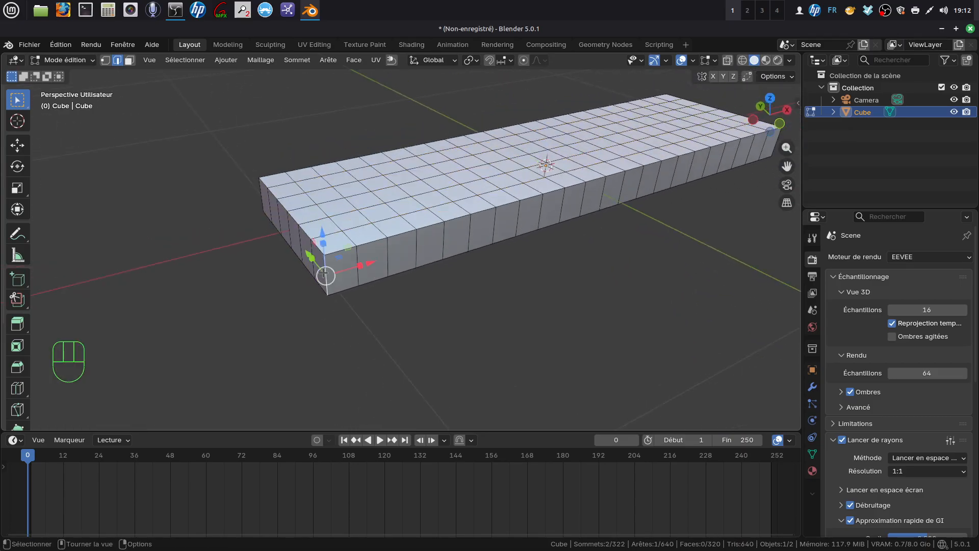
left_click(256, 198, "shift")
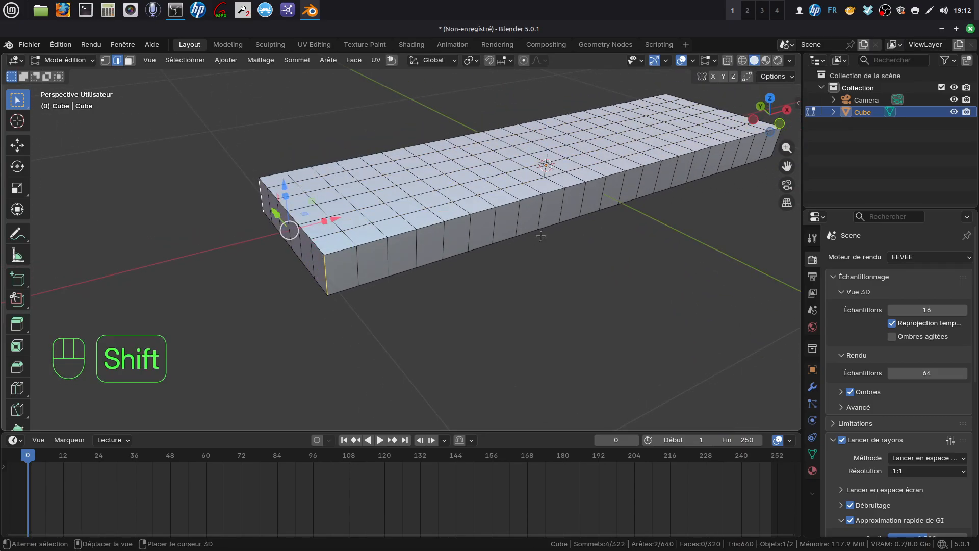
middle_click_drag(541, 236, 368, 232, "shift")
middle_click_drag(461, 256, 296, 265, "shift")
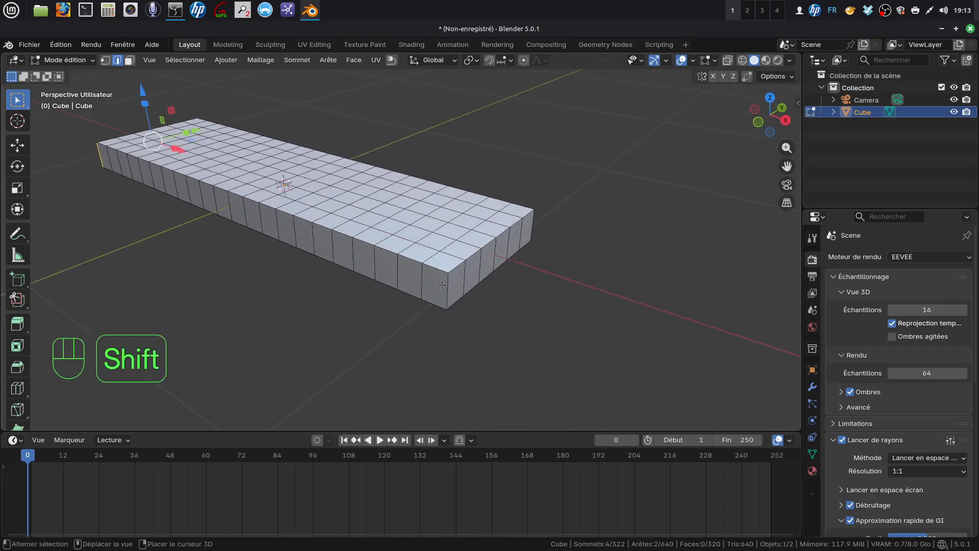
left_click(449, 284, "shift")
left_click(533, 229, "shift")
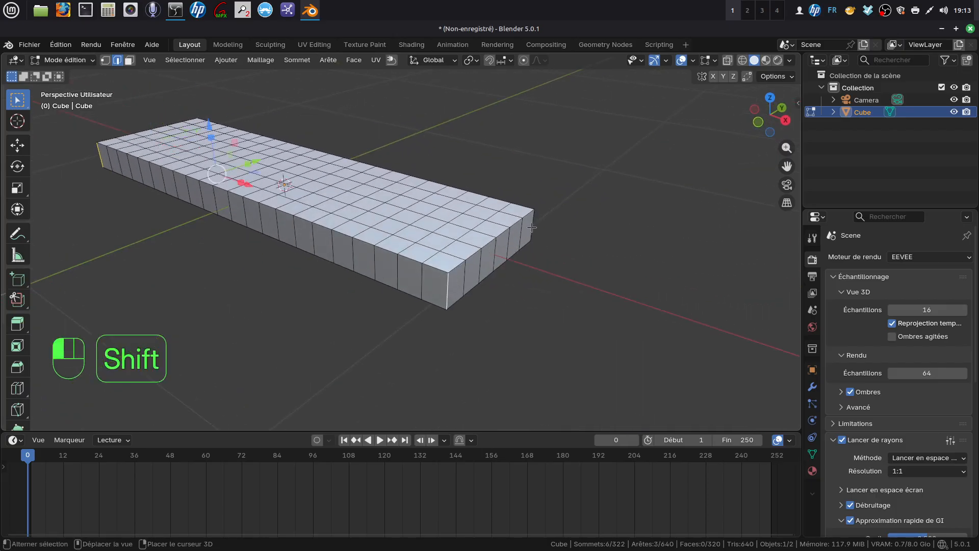
middle_click_drag(527, 261, 586, 250, "shift")
scroll(570, 281, "up", 2)
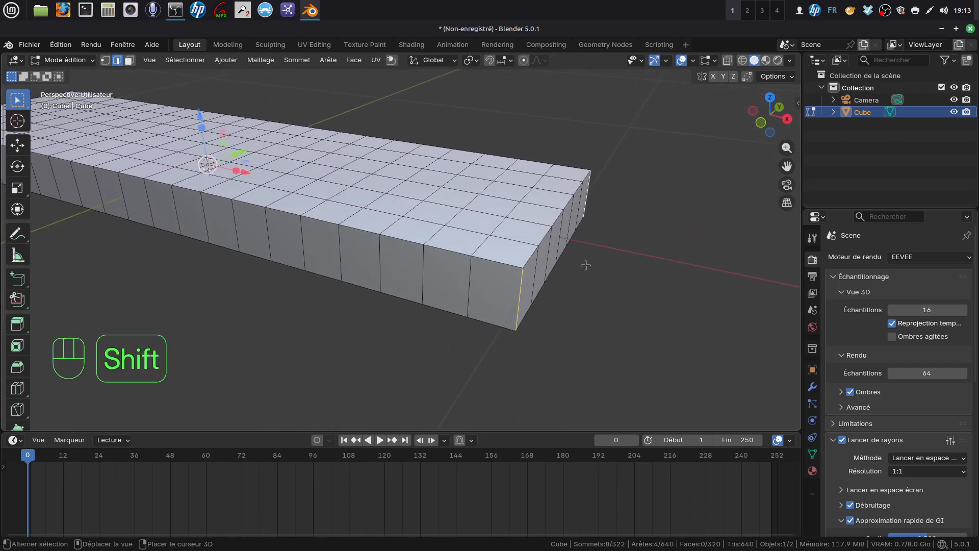
key("ctrl")
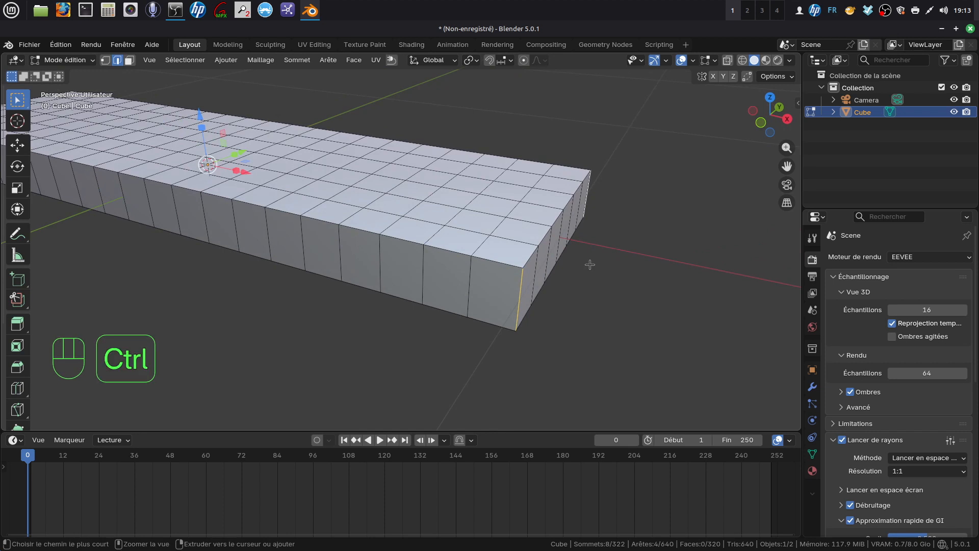
key("ctrl+b")
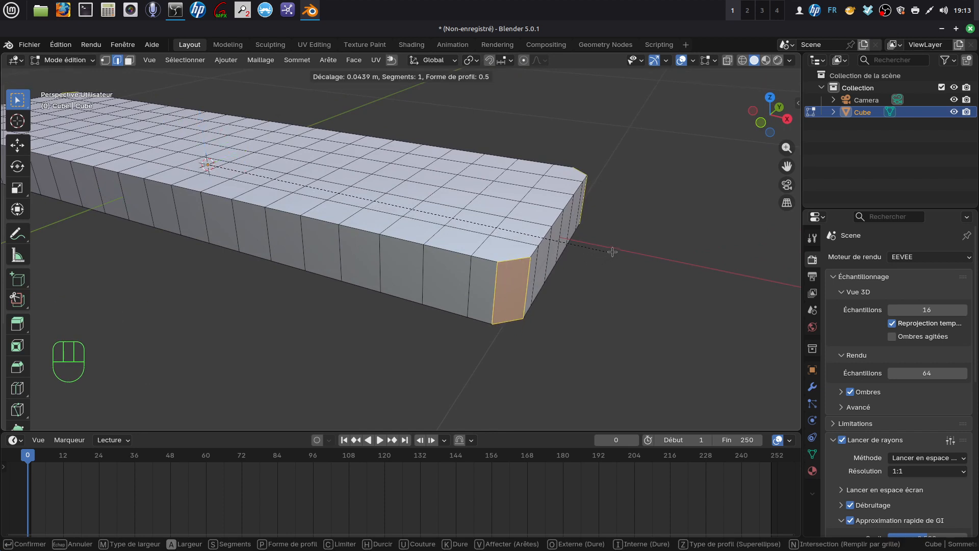
scroll(612, 252, "up", 2)
scroll(616, 251, "up", 4)
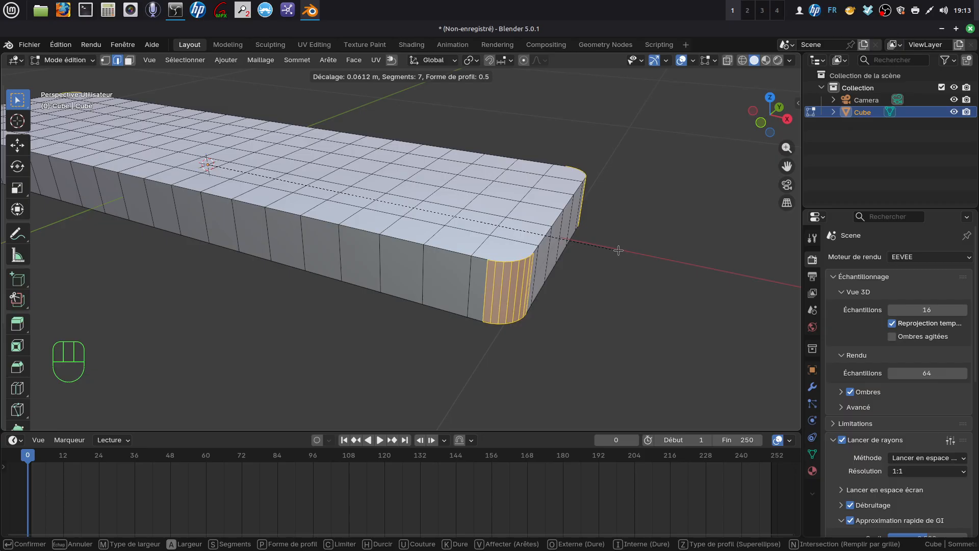
scroll(619, 250, "up", 1)
left_click(618, 250)
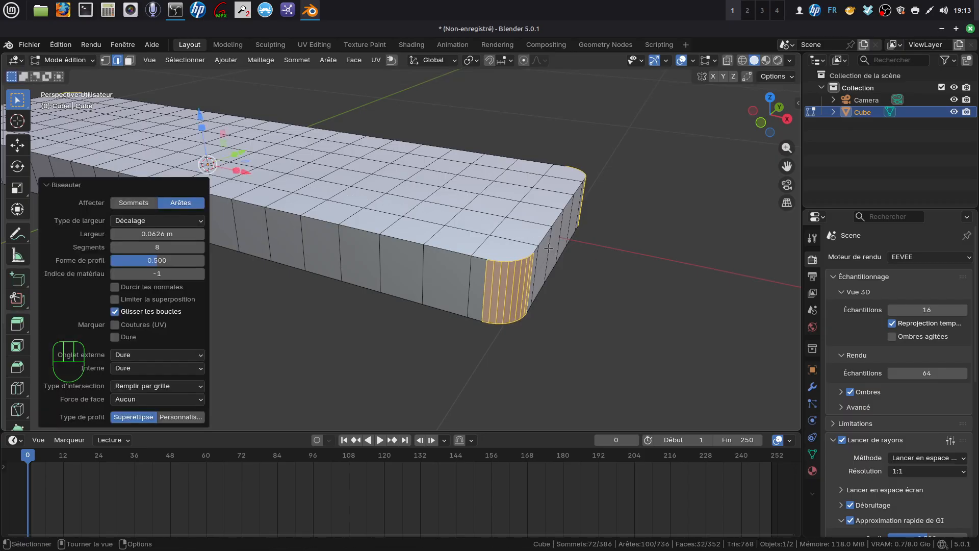
Select the top edge loop along the plank's front long side, keeping only that loop selected.
left_click(447, 249, "alt")
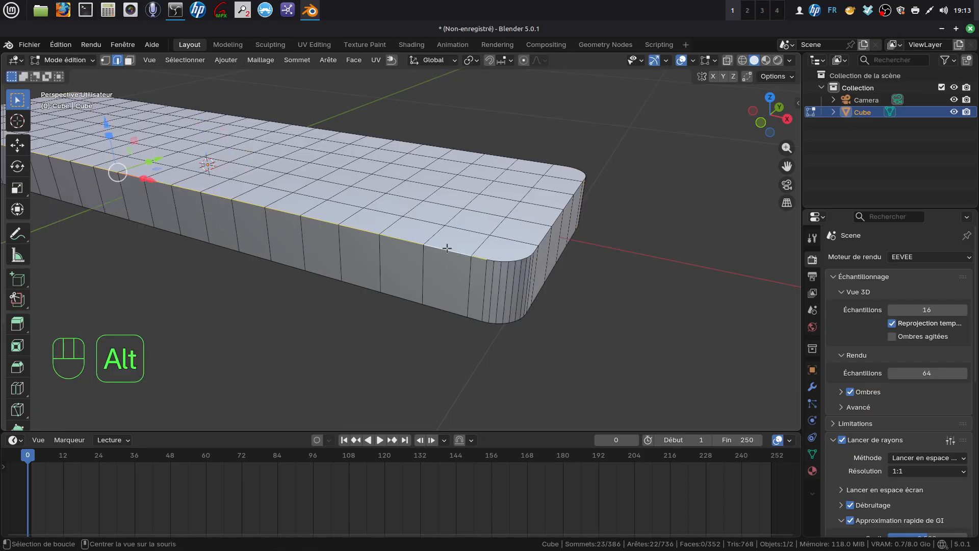
left_click(514, 262, "alt+shift")
left_click(517, 267, "alt+shift")
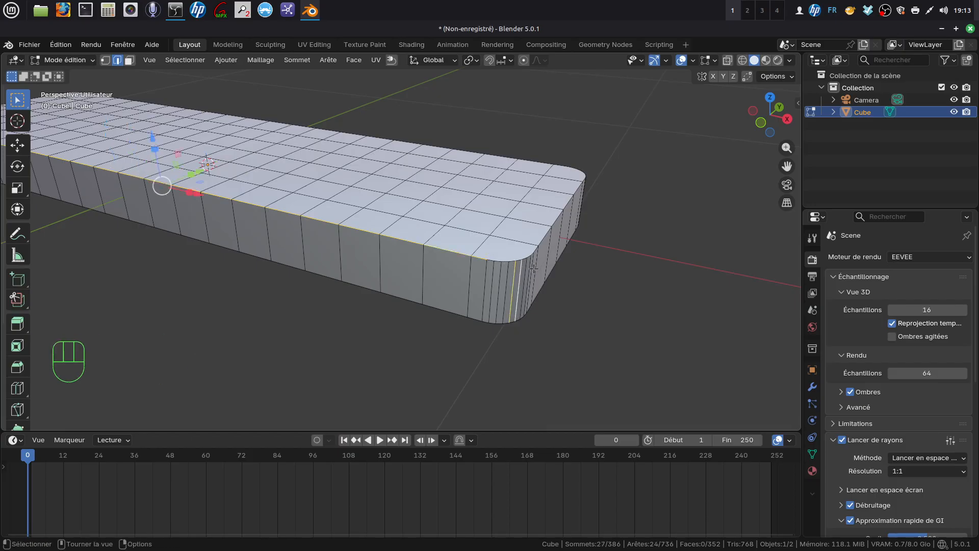
key("ctrl+z")
key("ctrl+z")
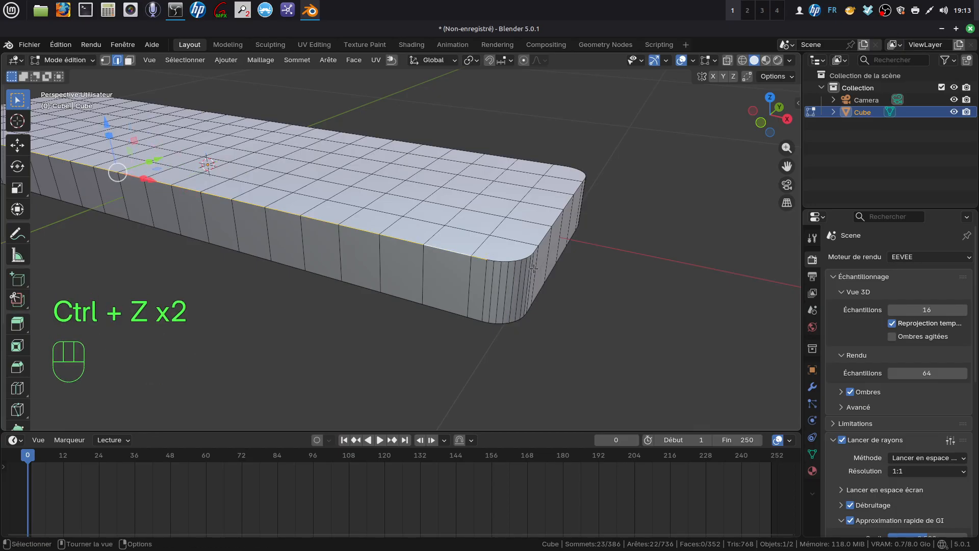
Extend the selection along the top outline around the +X end, including both rounded corners, and along the back long side.
scroll(533, 269, "up", 2)
left_click(495, 255, "alt+shift")
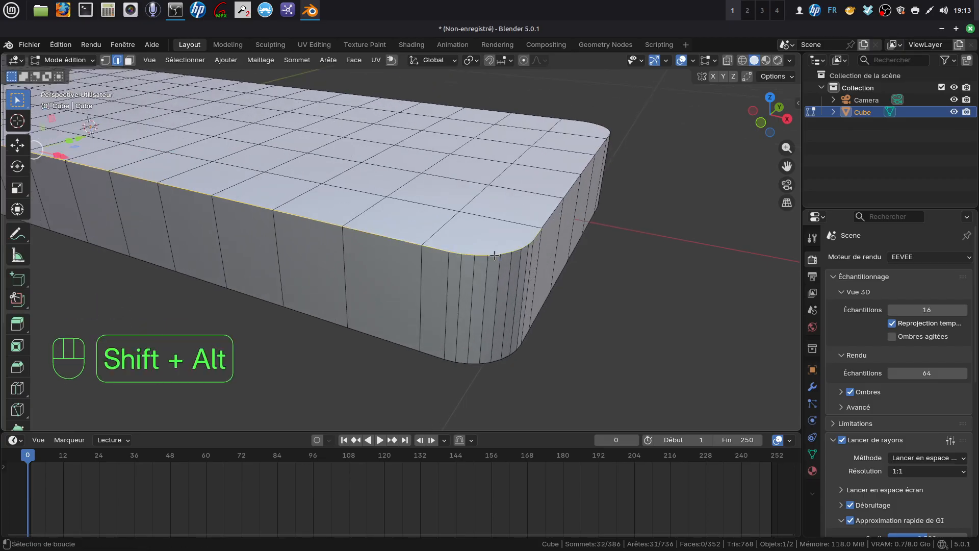
left_click(558, 209, "alt+shift")
left_click(556, 152, "alt+shift")
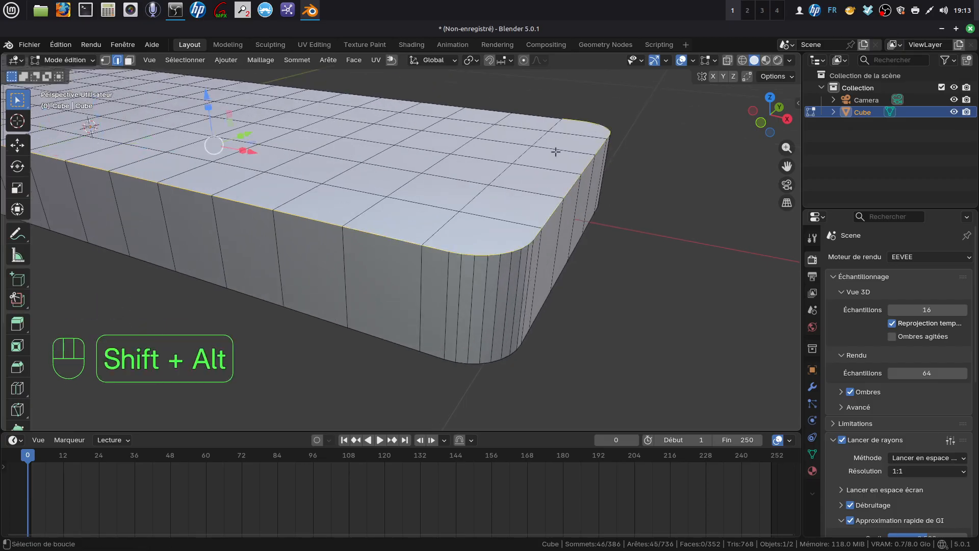
left_click(490, 113, "alt+shift")
Complete the top outline selection with the -X end's short edge and its two rounded corners.
scroll(223, 197, "down", 3)
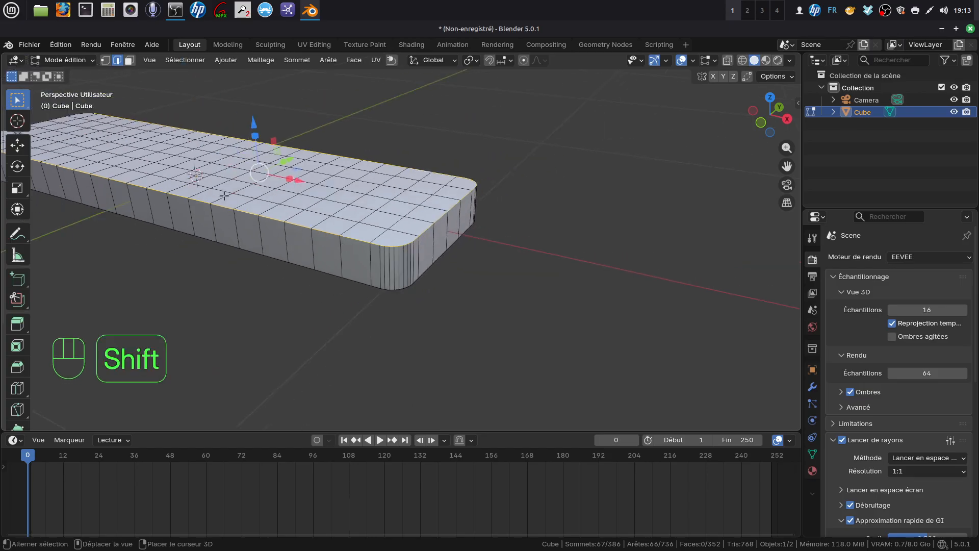
middle_click_drag(223, 196, 722, 353, "shift")
scroll(276, 200, "up", 5)
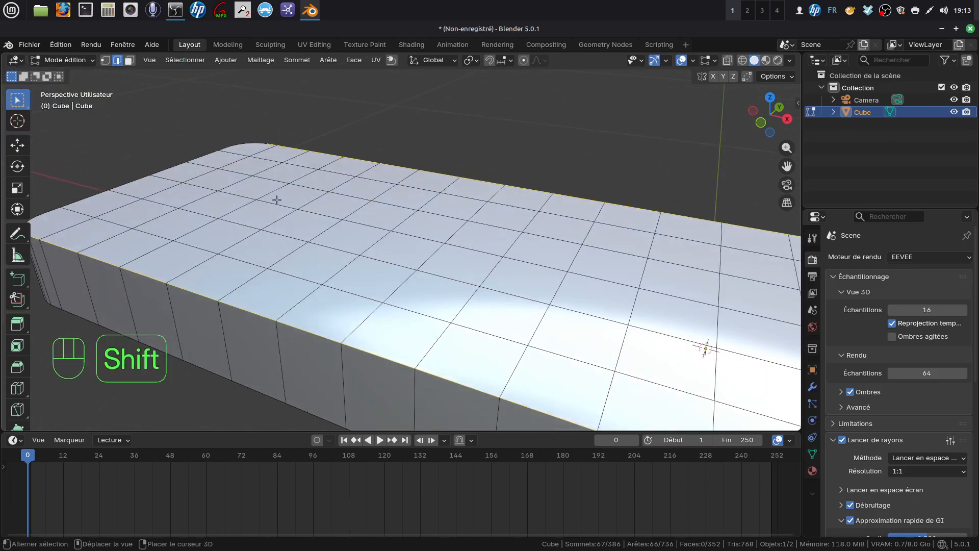
left_click(139, 181, "alt+shift")
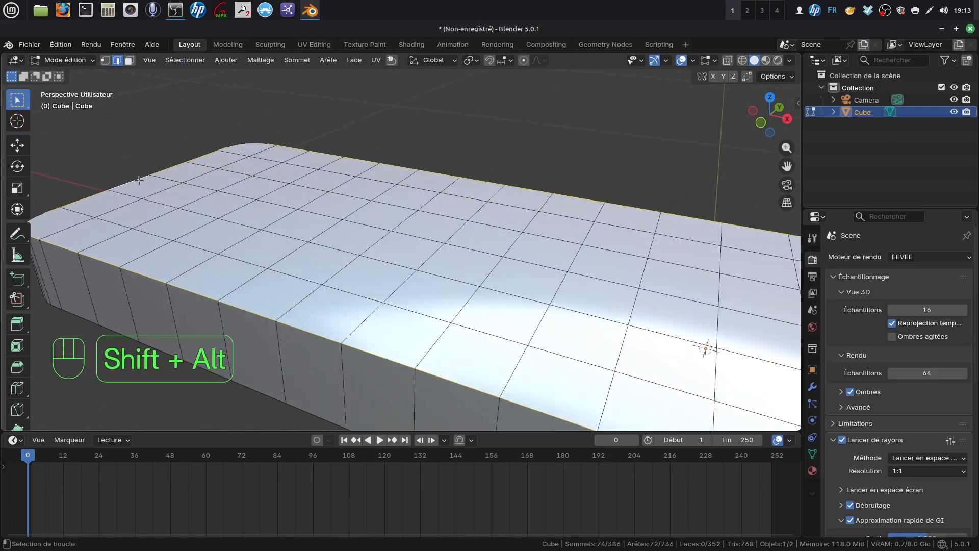
left_click(250, 141, "alt+shift")
middle_click_drag(250, 176, 275, 176, "shift")
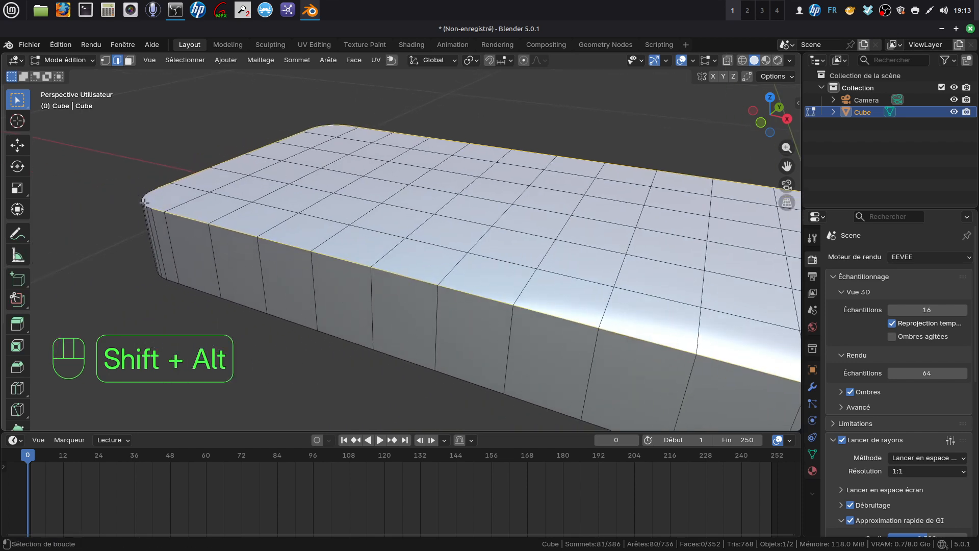
left_click(145, 203, "alt+shift")
Bevel the plank's top outline with a width of about 0.0376 m and 6 segments.
scroll(219, 214, "down", 4)
middle_click_drag(375, 264, 448, 257)
middle_click_drag(448, 256, 462, 233, "shift")
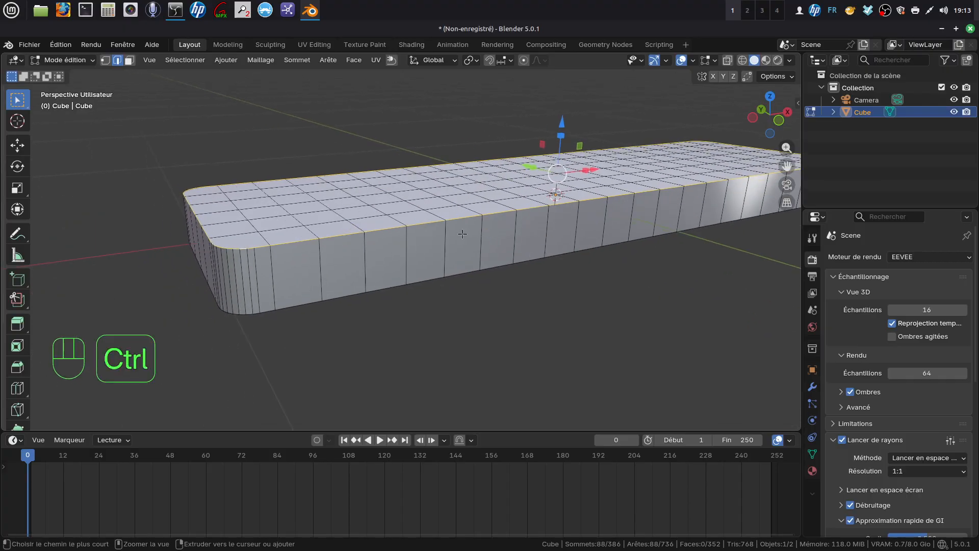
key("ctrl+b")
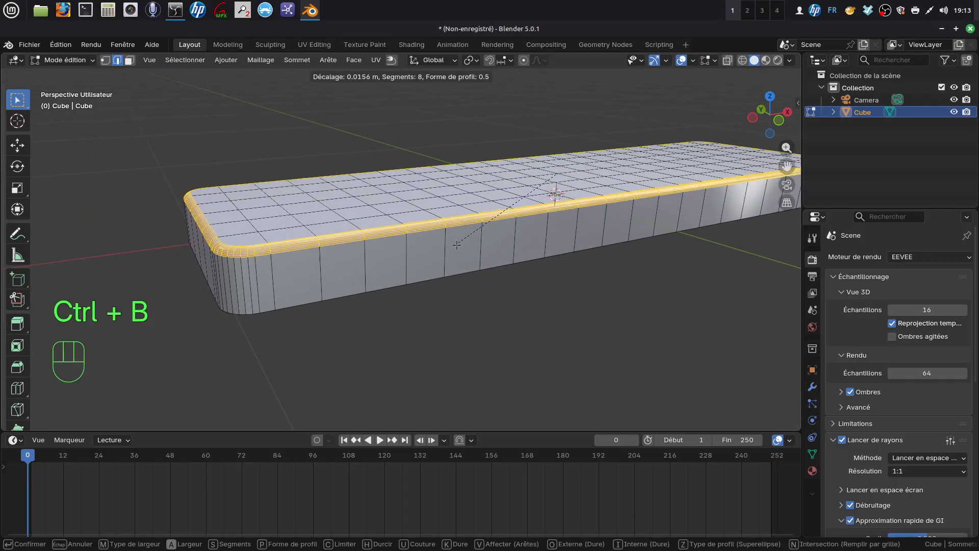
scroll(459, 241, "down", 2)
scroll(457, 247, "down", 2)
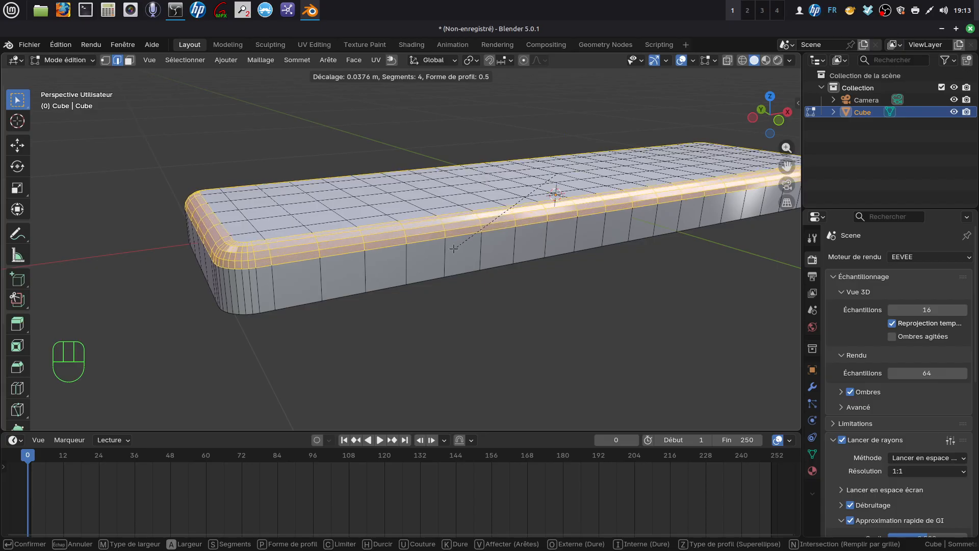
scroll(454, 248, "up", 2)
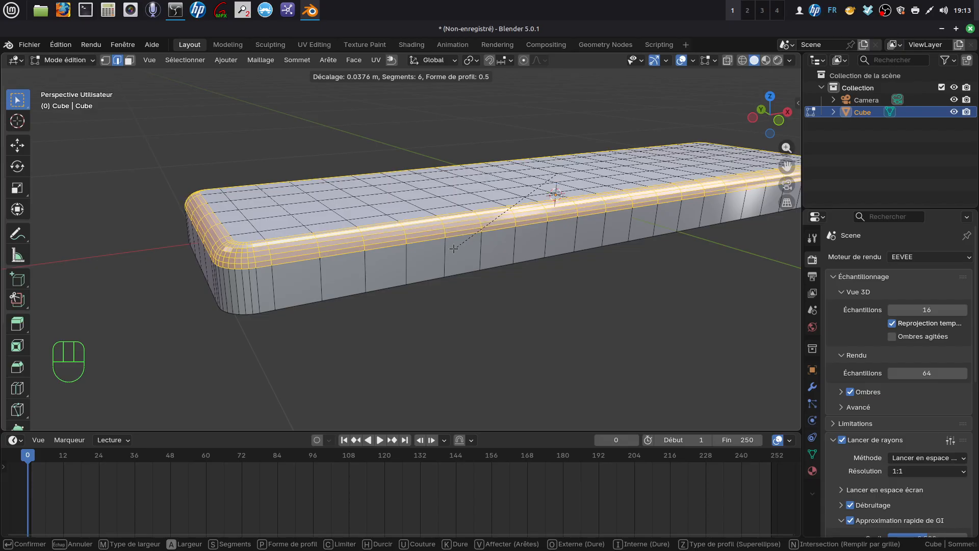
left_click(454, 248)
Select the plank's entire bottom outline, including both long sides, both short ends and all four rounded corners.
middle_click_drag(453, 248, 458, 226)
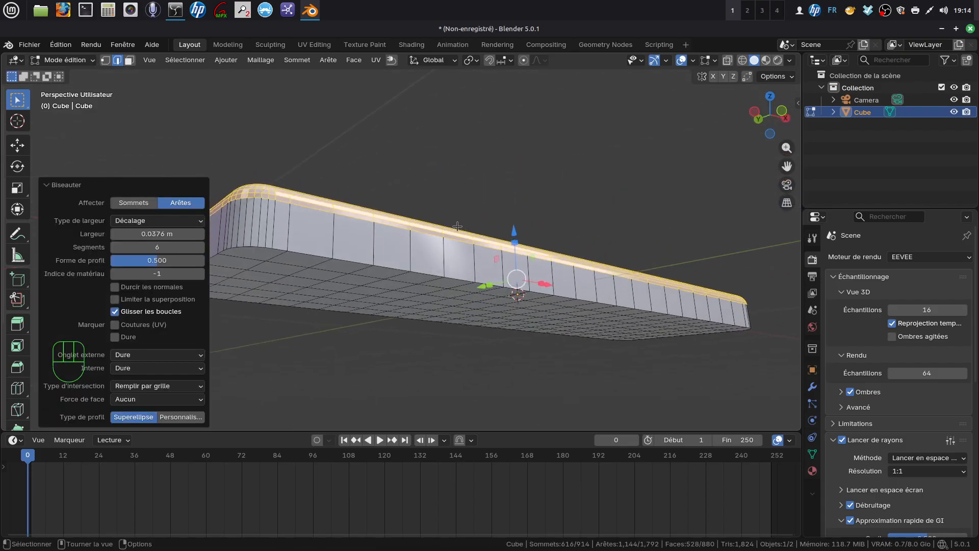
left_click(365, 262, "alt")
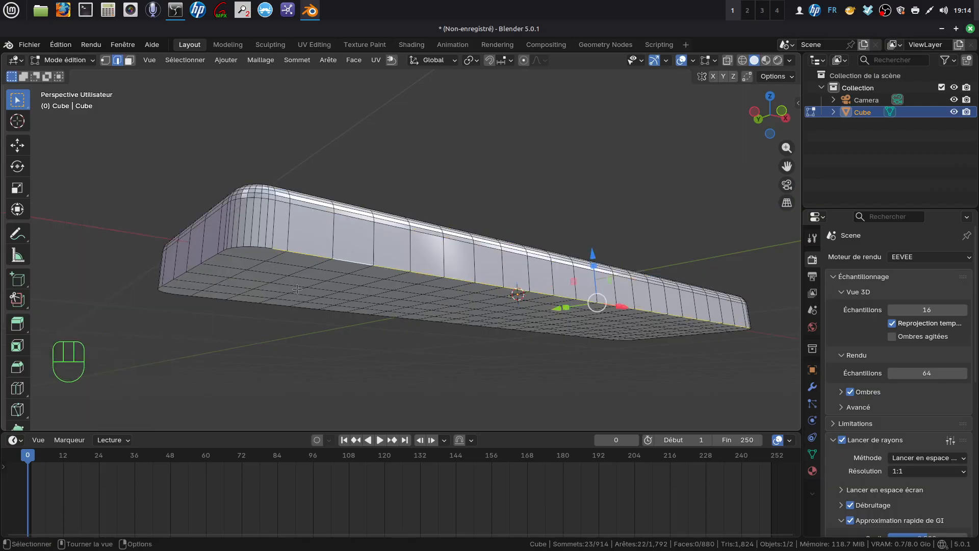
left_click(213, 257, "alt+shift")
left_click(241, 247, "alt+shift")
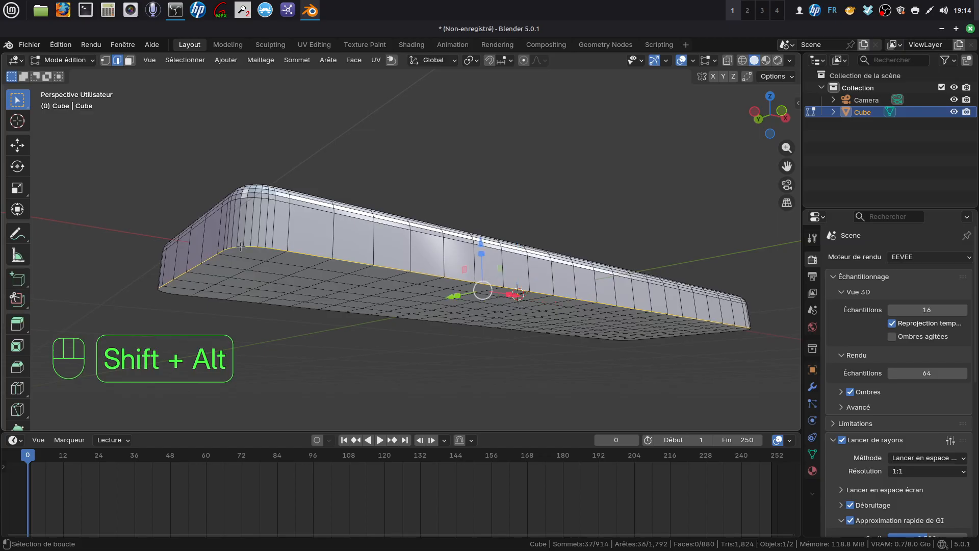
left_click(167, 294, "alt+shift")
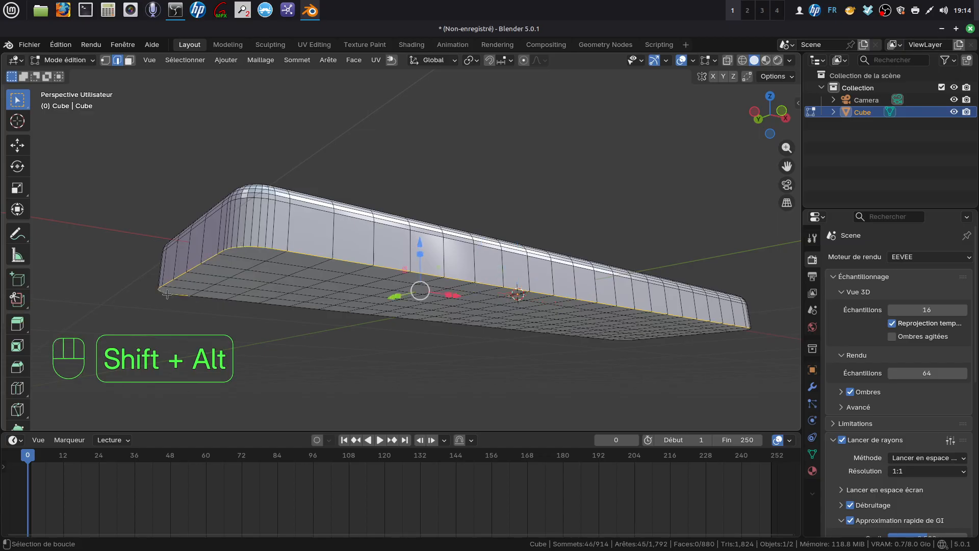
left_click(235, 305, "alt+shift")
left_click(622, 345, "alt+shift")
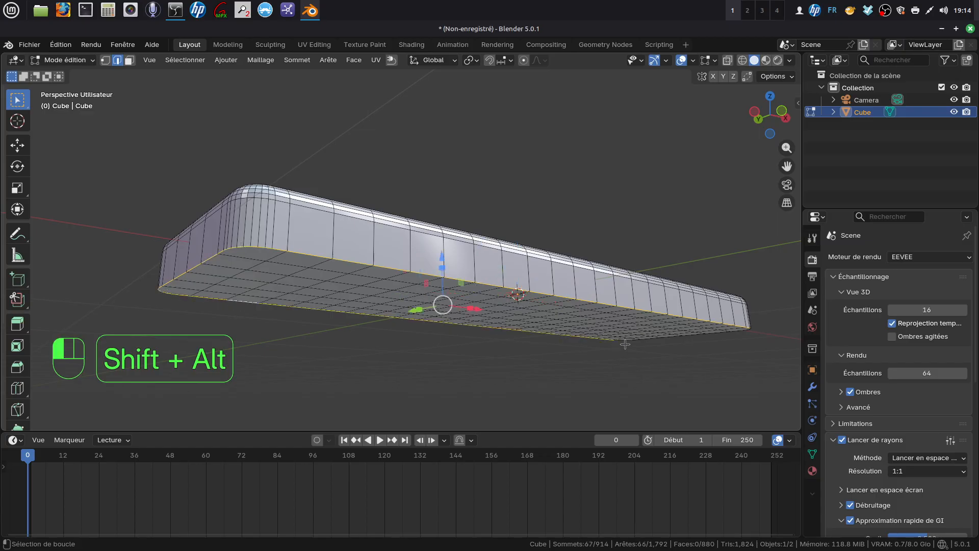
left_click(671, 338, "alt+shift")
middle_click_drag(671, 339, 396, 321)
scroll(677, 319, "up", 3)
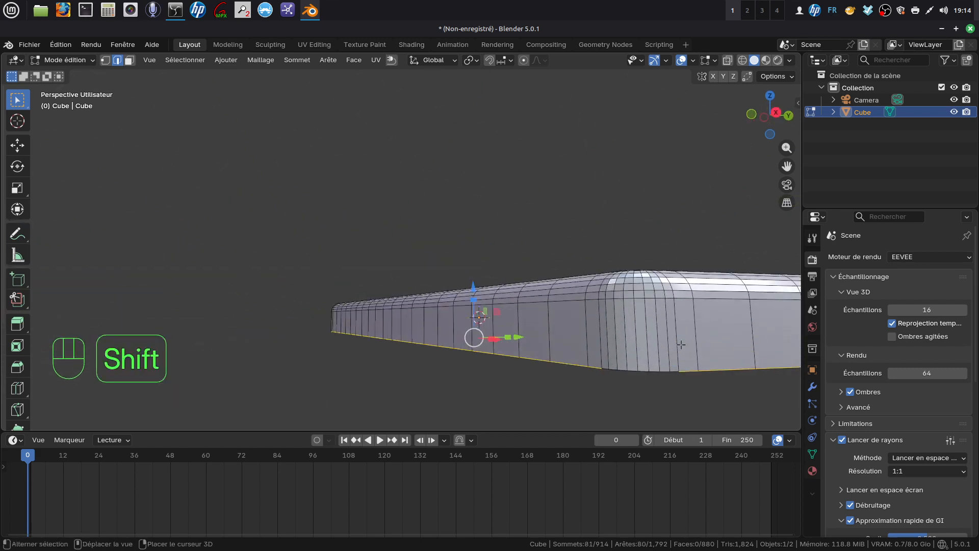
left_click(656, 368, "alt+shift")
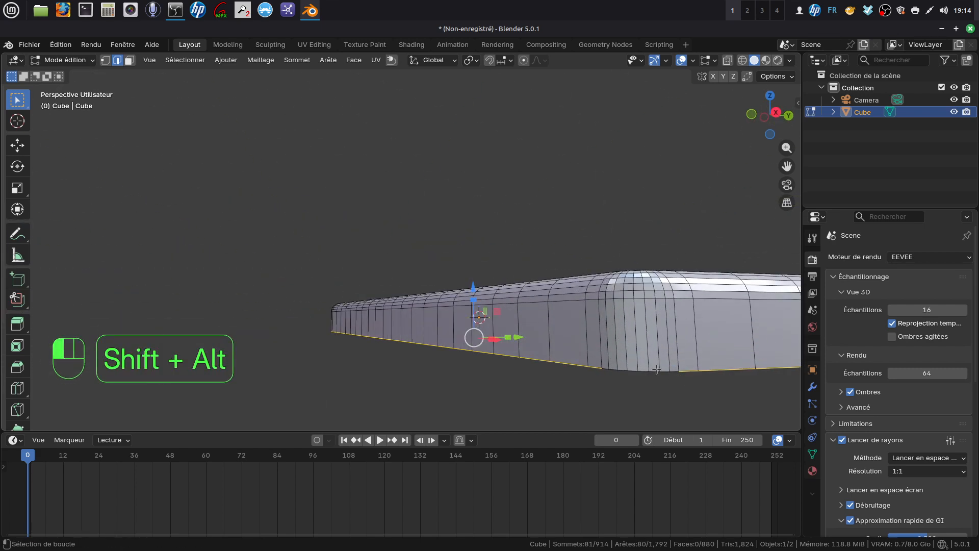
Bevel the plank's bottom outline with a width of about 0.00669 m and 4 segments.
middle_click_drag(656, 369, 663, 313, "shift")
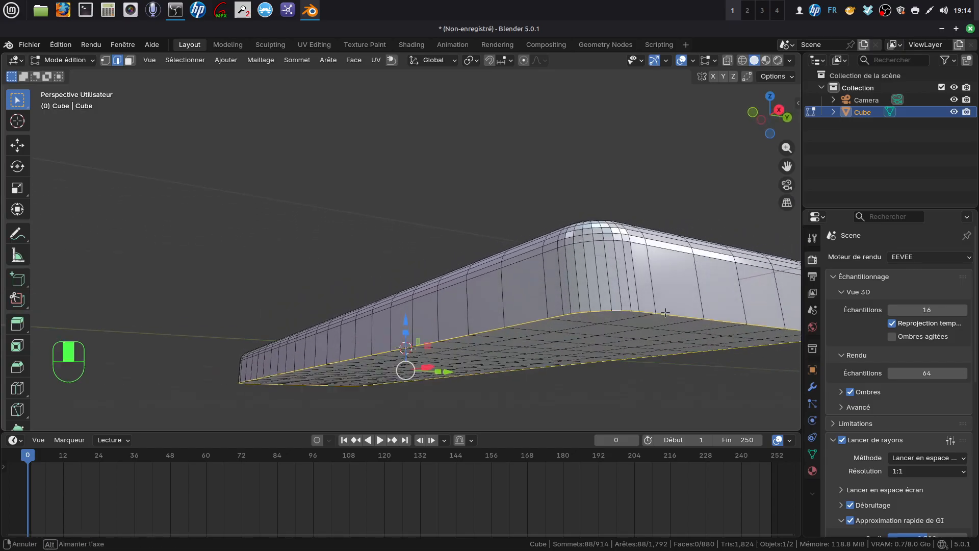
key("ctrl+b")
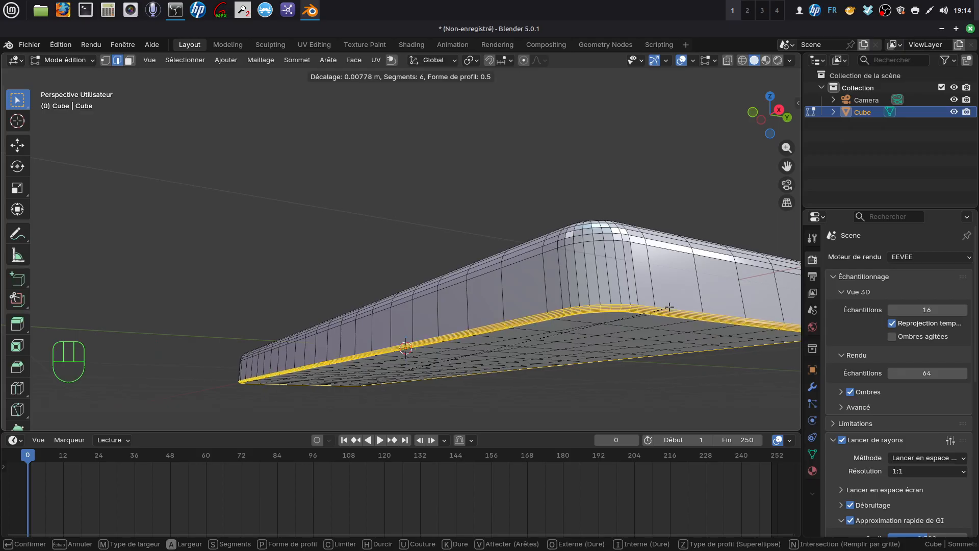
scroll(669, 307, "down", 2)
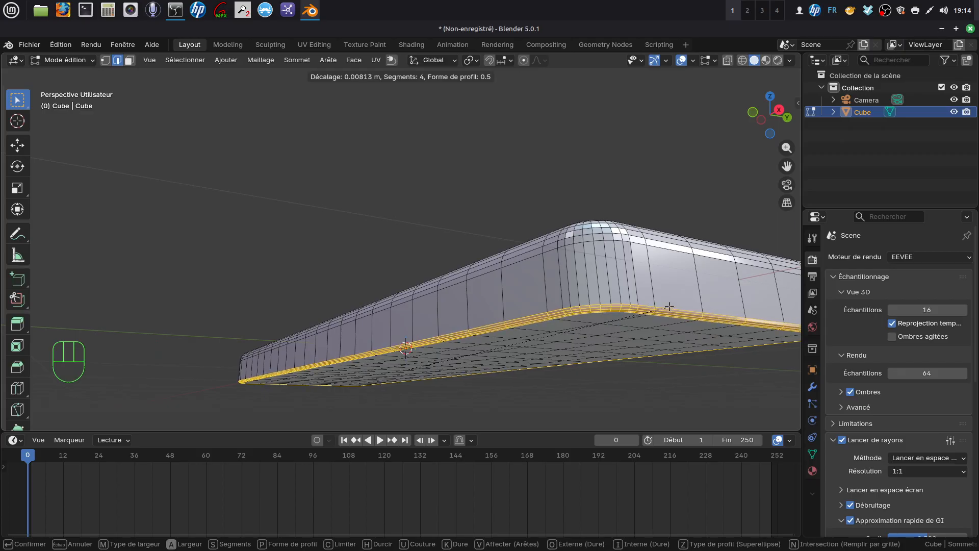
left_click(669, 307)
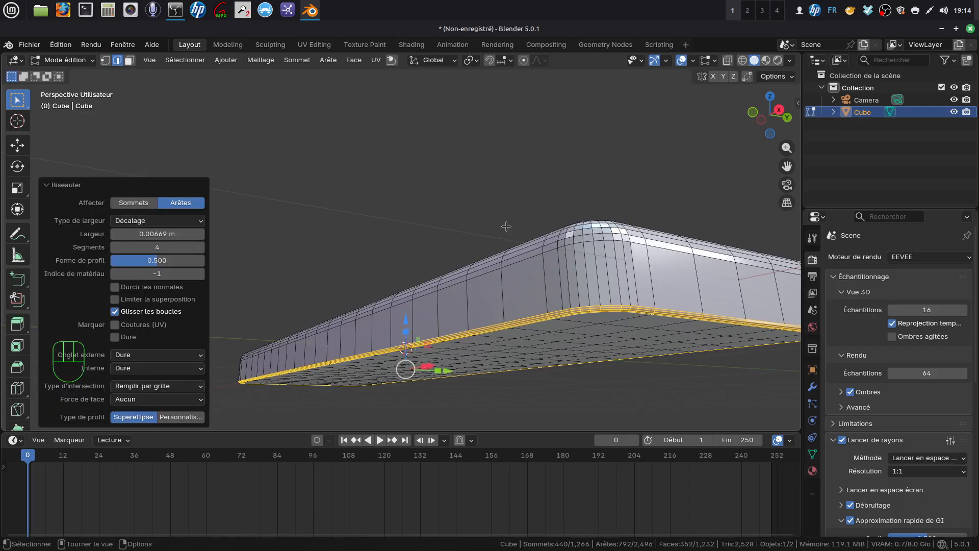
Show the plank in top orthographic view, switch to face selection in Edit Mode and clear the selection.
middle_click_drag(507, 225, 602, 305)
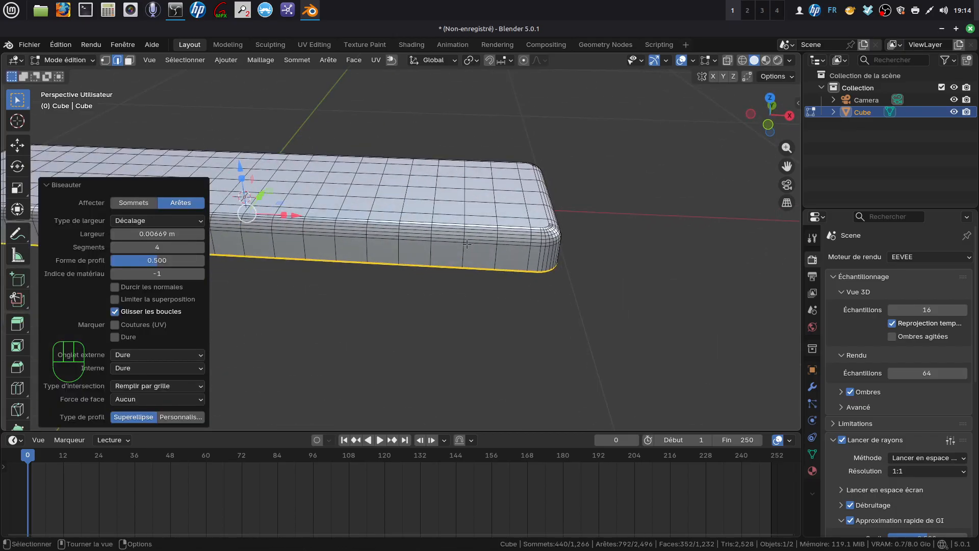
middle_click_drag(466, 244, 246, 262, "shift")
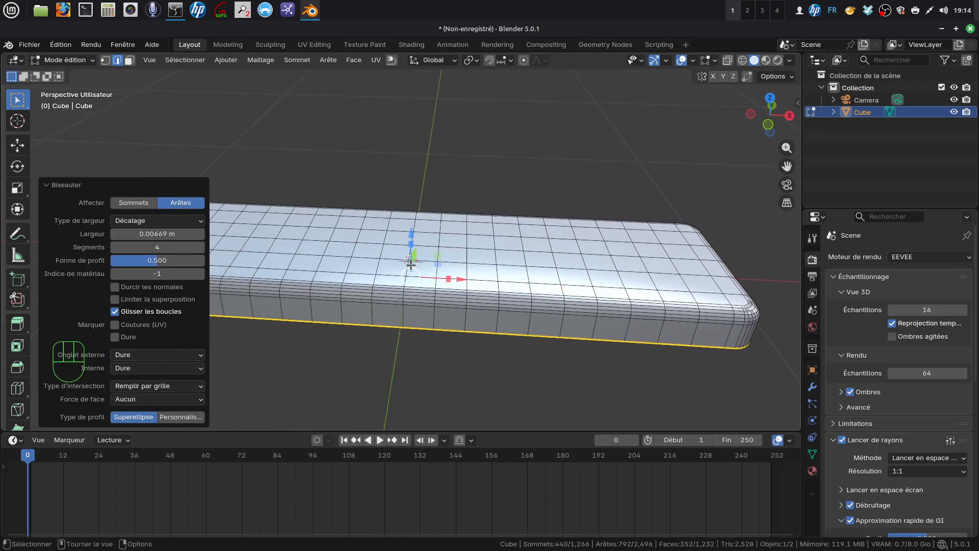
key("KP_7")
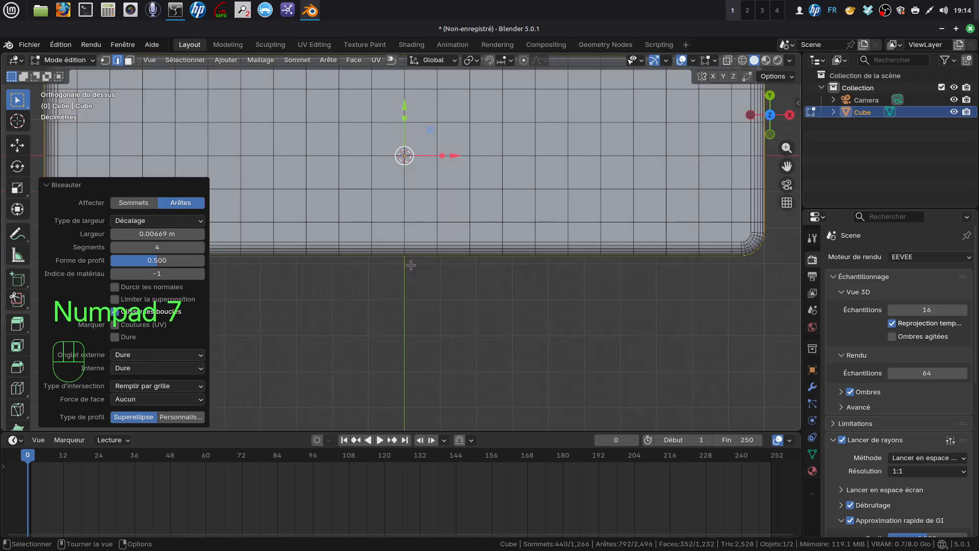
middle_click_drag(431, 278, 452, 368, "shift")
key("Tab")
key("Tab")
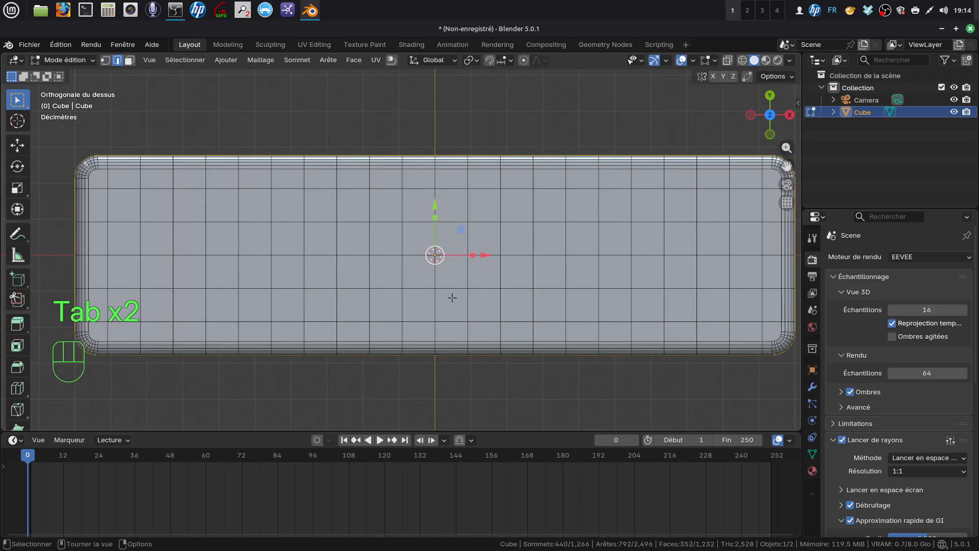
left_click(129, 60)
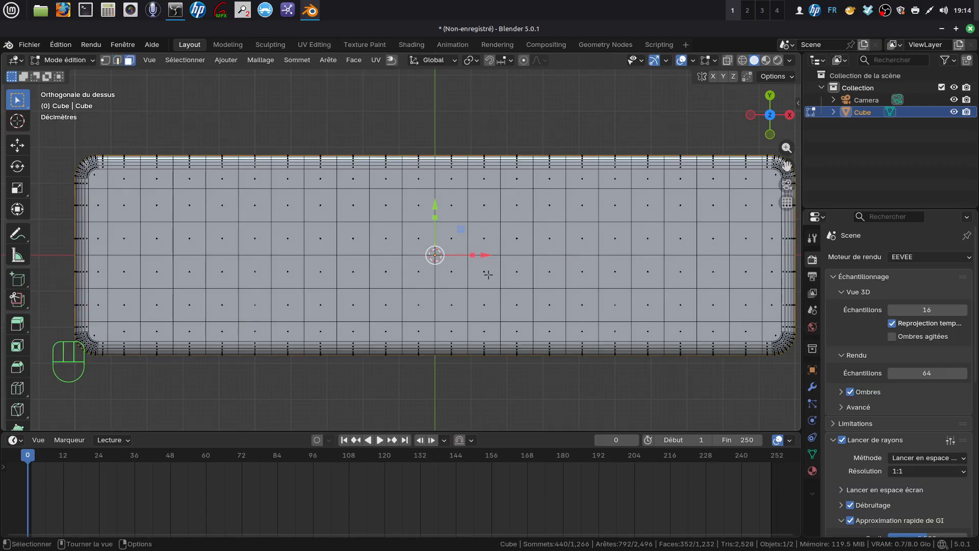
key("a")
key("a")
key("a")
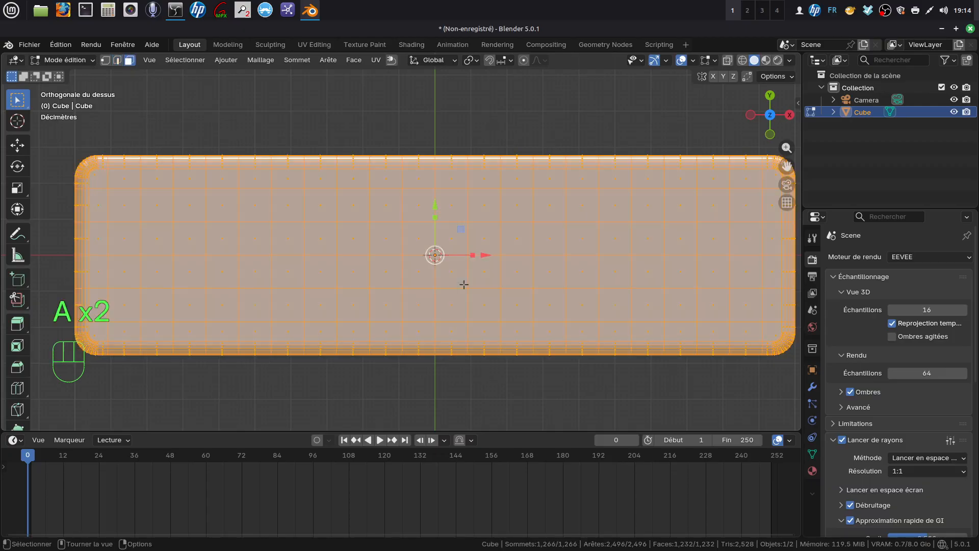
Circle-select the central 4 by 4 block of faces on the plank's top surface.
key("c")
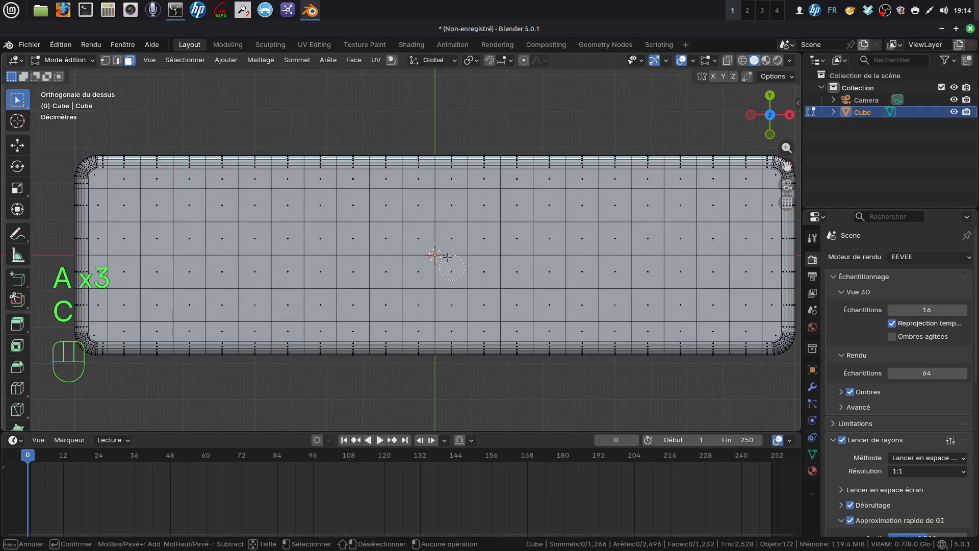
mouse_move(416, 220)
left_mouse_down()
mouse_move(450, 221)
mouse_move(462, 255)
mouse_move(418, 265)
mouse_move(402, 221)
left_mouse_up()
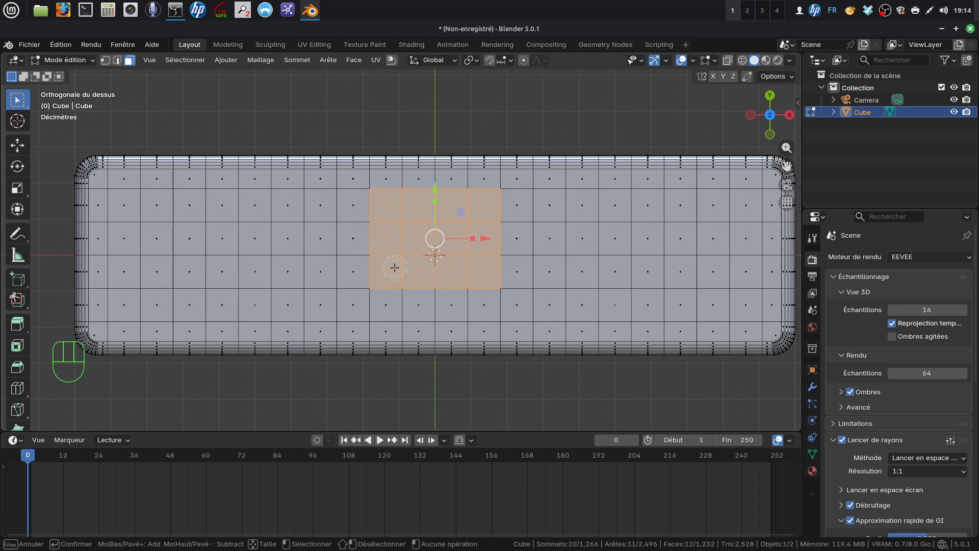
left_click_drag(395, 273, 465, 287)
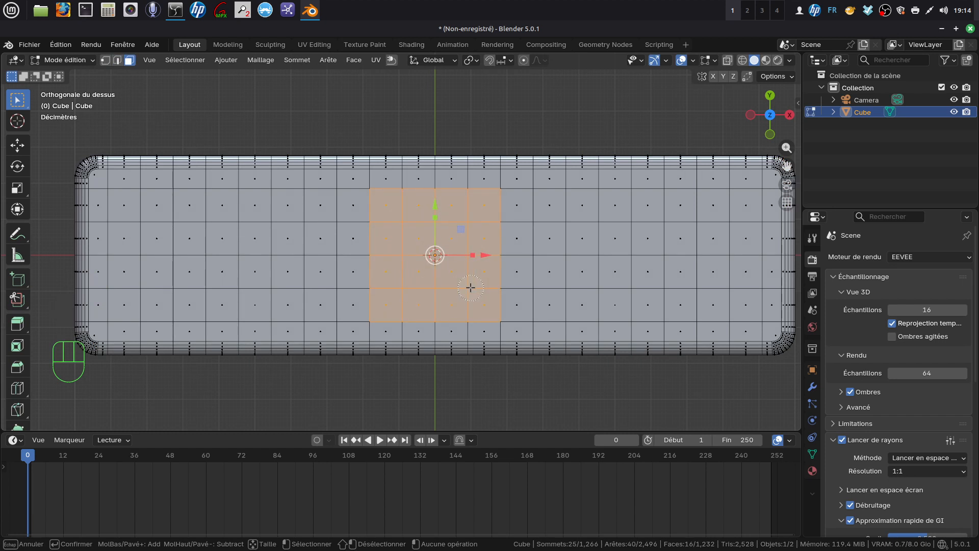
right_click(470, 287)
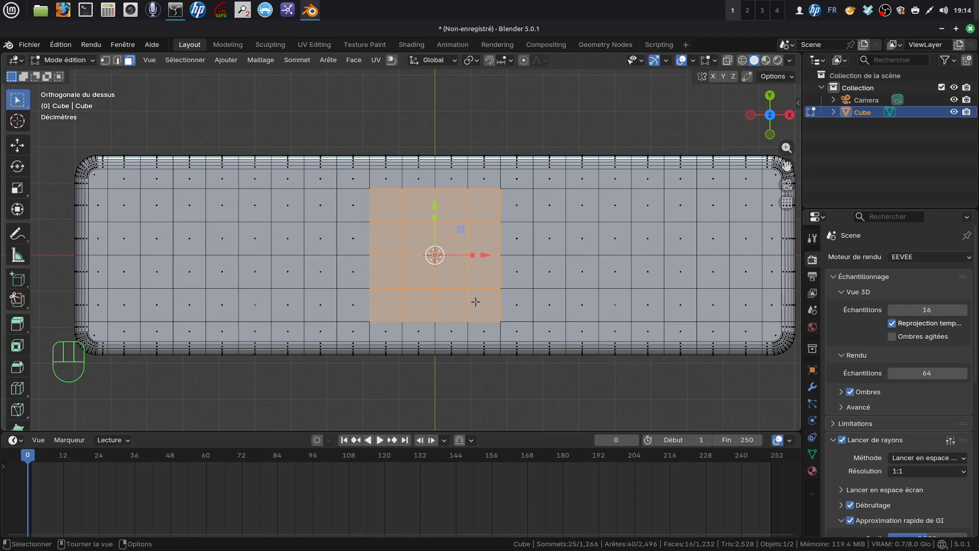
middle_click_drag(476, 302, 520, 282)
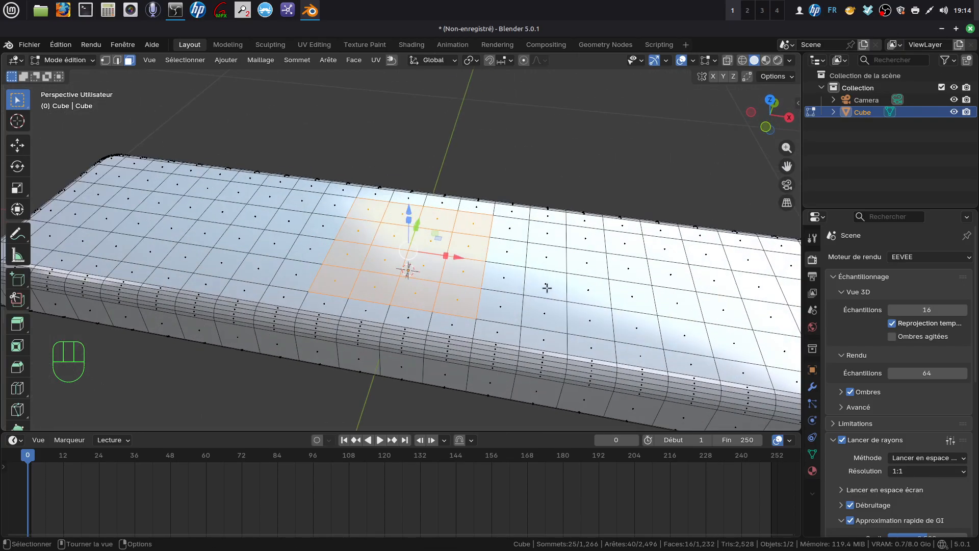
Inset the selected central top faces by about 0.045 m and reshape them into a circle with the LoopTools Circle operation.
key("i")
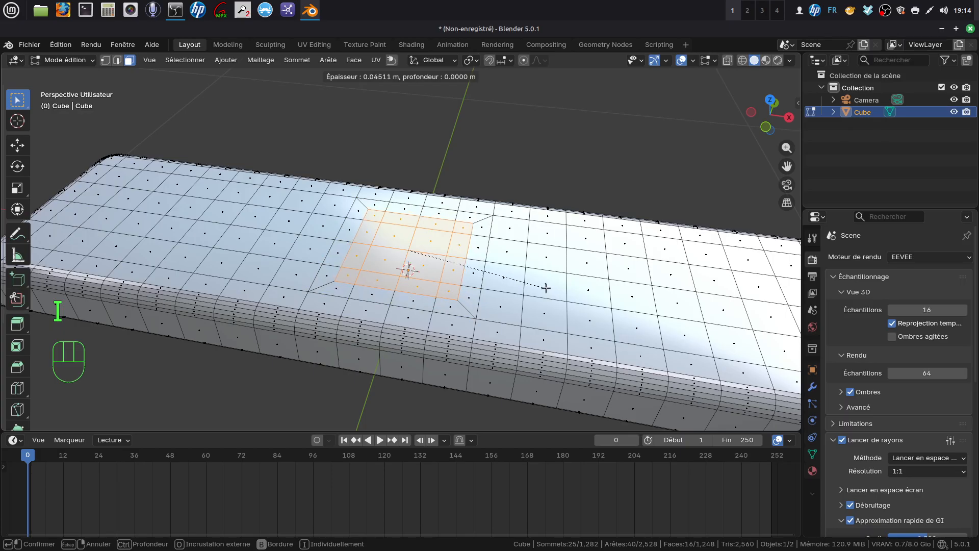
left_click(546, 288)
middle_click_drag(527, 168, 540, 137)
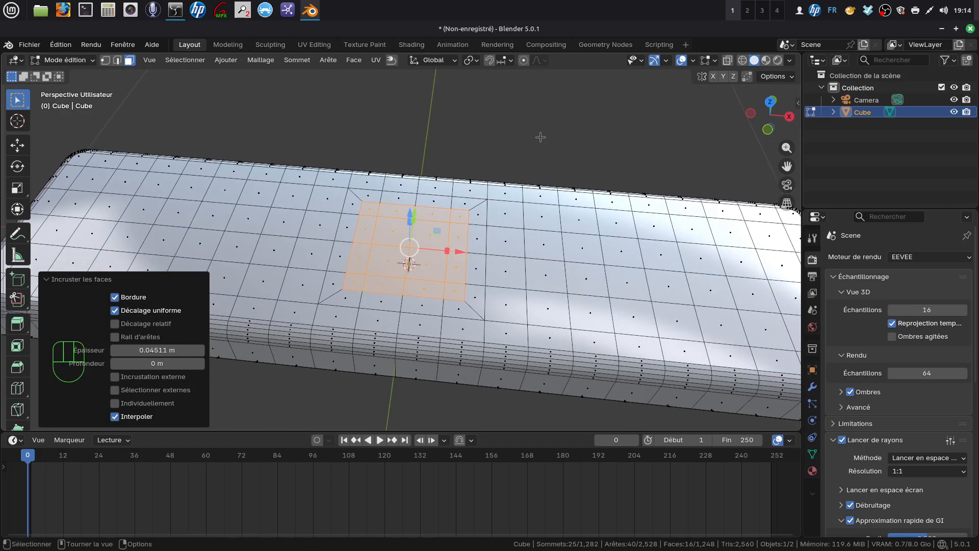
right_click(546, 134)
mouse_move(541, 112)
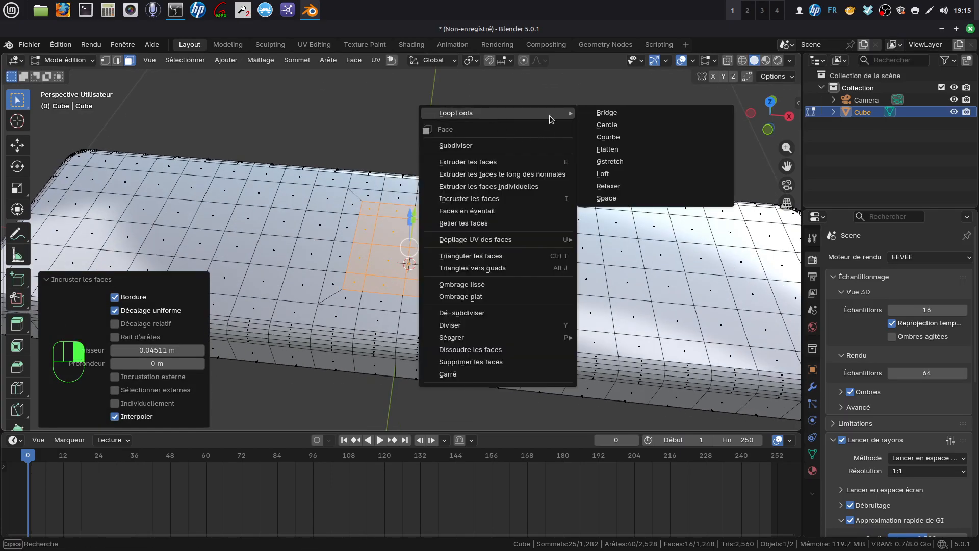
left_click(607, 125)
middle_click_drag(503, 218, 509, 233)
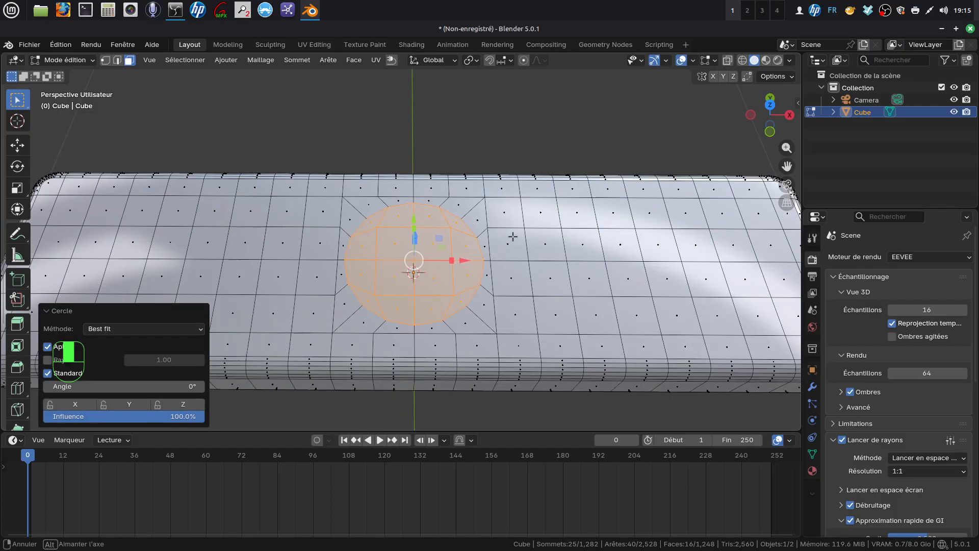
Scale the circular face group to about 0.656 and extrude it upward about 0.139 m to form the handle socket.
key("s")
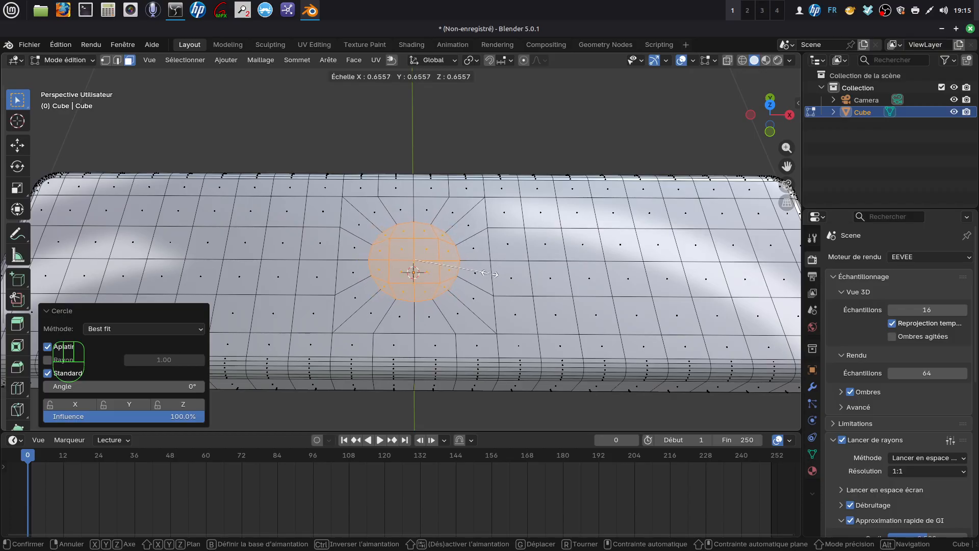
left_click(491, 274)
middle_click_drag(490, 274, 485, 231)
scroll(480, 295, "up", 2)
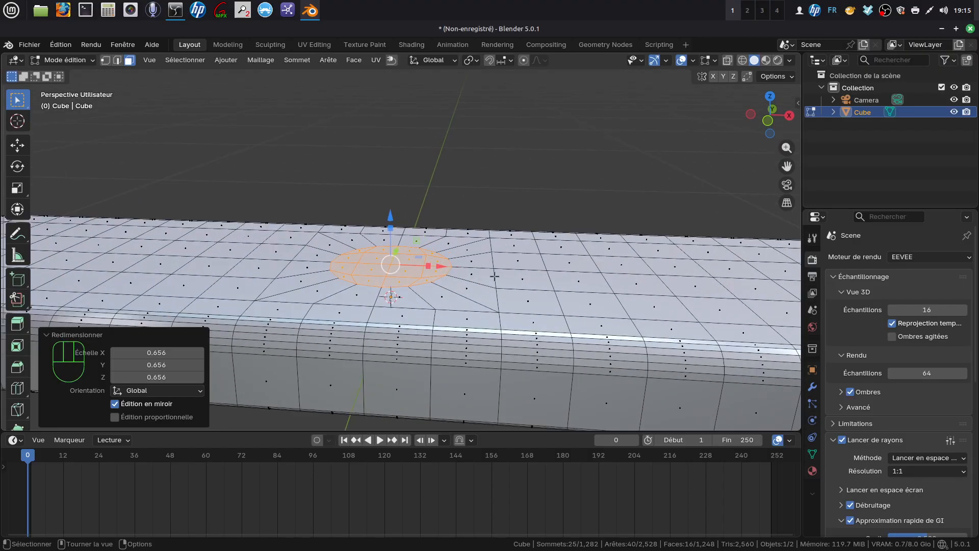
key("e")
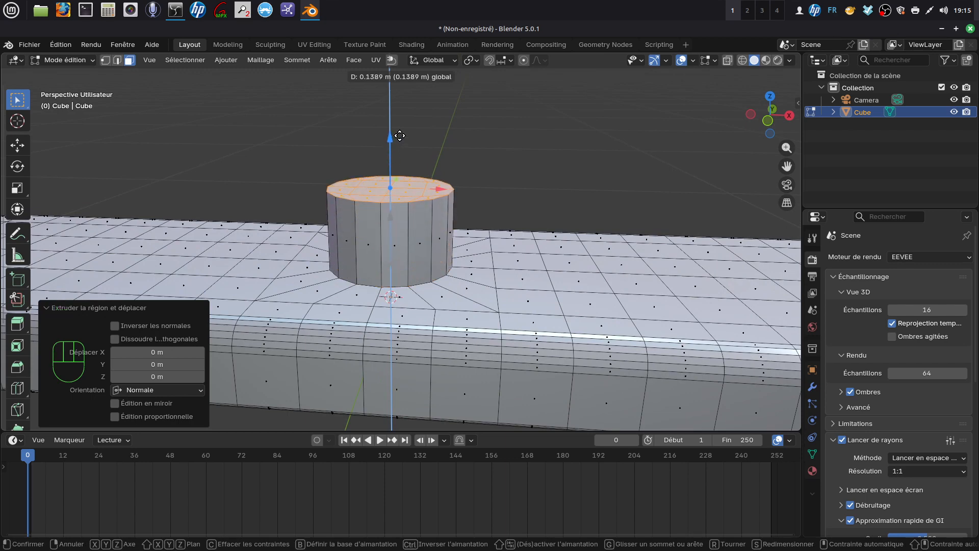
left_click(397, 136)
Inset the cylinder's top faces by about 0.024 m and extrude them down about 0.081 m to hollow out the socket.
middle_click_drag(424, 174, 447, 209)
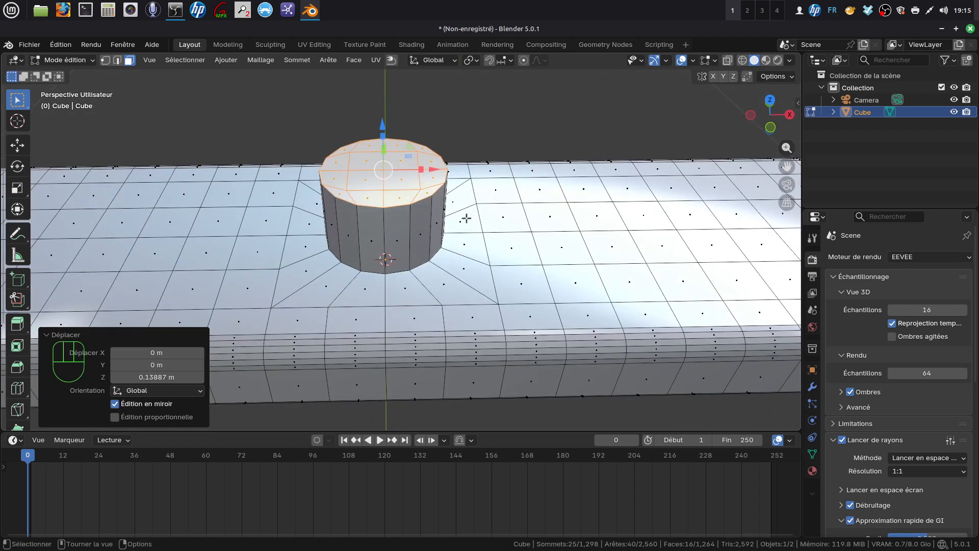
key("i")
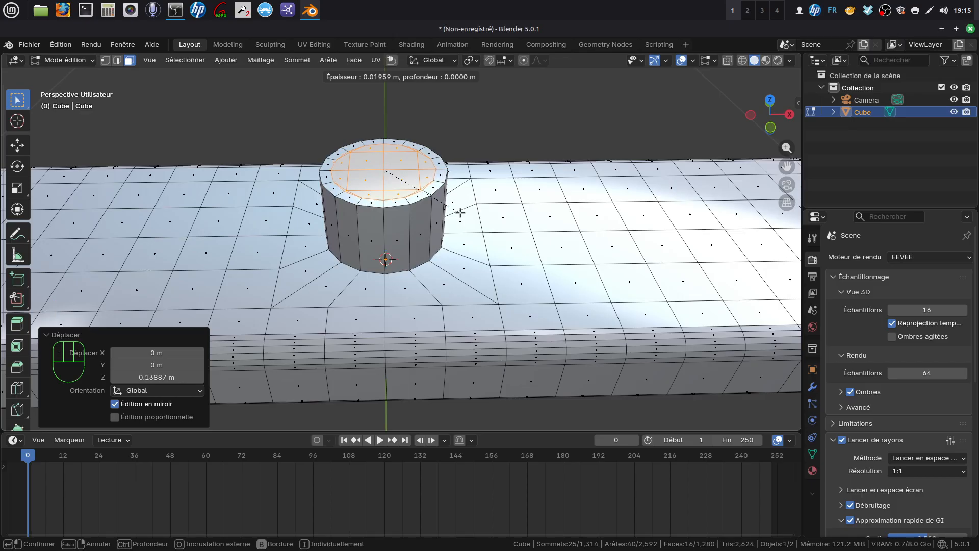
left_click(458, 213)
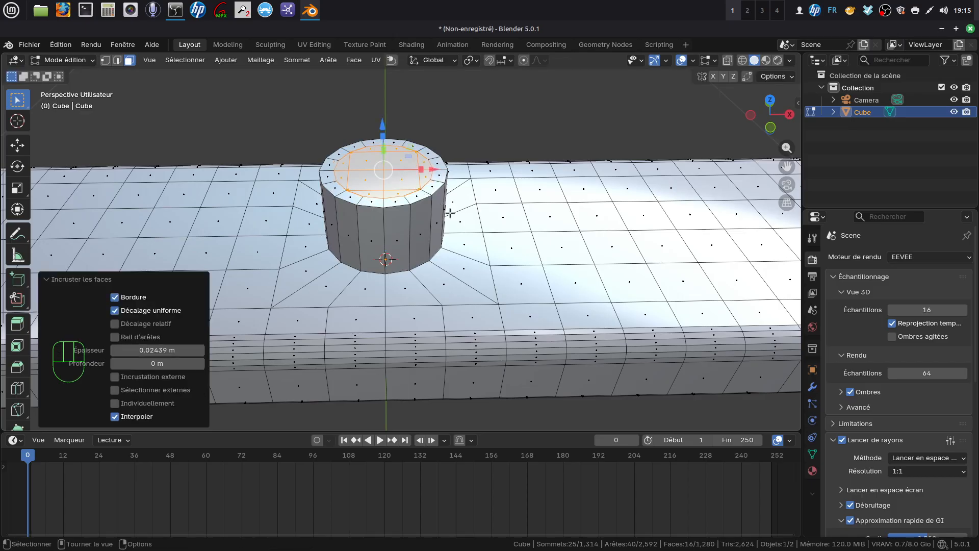
middle_click_drag(458, 213, 452, 145)
key("e")
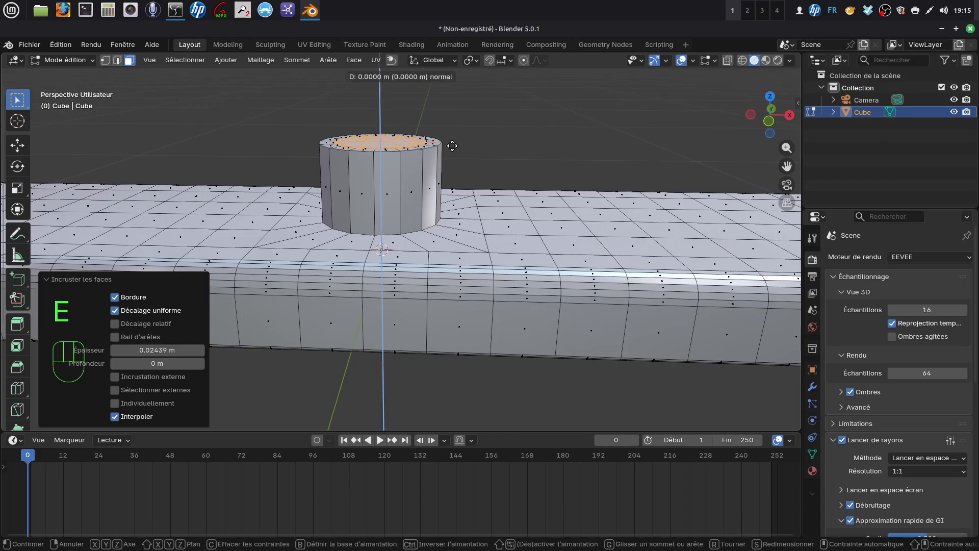
left_click(381, 123)
Delete the faces at the bottom of the socket's hole.
middle_click_drag(381, 123, 421, 179)
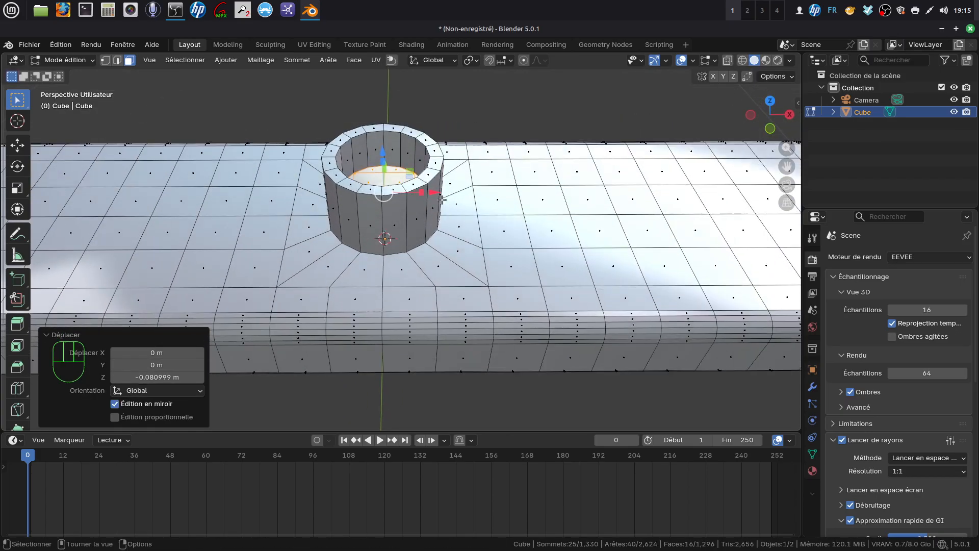
key("x")
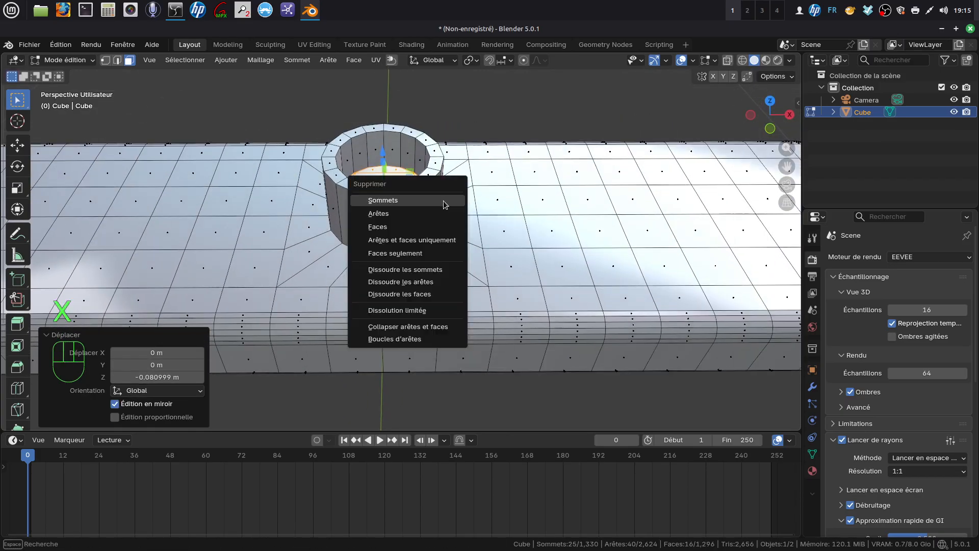
left_click(384, 227)
In front orthographic wireframe view, box-select the socket's upper vertices and grow the selection to include its base ring.
scroll(402, 203, "down", 2)
middle_click_drag(403, 203, 423, 186)
key("KP_1")
key("Tab")
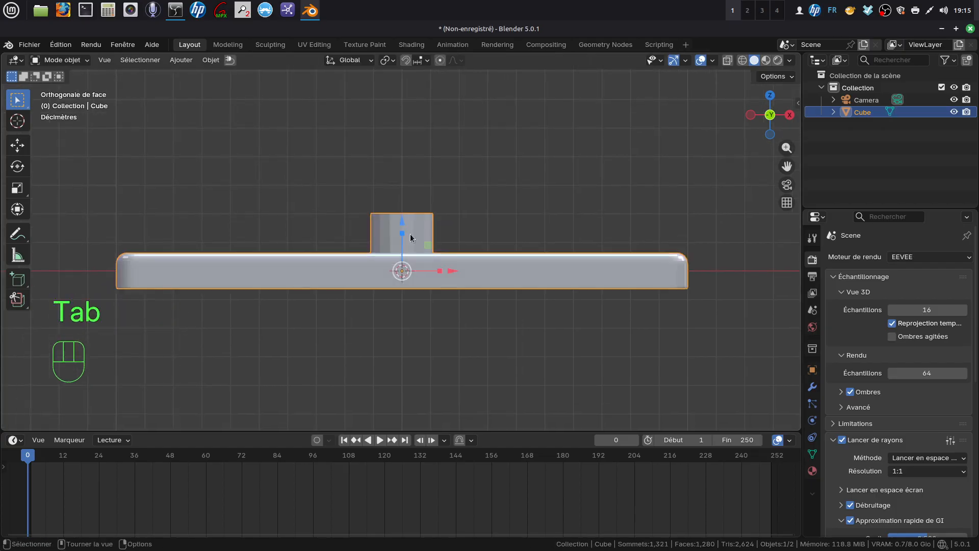
key("Tab")
mouse_move(414, 235)
middle_mouse_down()
mouse_move(415, 270)
mouse_move(417, 237)
middle_mouse_up()
key("KP_1")
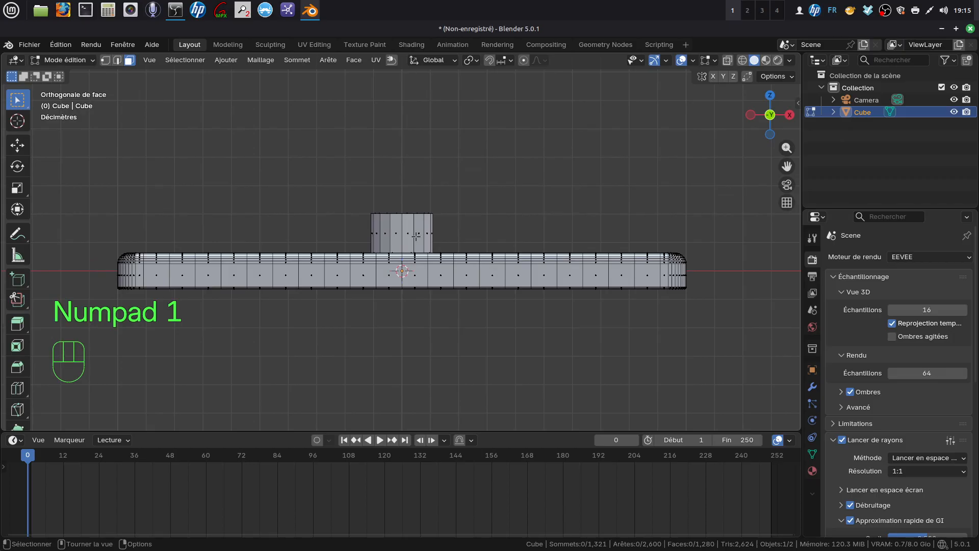
key("1")
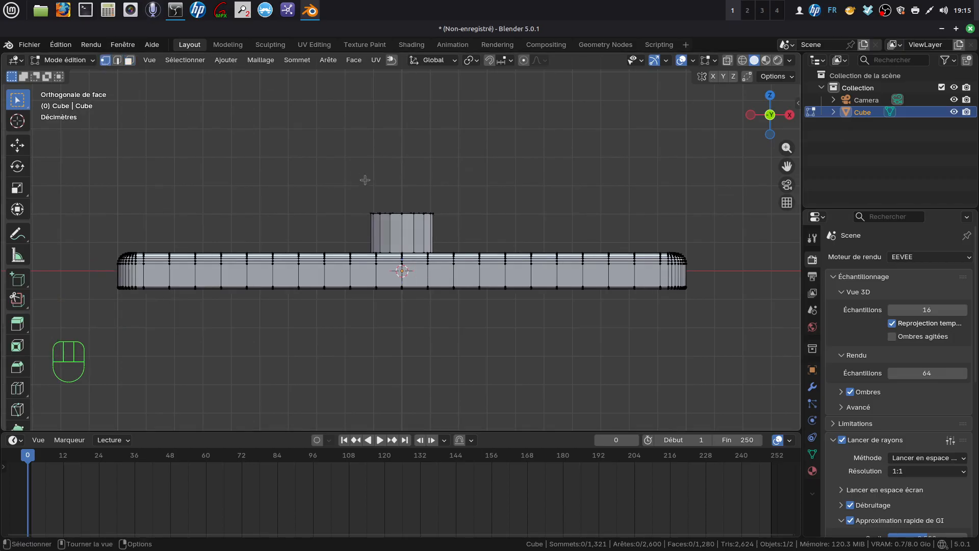
key("z")
left_click_drag(346, 184, 449, 243)
middle_click_drag(449, 244, 452, 242)
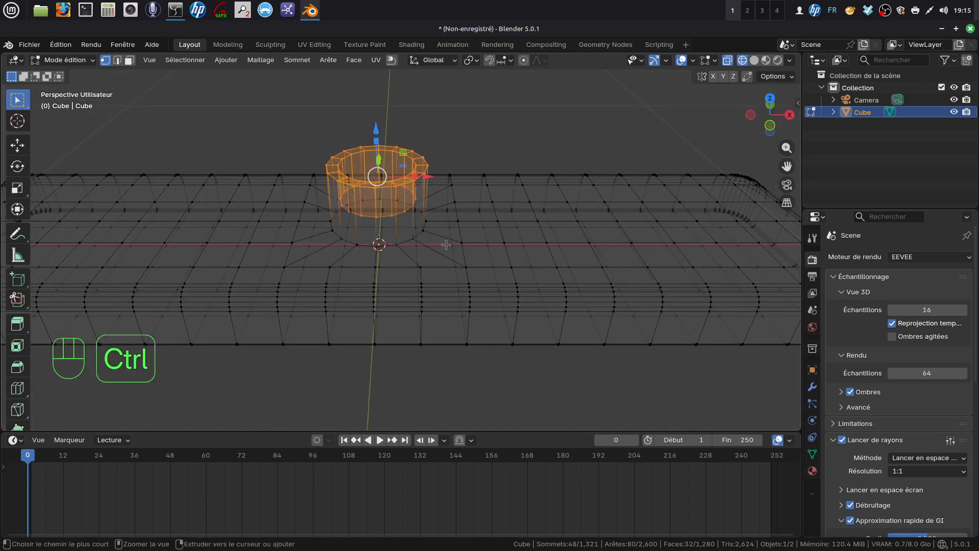
key("ctrl+KP_Add")
Set the transform pivot to individual origins and scale the selected socket uniformly to about 0.822.
middle_click_drag(446, 245, 448, 225)
left_click(477, 61)
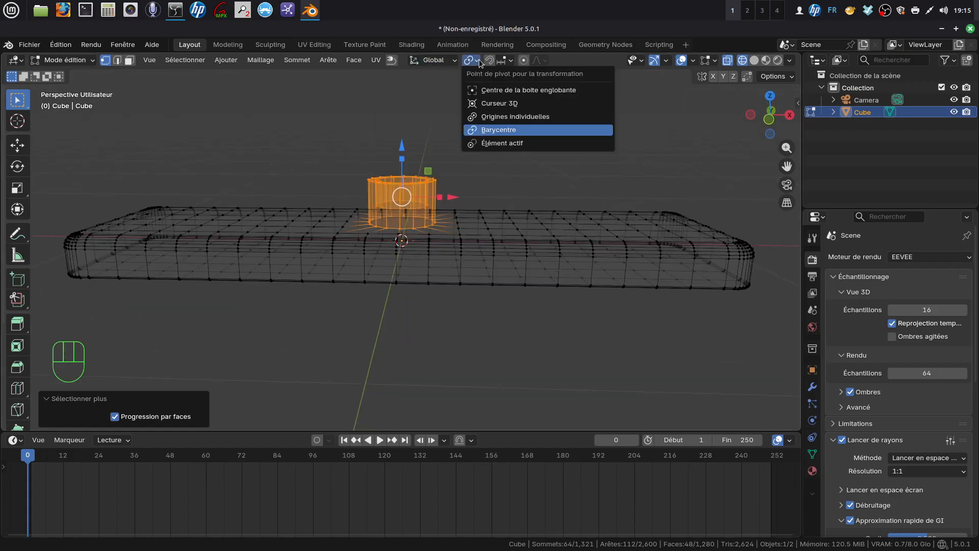
left_click(530, 117)
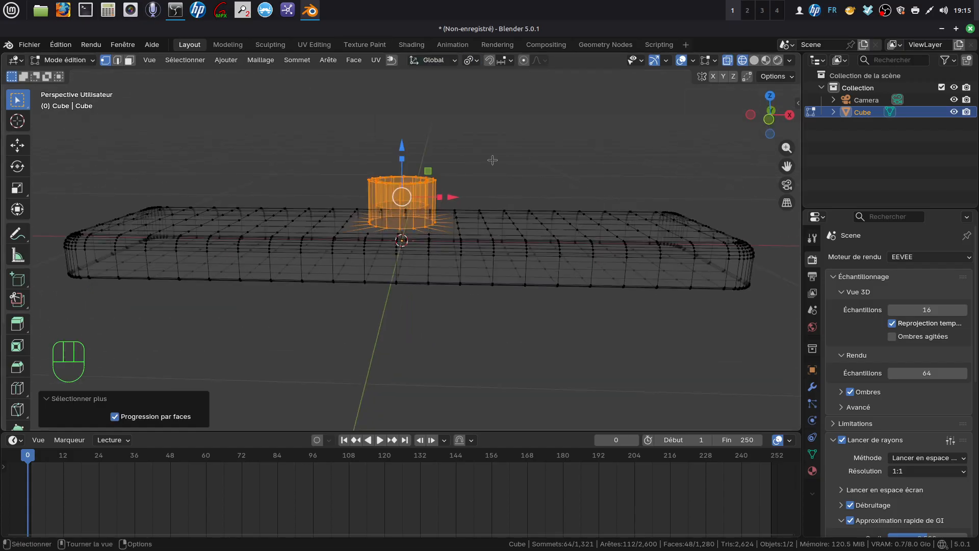
scroll(495, 158, "up", 3)
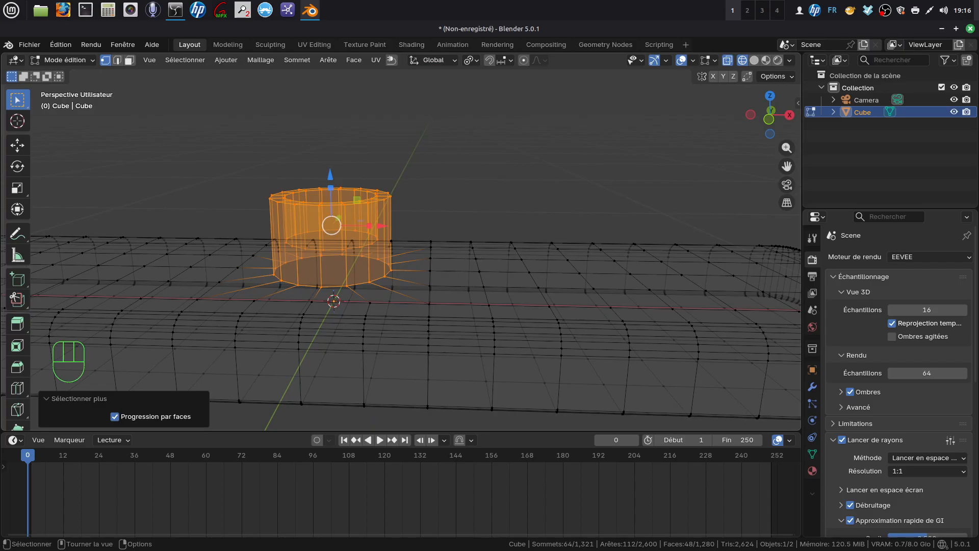
key("s")
left_click(453, 257)
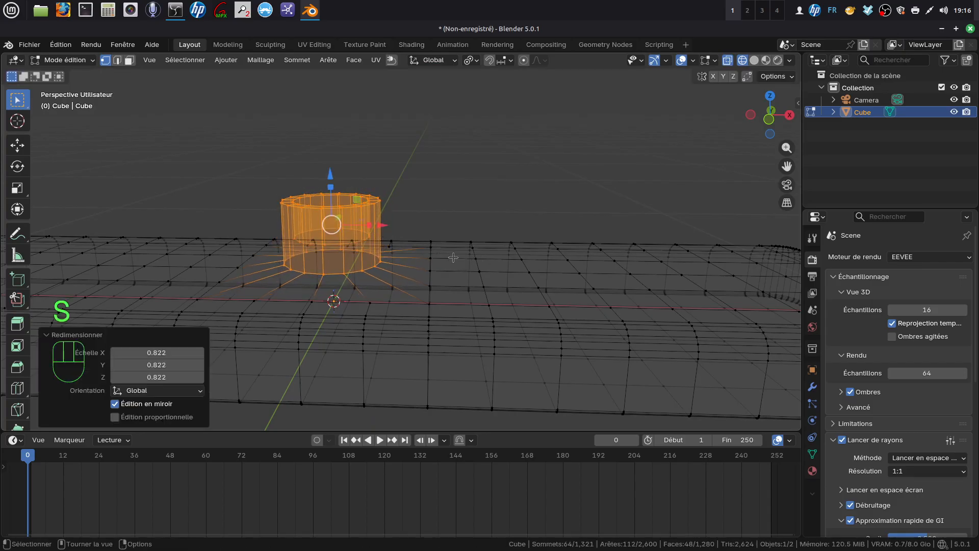
In front view, lower the socket about 0.015 m along Z so its base sits on the plank's top surface.
middle_click_drag(453, 258, 451, 197)
key("KP_1")
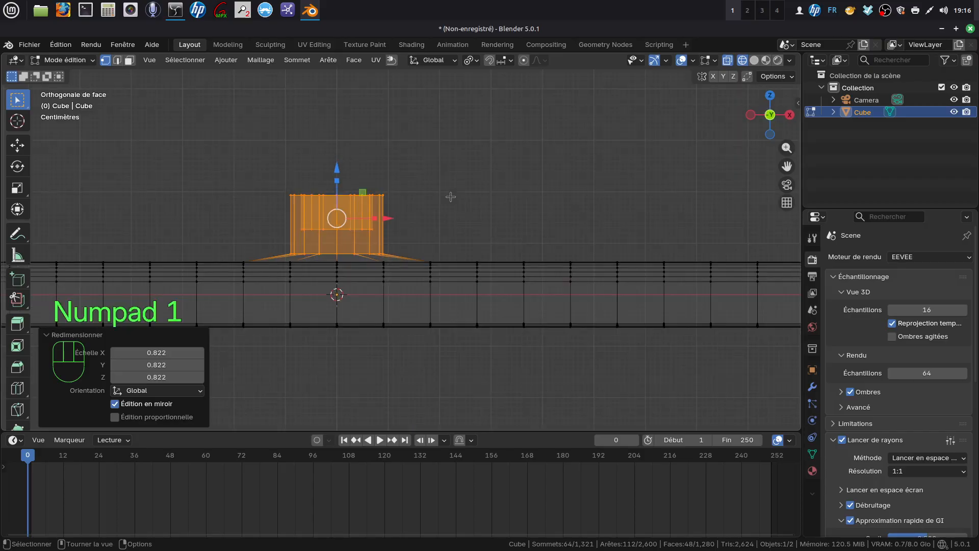
left_click_drag(333, 167, 333, 173)
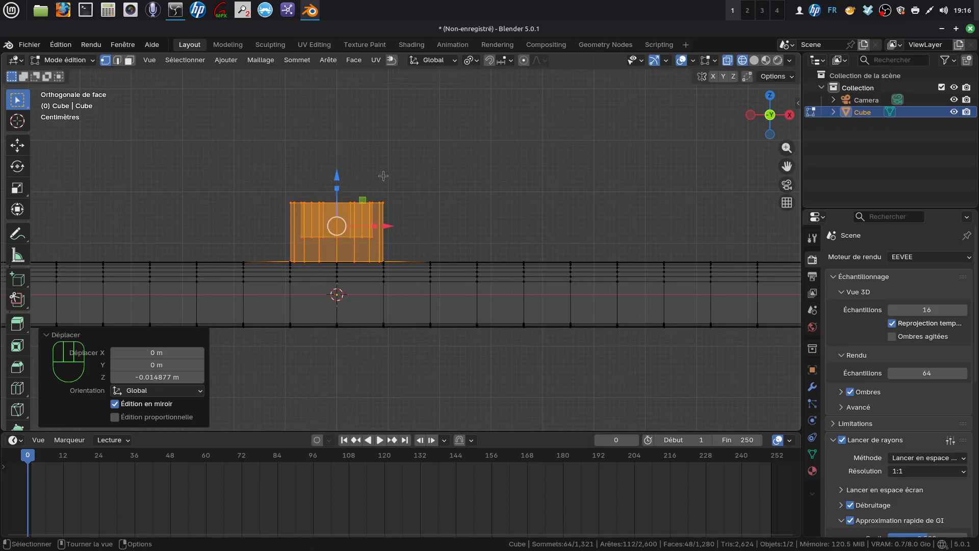
Select only the socket's upper outer and inner vertices and raise them about 0.082 m along Z to lengthen it.
middle_click_drag(383, 175, 409, 237)
scroll(409, 254, "up", 2)
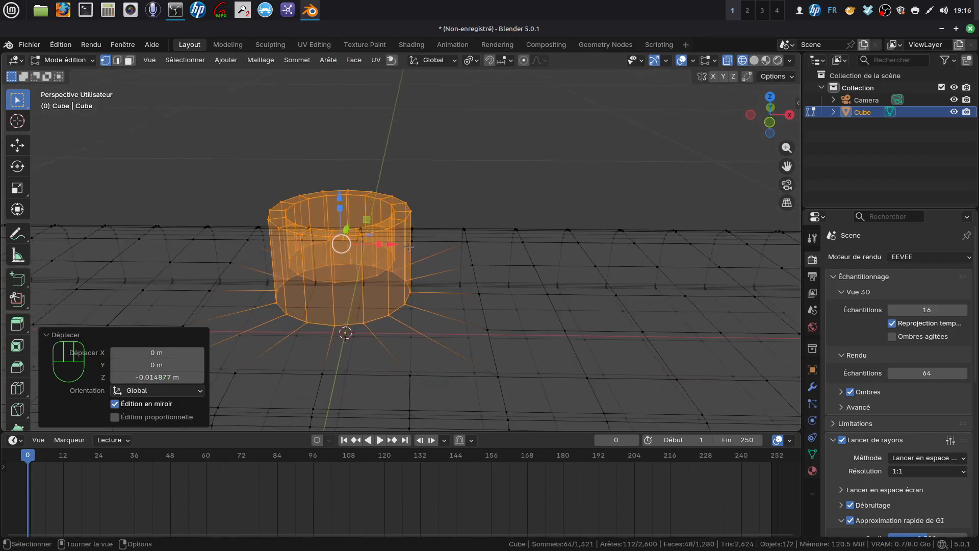
key("KP_1")
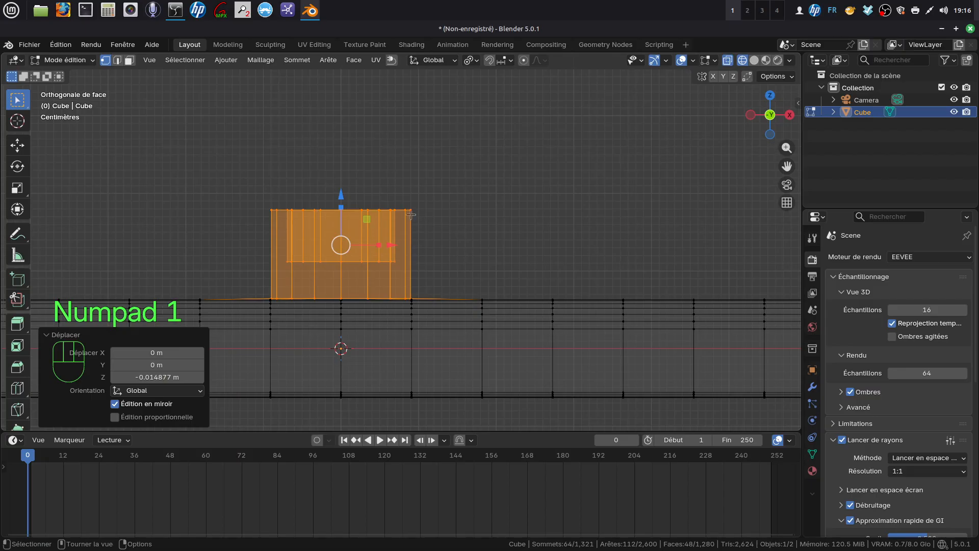
key("a")
key("a")
left_click_drag(253, 176, 437, 270)
scroll(434, 254, "down", 2)
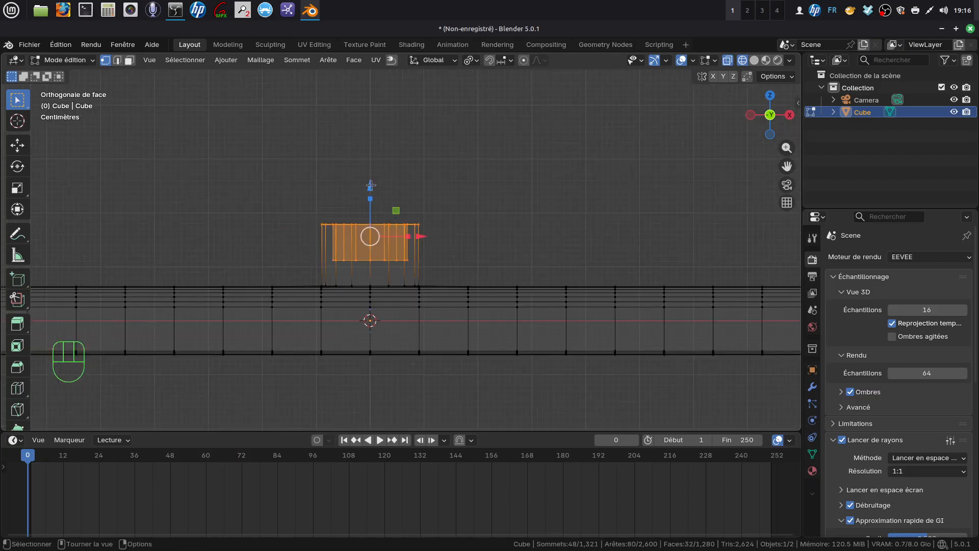
left_click_drag(371, 185, 371, 141)
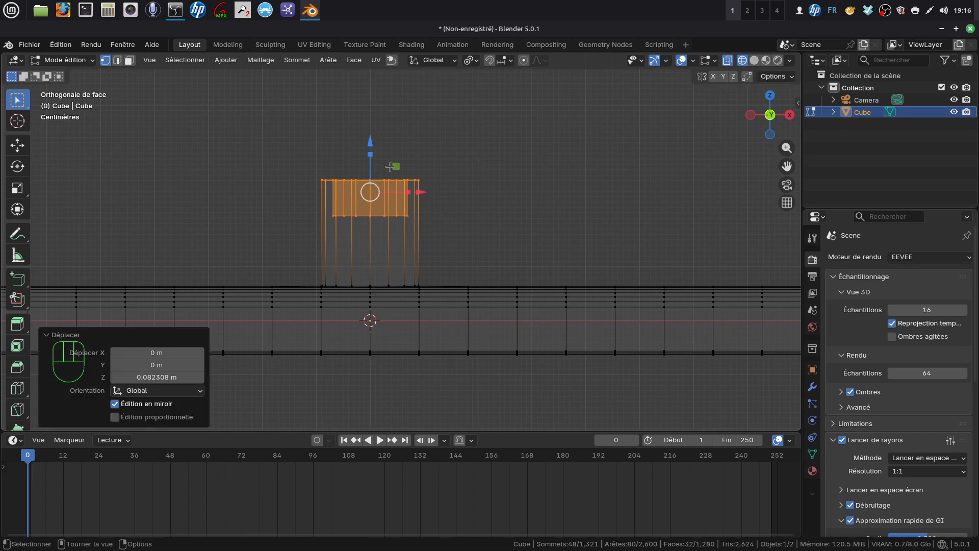
Return to solid shading and bevel the socket's outer top edge loop with a width of about 0.00568 m and 6 segments.
key("shift+z")
middle_click_drag(412, 213, 431, 299)
scroll(430, 300, "up", 5)
middle_click_drag(416, 267, 462, 284, "shift")
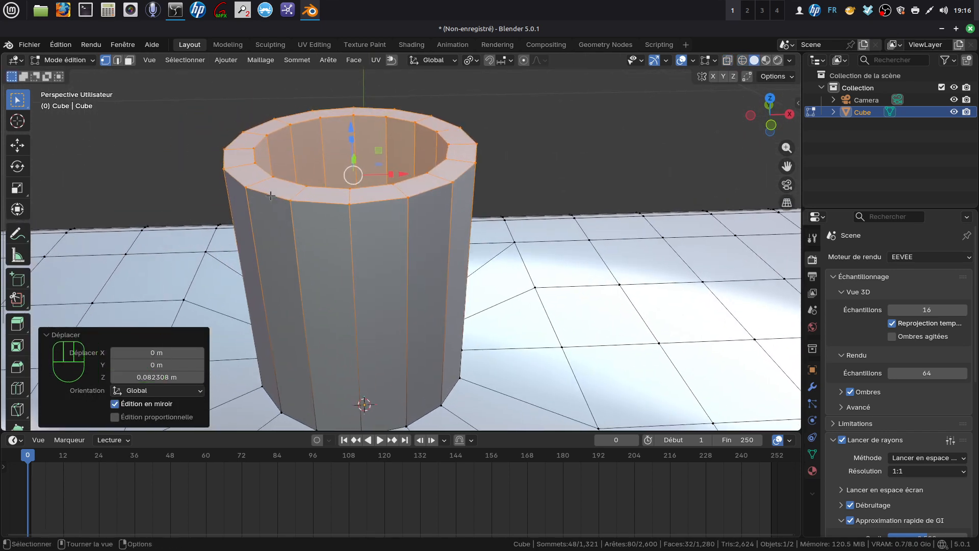
left_click(117, 59)
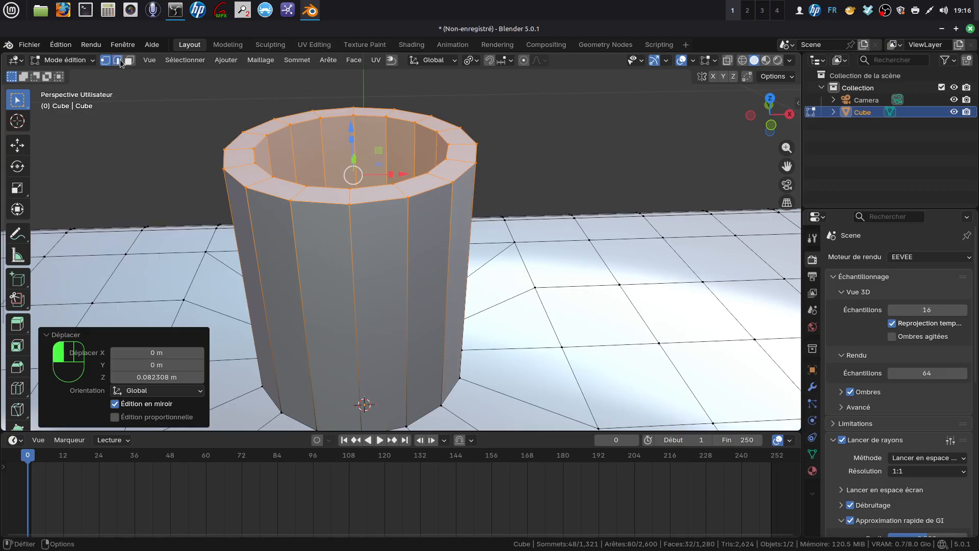
left_click(389, 202, "alt")
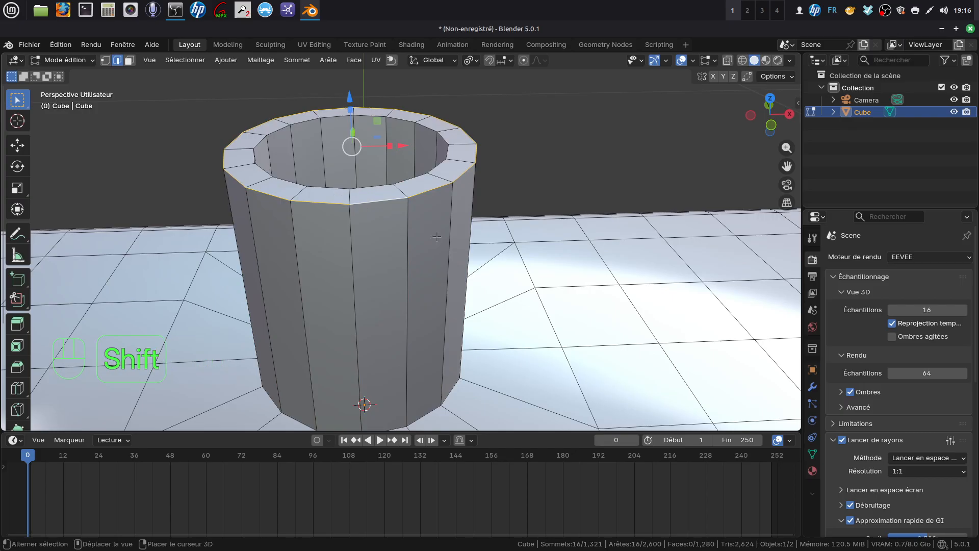
key("ctrl+b")
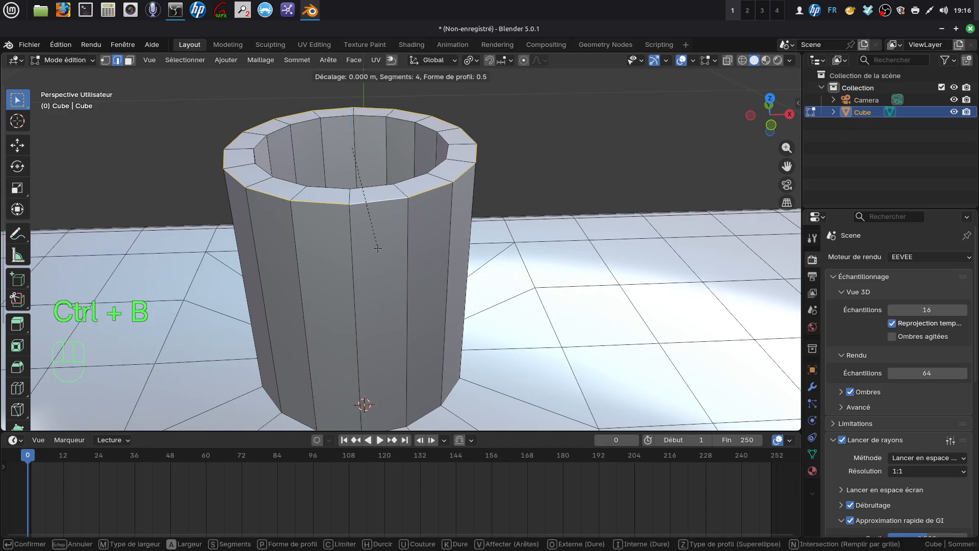
scroll(382, 258, "up", 2)
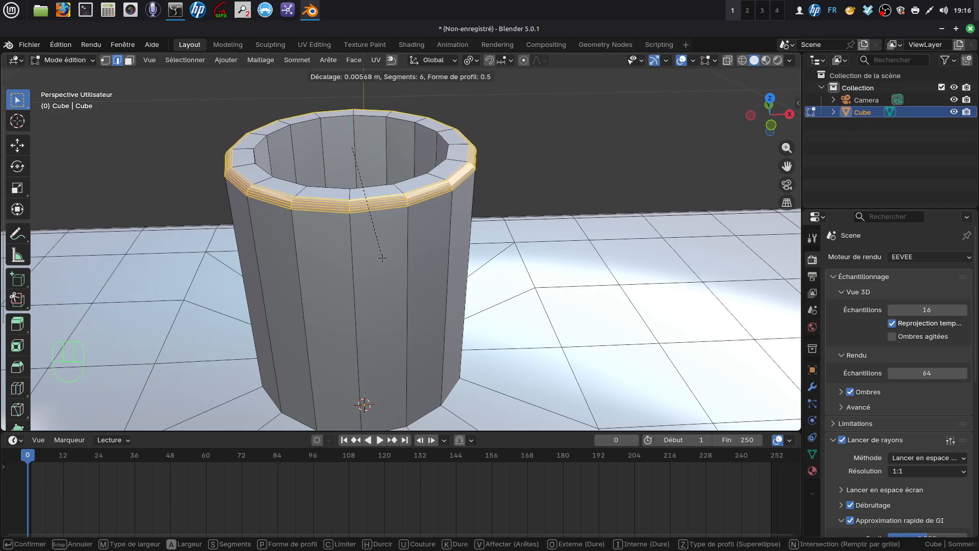
left_click(382, 259)
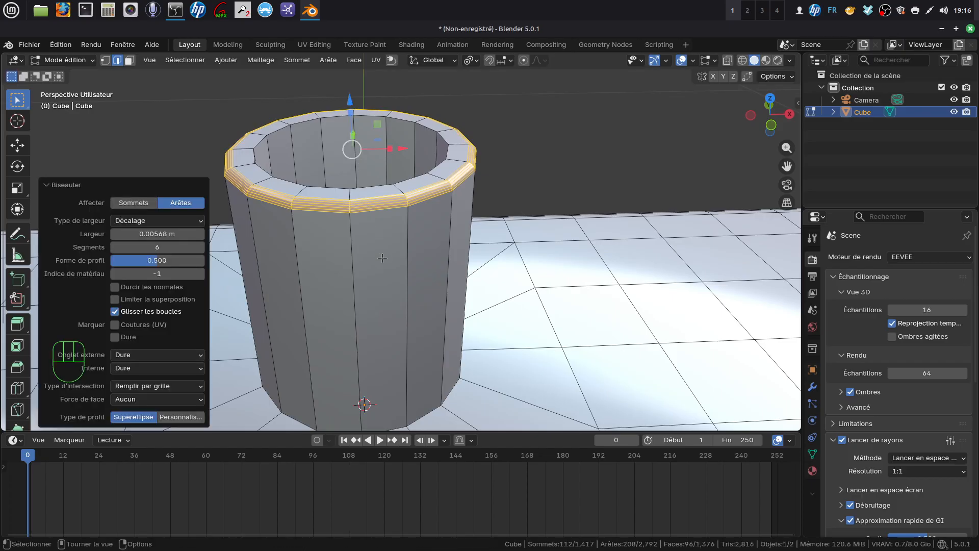
Bevel the socket's inner top edge loop with a width of about 0.00128 m and 2 segments.
left_click(412, 183, "alt")
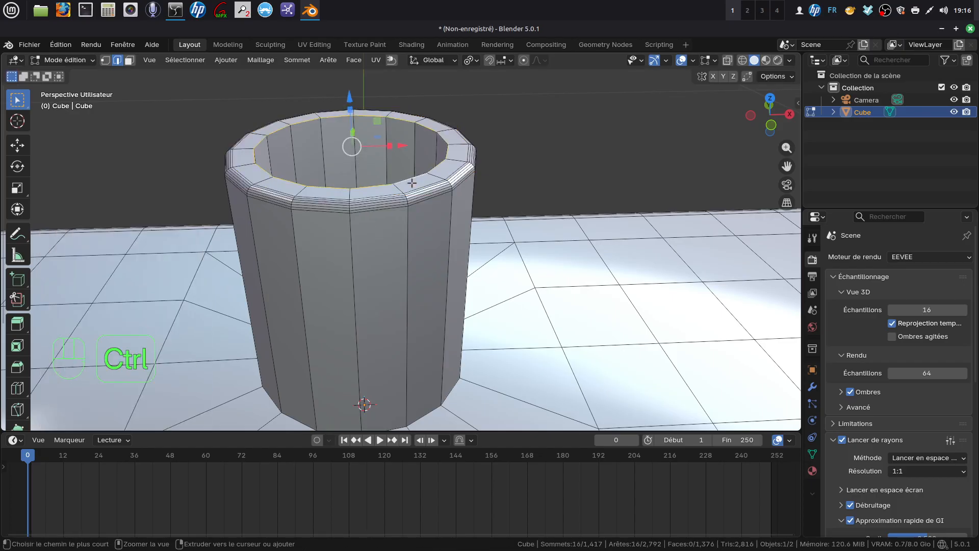
key("ctrl+b")
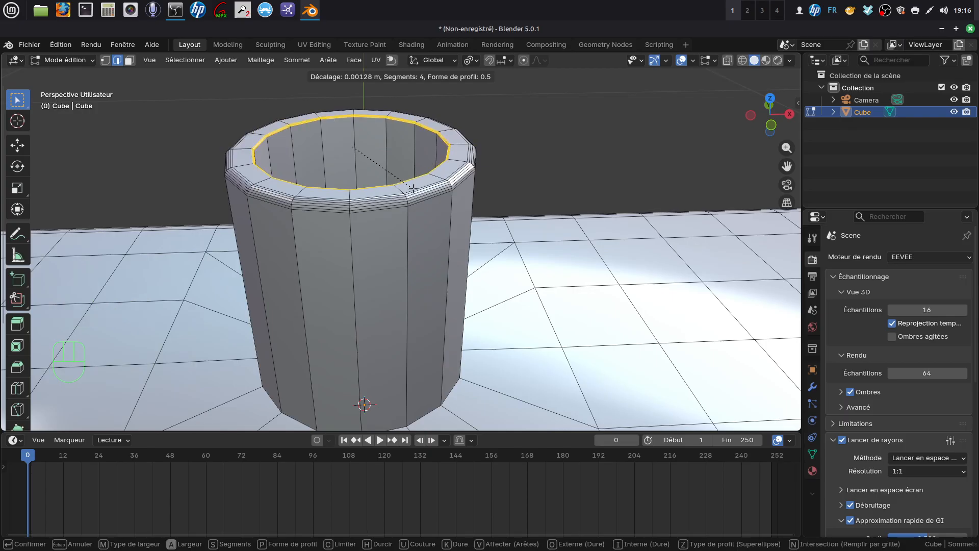
scroll(413, 188, "down", 2)
left_click(413, 188)
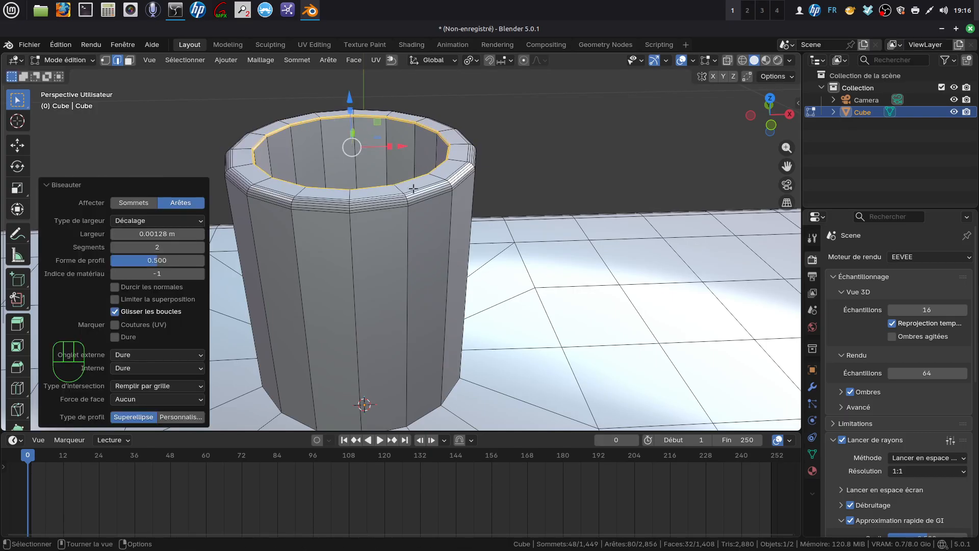
Bevel the edge loop where the socket meets the block, about 0.0203 m wide with 7 segments and a profile shape of about 0.129.
scroll(444, 392, "down", 2)
middle_click_drag(444, 395, 444, 292, "shift")
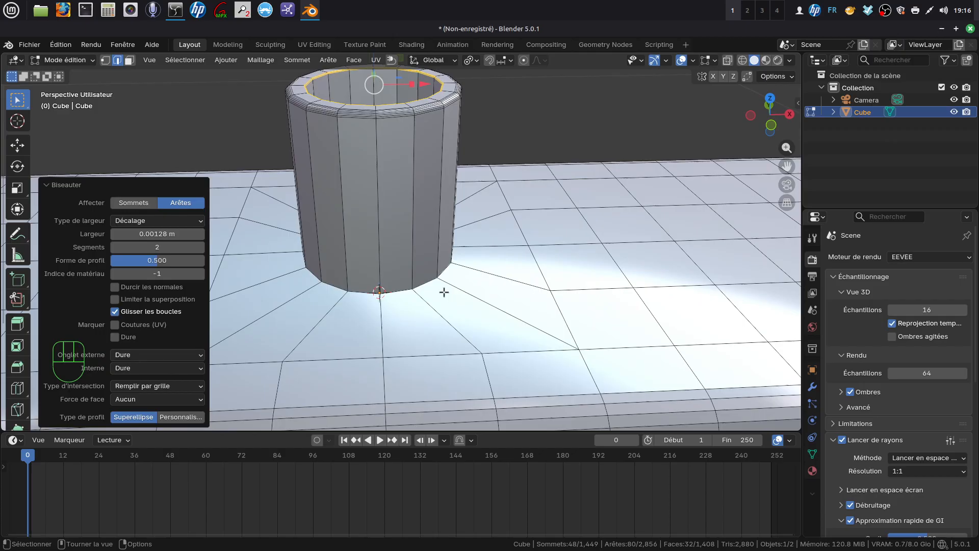
left_click(403, 292, "alt")
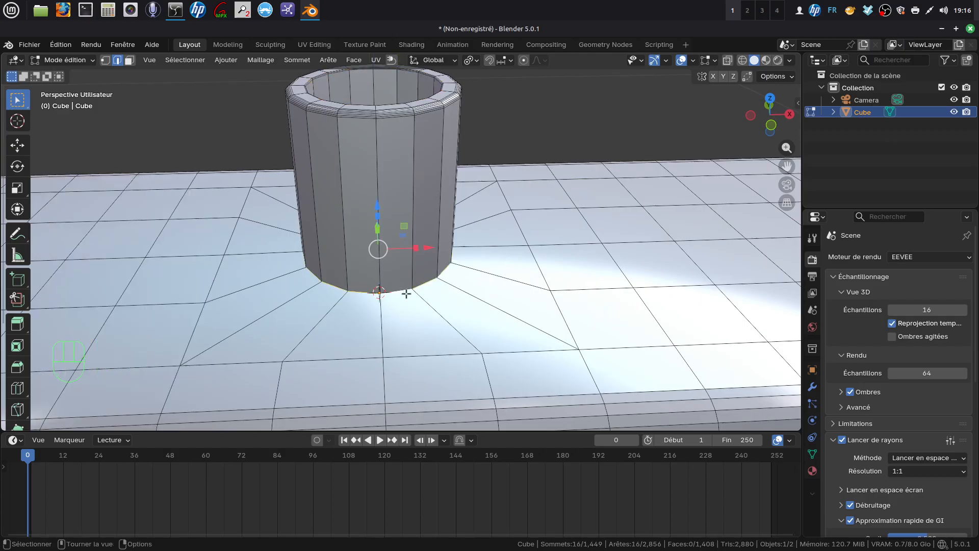
middle_click_drag(365, 266, 449, 231)
key("ctrl+b")
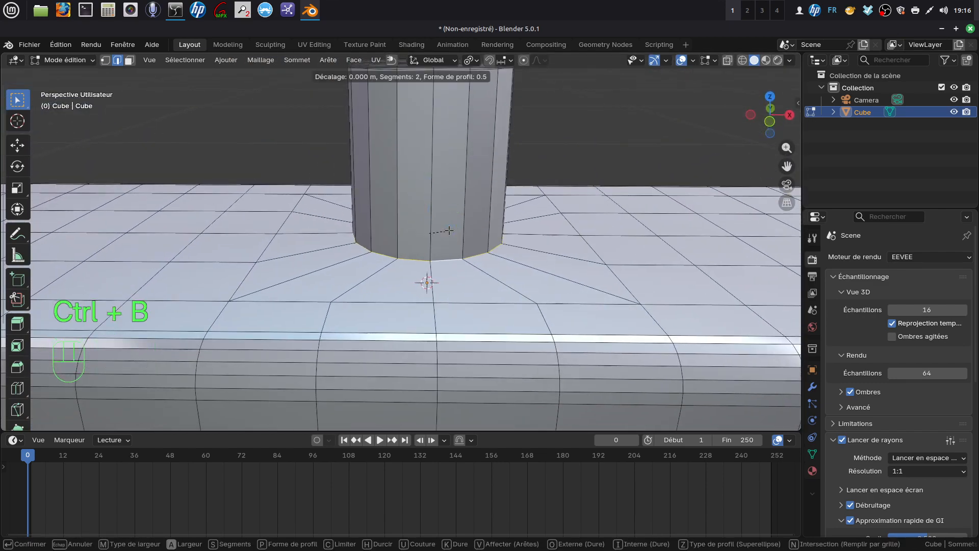
scroll(469, 226, "up", 5)
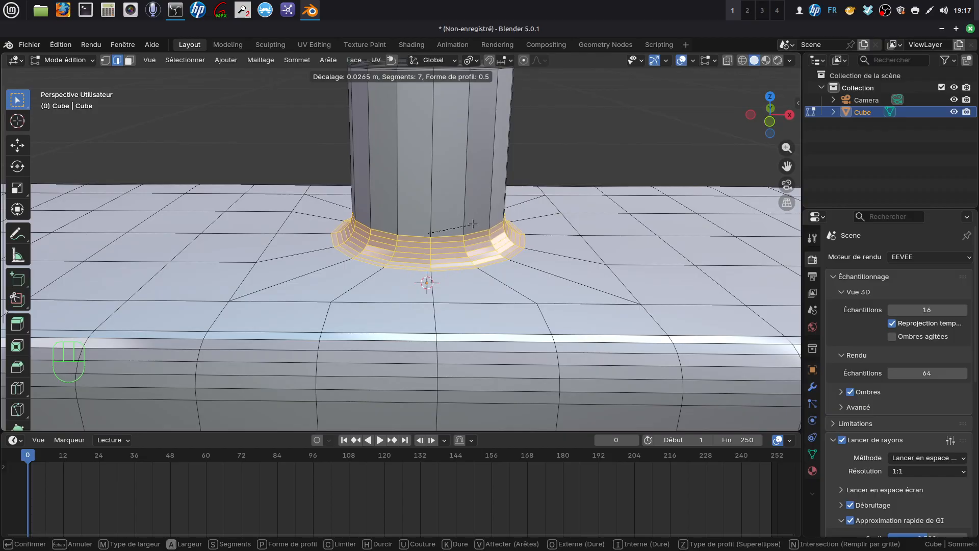
left_click(468, 225)
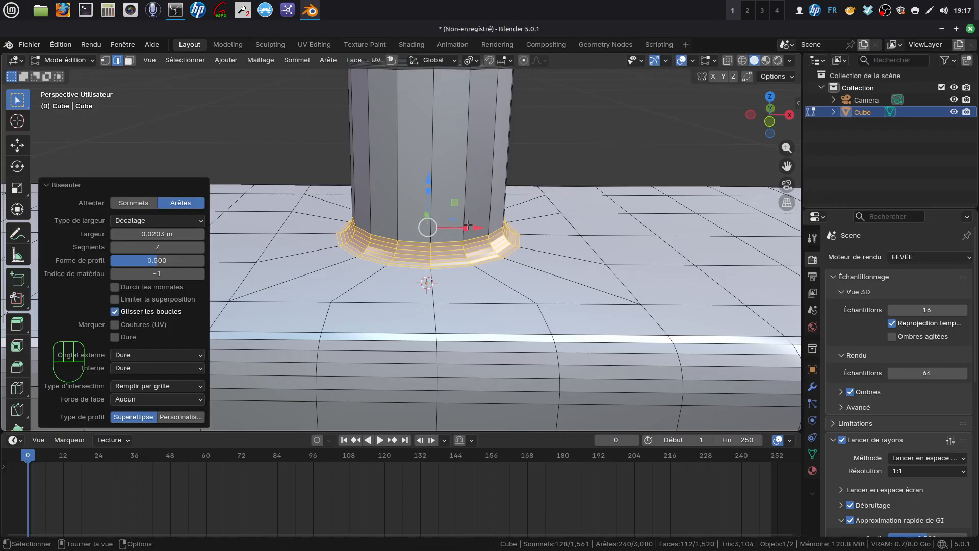
left_click_drag(156, 262, 122, 262)
Return to Object Mode and apply Shade Auto Smooth to the broom head with a 30° angle.
scroll(390, 198, "down", 5)
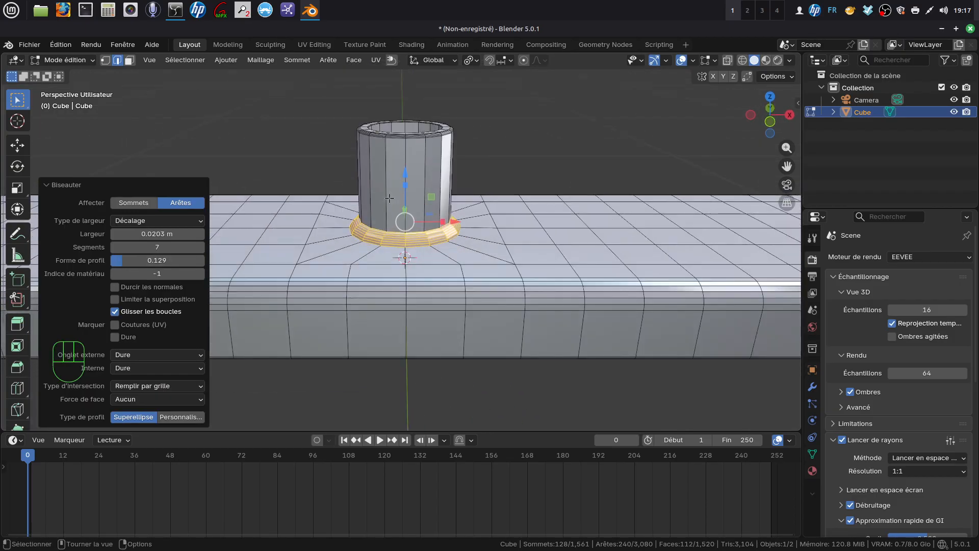
mouse_move(389, 198)
middle_mouse_down("shift")
mouse_move(380, 193)
mouse_move(381, 226)
mouse_move(398, 210)
middle_mouse_up("shift")
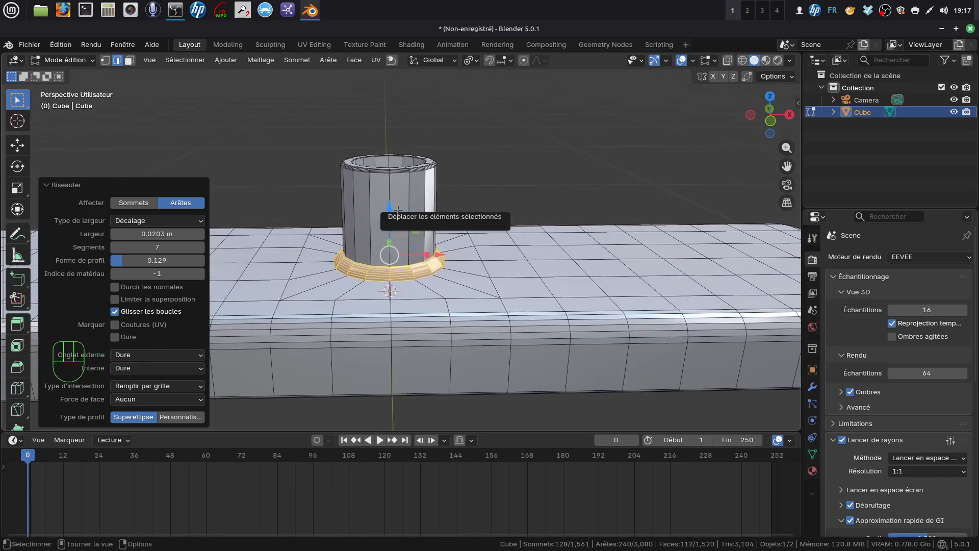
scroll(406, 214, "down", 1)
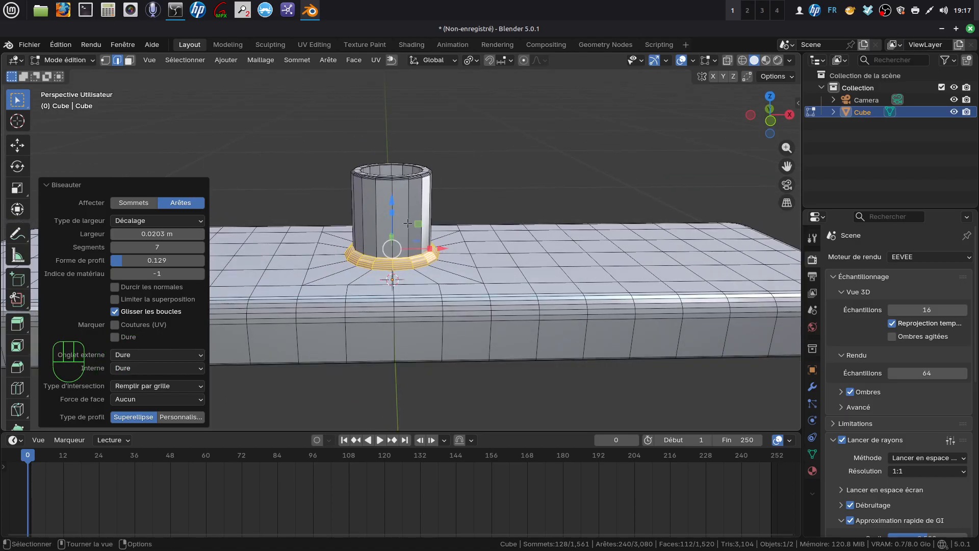
key("Tab")
right_click(399, 199)
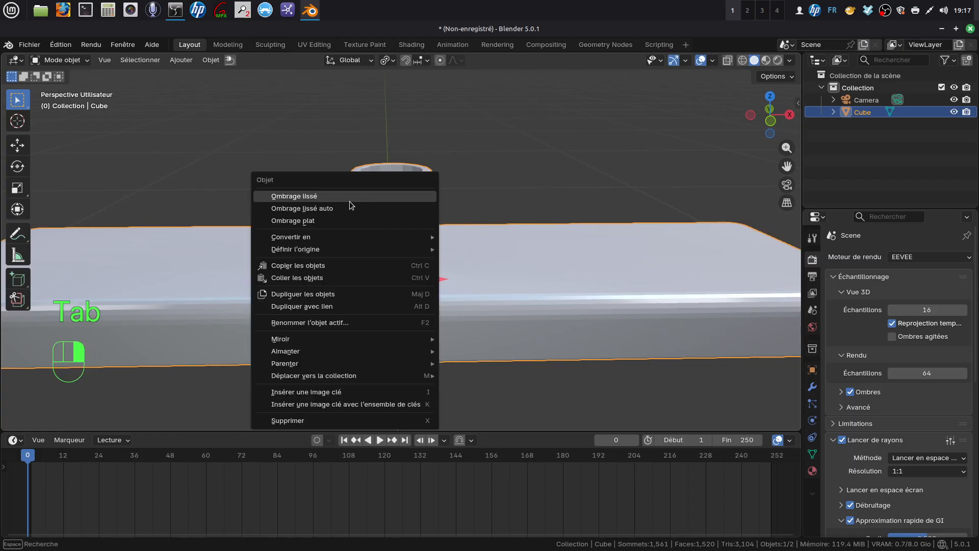
left_click(335, 196)
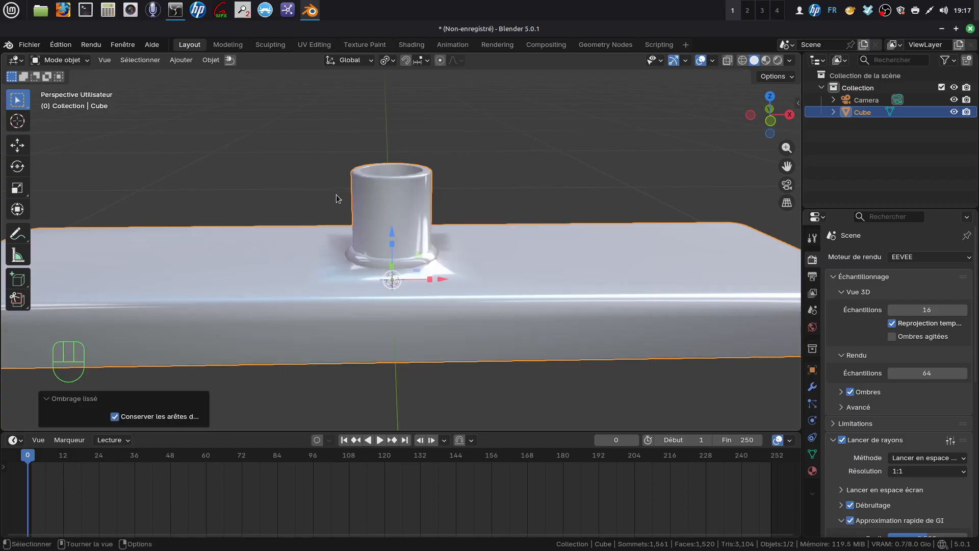
mouse_move(421, 205)
middle_mouse_down()
mouse_move(401, 214)
mouse_move(409, 199)
middle_mouse_up()
right_click(409, 199)
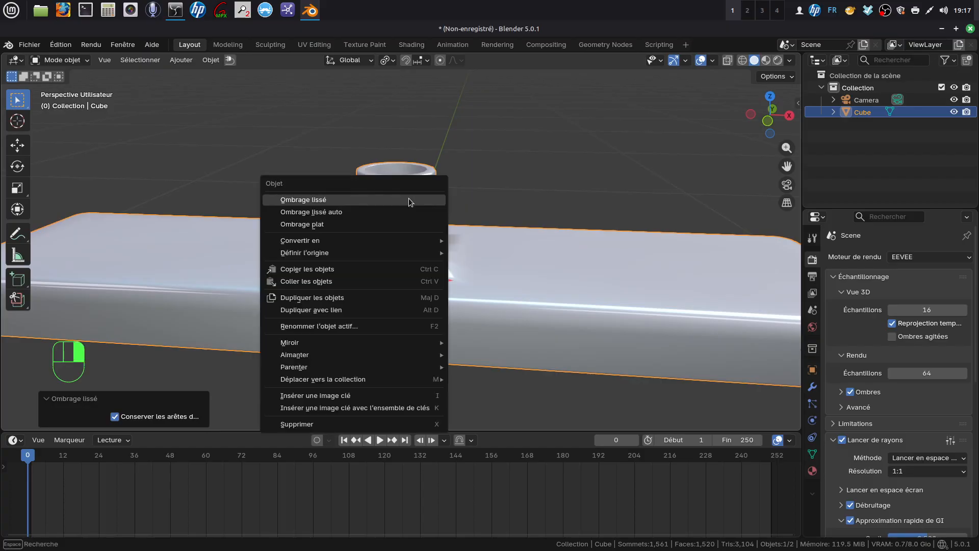
left_click(377, 215)
In Edit Mode with face selection, pick one face on the block's underside and select all similar coplanar faces.
middle_click_drag(418, 245, 485, 226)
scroll(433, 254, "up", 3)
middle_click_drag(432, 257, 317, 296)
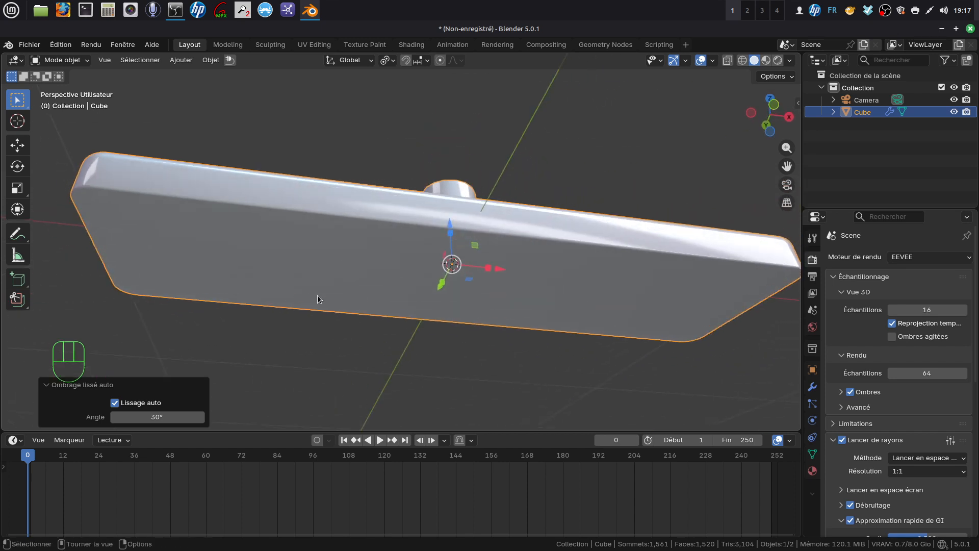
key("Tab")
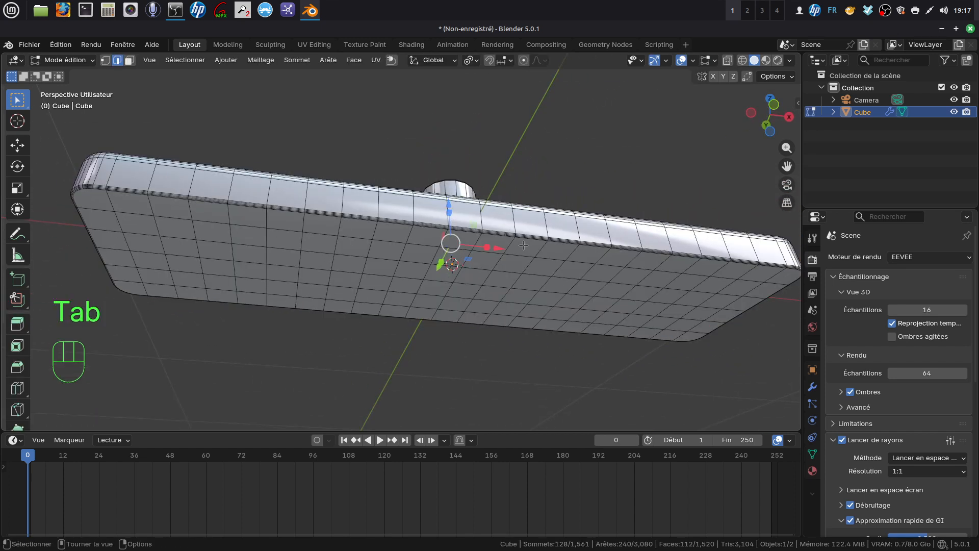
middle_click_drag(455, 283, 481, 273)
middle_click_drag(228, 192, 259, 212, "shift")
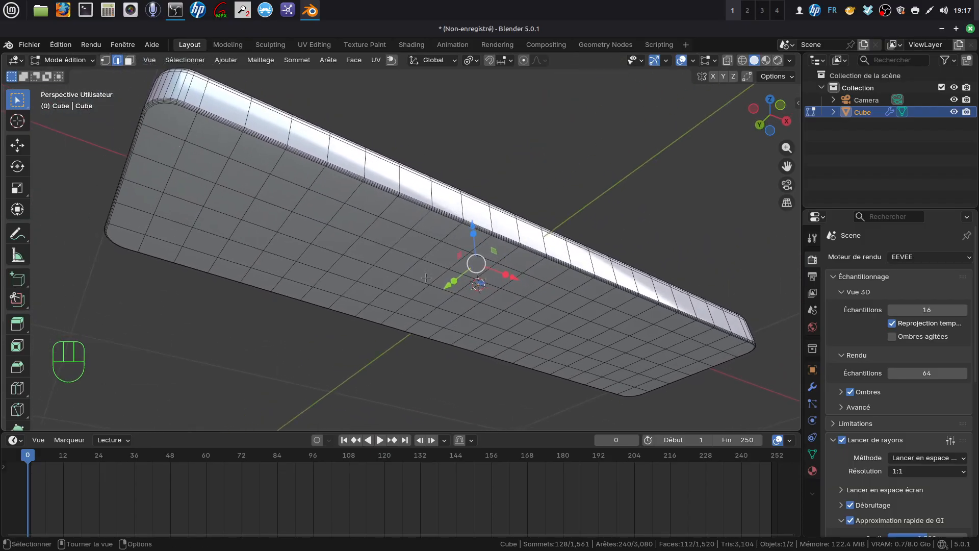
middle_click_drag(616, 292, 551, 235)
scroll(535, 293, "up", 2)
scroll(536, 292, "down", 2)
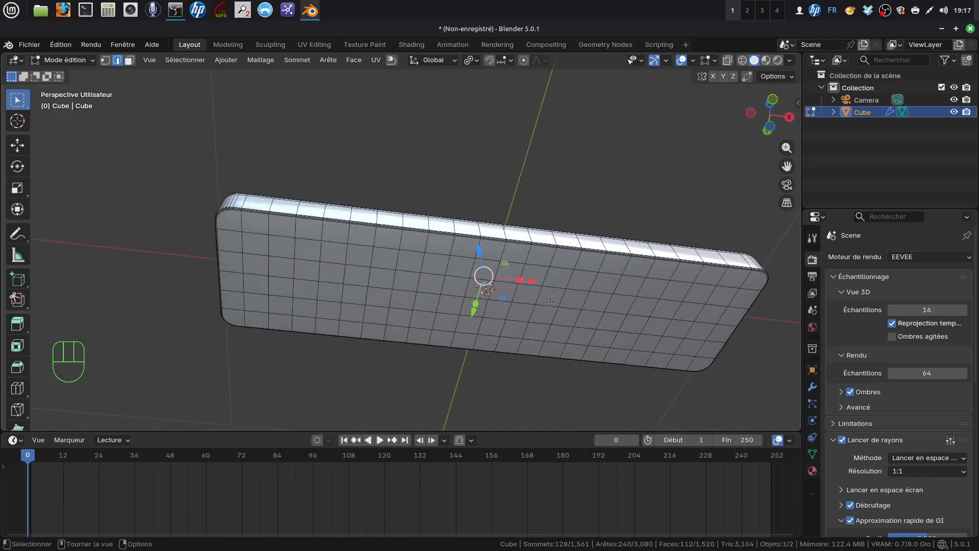
scroll(549, 303, "up", 3)
middle_click_drag(551, 274, 552, 248, "shift")
scroll(347, 234, "down", 2)
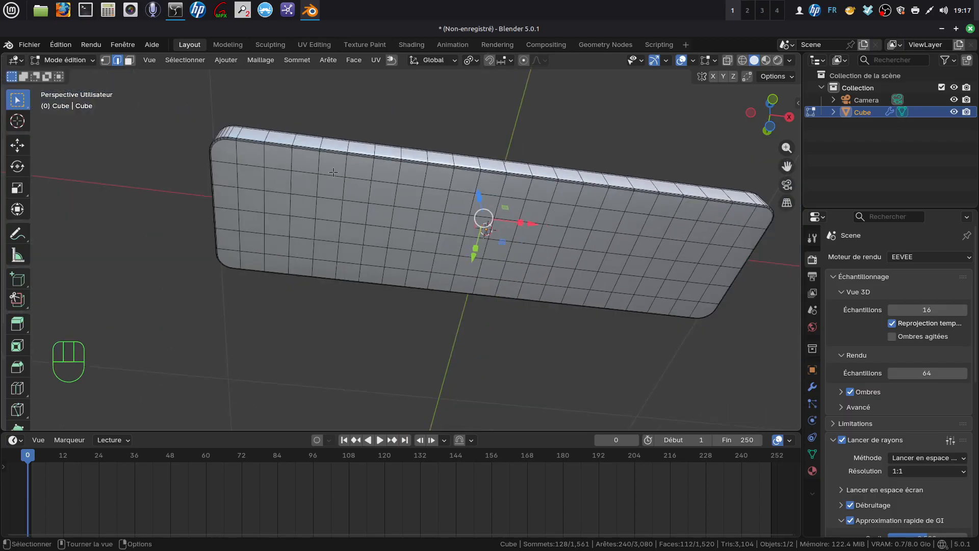
middle_click_drag(333, 172, 346, 198, "shift")
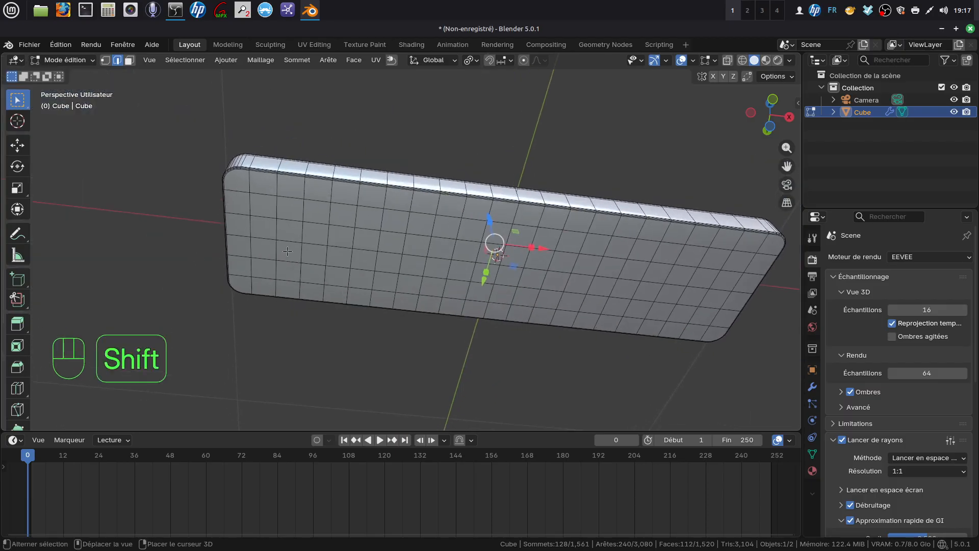
left_click(129, 60)
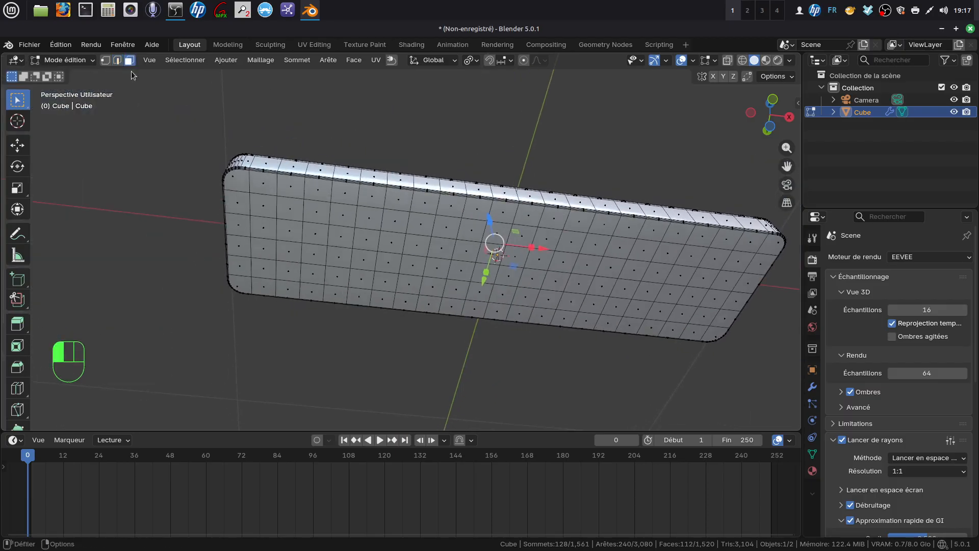
left_click(398, 244)
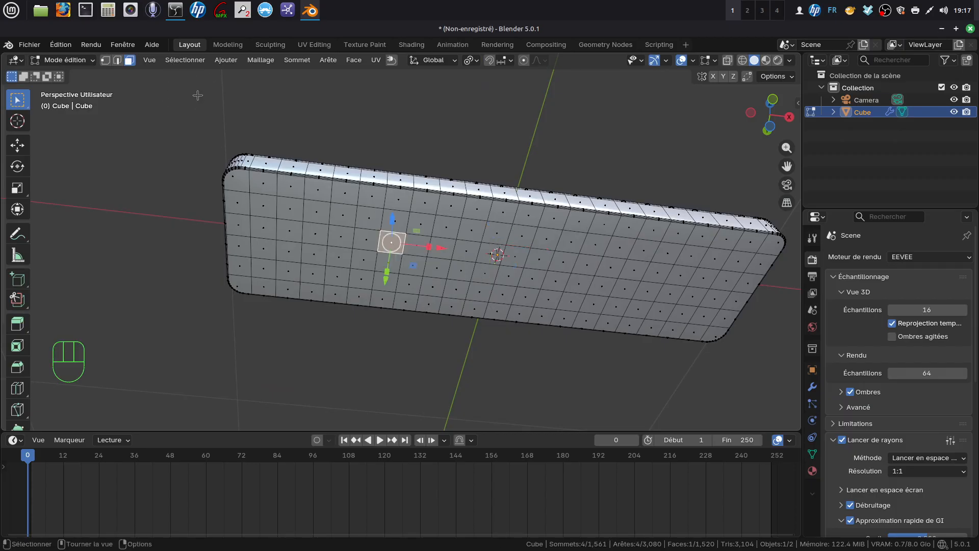
left_click(186, 60)
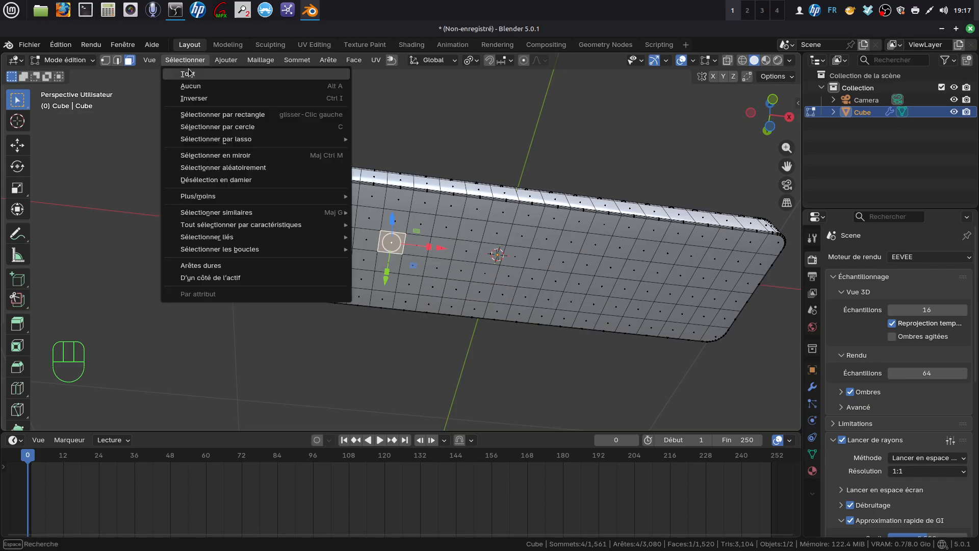
mouse_move(257, 215)
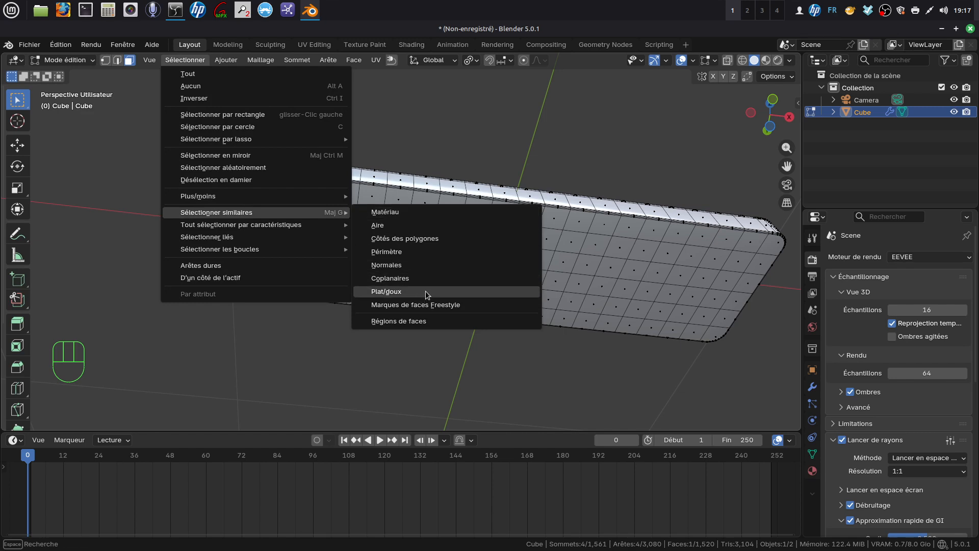
left_click(416, 280)
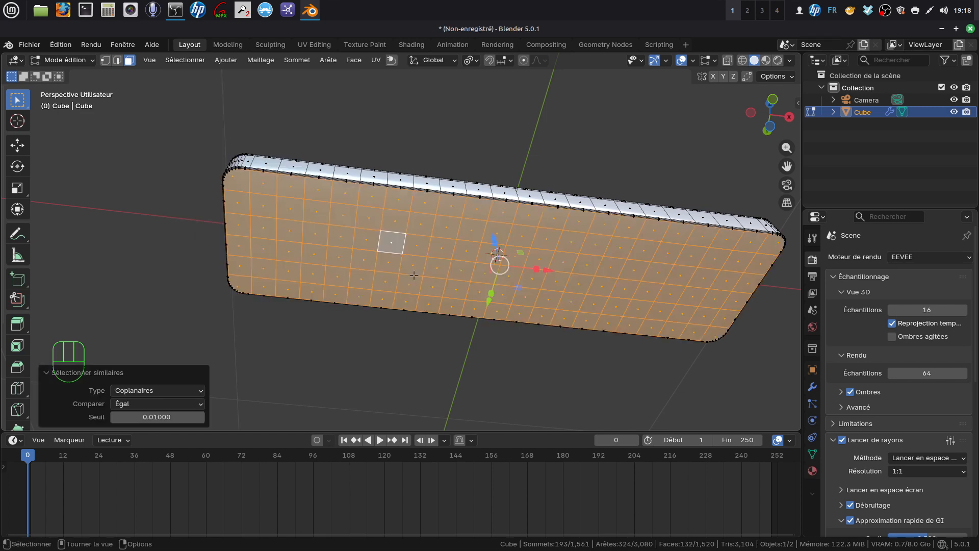
Duplicate the selected underside faces in place, separate the copy into its own object, and return to Object Mode.
middle_click_drag(393, 240, 390, 283)
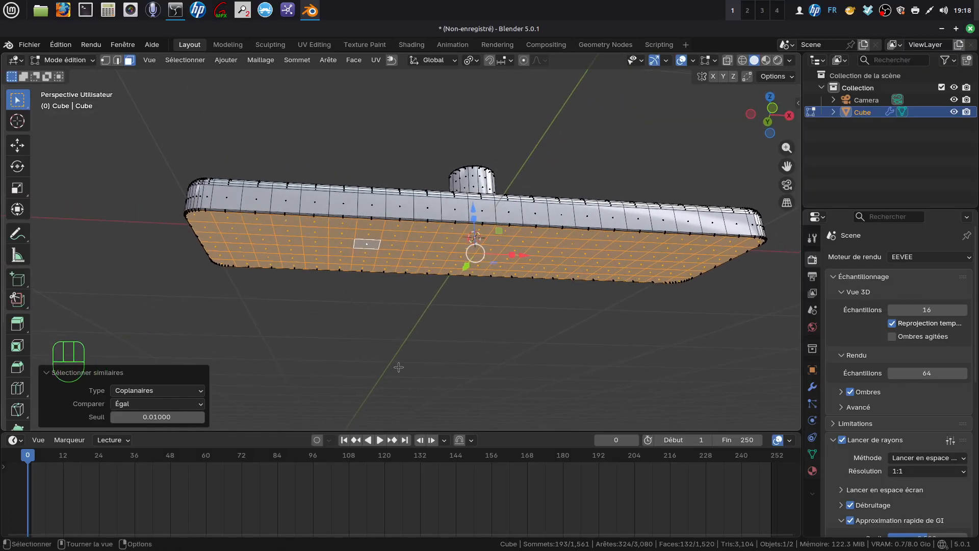
key("shift+d")
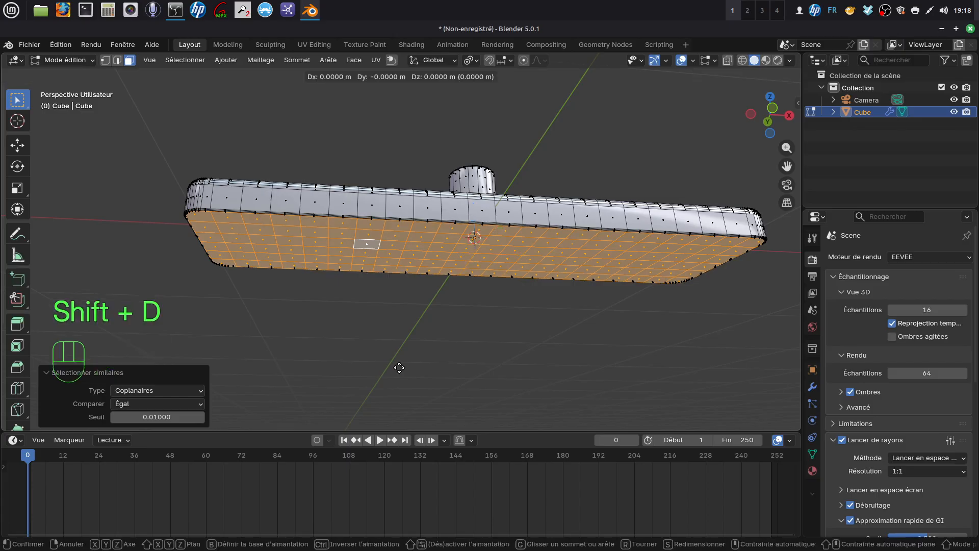
left_click(399, 367)
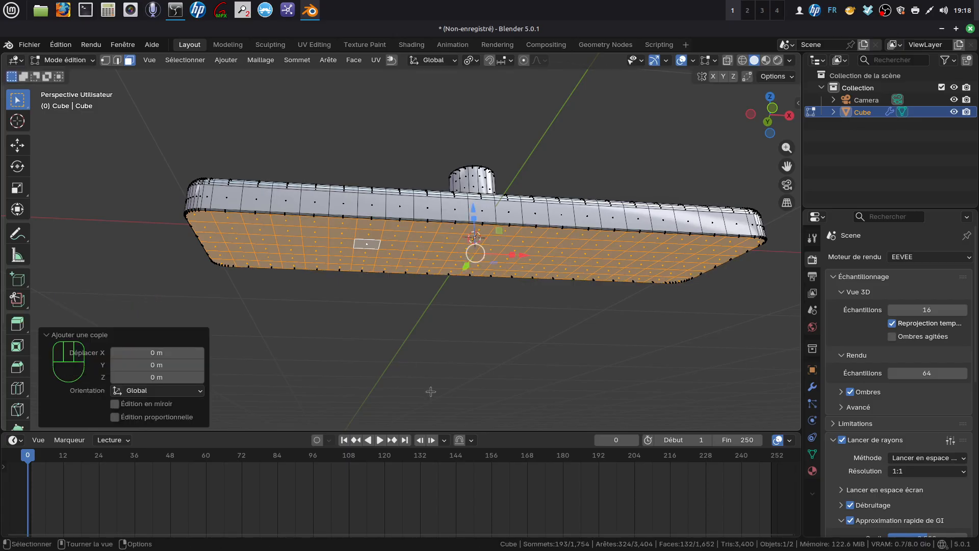
key("p")
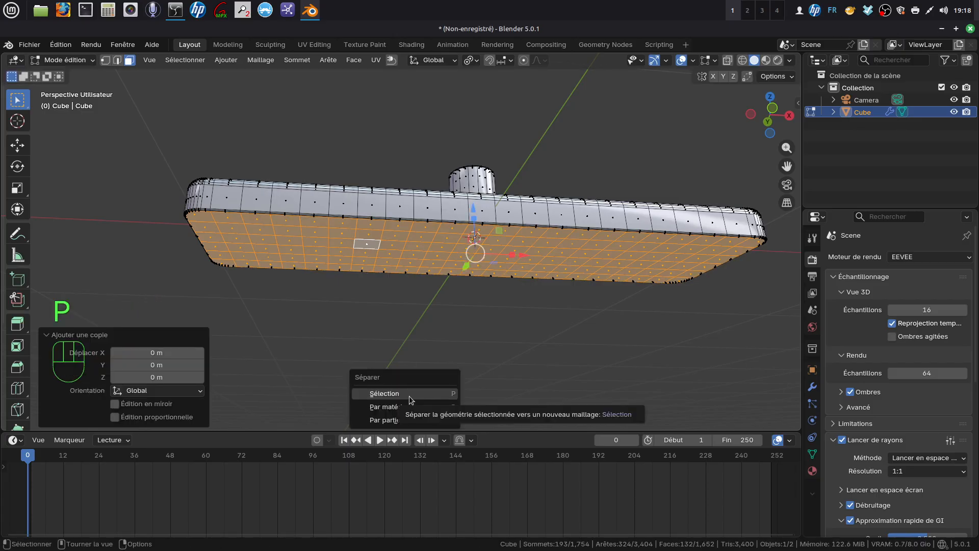
left_click(409, 396)
middle_click_drag(429, 331, 449, 250)
key("Tab")
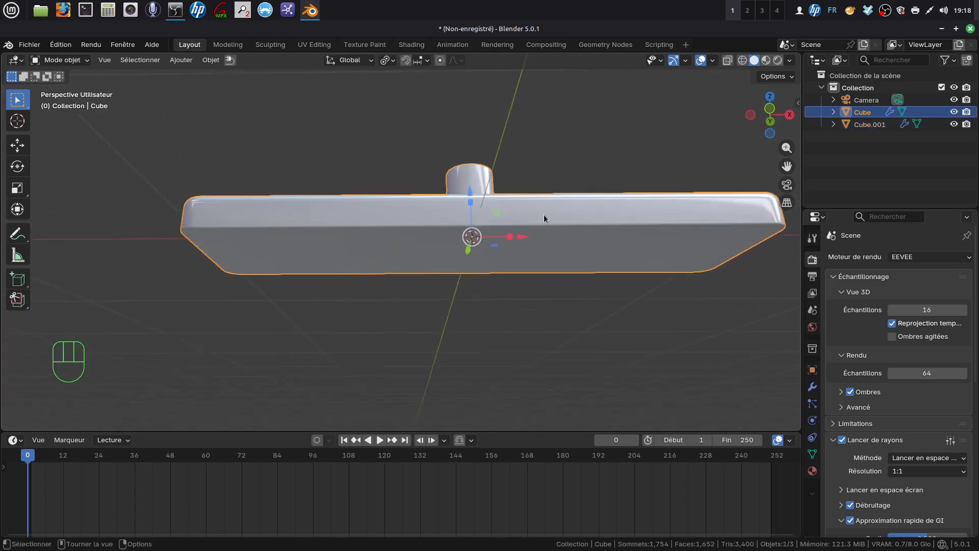
Select the separated underside object and rename it "face".
left_click(869, 124)
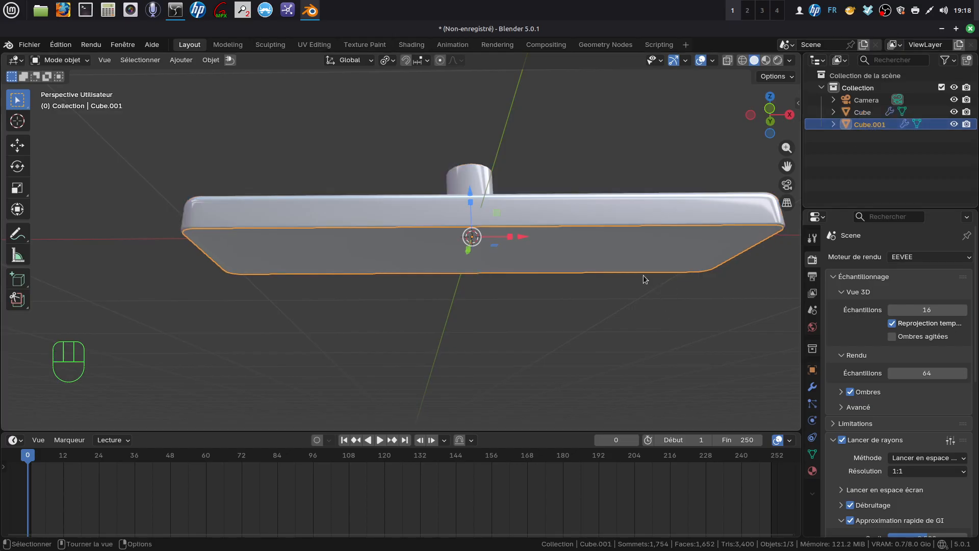
middle_click_drag(644, 279, 606, 284, "shift")
double_click(889, 124)
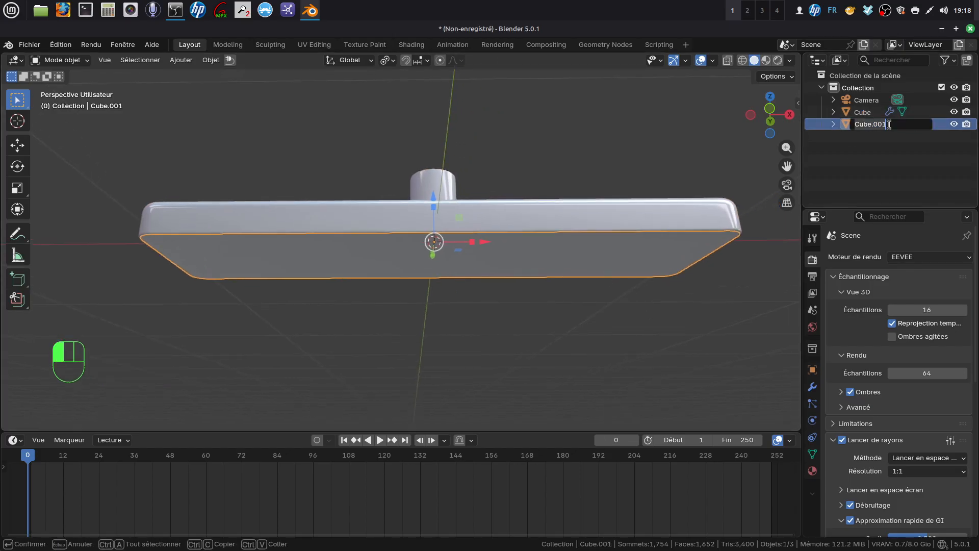
key("BackSpace")
type("face")
key("Return")
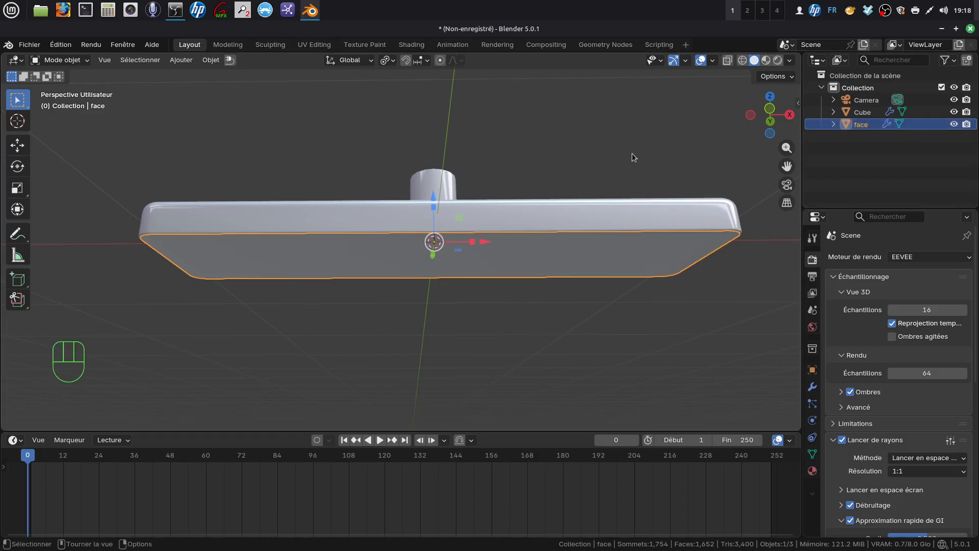
Isolate the "face" object in local view.
middle_click_drag(605, 188, 596, 172, "shift")
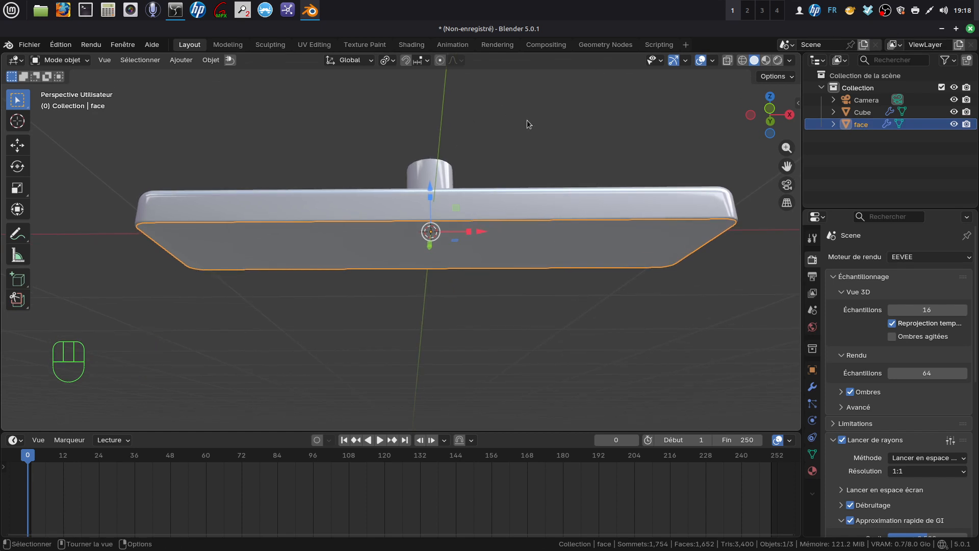
middle_click_drag(528, 120, 518, 223)
key("KP_Divide")
scroll(481, 269, "up", 2)
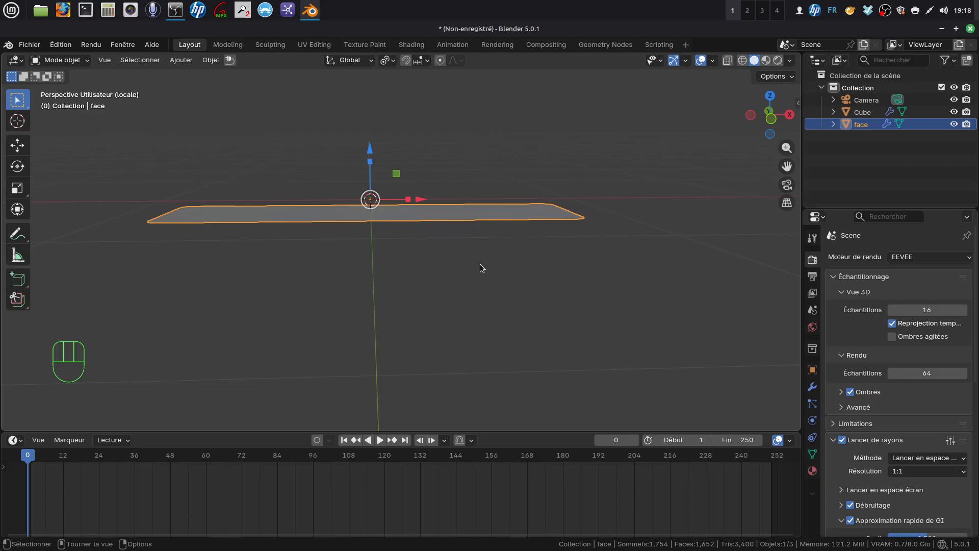
Add fur curves (Fourrure) to the "face" object and set the hair length to 0.34 m.
left_click(515, 285)
left_click(470, 217)
left_click(181, 61)
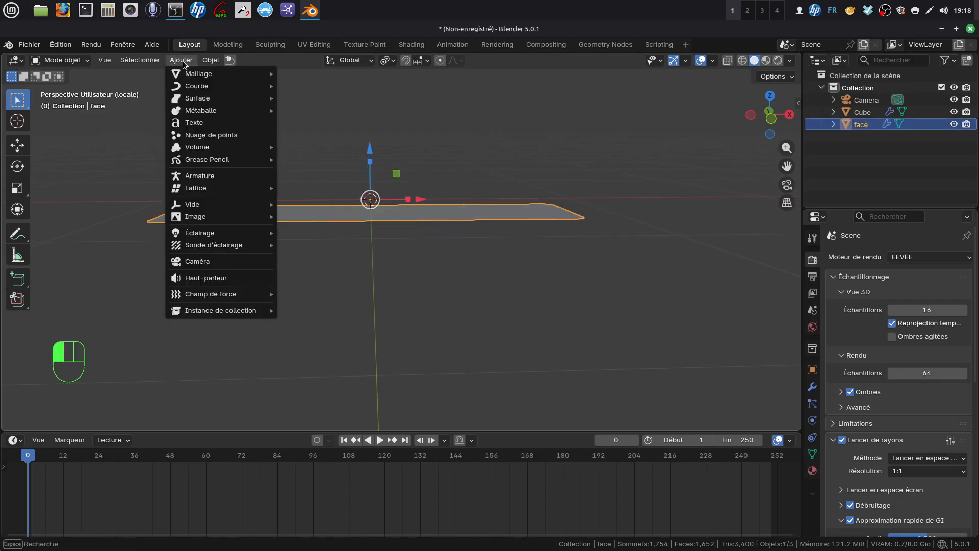
mouse_move(191, 87)
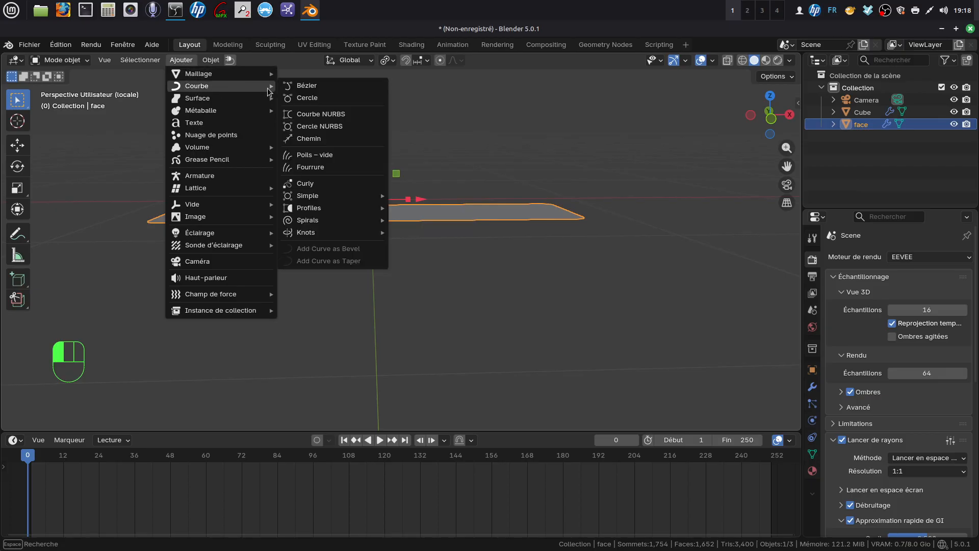
left_click(326, 169)
middle_click_drag(400, 334, 201, 331)
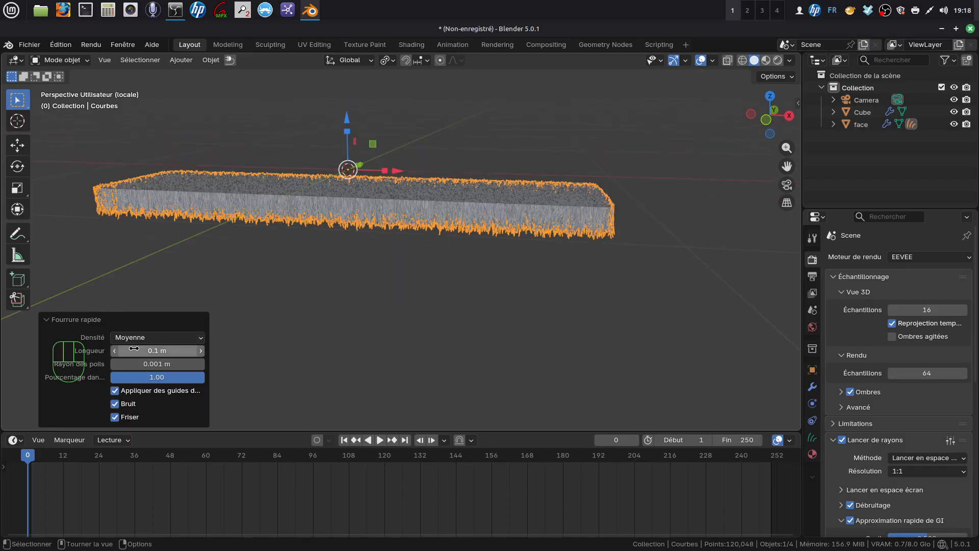
left_click_drag(140, 352, 228, 352)
middle_click_drag(376, 319, 464, 304)
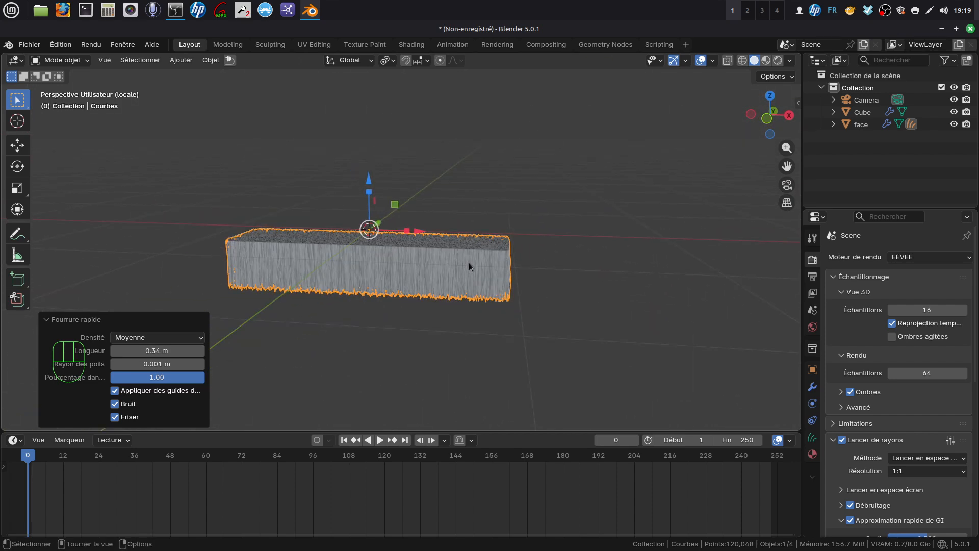
In front view and Edit Mode, select the lowest tip points of all fur guide curves in wireframe and enable proportional editing.
key("KP_1")
middle_click_drag(462, 247, 598, 189, "shift")
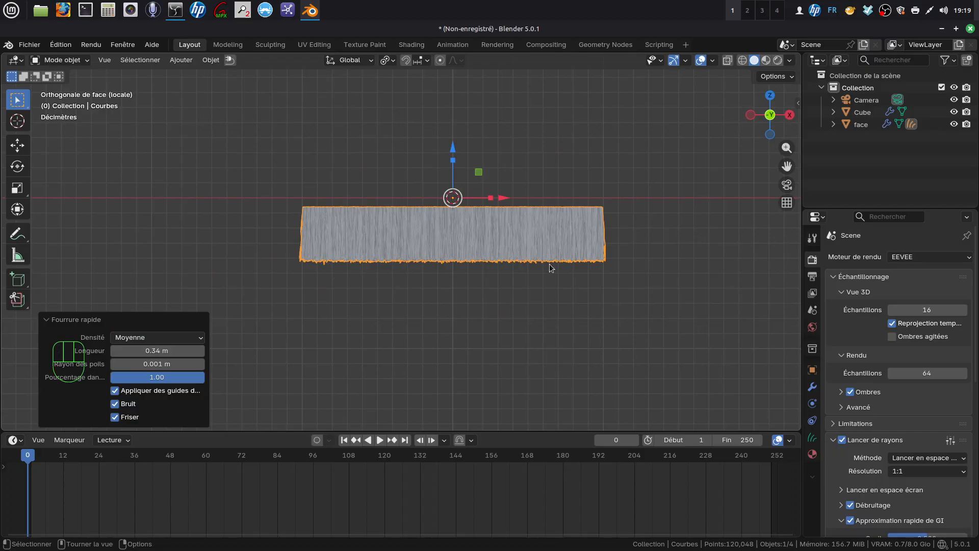
key("Tab")
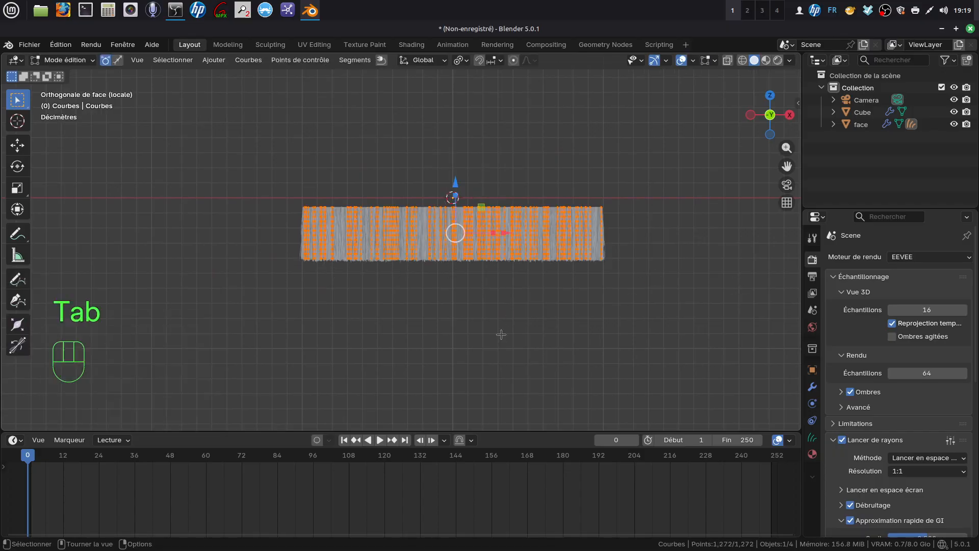
scroll(507, 302, "up", 1)
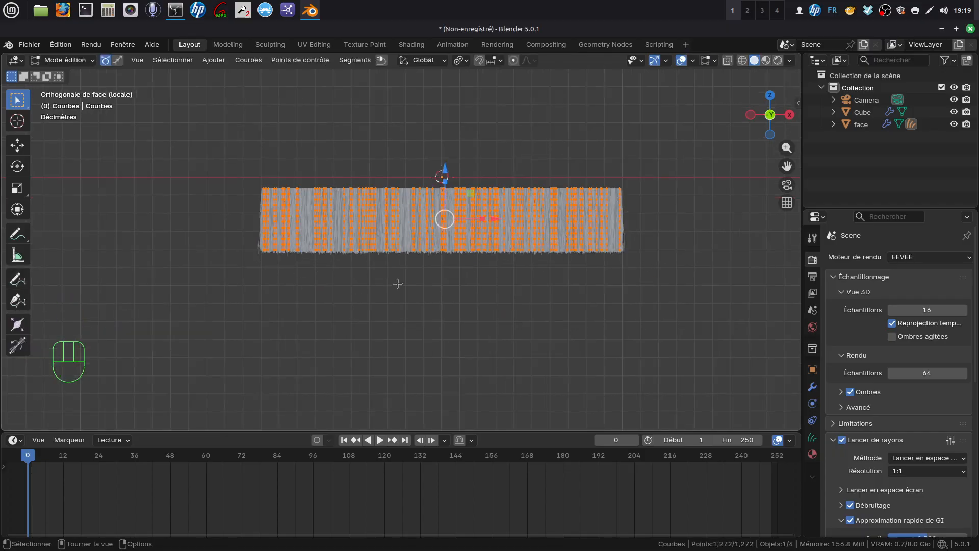
scroll(393, 282, "up", 1)
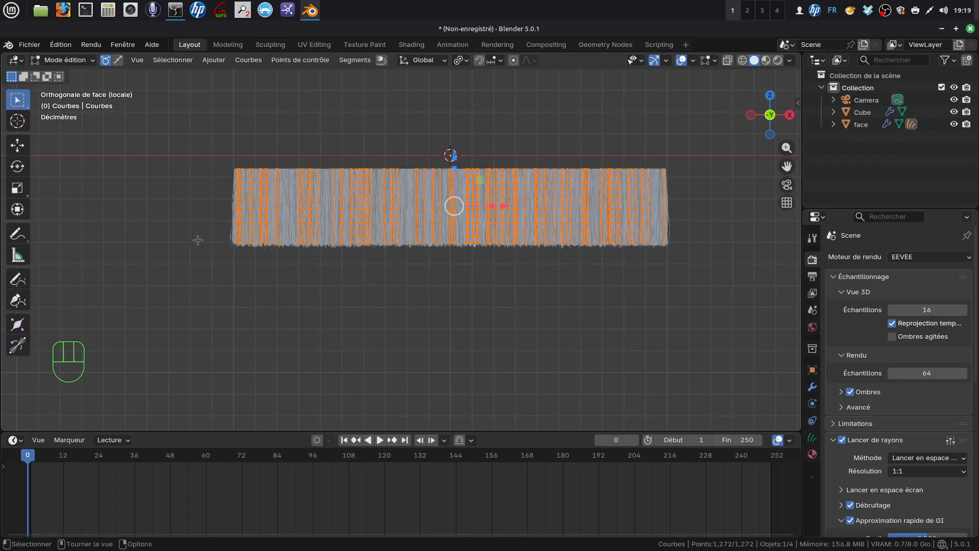
mouse_move(208, 242)
left_mouse_down()
mouse_move(510, 256)
mouse_move(183, 294)
left_mouse_up()
key("z")
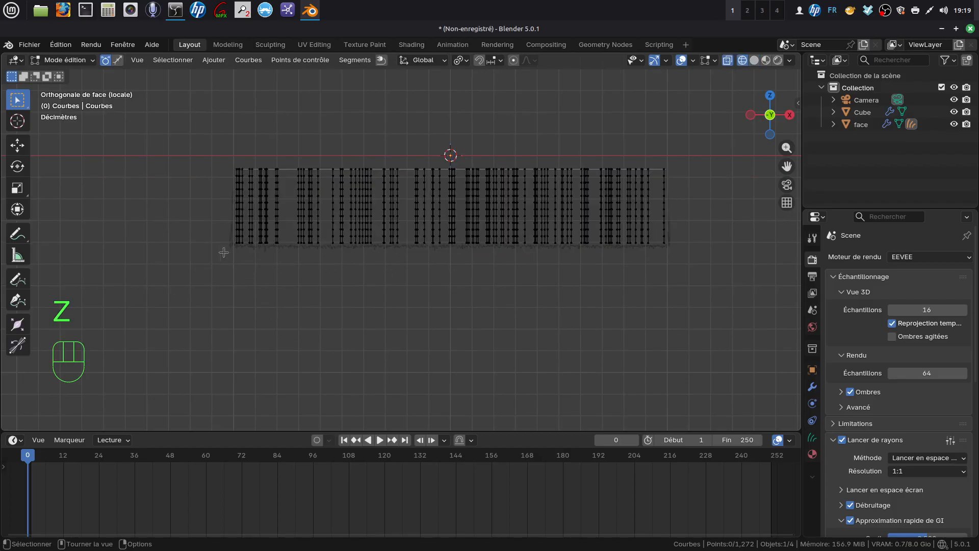
left_click_drag(202, 242, 686, 290)
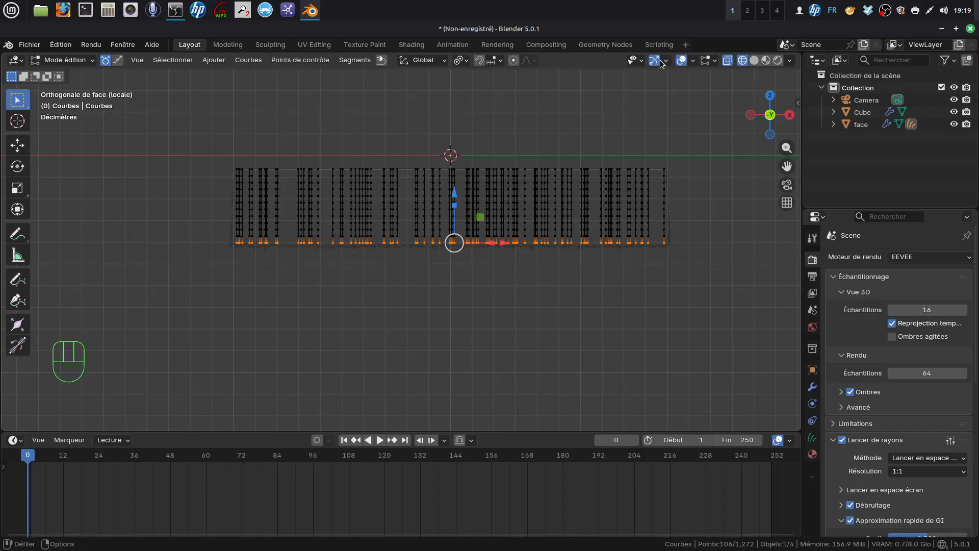
left_click(514, 59)
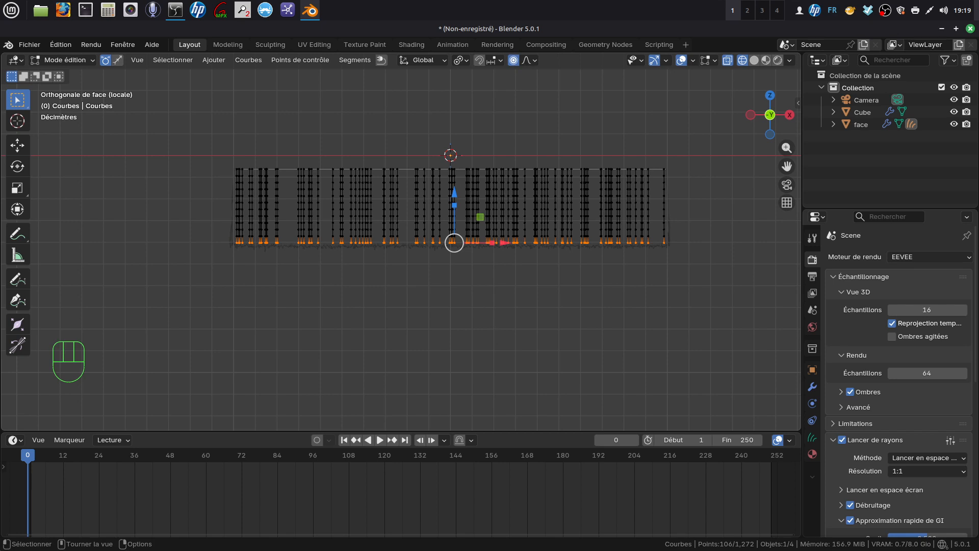
key("s")
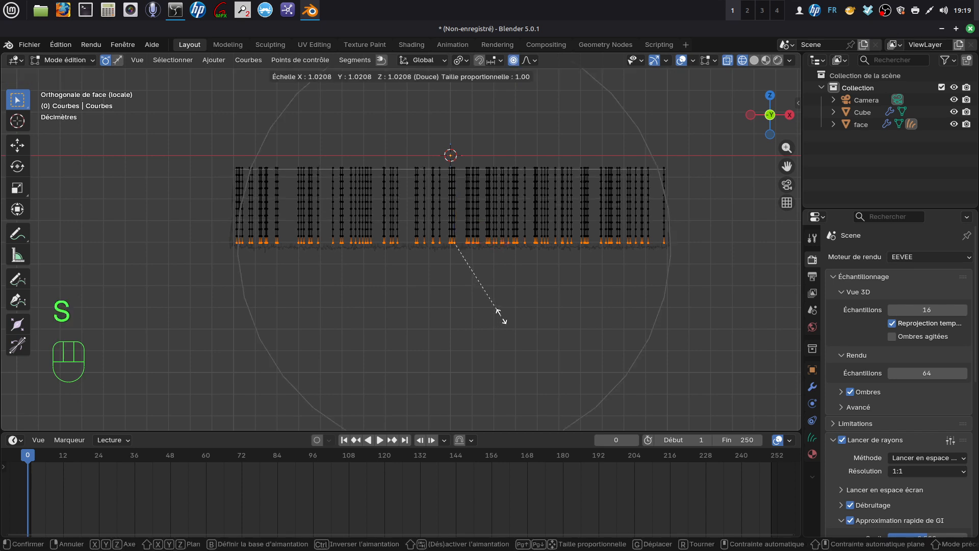
right_click(501, 316)
left_click(536, 61)
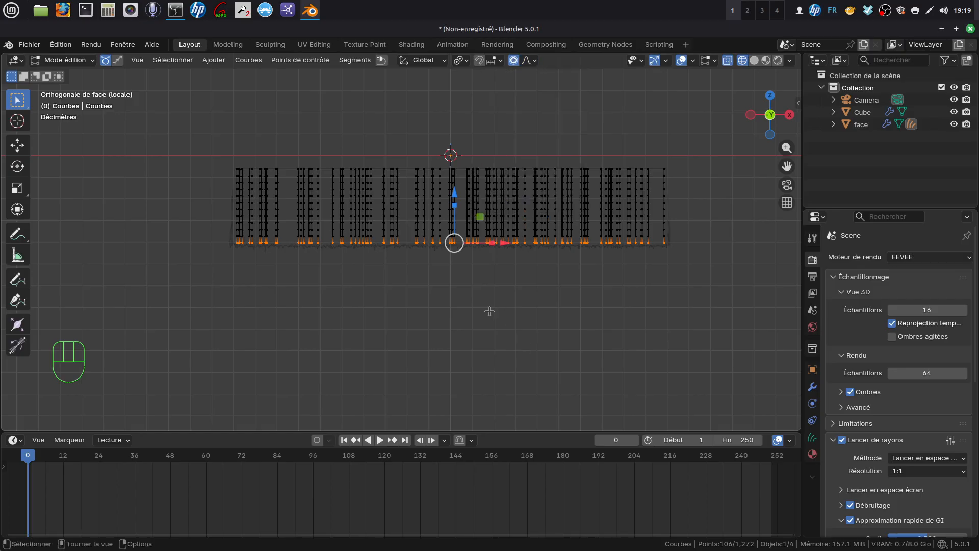
key("s")
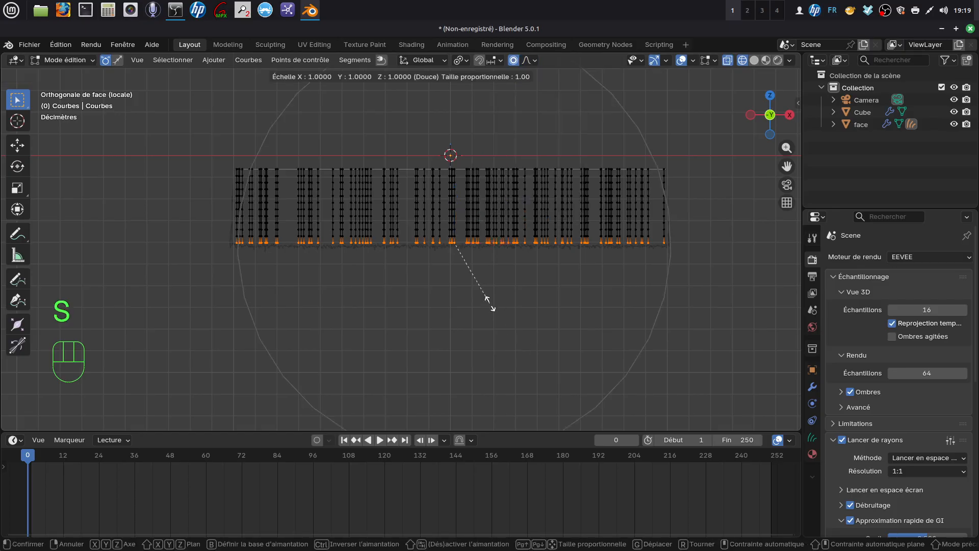
scroll(498, 305, "up", 8)
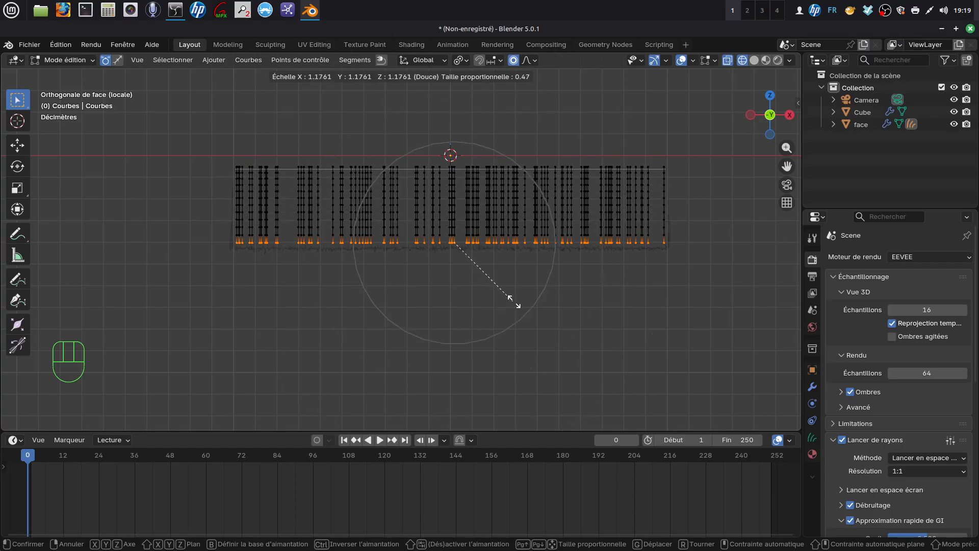
right_click(534, 302)
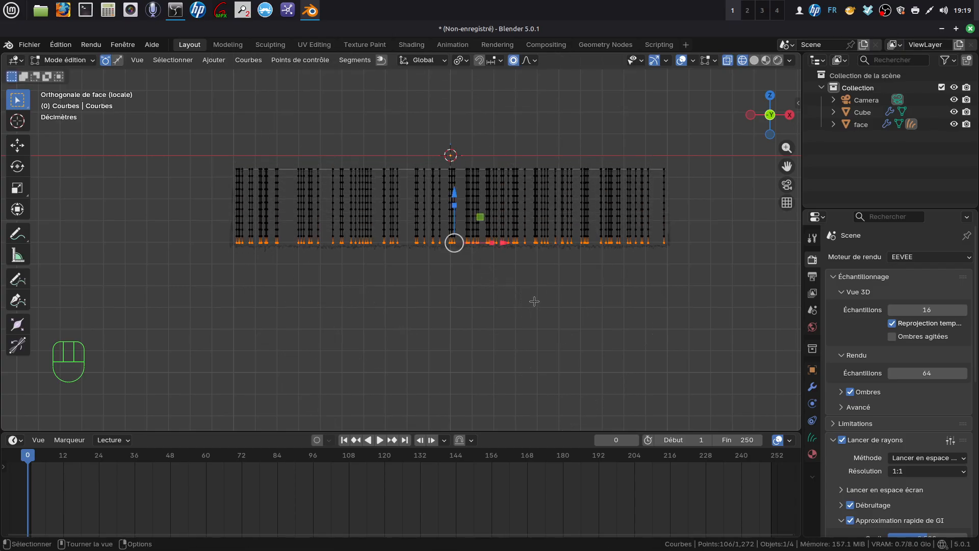
Set the pivot point to Barycentre and scale the selected bristle tips outward by about 1.03 with a proportional size of about 0.26.
left_click(464, 61)
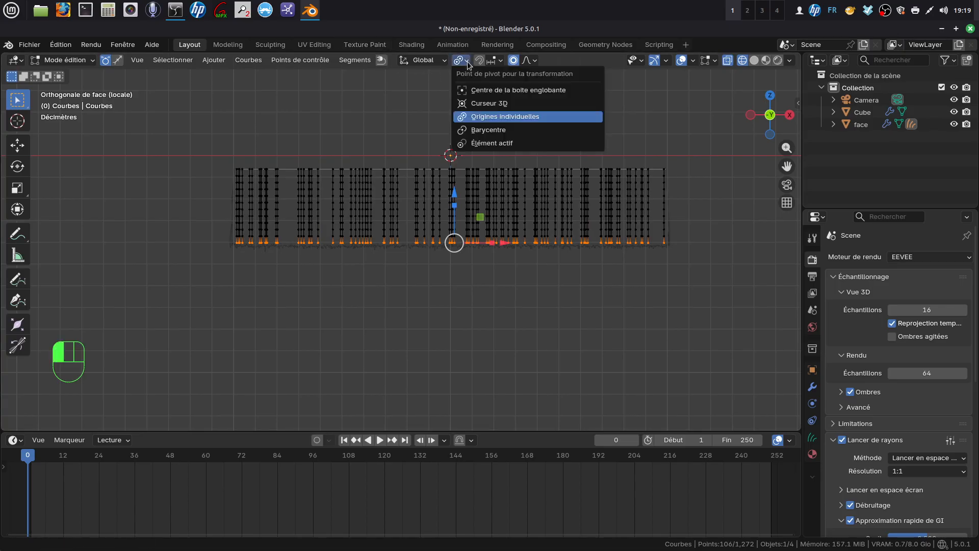
left_click(502, 131)
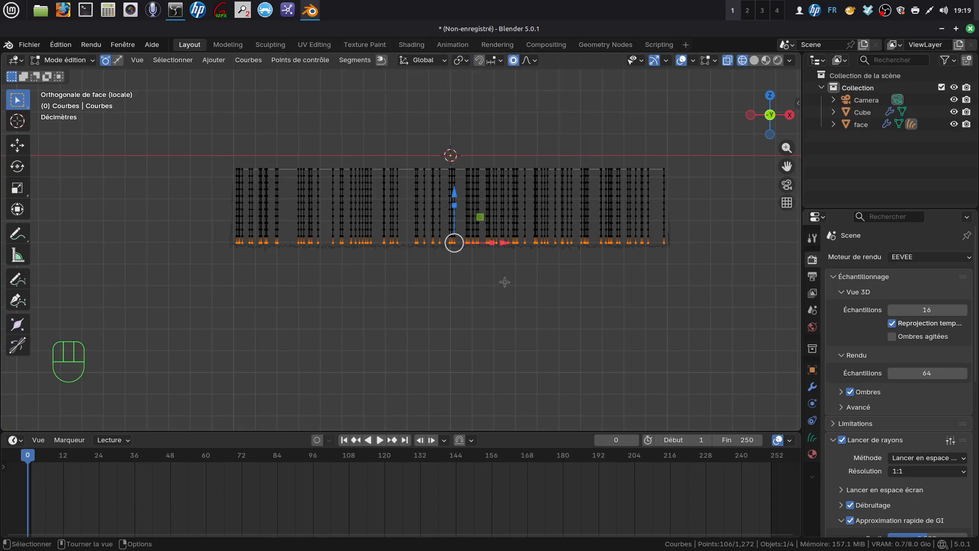
key("s")
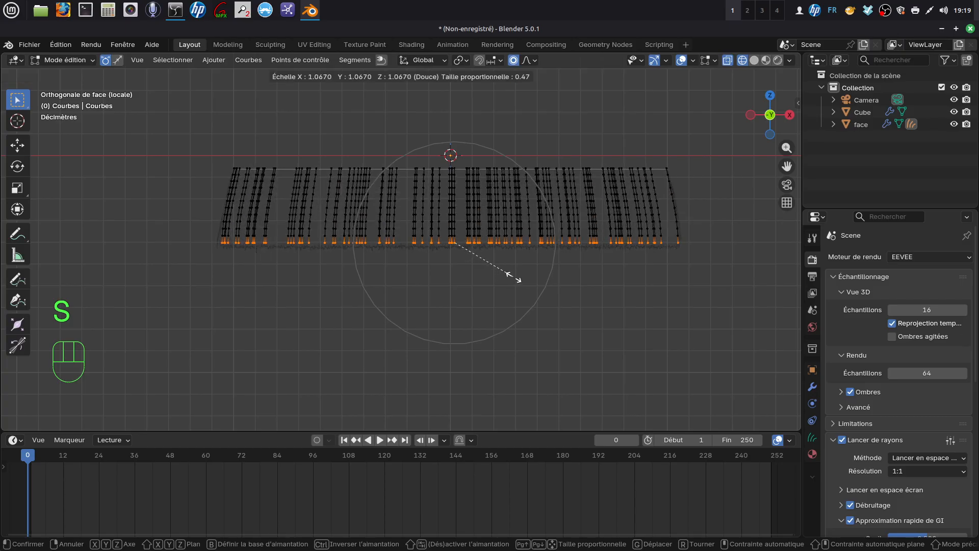
scroll(519, 280, "up", 4)
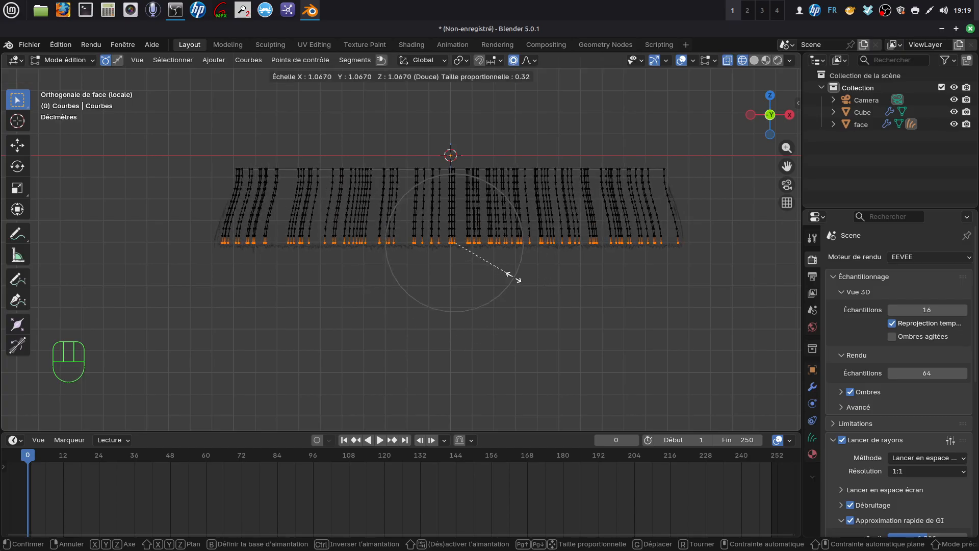
scroll(518, 279, "up", 5)
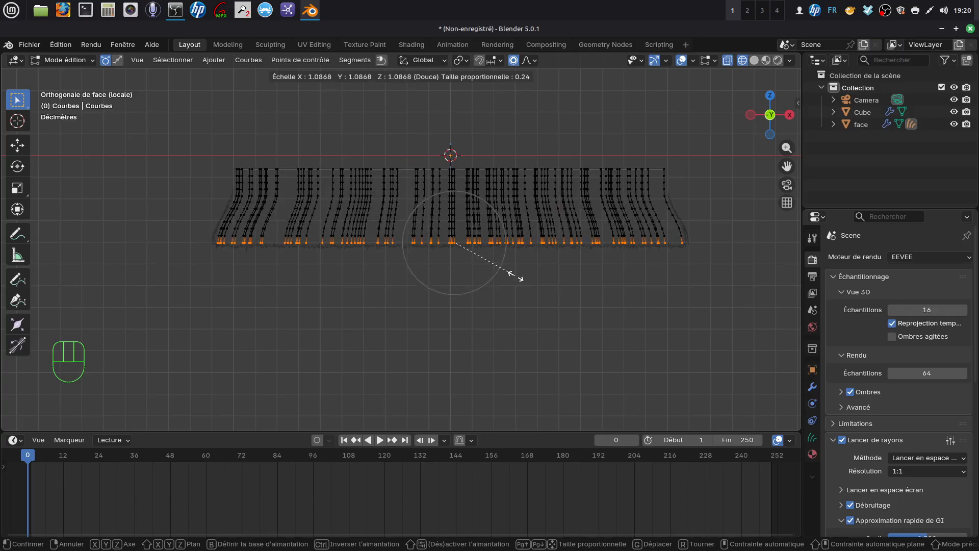
scroll(517, 277, "down", 4)
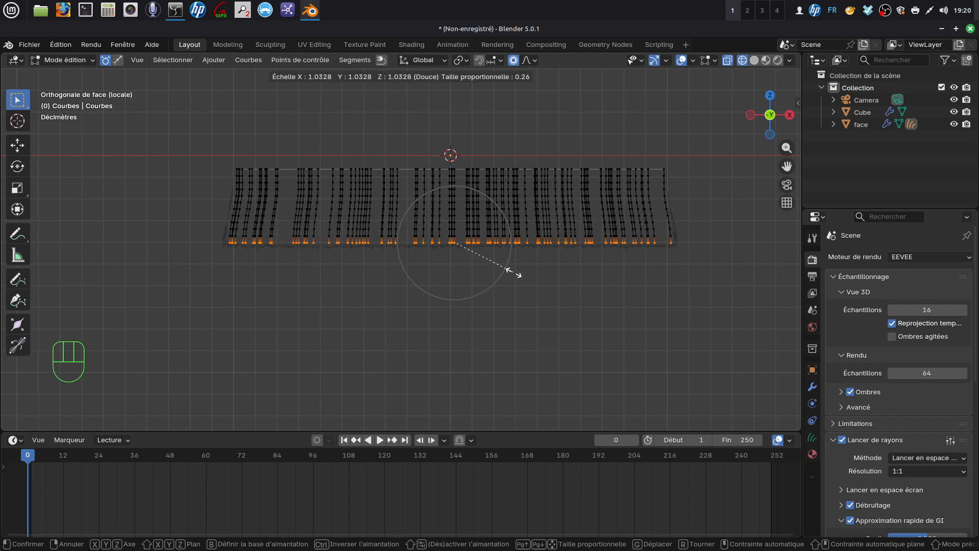
left_click(513, 273)
Return to solid shading in Object Mode and exit local view to show the bristles with the broom head.
key("z")
key("Tab")
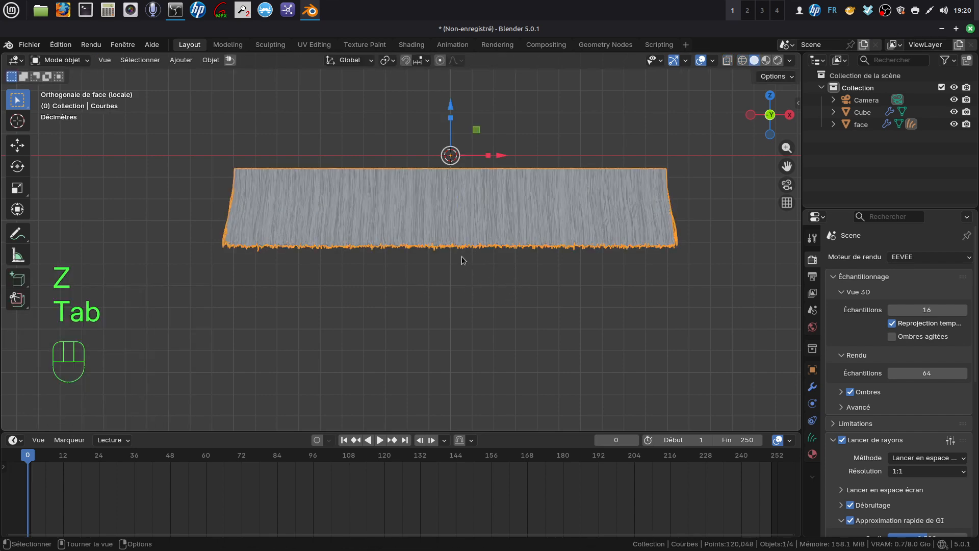
middle_click_drag(464, 260, 446, 326)
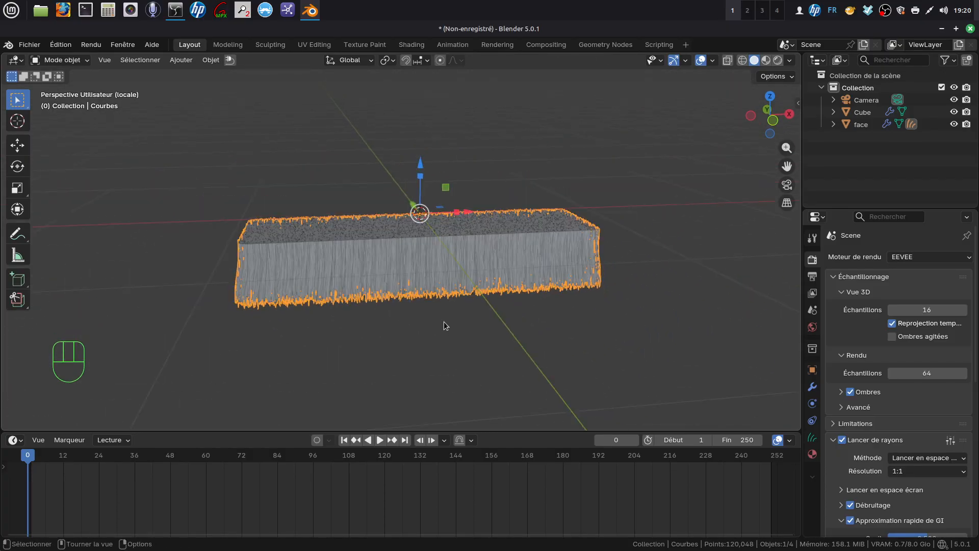
key("KP_Divide")
scroll(458, 303, "down", 3)
middle_click_drag(481, 326, 460, 288)
scroll(450, 307, "up", 1)
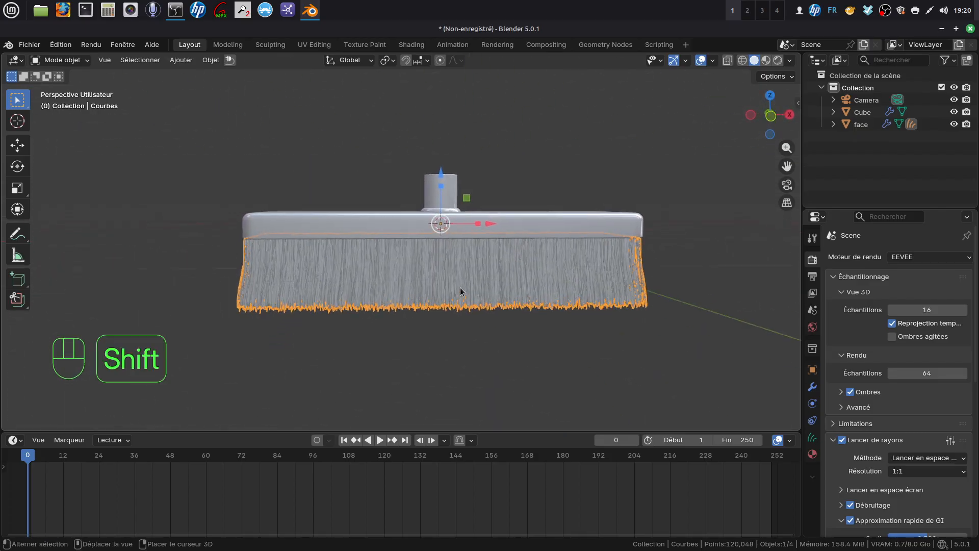
Select the broom head block and scale it up uniformly by about 1.016.
left_click(321, 225)
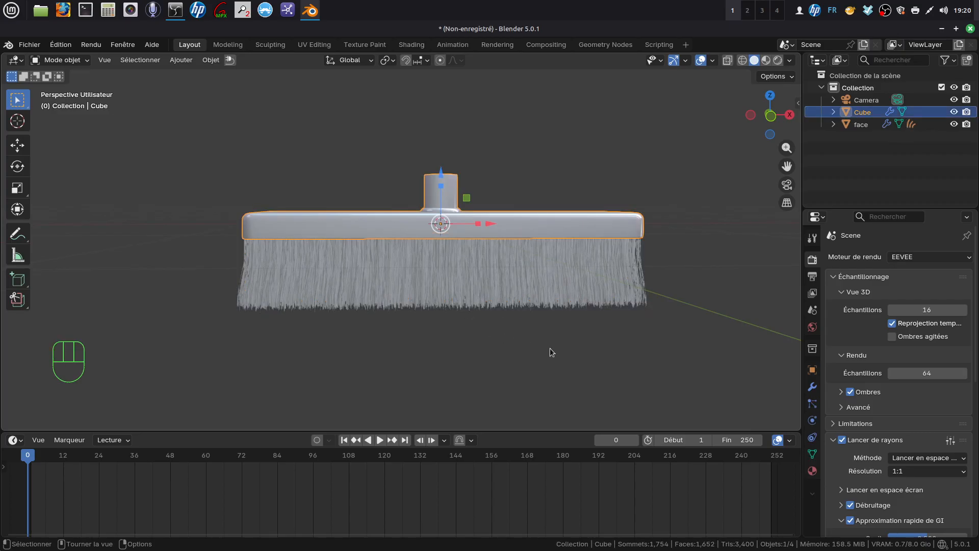
key("s")
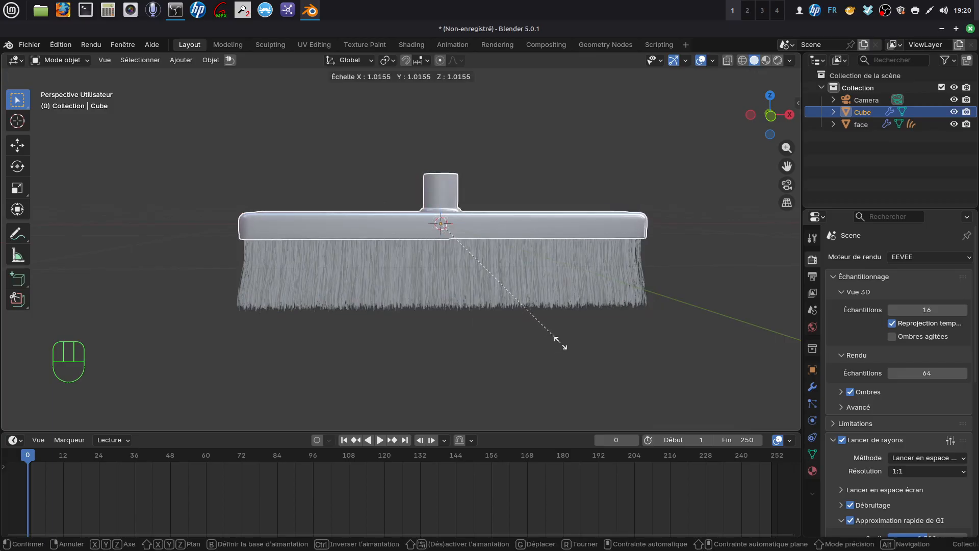
left_click(561, 343)
middle_click_drag(525, 298, 444, 216)
scroll(502, 243, "up", 2)
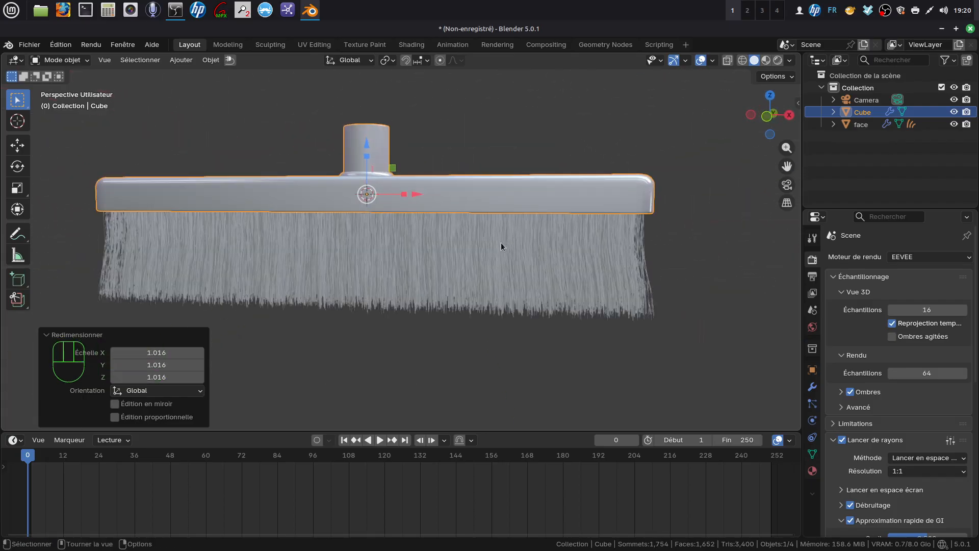
middle_click_drag(501, 242, 527, 201)
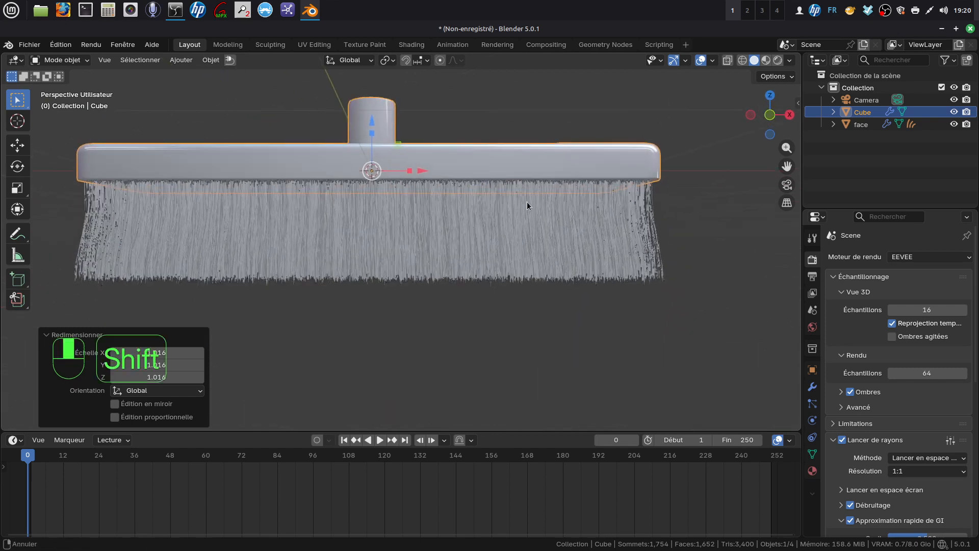
Select the bristle curves, widen the properties area, and display the curves' modifiers.
left_click(528, 217)
scroll(533, 234, "down", 2)
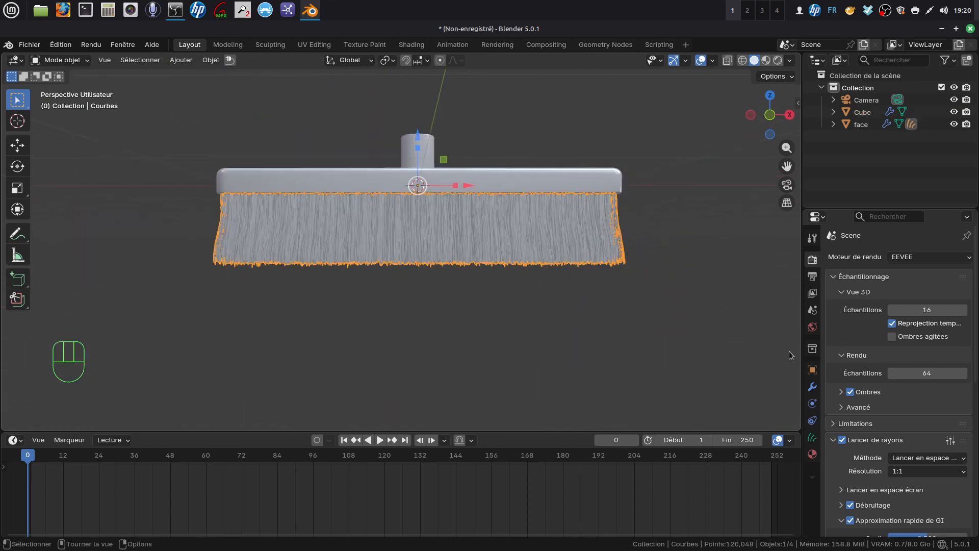
left_click_drag(803, 357, 684, 387)
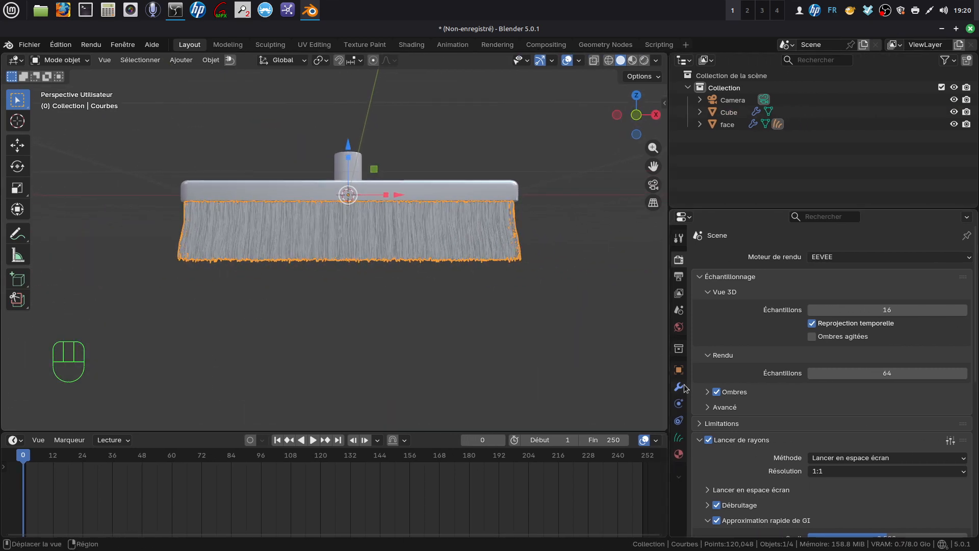
left_click(682, 387)
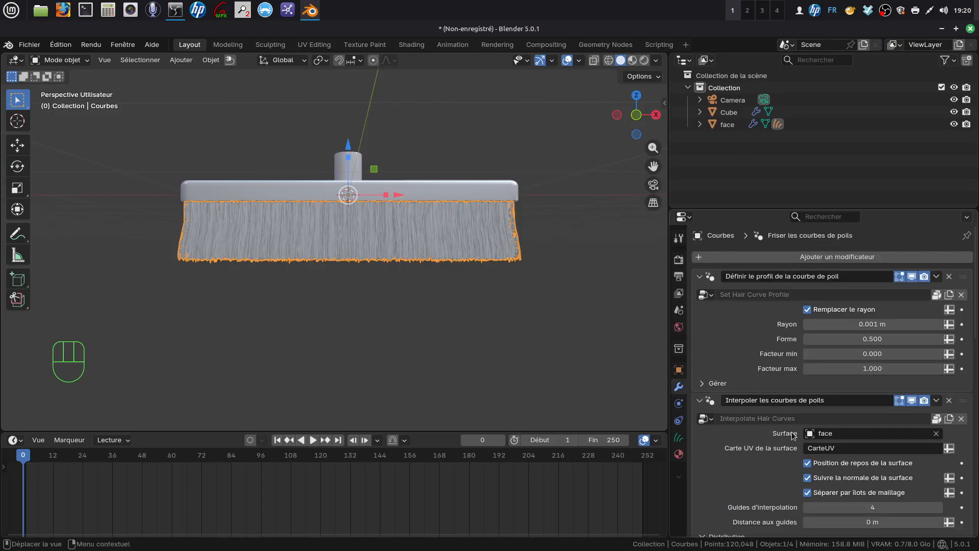
middle_click_drag(478, 334, 473, 342)
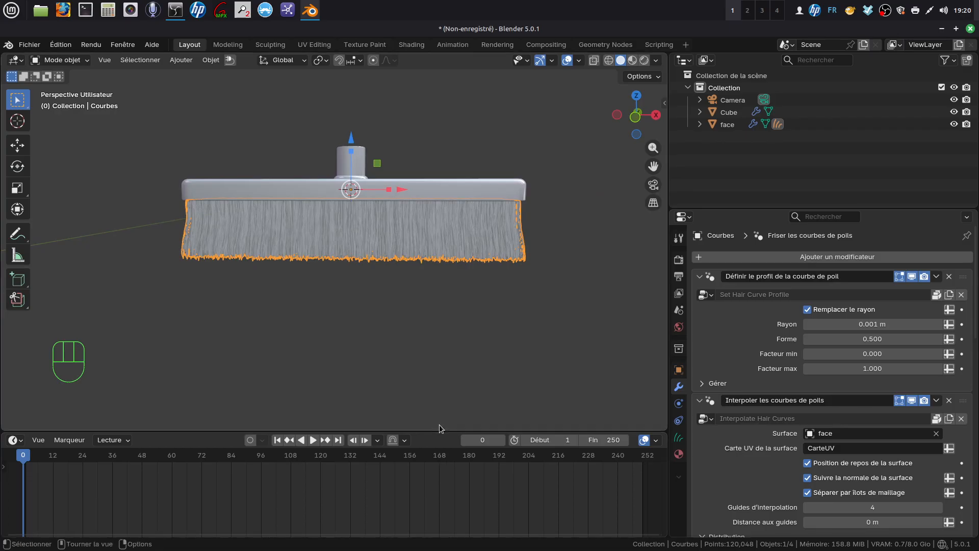
Enlarge the timeline area, switch it to the Geometry Node editor, and examine the Frizz Hair Curves node group of the bristles.
left_click_drag(440, 431, 437, 326)
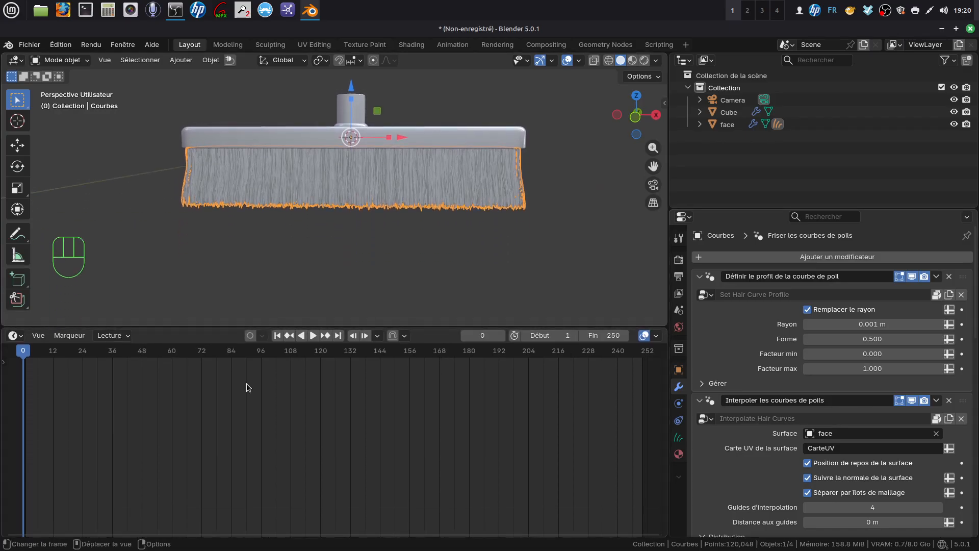
left_click(15, 336)
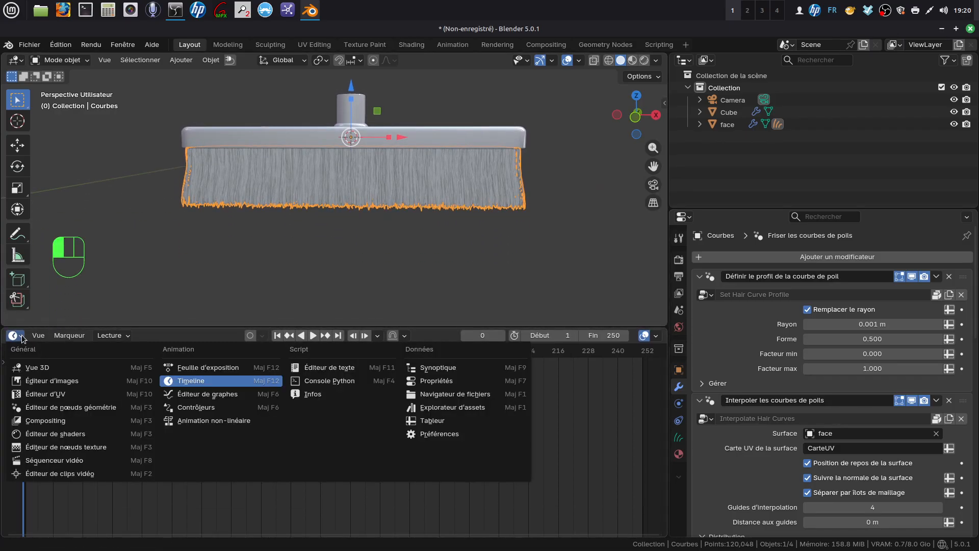
left_click(105, 408)
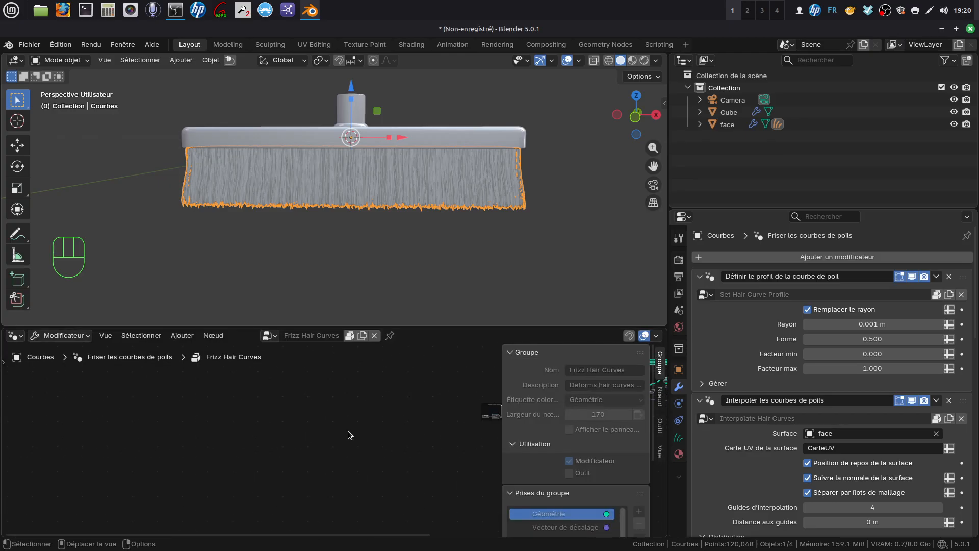
middle_click_drag(350, 428, 42, 453)
scroll(326, 426, "up", 6)
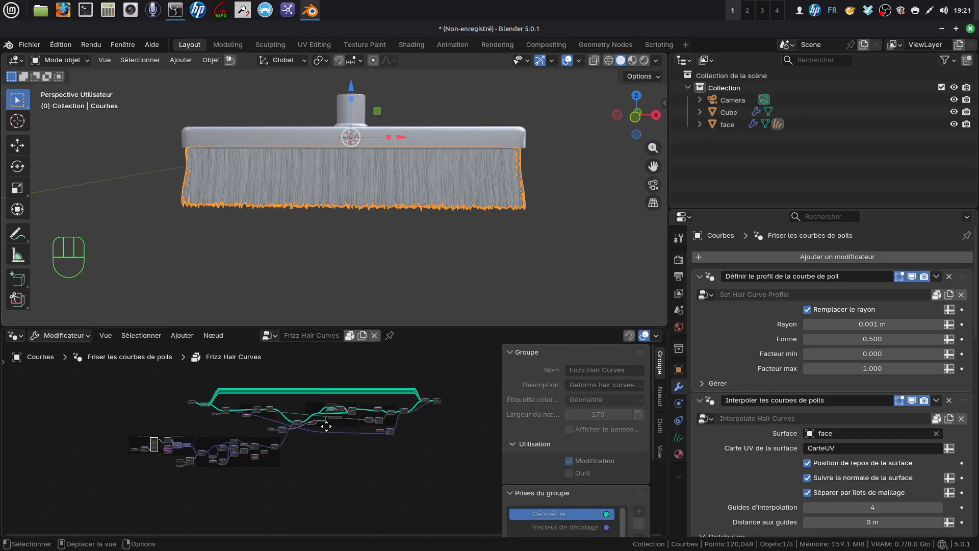
scroll(349, 446, "up", 4)
middle_click_drag(344, 446, 377, 430)
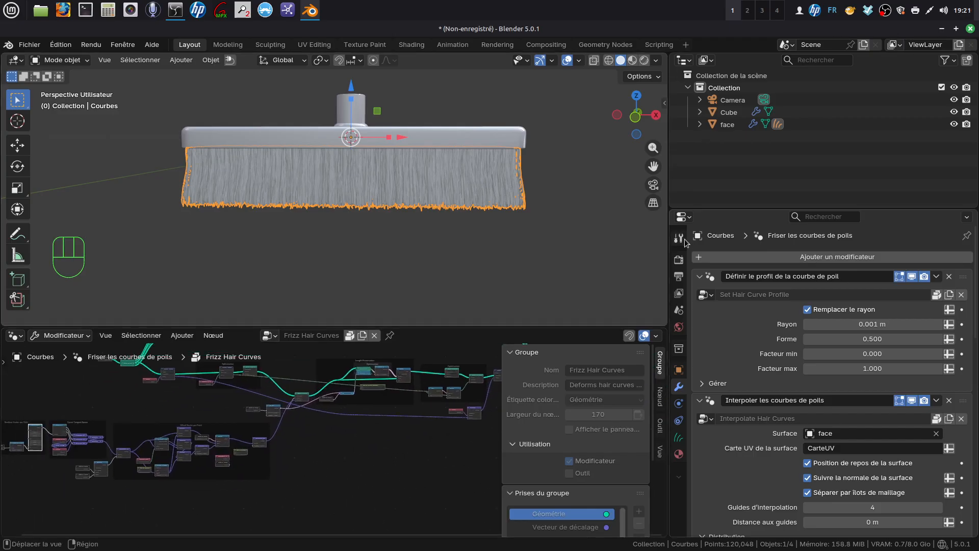
left_click_drag(670, 246, 808, 243)
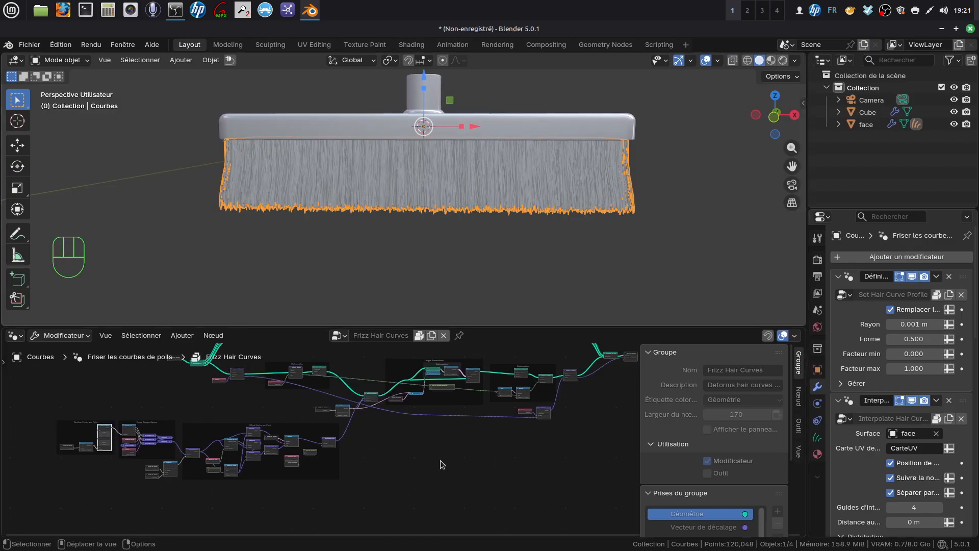
scroll(440, 461, "up", 2)
scroll(440, 460, "down", 3)
mouse_move(441, 461)
middle_mouse_down()
mouse_move(367, 477)
mouse_move(449, 467)
middle_mouse_up()
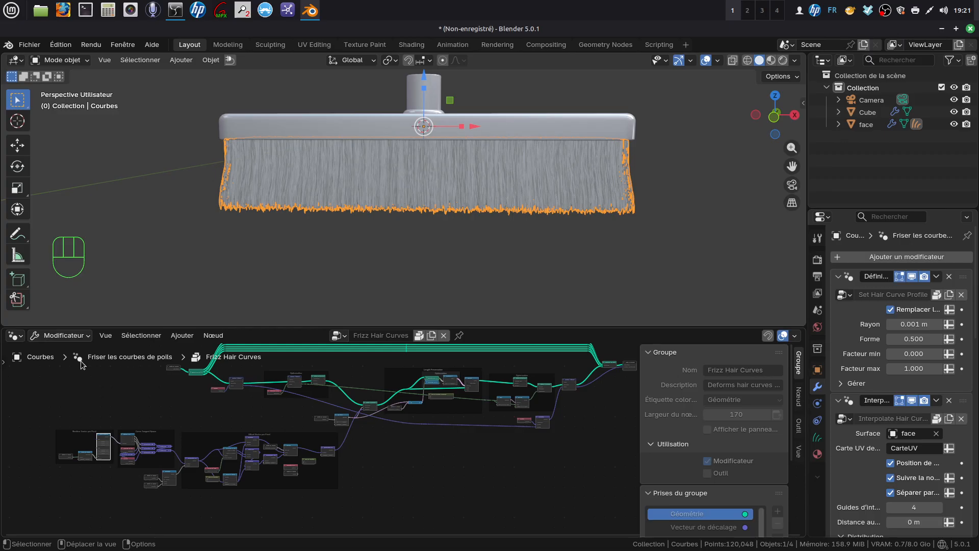
Switch the node editor area back to the Timeline, reduce its height, and widen the properties area.
left_click(20, 338)
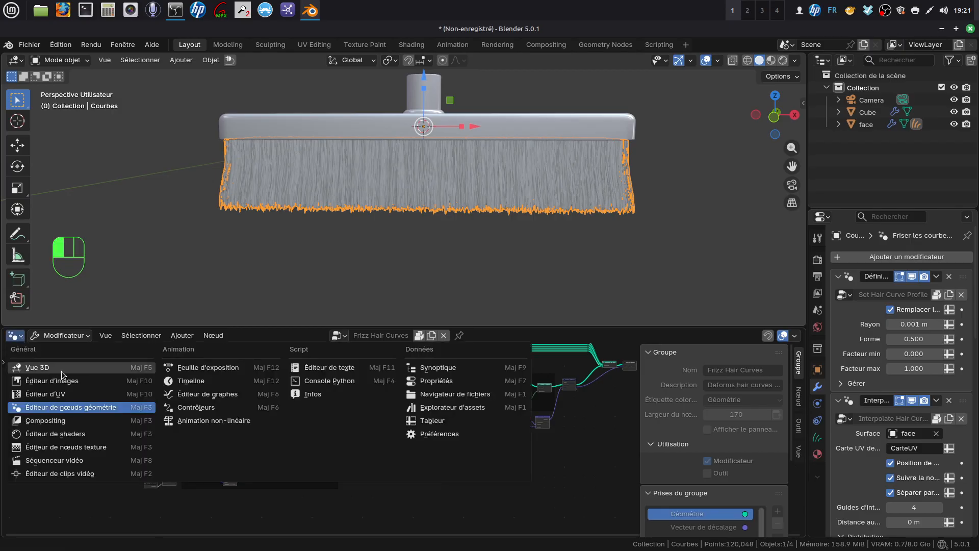
left_click(193, 385)
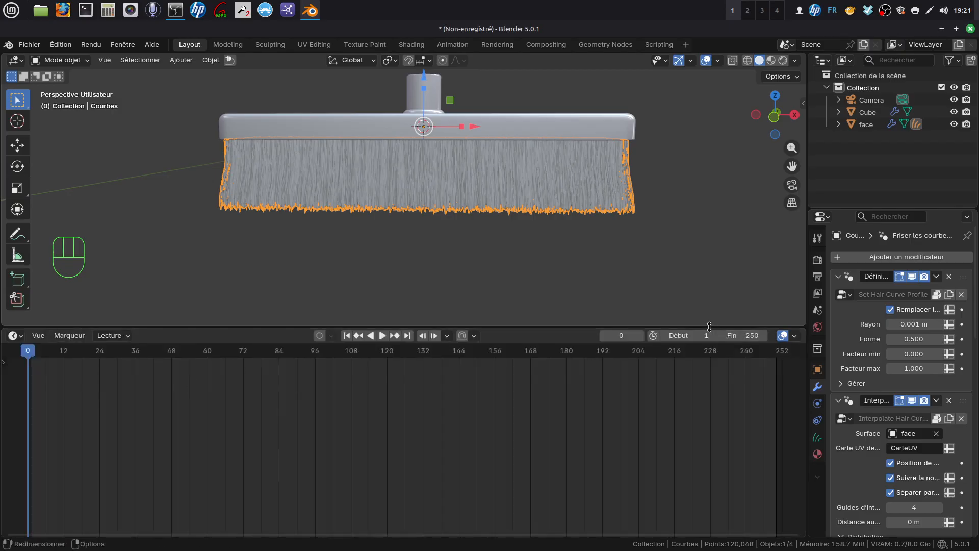
left_click_drag(553, 325, 742, 413)
left_click_drag(807, 393, 633, 390)
Deselect the bristle curves and examine the bristles closely at the corner of the broom head.
scroll(415, 237, "up", 3)
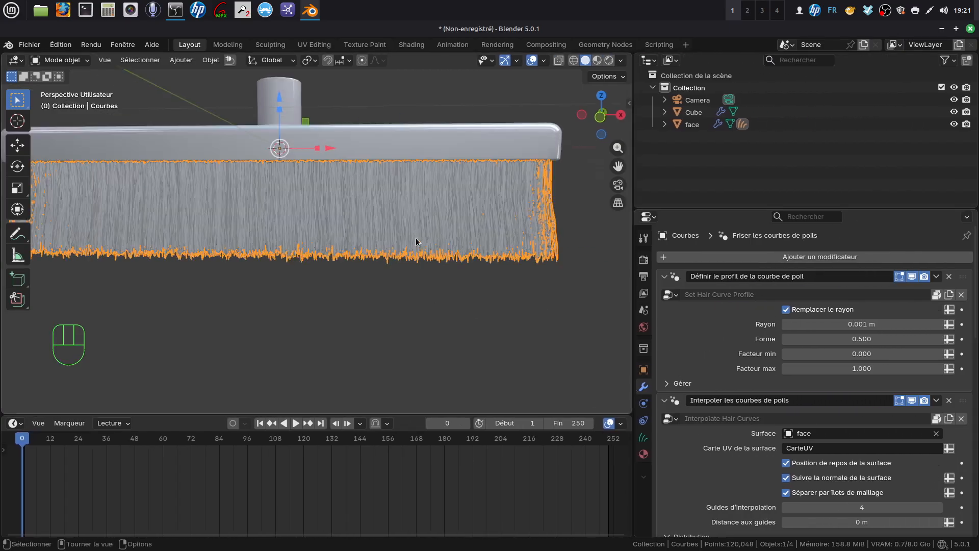
middle_click_drag(430, 235, 532, 225, "shift")
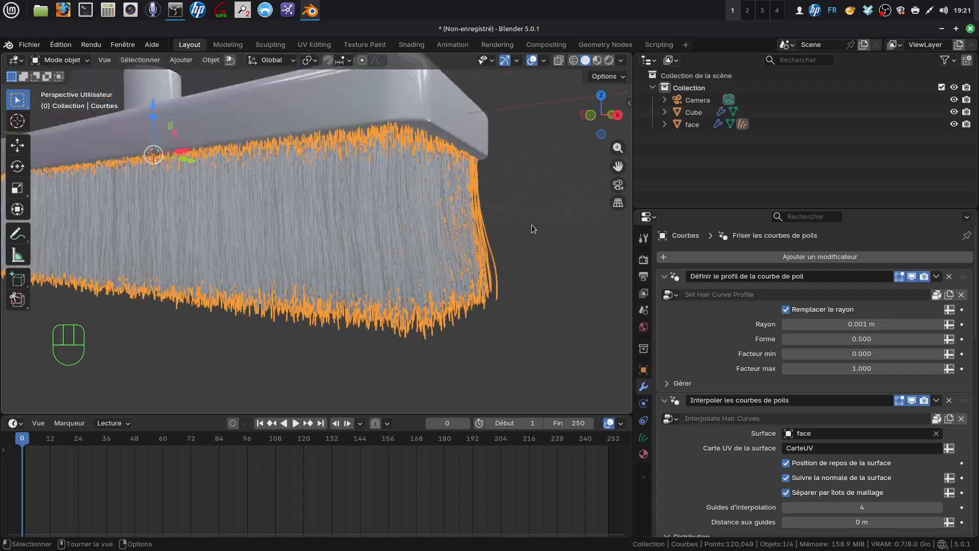
left_click(531, 224)
middle_click_drag(446, 232, 430, 228)
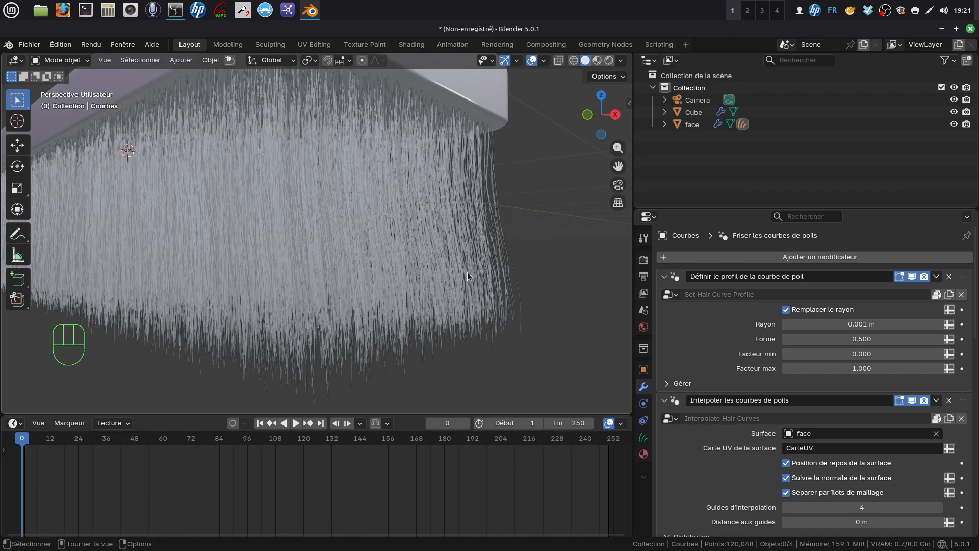
scroll(467, 271, "down", 5)
middle_click_drag(459, 269, 489, 281)
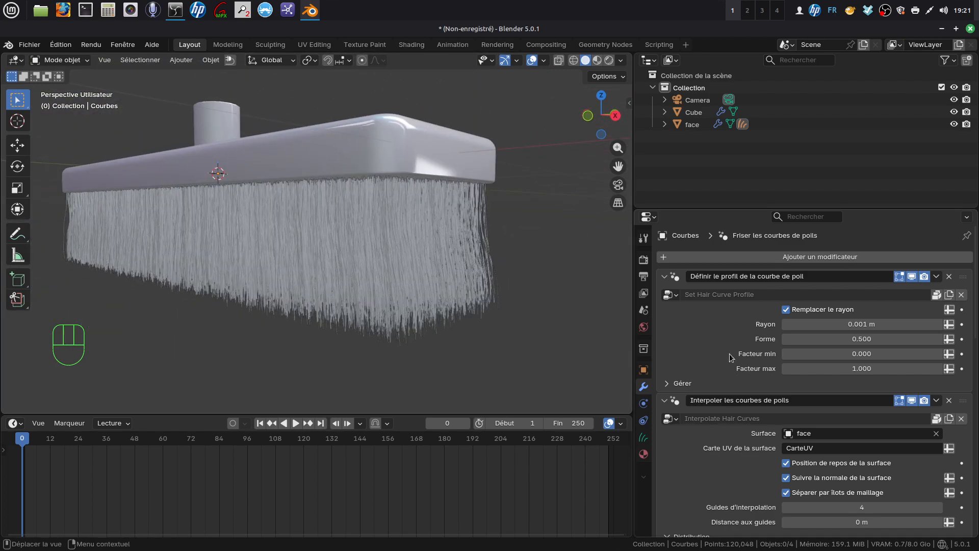
mouse_move(474, 261)
middle_mouse_down()
mouse_move(463, 257)
mouse_move(461, 161)
mouse_move(504, 149)
mouse_move(526, 122)
mouse_move(521, 166)
mouse_move(411, 269)
mouse_move(371, 253)
mouse_move(496, 284)
mouse_move(514, 250)
mouse_move(461, 261)
middle_mouse_up()
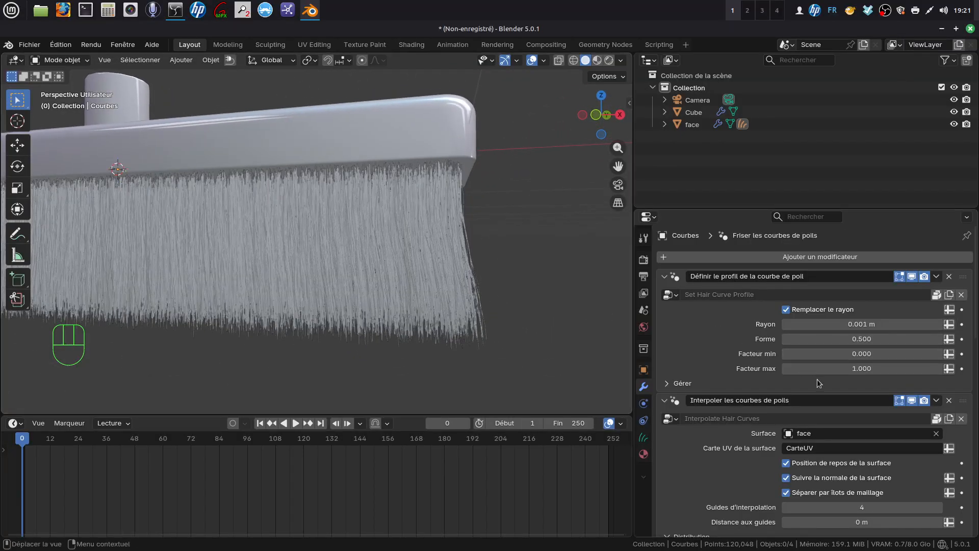
Set the density of the bristles' hair interpolation modifier to 12333.71.
scroll(819, 382, "down", 2)
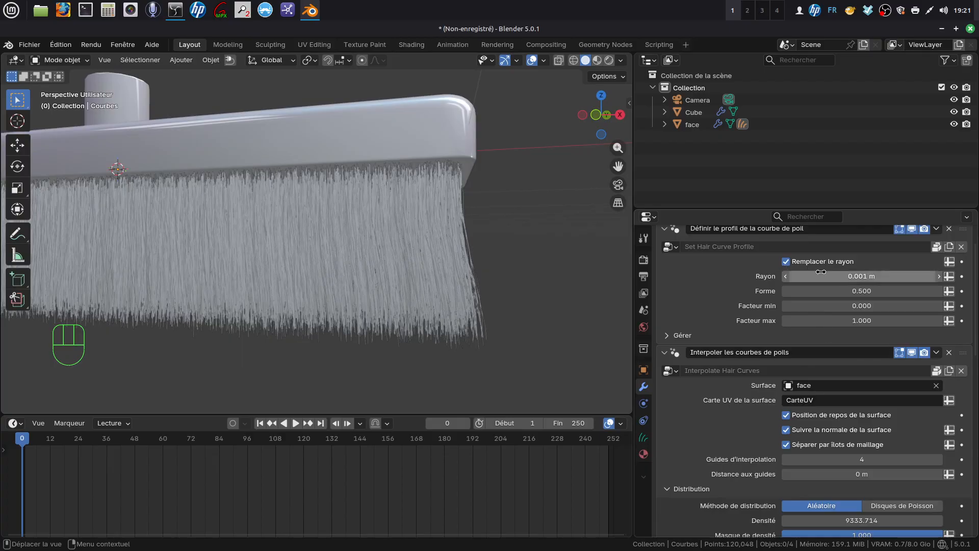
scroll(835, 385, "down", 1)
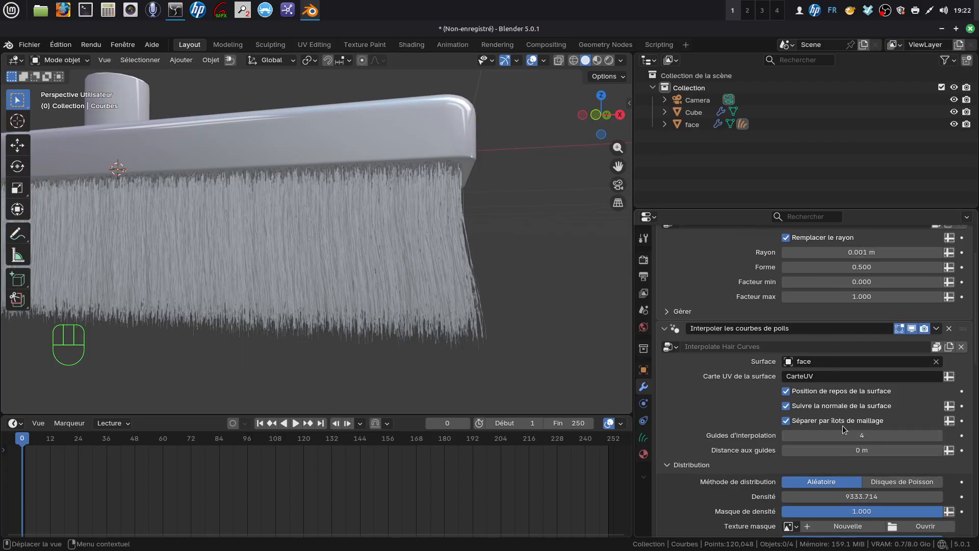
scroll(841, 425, "down", 3)
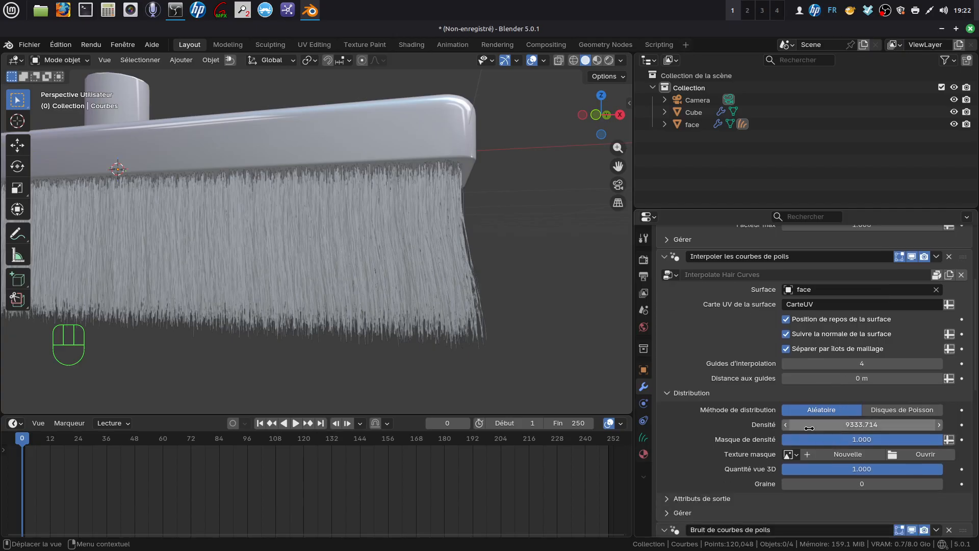
left_click(848, 425)
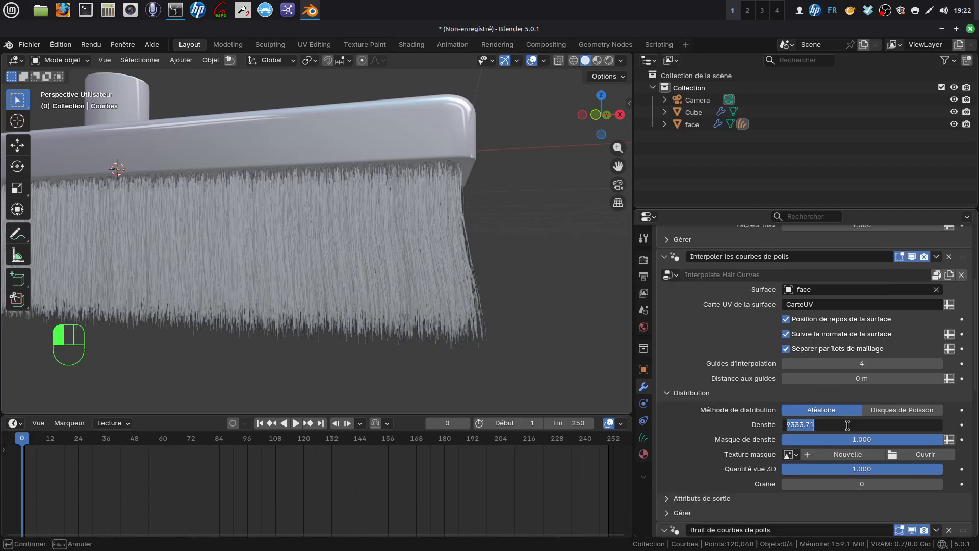
left_click(791, 424)
type("12")
key("Return")
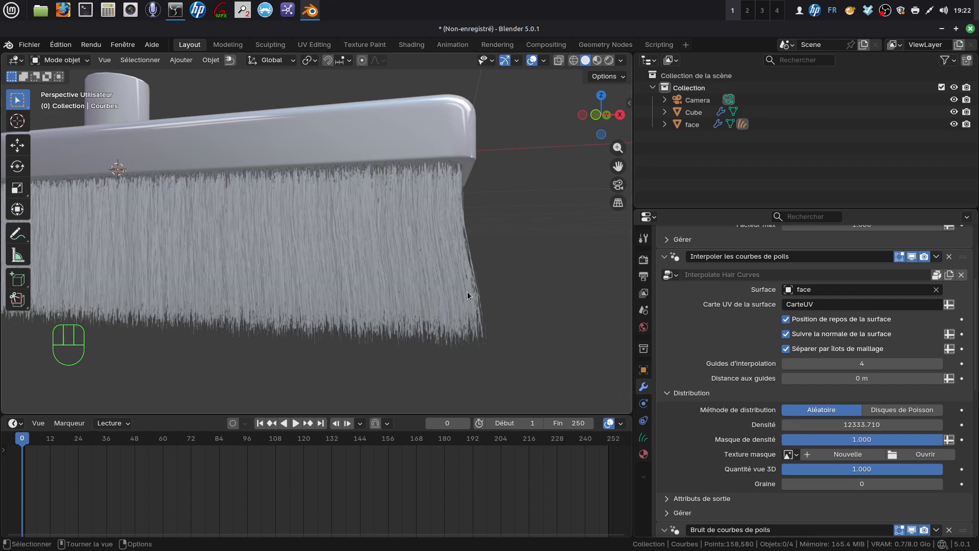
Inspect the bristles at the broom's corner and set the curves' shape to Bande in the render settings.
middle_click_drag(467, 292, 441, 257)
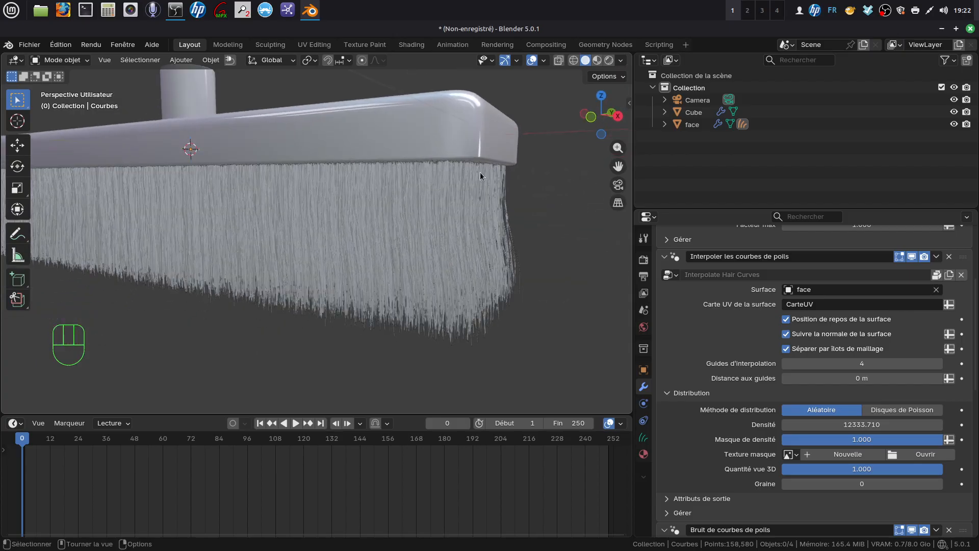
middle_click_drag(495, 211, 479, 242, "shift")
scroll(482, 242, "up", 2)
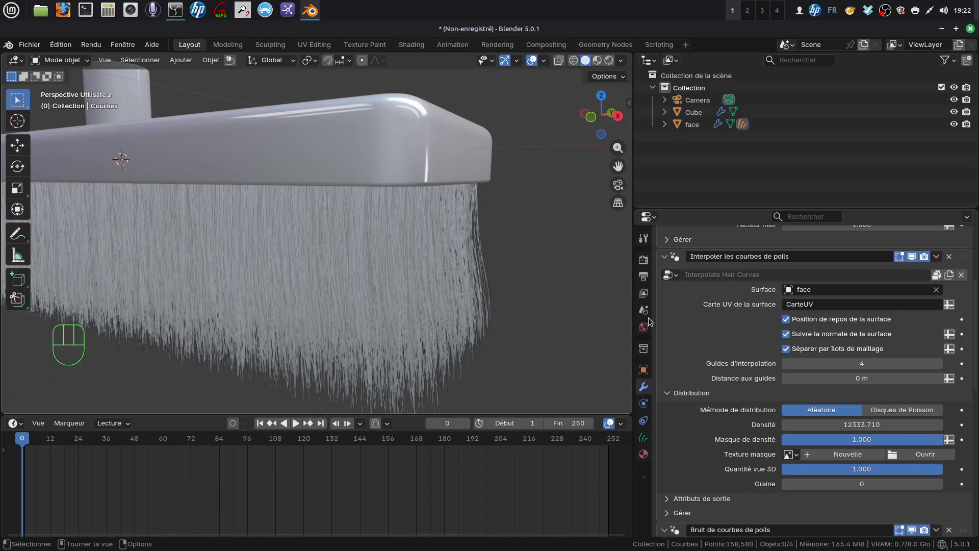
scroll(838, 350, "up", 4)
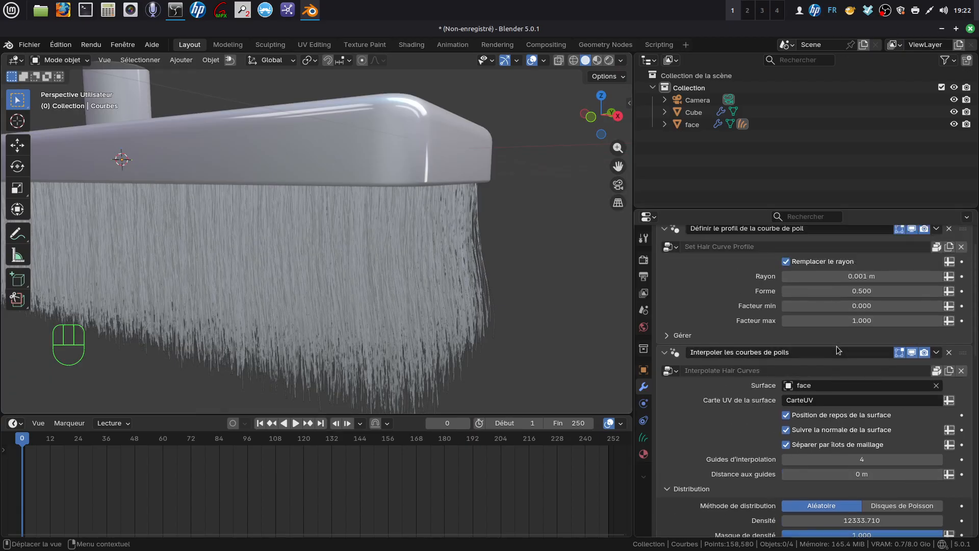
scroll(838, 350, "up", 2)
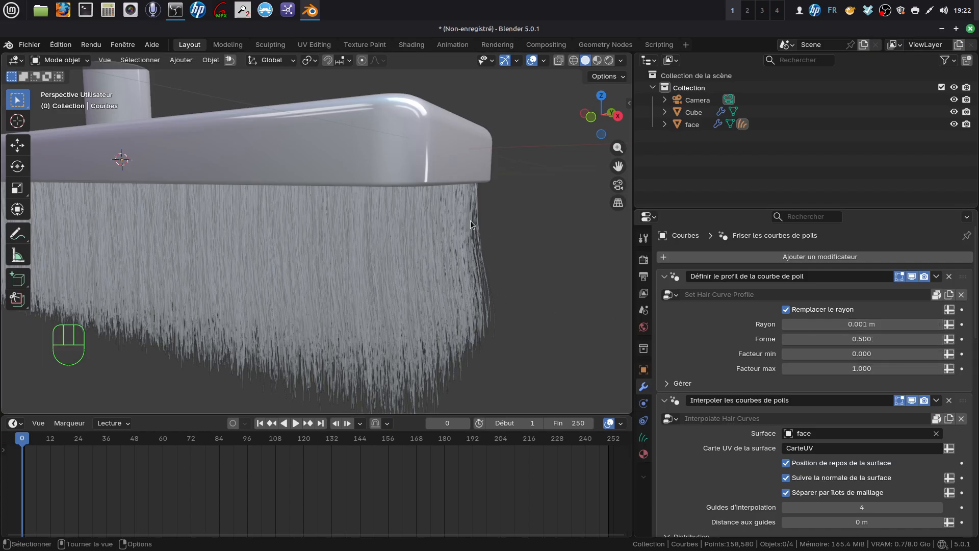
left_click(644, 260)
scroll(789, 408, "down", 8)
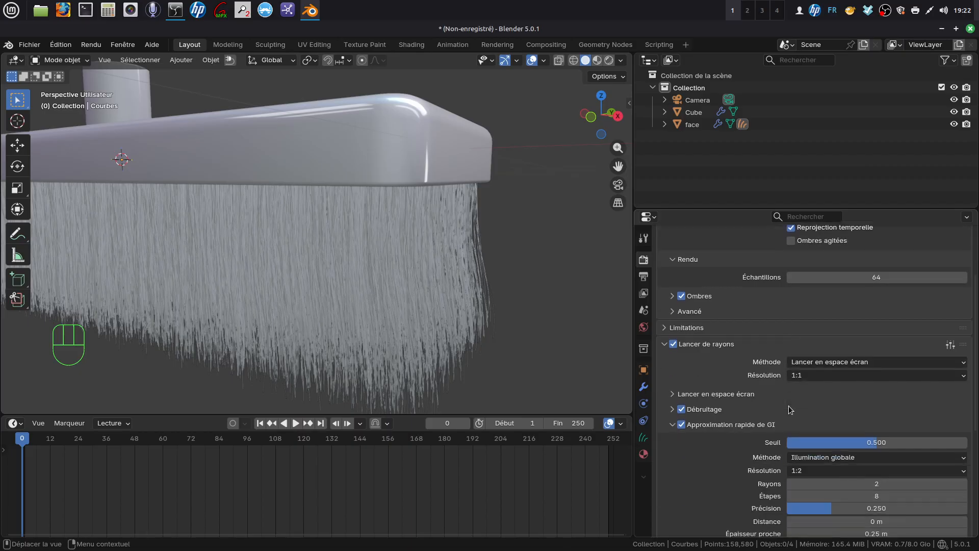
scroll(788, 410, "down", 4)
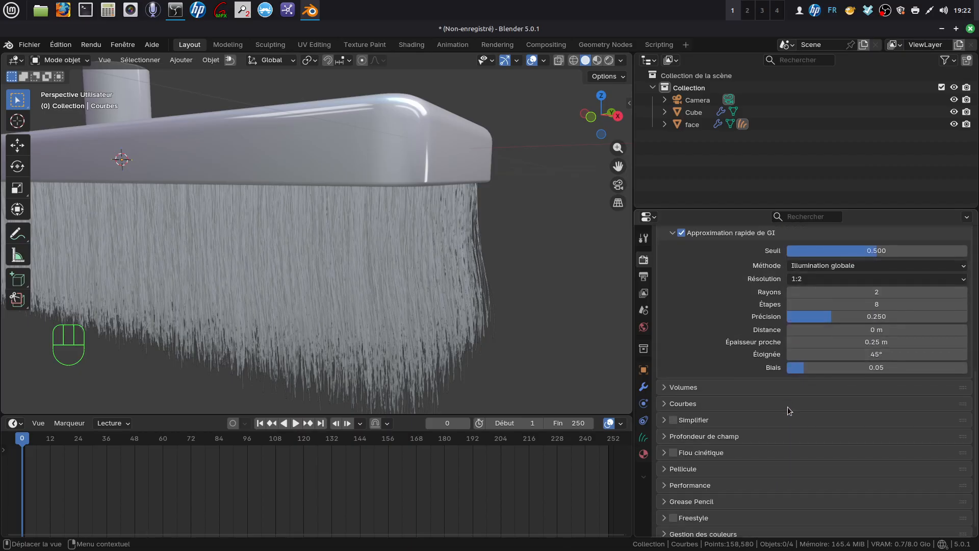
left_click(666, 404)
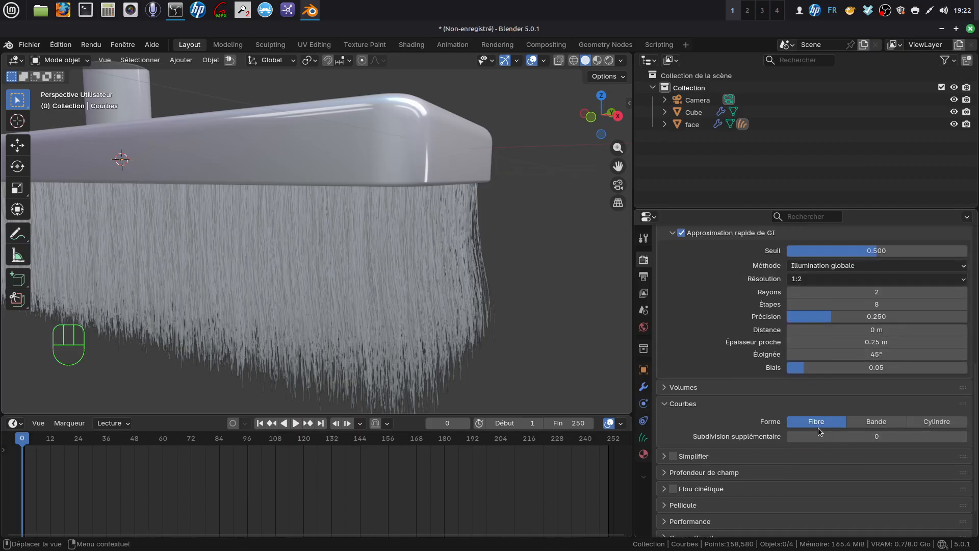
left_click(868, 420)
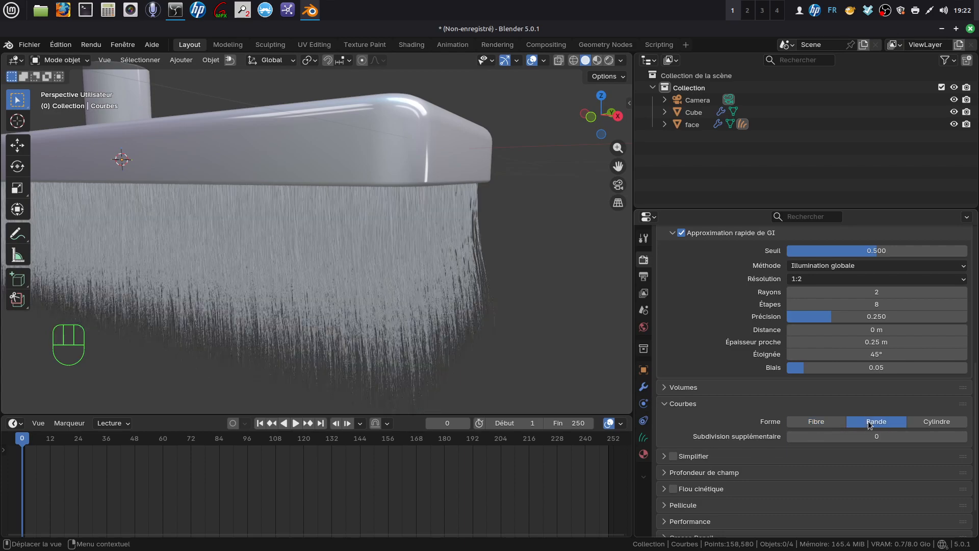
Set the minimum factor (Facteur min) of the bristles' hair curve profile modifier to 1.140.
mouse_move(426, 279)
middle_mouse_down()
mouse_move(434, 195)
mouse_move(412, 189)
mouse_move(433, 196)
middle_mouse_up()
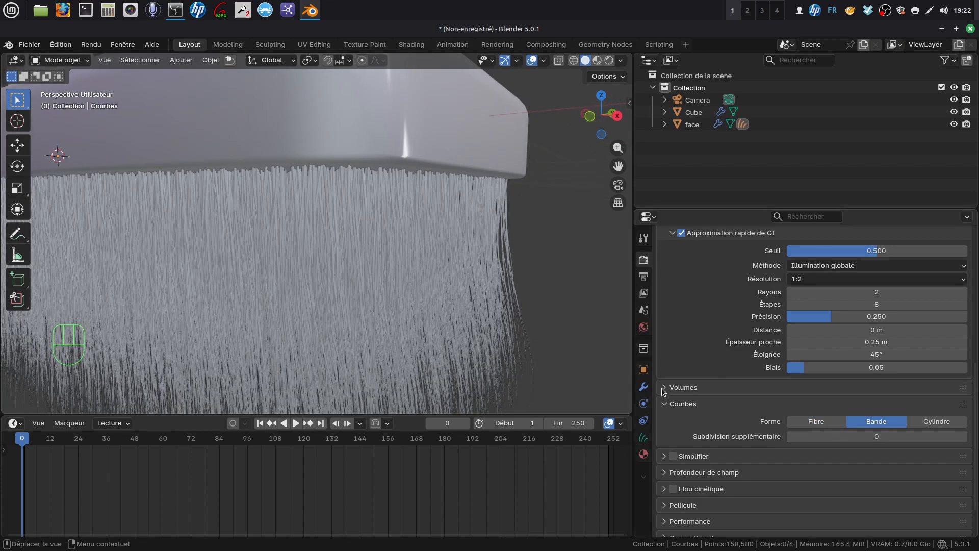
left_click(644, 386)
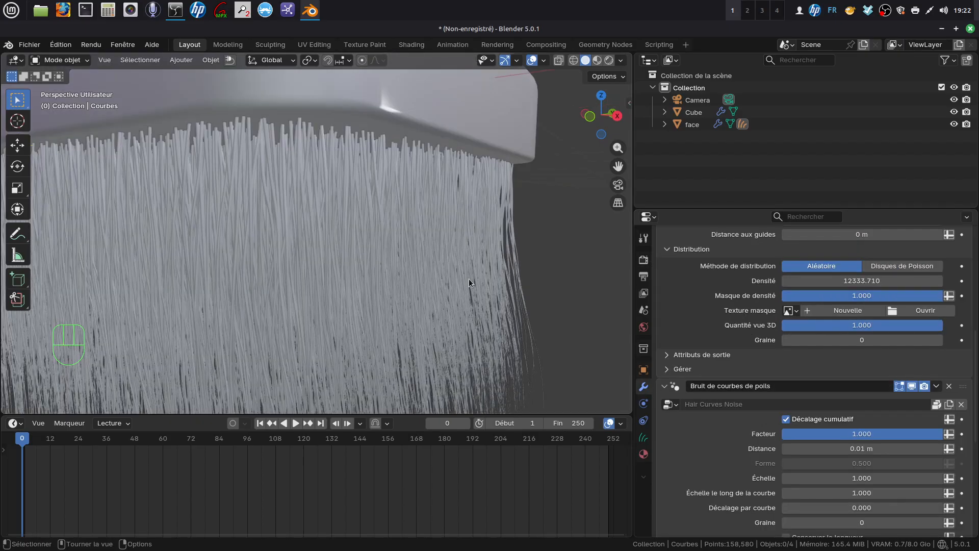
middle_click_drag(469, 279, 434, 267)
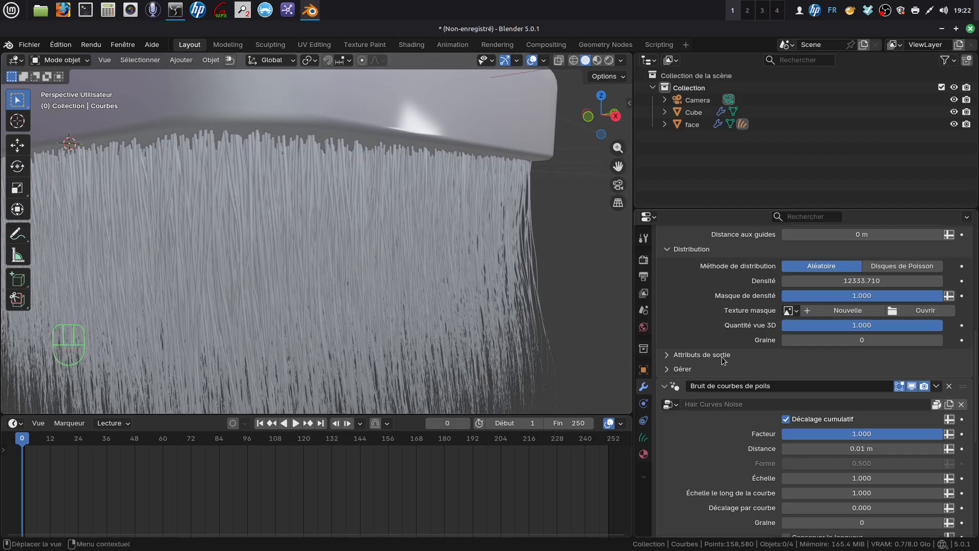
scroll(776, 358, "up", 3)
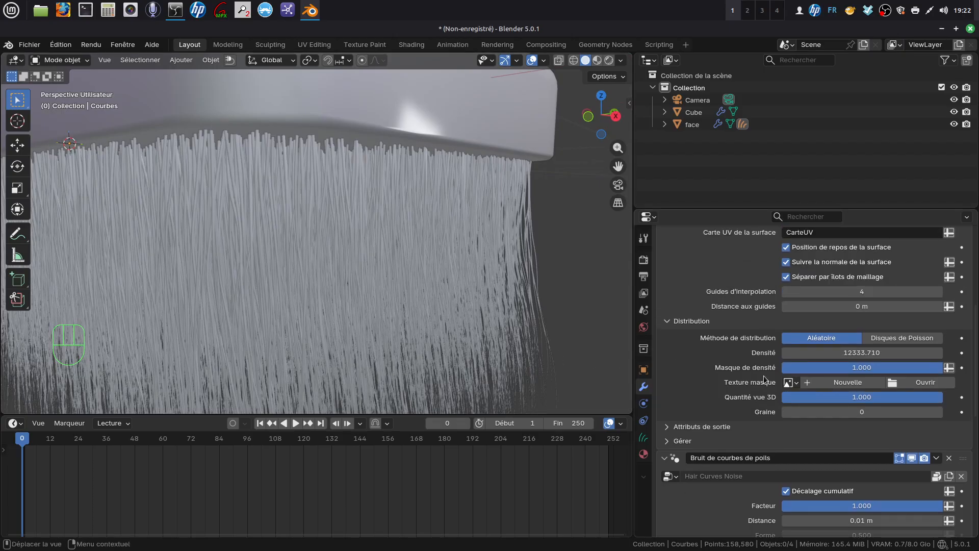
scroll(778, 335, "up", 2)
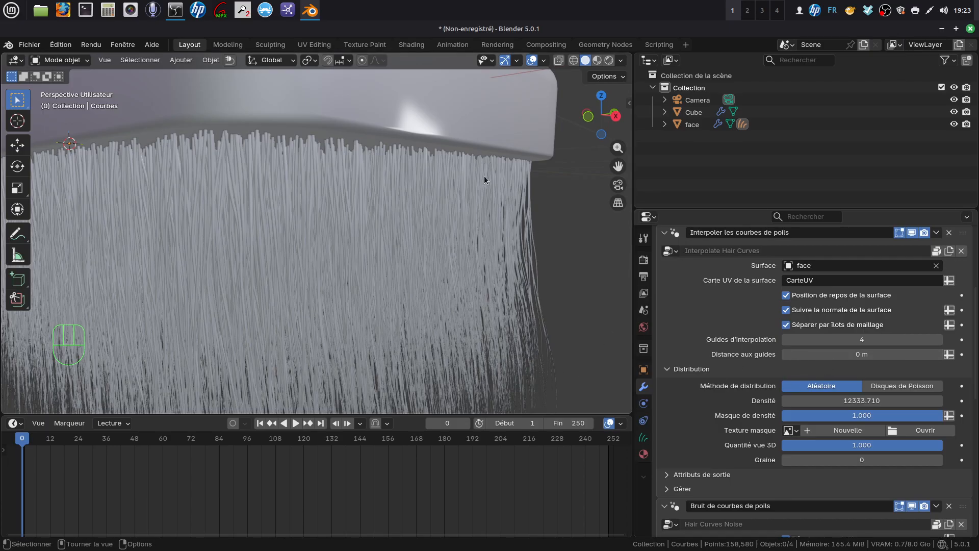
scroll(856, 348, "up", 5)
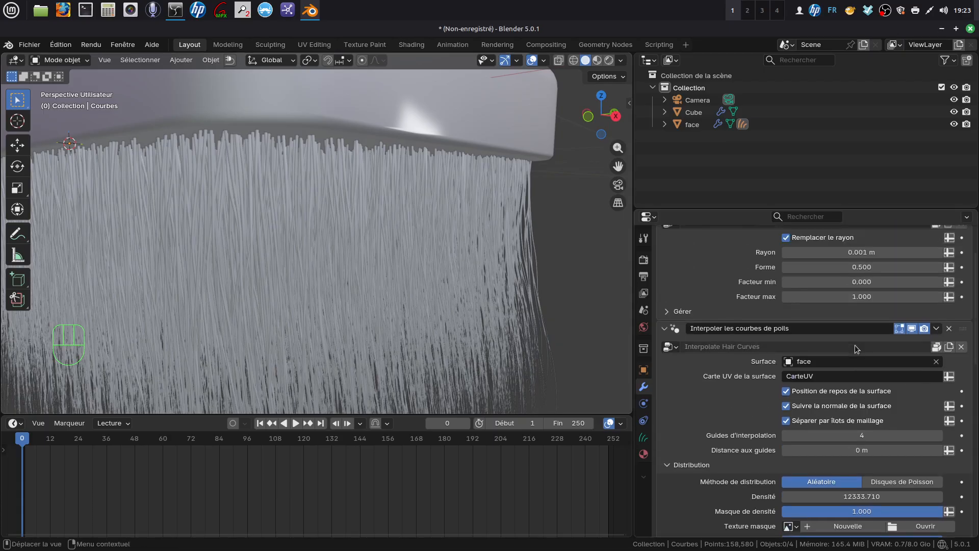
scroll(855, 345, "up", 3)
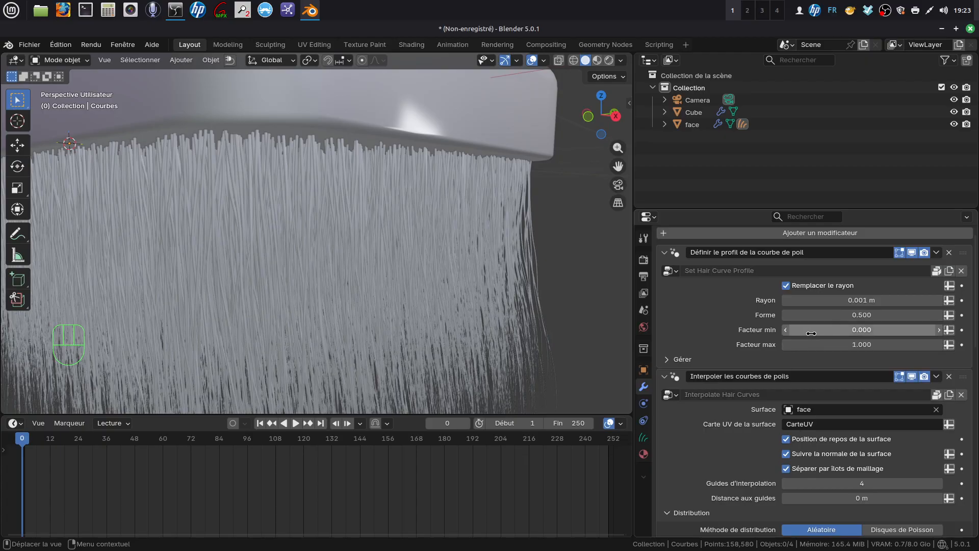
left_click_drag(815, 334, 875, 334)
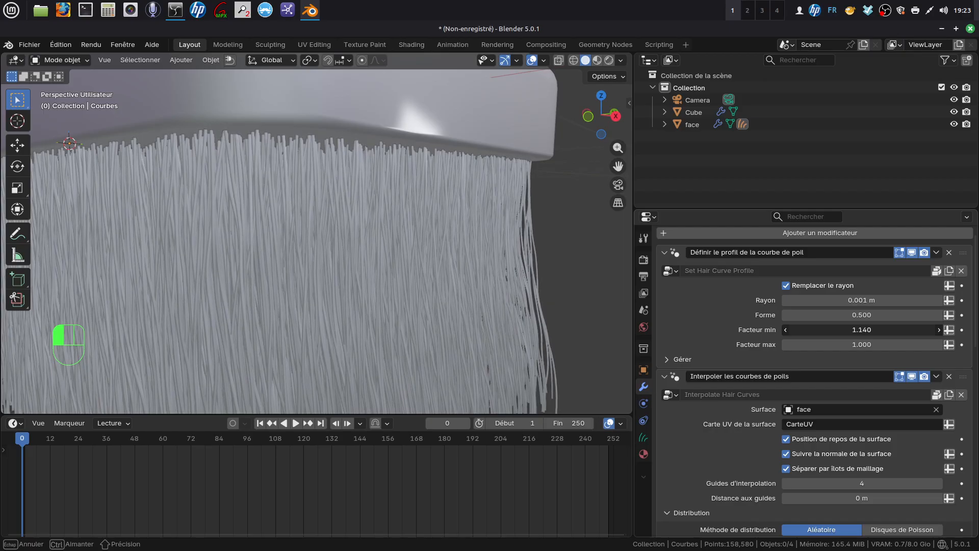
left_click_drag(875, 334, 877, 334)
Examine the bristle thickness from several sides of the broom and review the interpolation, noise and frizz modifier settings.
mouse_move(360, 291)
middle_mouse_down()
mouse_move(339, 284)
mouse_move(384, 281)
middle_mouse_up()
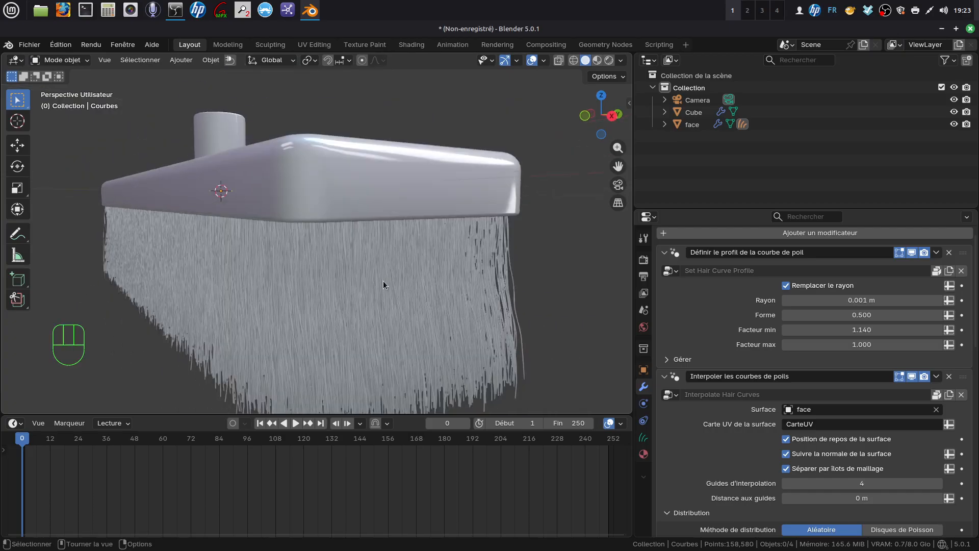
scroll(505, 255, "up", 4)
mouse_move(505, 255)
middle_mouse_down()
mouse_move(522, 240)
mouse_move(513, 243)
middle_mouse_up()
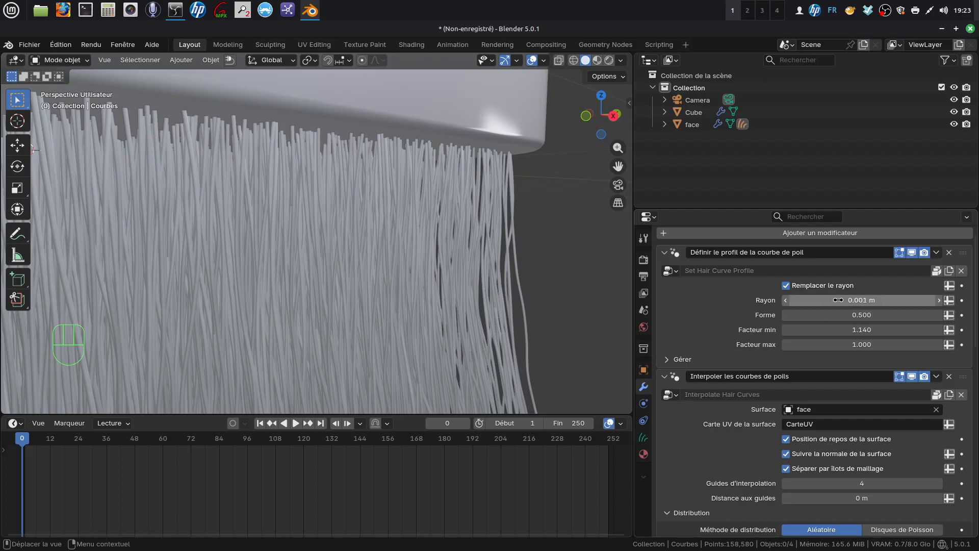
scroll(421, 238, "down", 6)
mouse_move(421, 238)
middle_mouse_down()
mouse_move(426, 258)
mouse_move(480, 210)
mouse_move(507, 247)
mouse_move(498, 258)
mouse_move(452, 258)
middle_mouse_up()
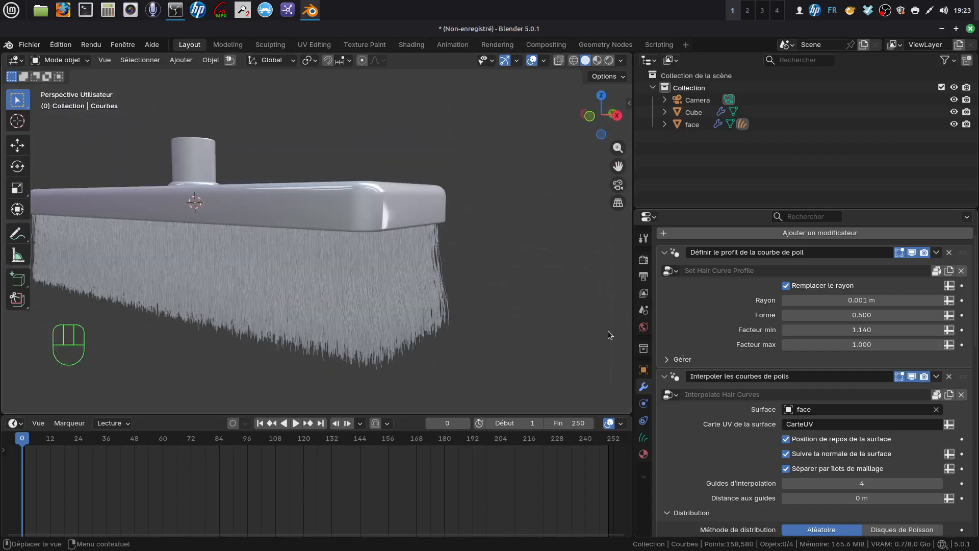
scroll(709, 341, "down", 5)
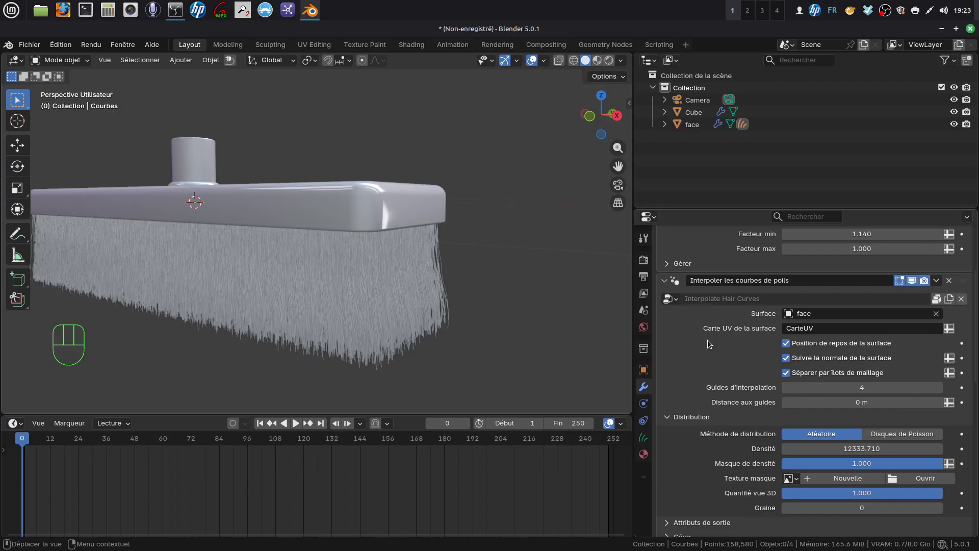
scroll(708, 340, "down", 12)
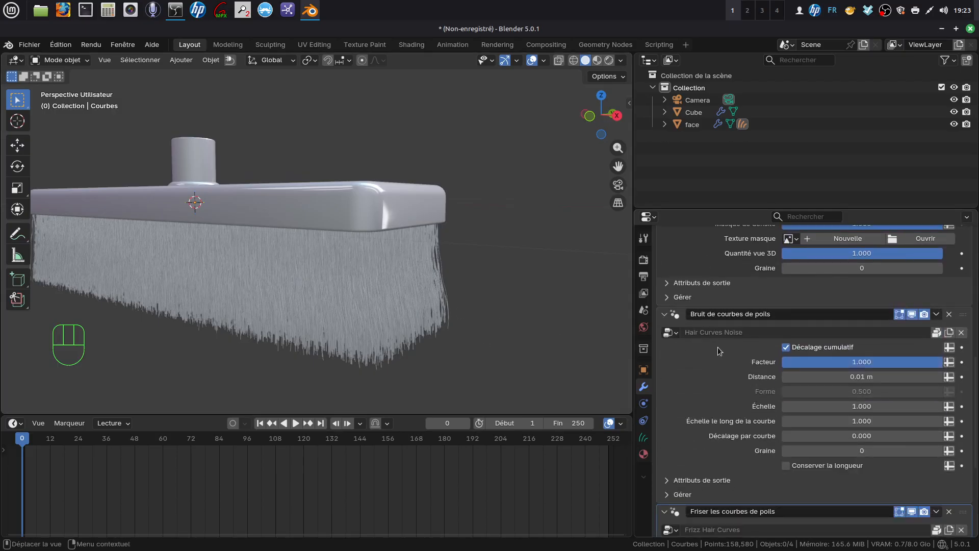
scroll(719, 351, "down", 4)
scroll(721, 355, "down", 4)
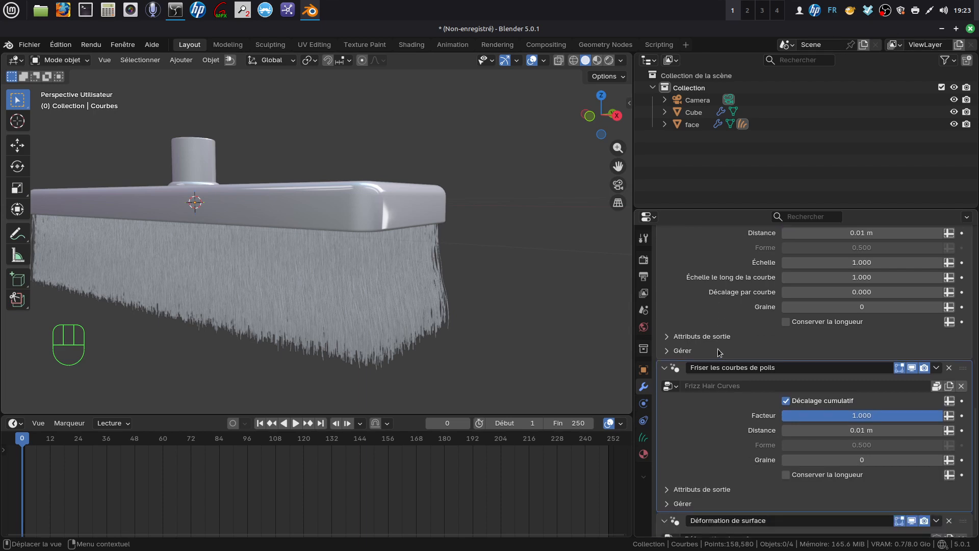
scroll(718, 349, "up", 20)
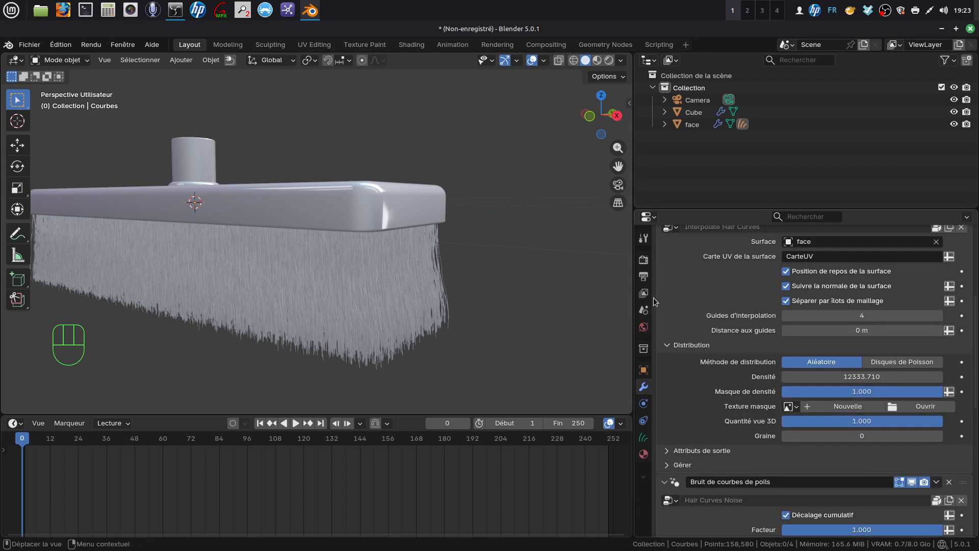
mouse_move(412, 305)
middle_mouse_down()
mouse_move(317, 285)
mouse_move(394, 306)
middle_mouse_up()
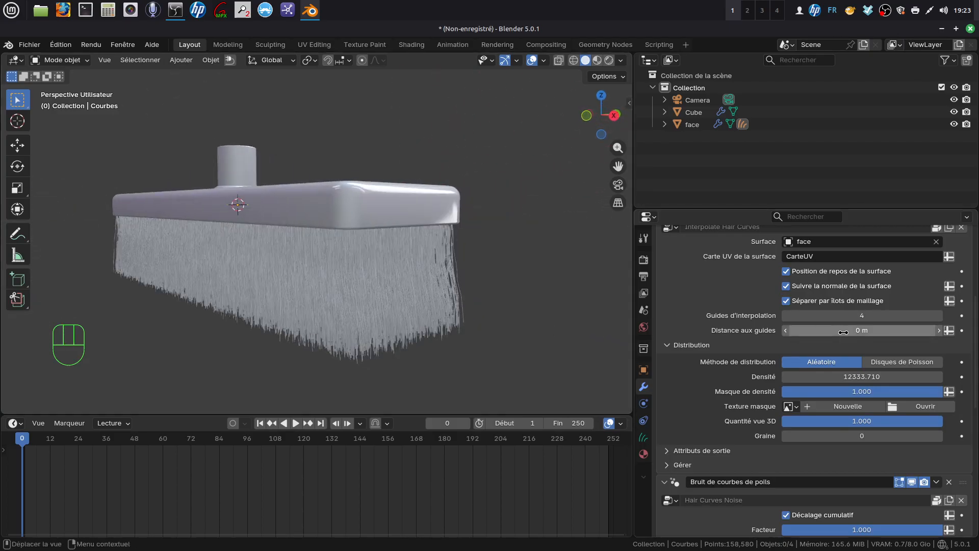
scroll(765, 314, "up", 3)
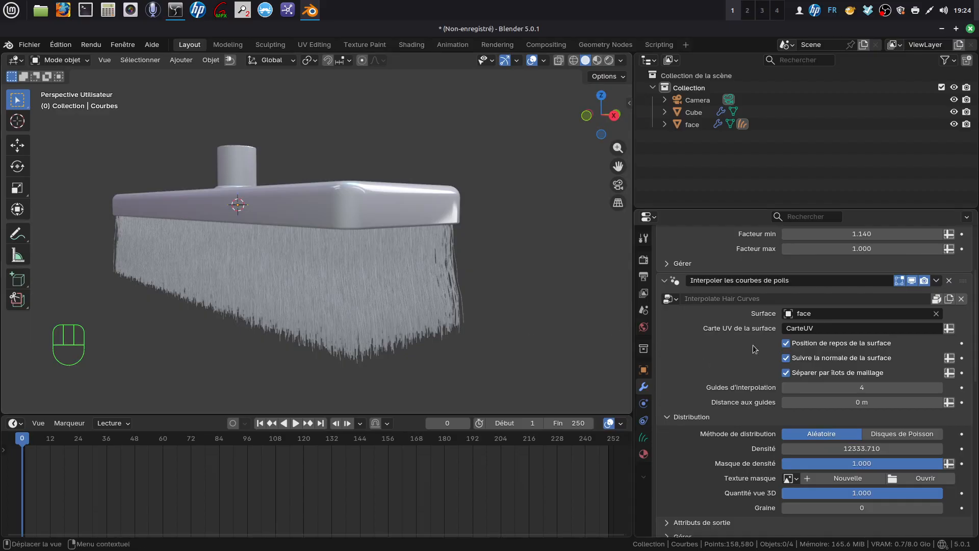
mouse_move(399, 308)
middle_mouse_down()
mouse_move(343, 267)
mouse_move(367, 259)
mouse_move(430, 293)
mouse_move(414, 295)
mouse_move(432, 308)
mouse_move(320, 313)
mouse_move(433, 281)
mouse_move(457, 226)
mouse_move(500, 207)
mouse_move(439, 255)
mouse_move(508, 244)
mouse_move(529, 255)
mouse_move(497, 250)
middle_mouse_up()
scroll(428, 297, "down", 3)
scroll(433, 310, "up", 2)
scroll(472, 265, "up", 3)
scroll(473, 265, "down", 2)
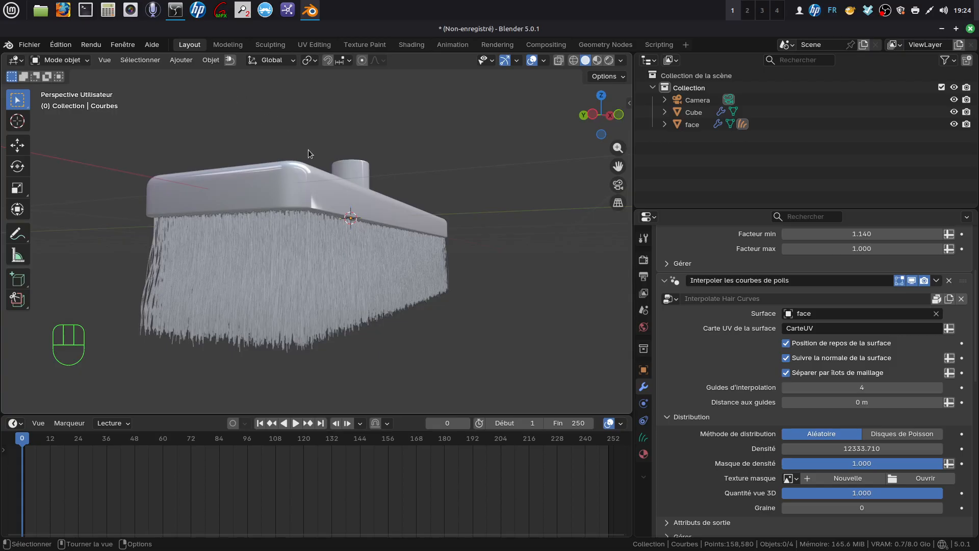
Enter Edit mode on the bristle curves and examine the guide strands around the broom's corner and long side.
key("Tab")
middle_click_drag(375, 245, 359, 249)
left_click(482, 310)
scroll(367, 351, "up", 4)
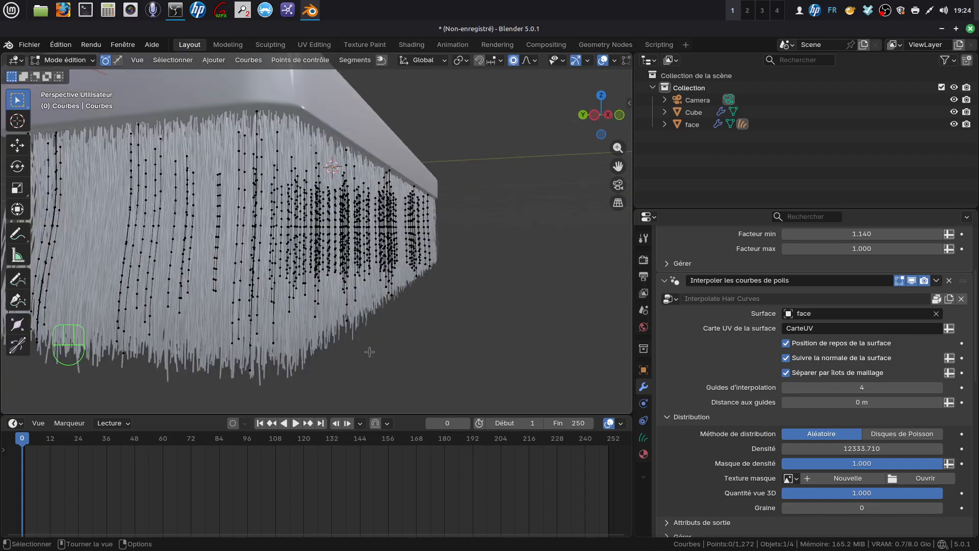
middle_click_drag(367, 351, 336, 334)
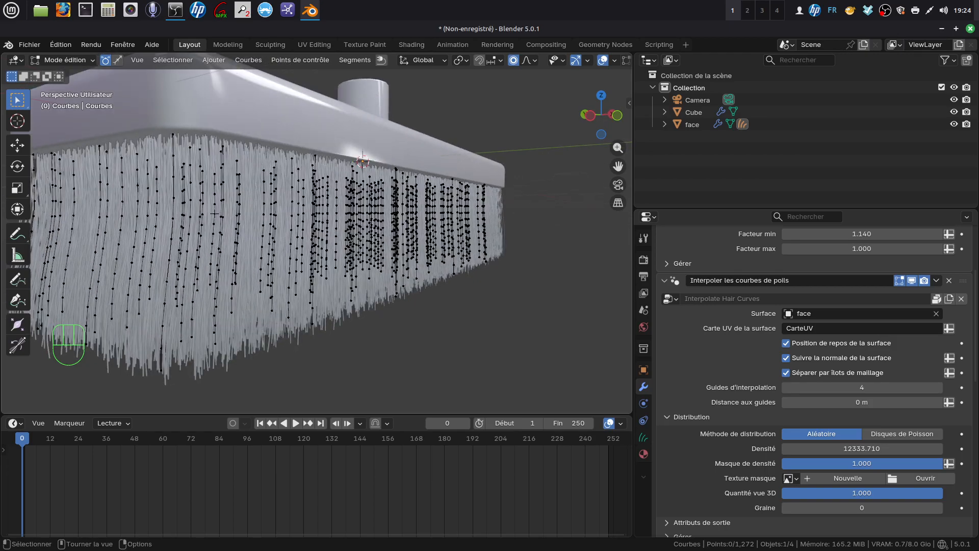
mouse_move(309, 202)
middle_mouse_down()
mouse_move(329, 227)
mouse_move(363, 206)
mouse_move(367, 225)
middle_mouse_up()
scroll(331, 225, "down", 3)
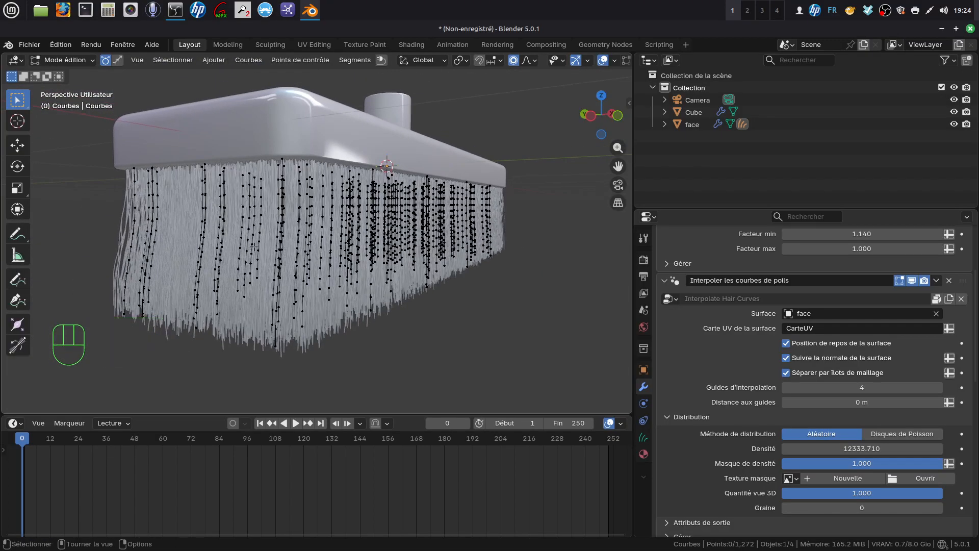
mouse_move(340, 258)
middle_mouse_down()
mouse_move(266, 260)
mouse_move(276, 271)
mouse_move(297, 268)
mouse_move(289, 311)
mouse_move(279, 291)
mouse_move(326, 223)
mouse_move(404, 251)
middle_mouse_up()
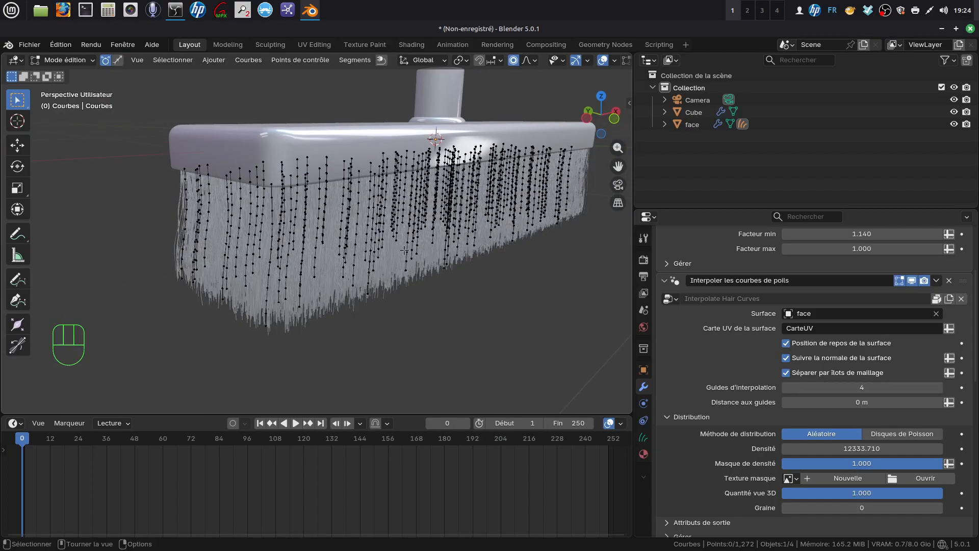
Circle-select the lower control points along the long side and move them -0.04402 m along Y with proportional editing.
key("c")
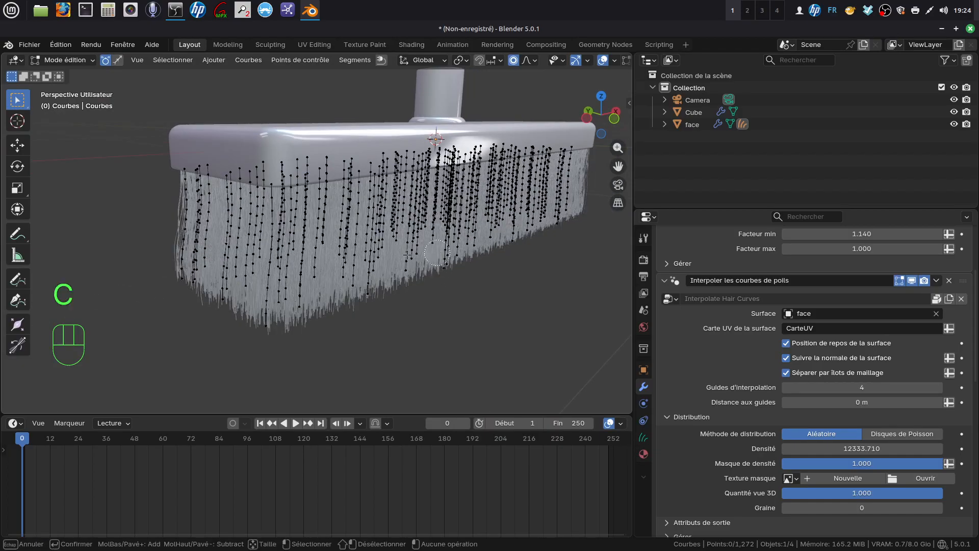
mouse_move(408, 254)
left_mouse_down()
mouse_move(377, 262)
mouse_move(478, 237)
left_mouse_up()
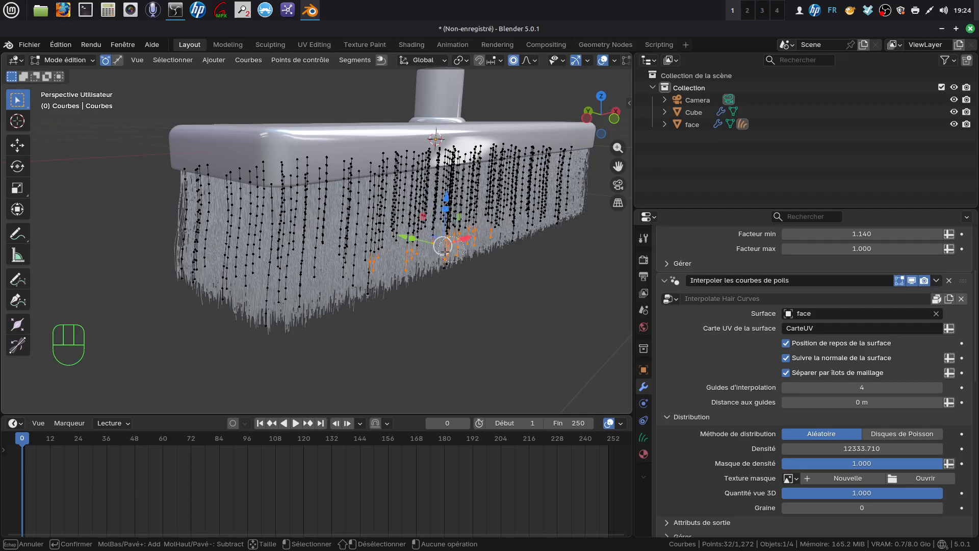
middle_click_drag(431, 299, 458, 260)
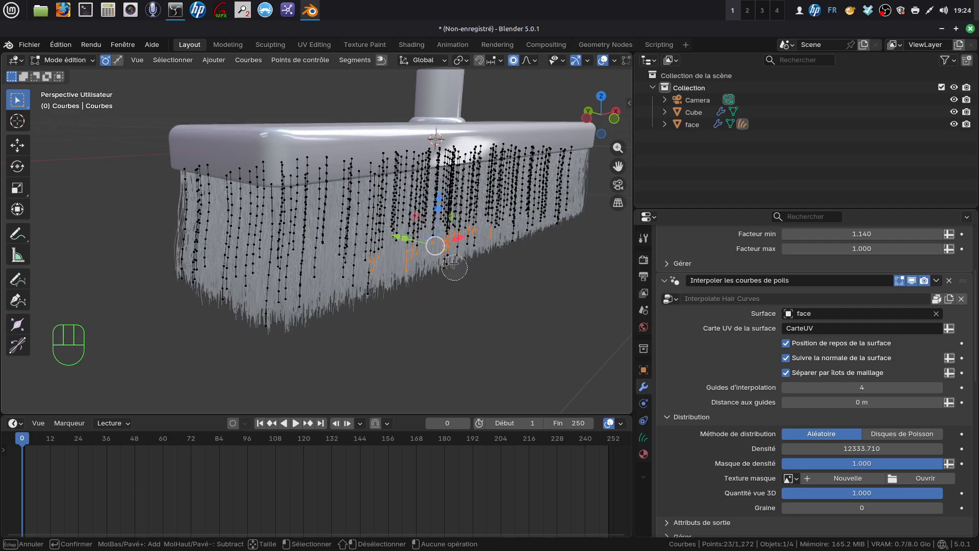
mouse_move(454, 263)
left_mouse_down()
mouse_move(380, 292)
mouse_move(449, 278)
mouse_move(497, 242)
mouse_move(480, 300)
left_mouse_up()
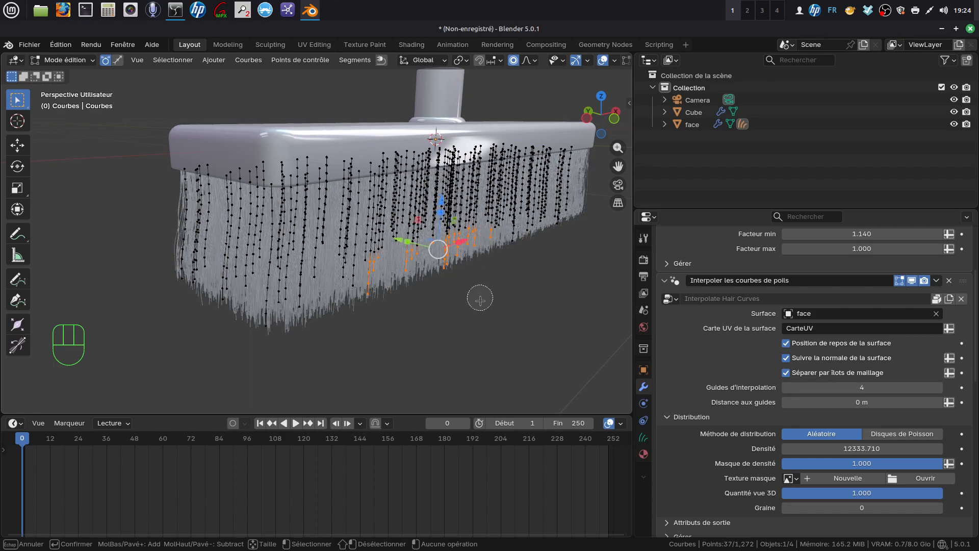
key("Escape")
mouse_move(480, 298)
middle_mouse_down()
mouse_move(506, 250)
mouse_move(494, 261)
middle_mouse_up()
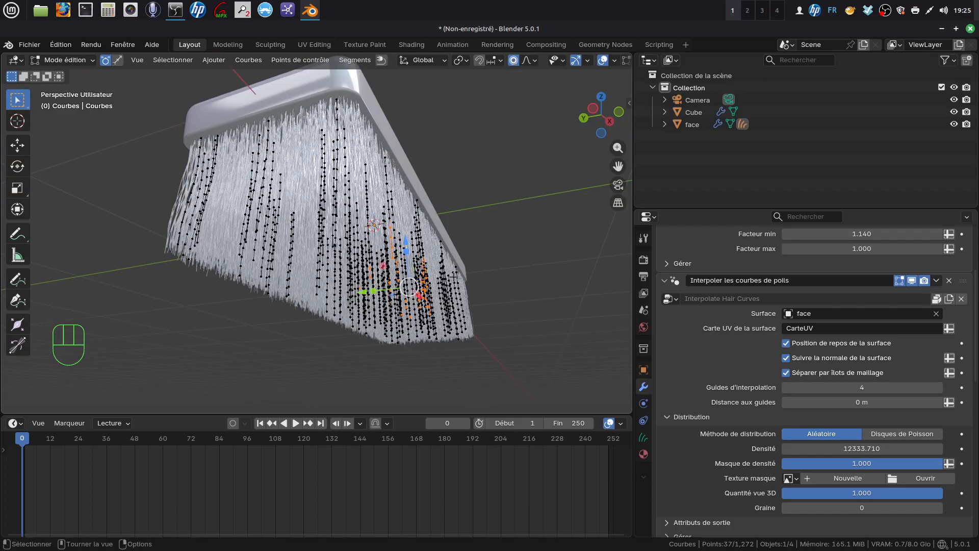
middle_click_drag(454, 276, 391, 295)
key("g")
key("y")
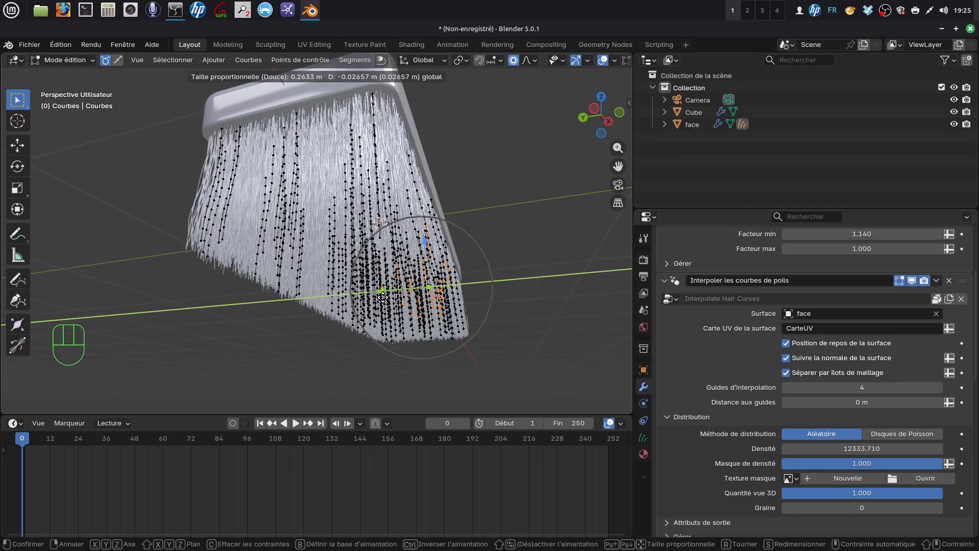
left_click(386, 296)
Select the lower control points of the strands at the broom's +X end and move them 0.028063 m along X.
middle_click_drag(483, 296, 372, 327)
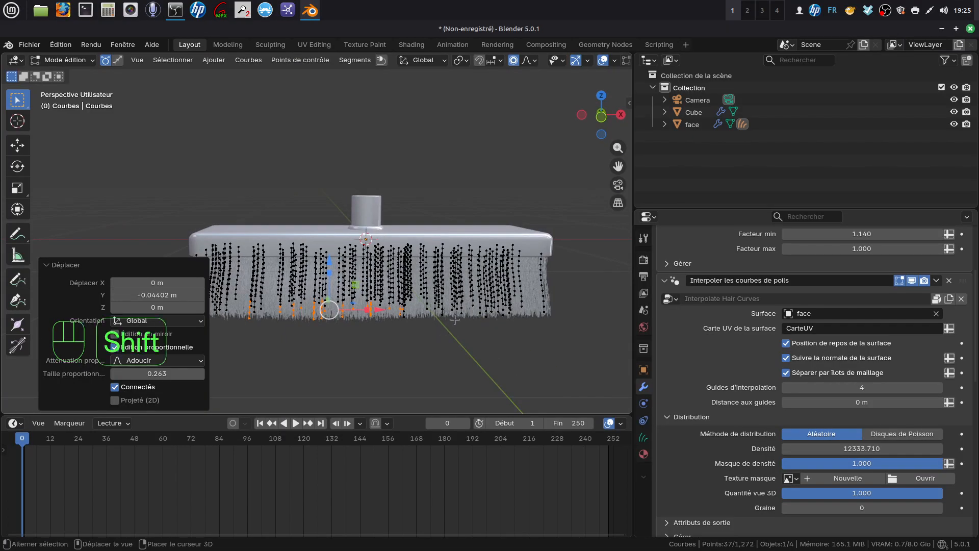
middle_click_drag(433, 331, 373, 325, "shift")
left_click_drag(432, 279, 503, 290)
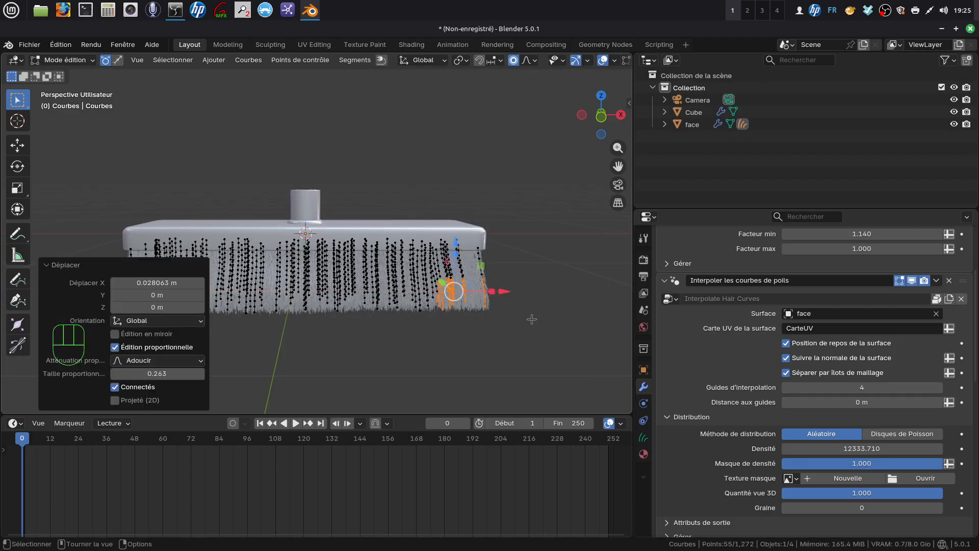
Rotate the selected strand tips by -4.14° in the view and shift them a further 0.018887 m along X.
key("r")
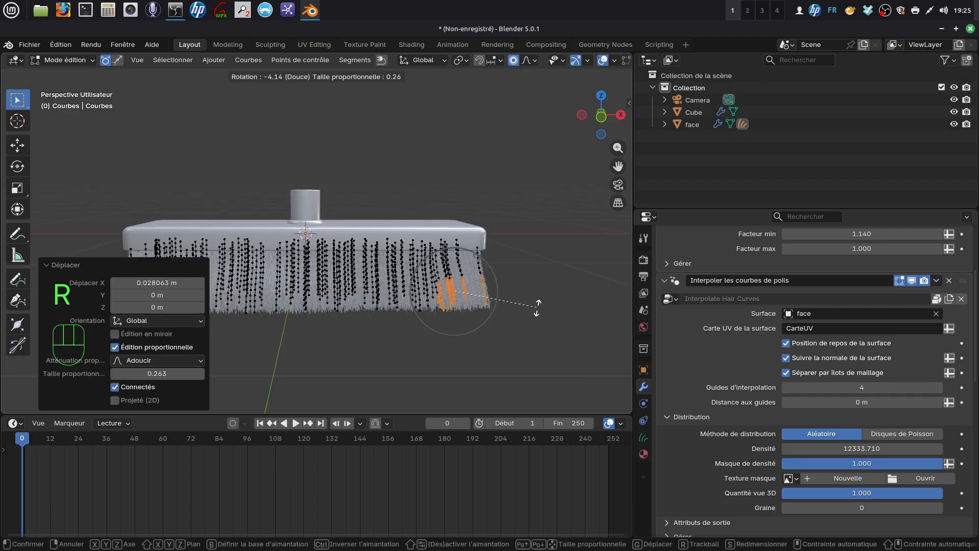
left_click(537, 306)
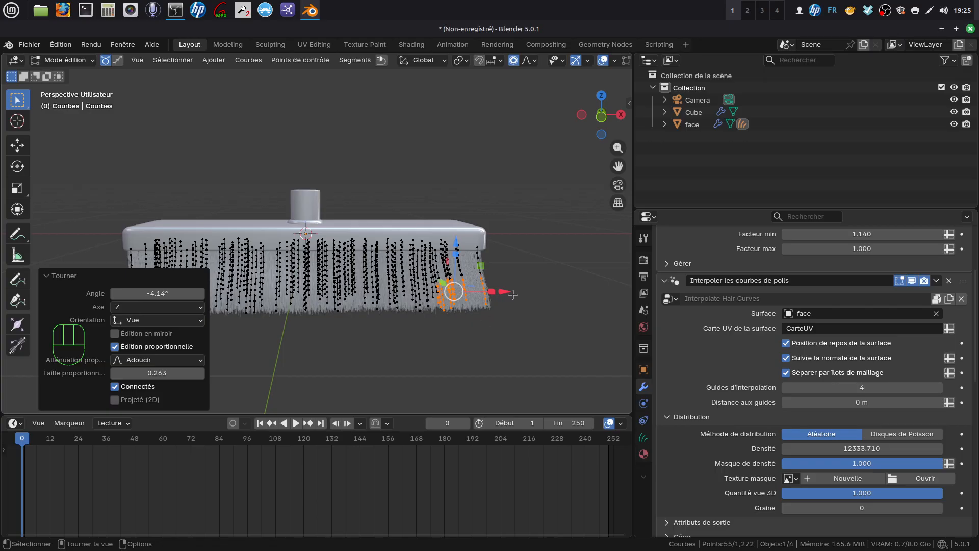
left_click_drag(510, 292, 509, 292)
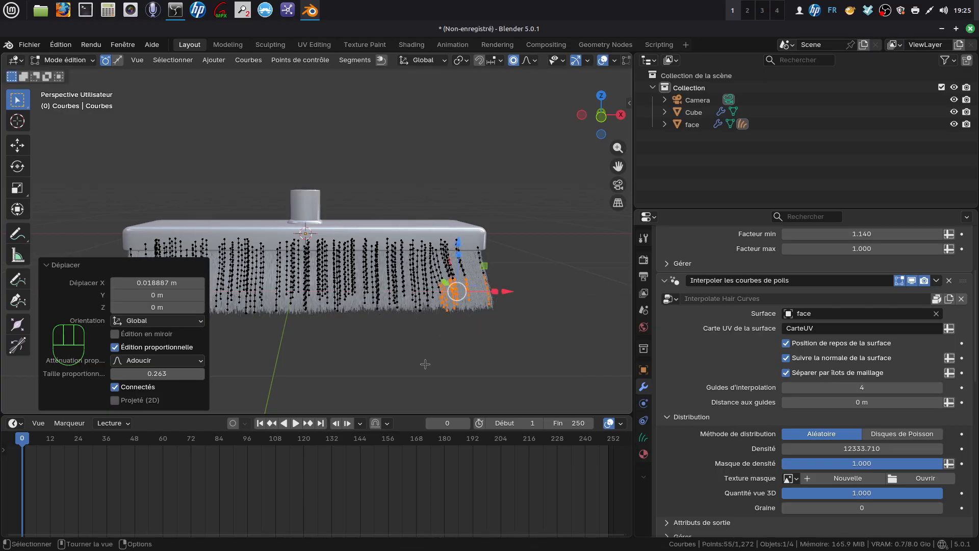
Return to Object mode and check the reshaped bristles along the broom's long side.
key("Tab")
mouse_move(424, 365)
middle_mouse_down()
mouse_move(391, 313)
mouse_move(375, 238)
mouse_move(463, 277)
mouse_move(482, 345)
mouse_move(467, 360)
mouse_move(476, 365)
mouse_move(403, 335)
mouse_move(440, 307)
mouse_move(414, 292)
mouse_move(417, 247)
mouse_move(434, 252)
mouse_move(363, 225)
mouse_move(381, 133)
mouse_move(460, 243)
mouse_move(430, 249)
mouse_move(314, 229)
mouse_move(347, 243)
mouse_move(402, 295)
middle_mouse_up()
scroll(406, 269, "up", 2)
mouse_move(377, 194)
middle_mouse_down()
mouse_move(396, 226)
mouse_move(422, 210)
middle_mouse_up()
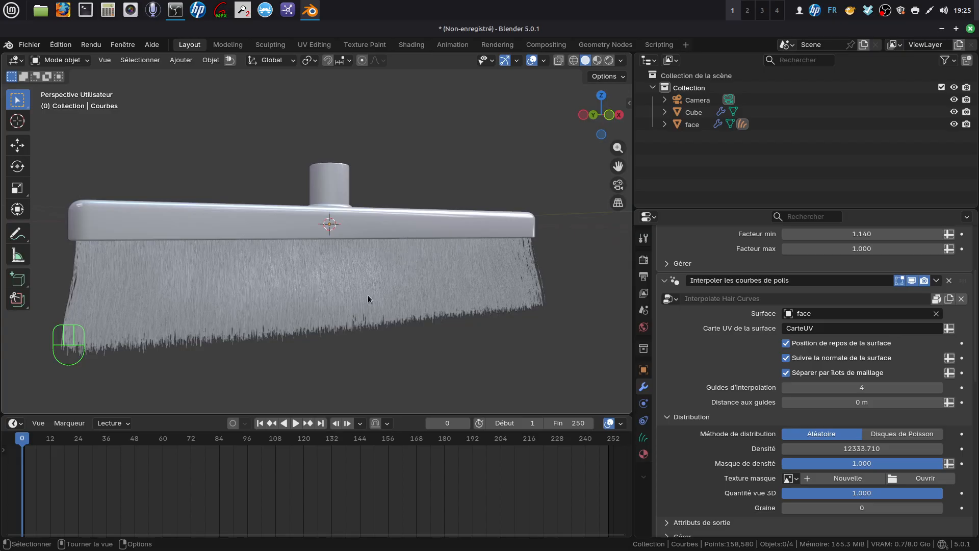
mouse_move(383, 280)
middle_mouse_down()
mouse_move(375, 281)
mouse_move(386, 279)
middle_mouse_up()
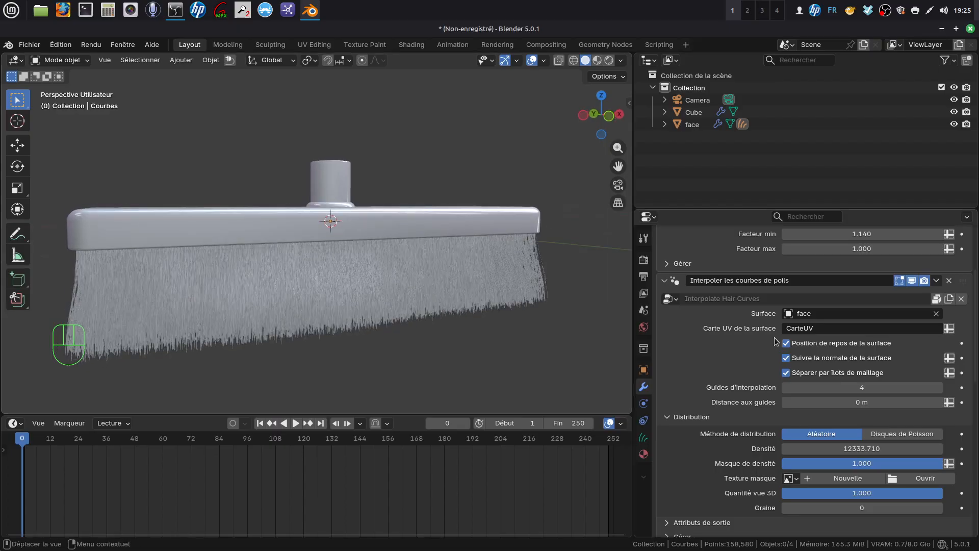
Apply the bristle curves' hair profile, interpolation, noise, frizz and surface deform modifiers in stack order.
scroll(862, 296, "up", 5)
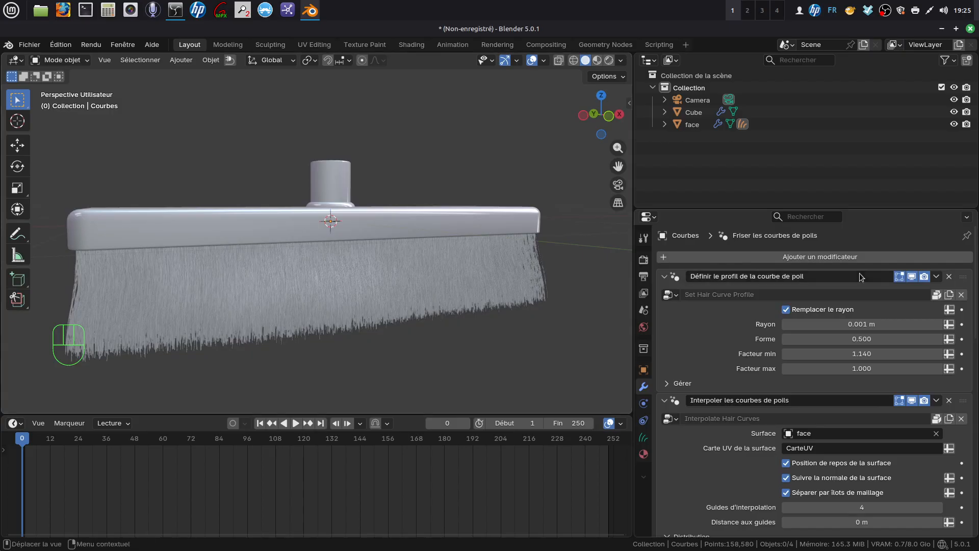
left_click(937, 278)
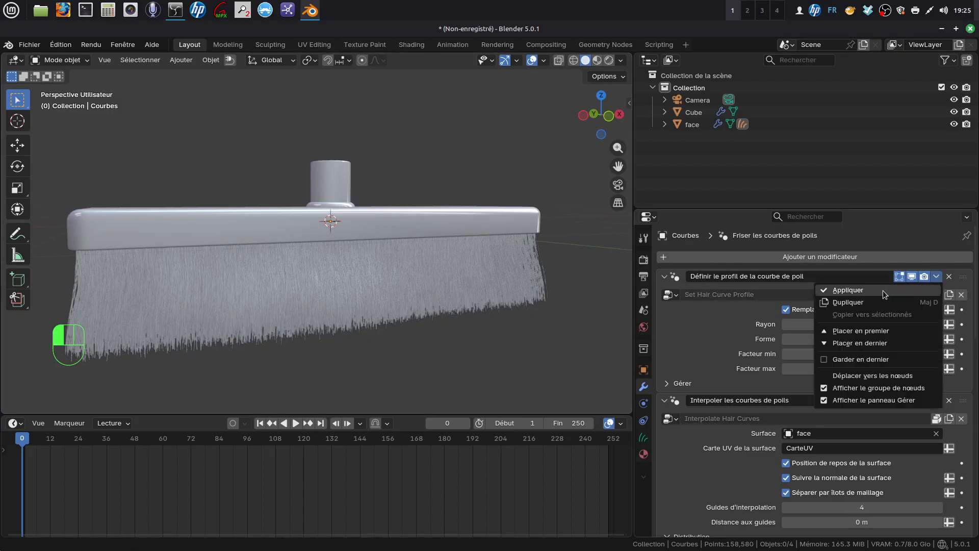
left_click(883, 290)
left_click(937, 278)
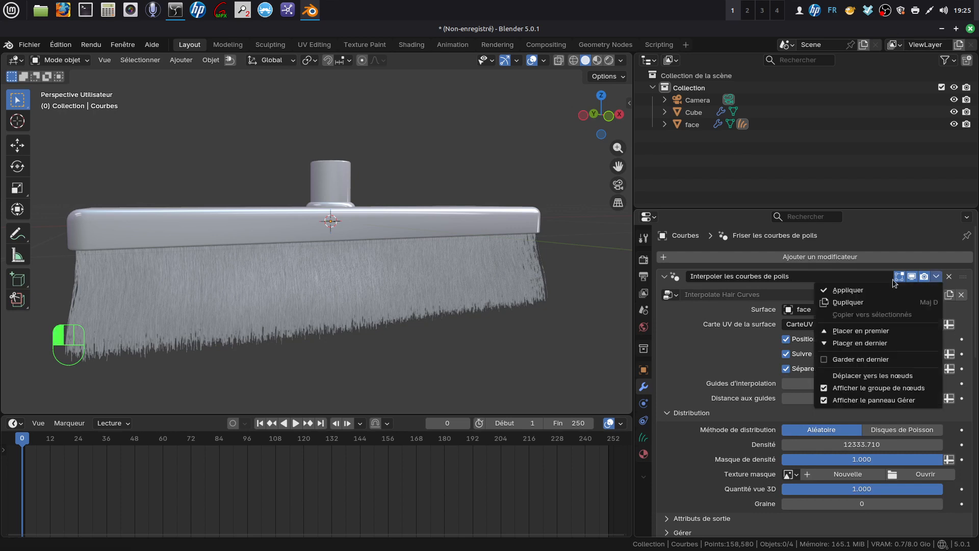
left_click(871, 291)
left_click(938, 278)
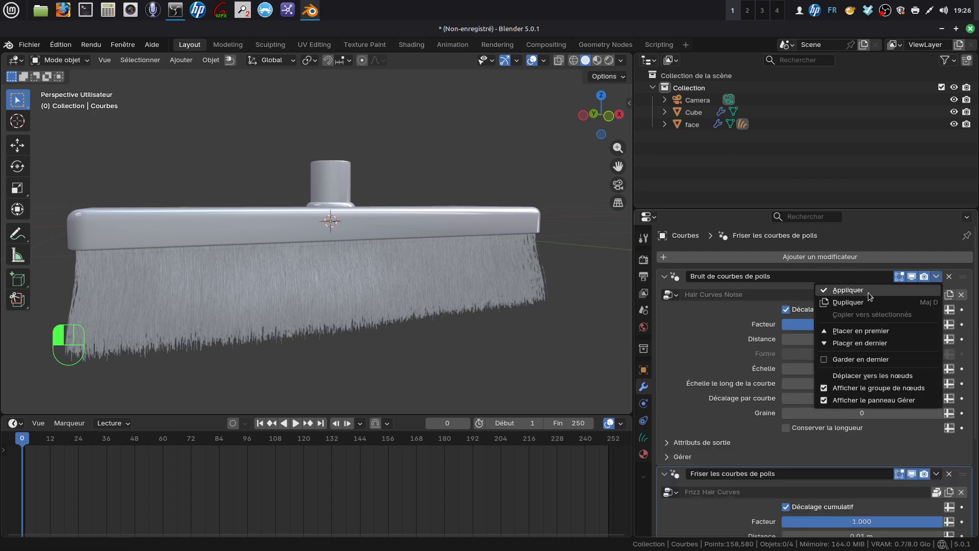
left_click(869, 292)
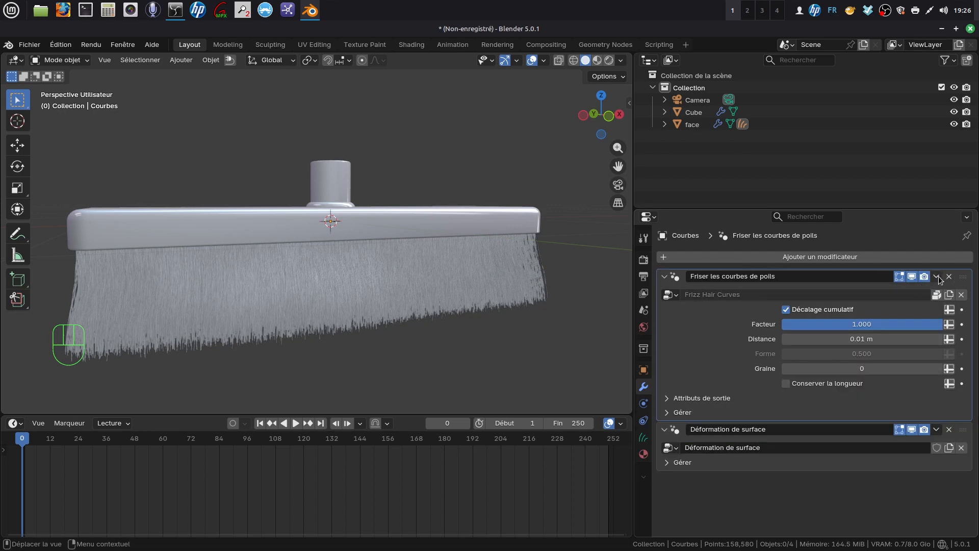
left_click(938, 278)
left_click(870, 293)
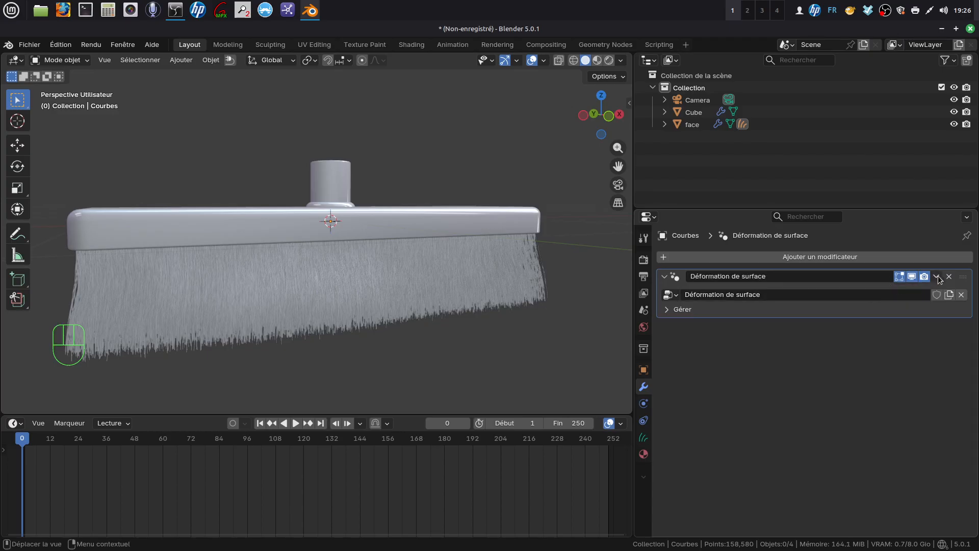
left_click(937, 278)
left_click(871, 292)
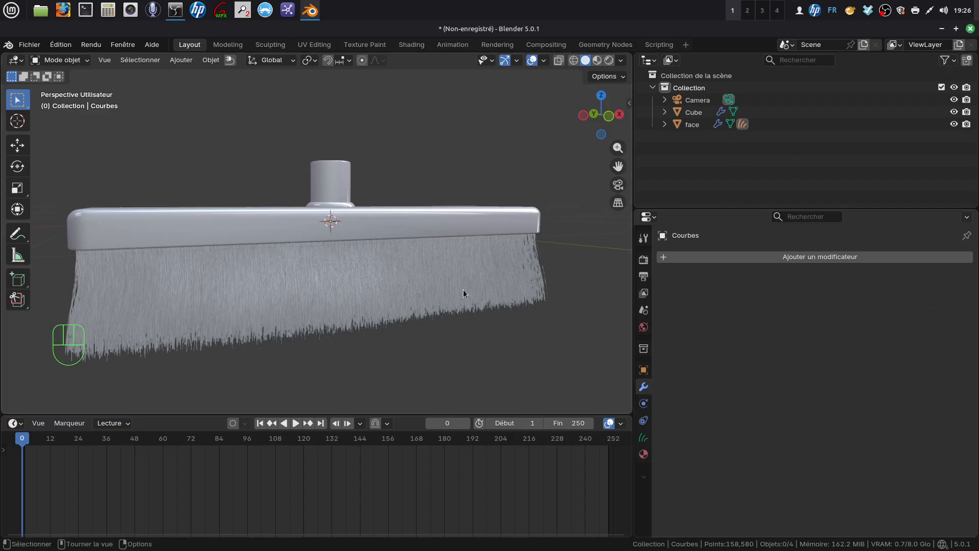
Delete the face object that served as the bristles' emitting surface, keeping the curves.
mouse_move(463, 289)
middle_mouse_down()
mouse_move(449, 289)
mouse_move(449, 278)
middle_mouse_up()
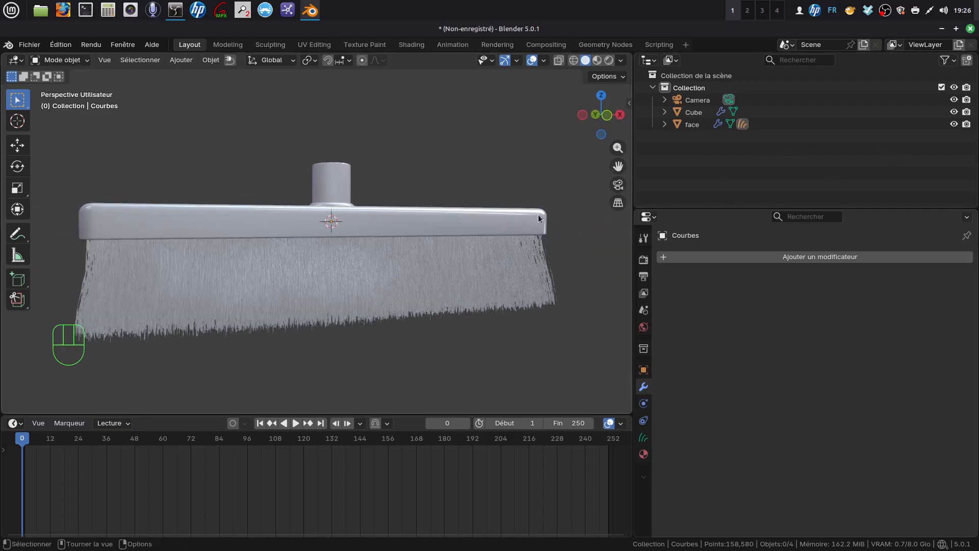
left_click(666, 124)
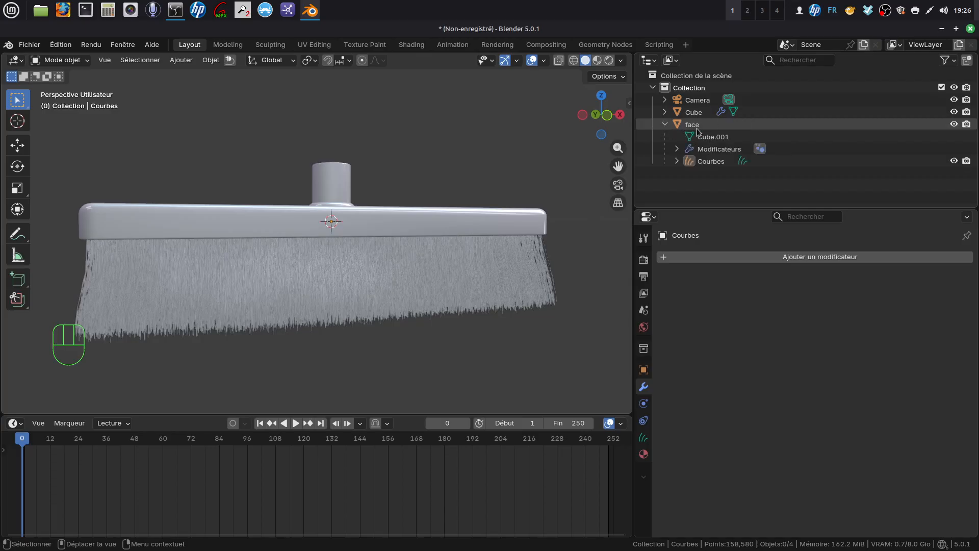
left_click(698, 129)
right_click(698, 130)
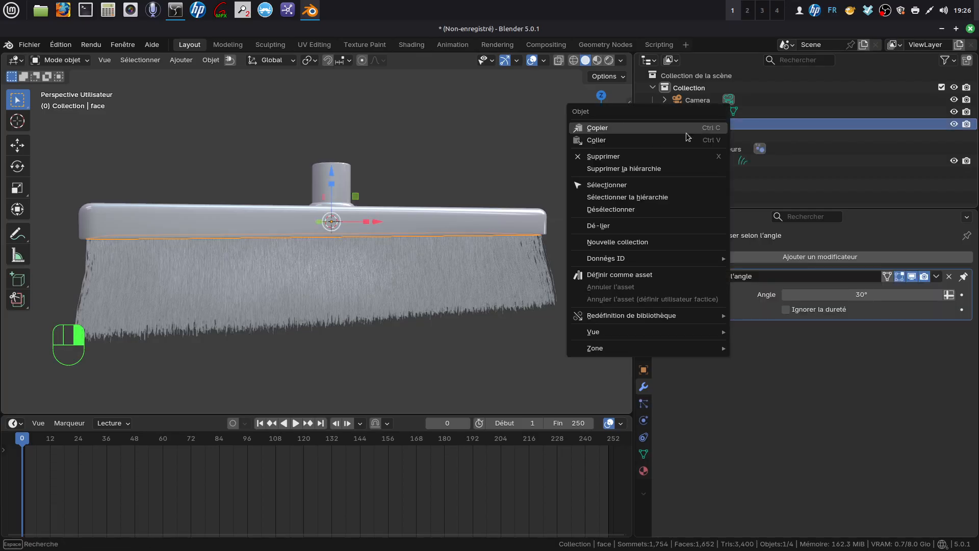
left_click(641, 159)
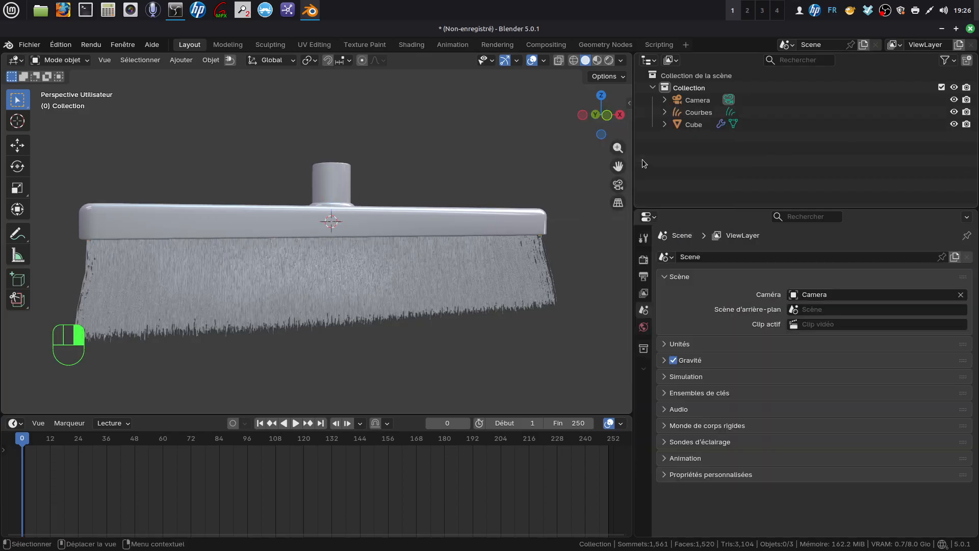
Parent the bristle curves to the broom head with the Object parenting option and clear the selection.
middle_click_drag(474, 266, 480, 274)
left_click(469, 274)
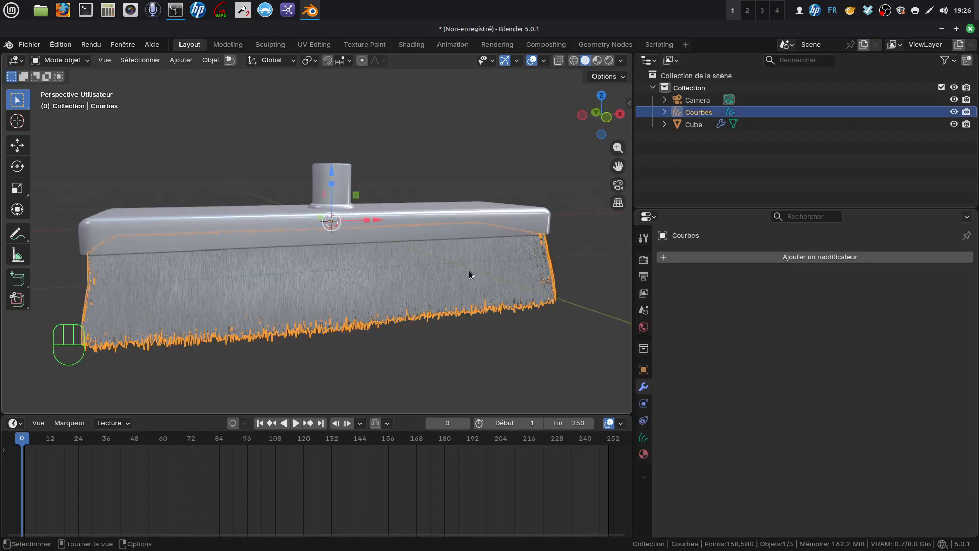
left_click(460, 223, "shift")
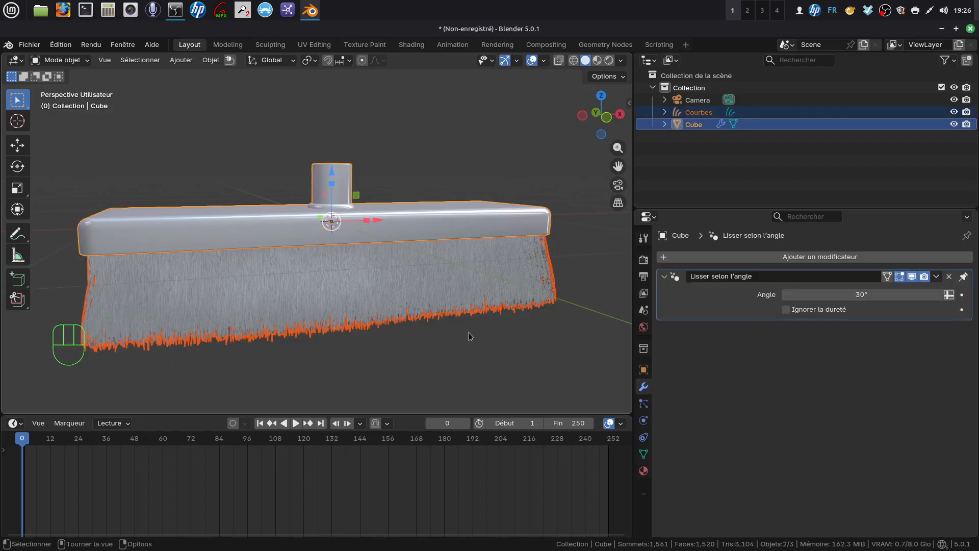
key("ctrl+p")
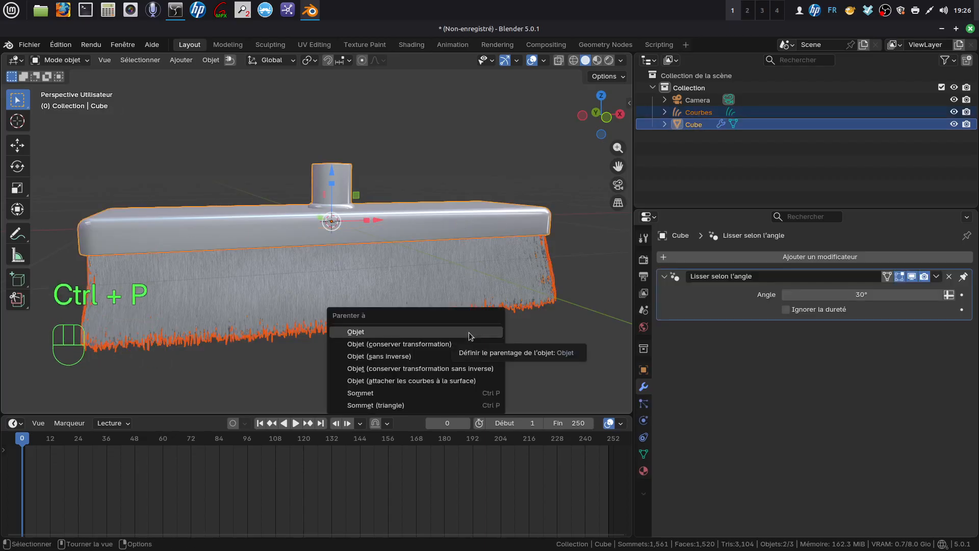
left_click(470, 332)
left_click(485, 362)
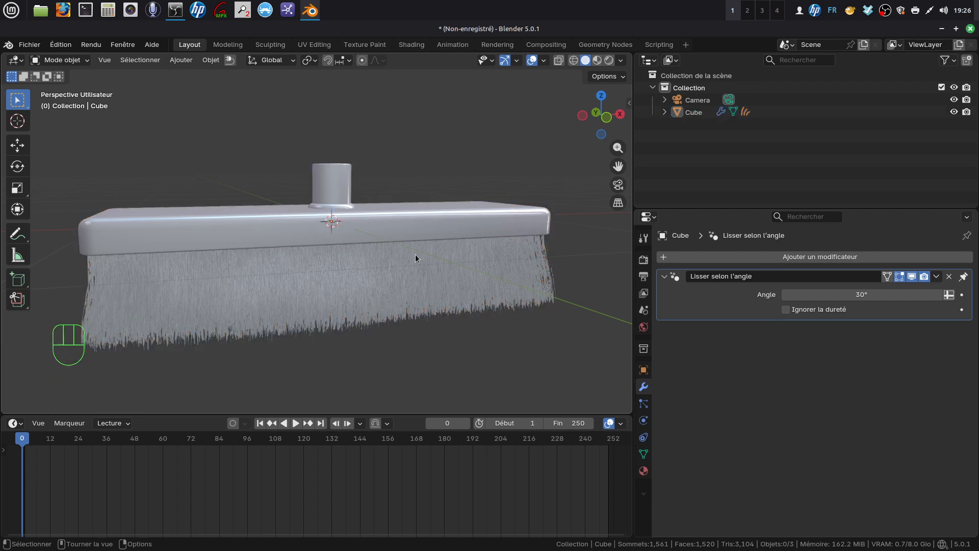
Test the parenting by moving the broom head about 0.398 m along X, and undo the move.
left_click(416, 233)
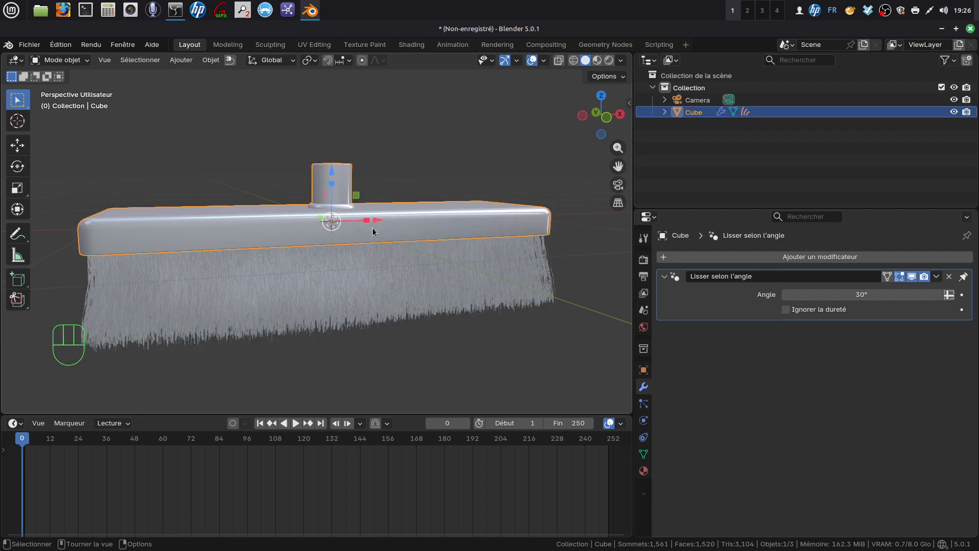
left_click_drag(377, 220, 453, 219)
key("ctrl")
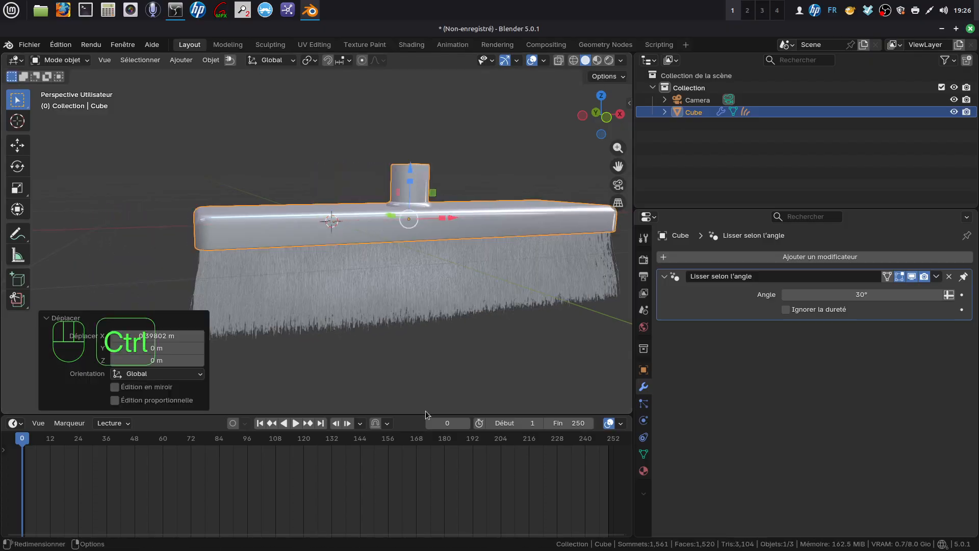
key("ctrl+z")
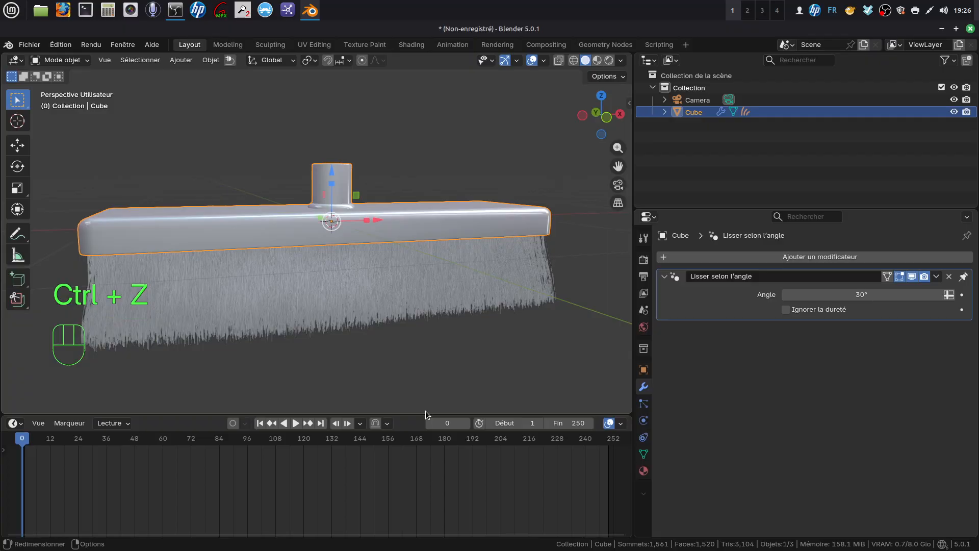
Inspect the broom from its long side and create a new material on the broom head.
mouse_move(424, 403)
middle_mouse_down("shift")
mouse_move(402, 393)
mouse_move(425, 373)
middle_mouse_up("shift")
mouse_move(384, 301)
middle_mouse_down()
mouse_move(368, 292)
mouse_move(351, 234)
mouse_move(391, 260)
mouse_move(399, 289)
mouse_move(425, 280)
mouse_move(415, 223)
mouse_move(359, 280)
middle_mouse_up()
mouse_move(459, 251)
middle_mouse_down("shift")
mouse_move(440, 278)
mouse_move(414, 286)
mouse_move(383, 258)
mouse_move(436, 280)
mouse_move(408, 271)
middle_mouse_up("shift")
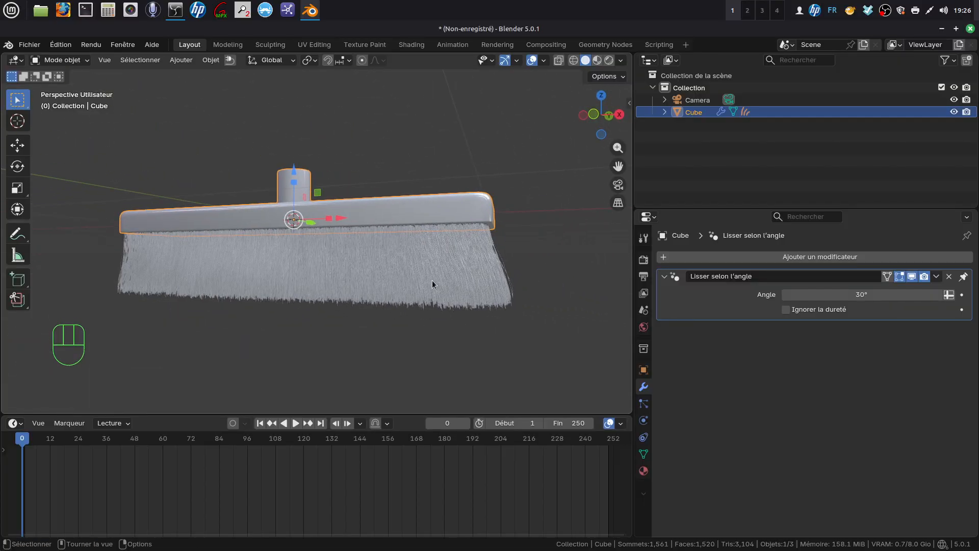
mouse_move(480, 302)
middle_mouse_down()
mouse_move(415, 262)
mouse_move(400, 284)
mouse_move(422, 277)
middle_mouse_up()
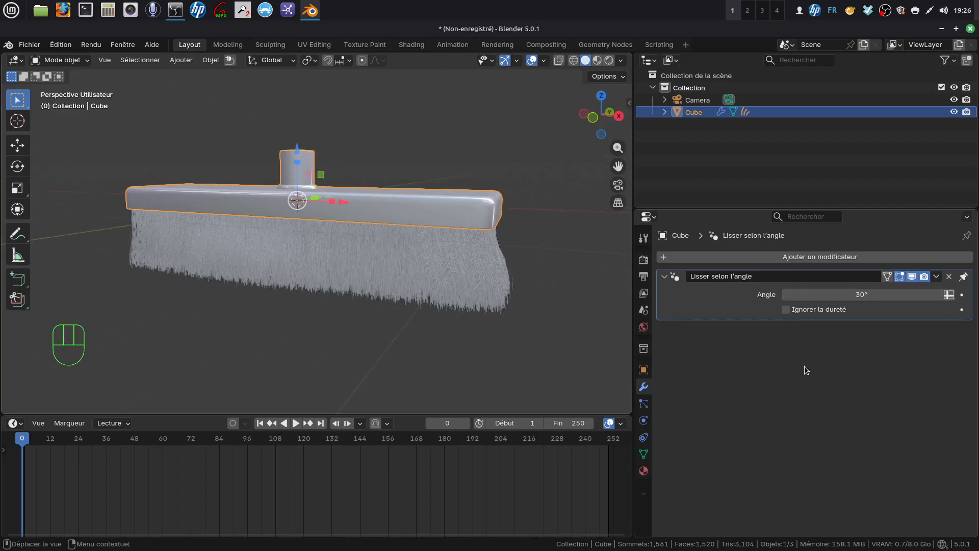
left_click(644, 470)
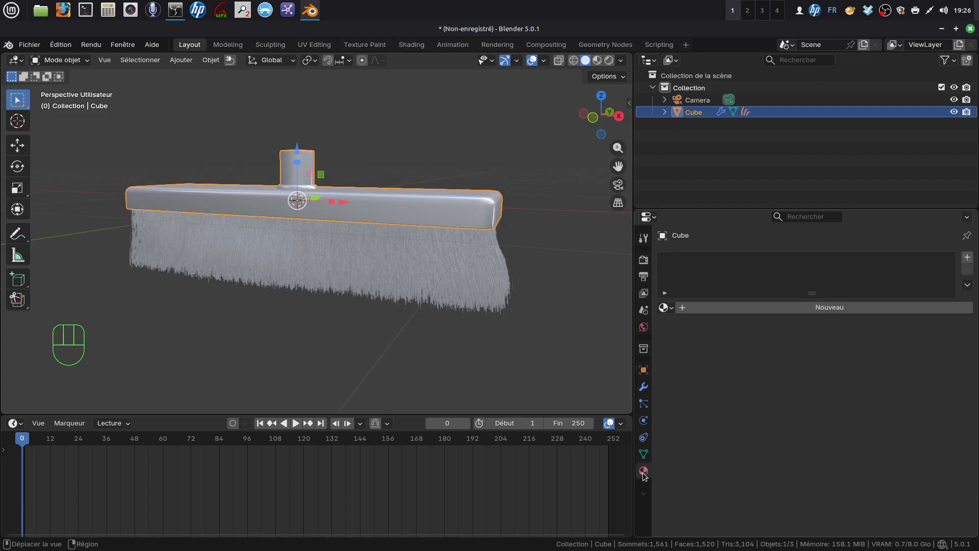
left_click(810, 307)
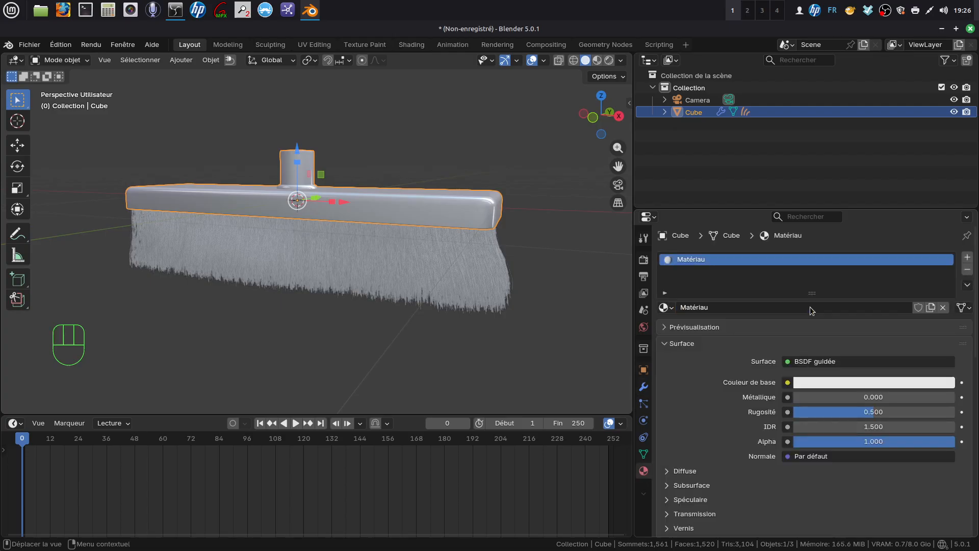
Use an image texture with Box projection as the base color of the bristles' fur material.
left_click(473, 288)
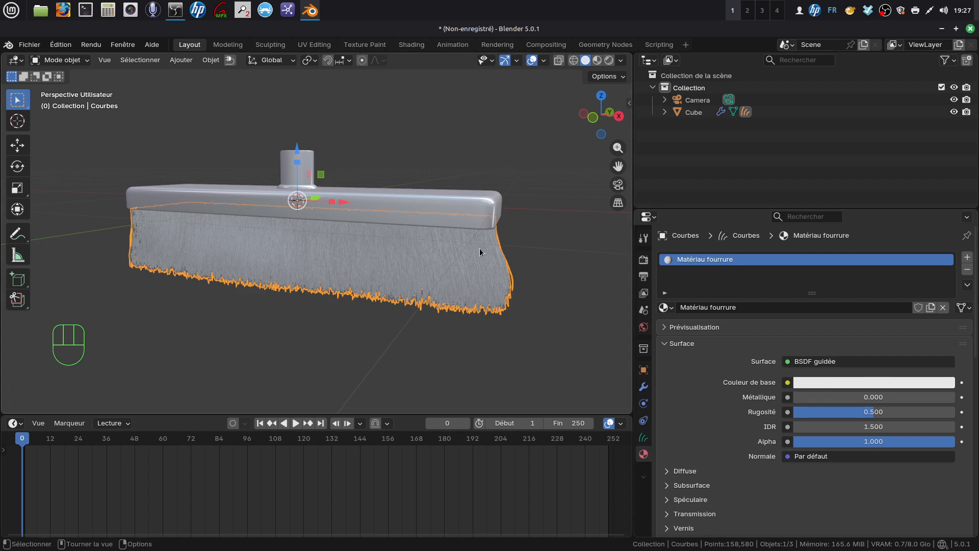
left_click(788, 382)
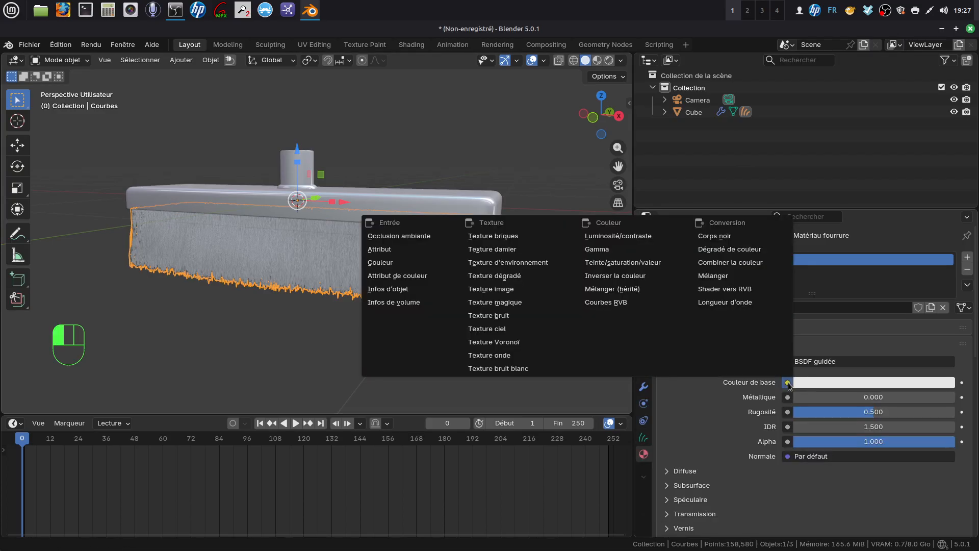
left_click(510, 290)
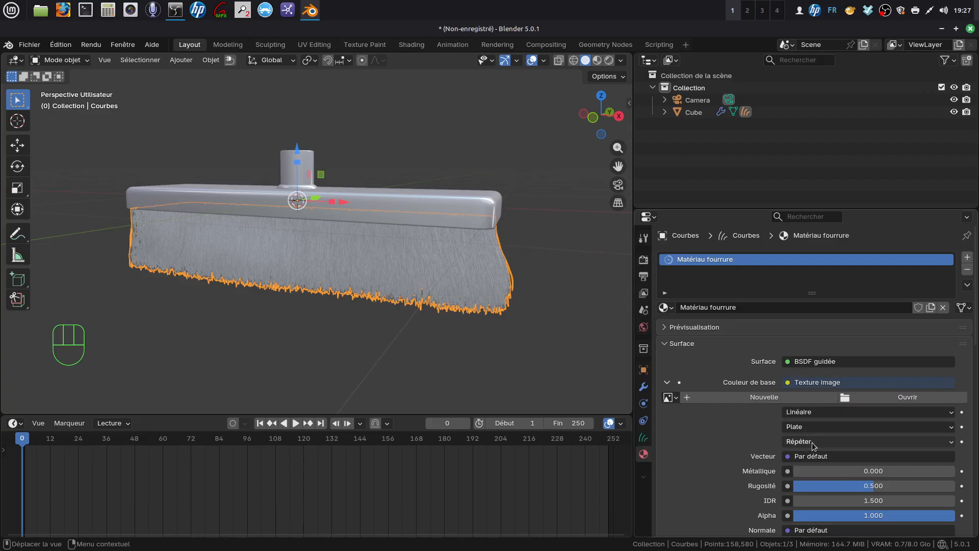
left_click(944, 427)
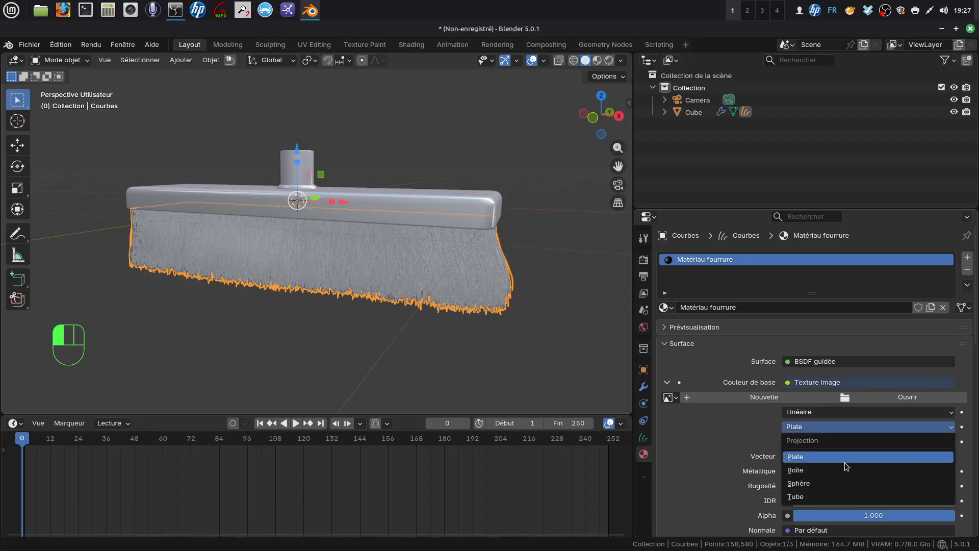
left_click(834, 471)
Map the fur texture with Generated coordinates, and set its blend to 0.073 and the material's roughness to 0.884.
scroll(834, 450, "down", 2)
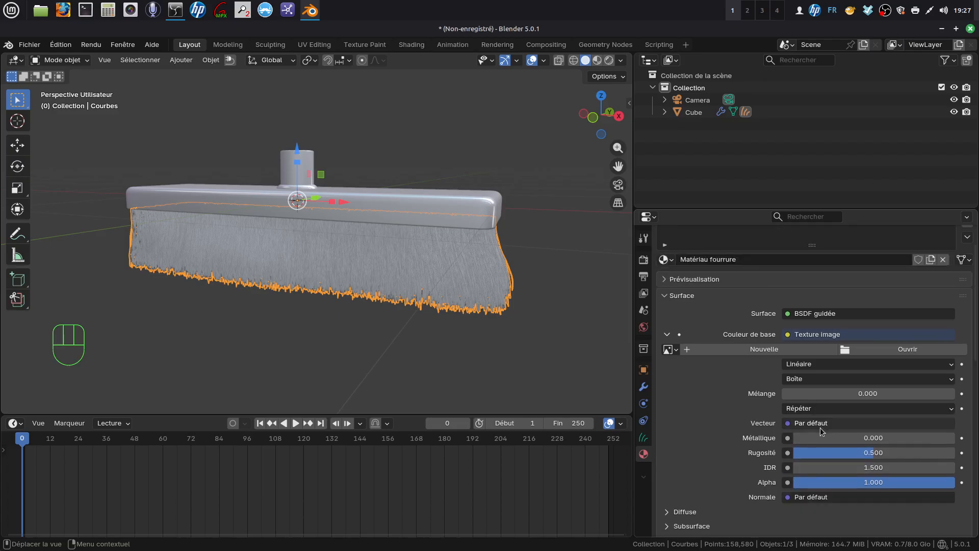
left_click(788, 424)
left_click(586, 317)
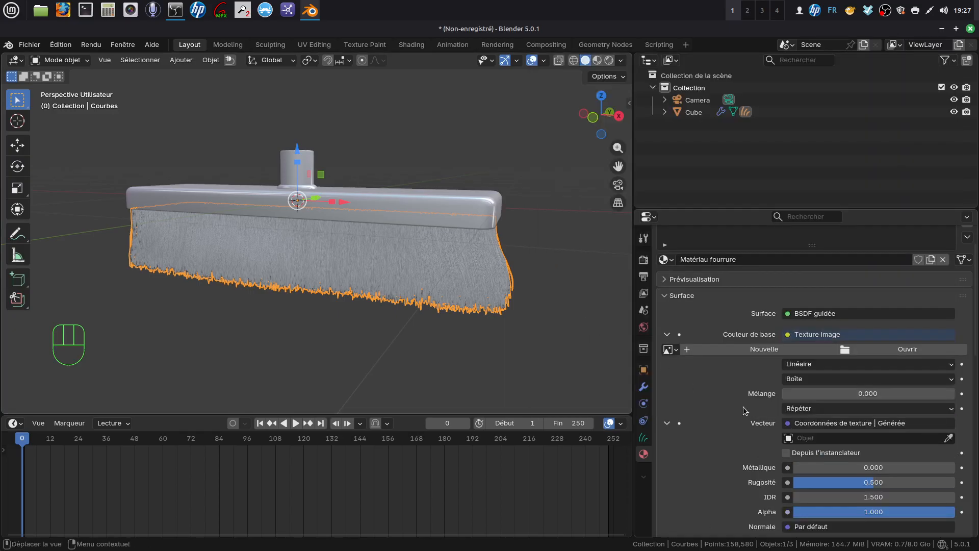
left_click_drag(788, 398, 801, 399)
left_click_drag(846, 488, 941, 482)
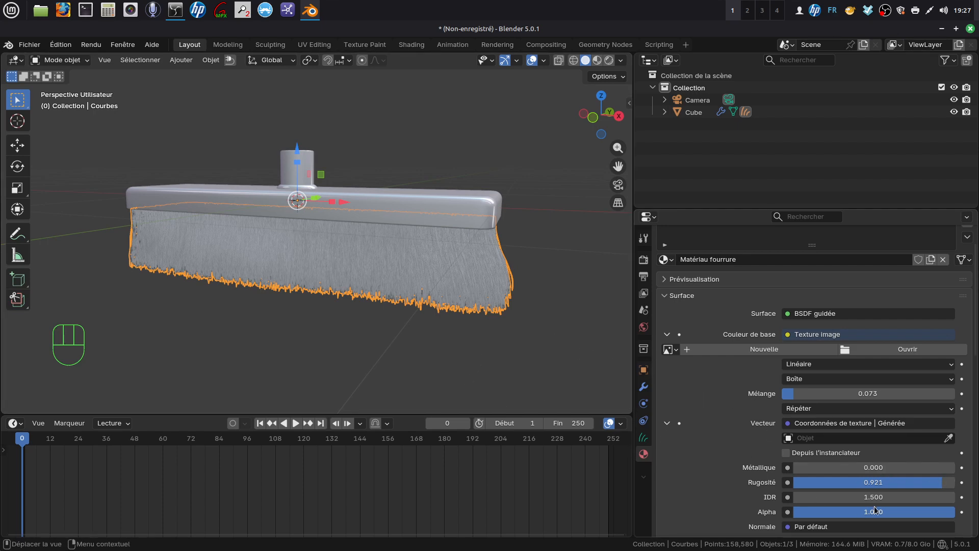
left_click_drag(940, 482, 934, 482)
Load toile-de-jute-beige.jpg from the tissus folder as the image of the fur material's base color texture.
left_click(845, 352)
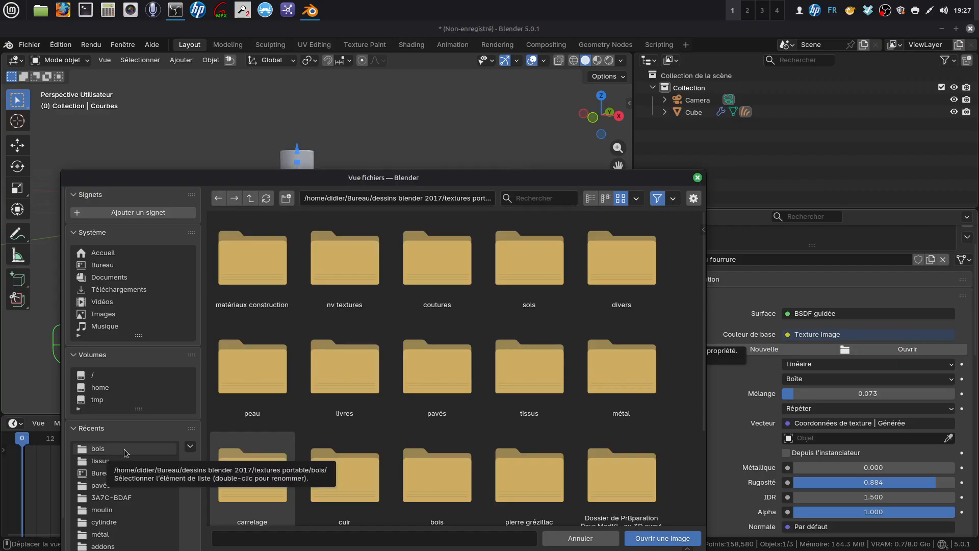
left_click(140, 461)
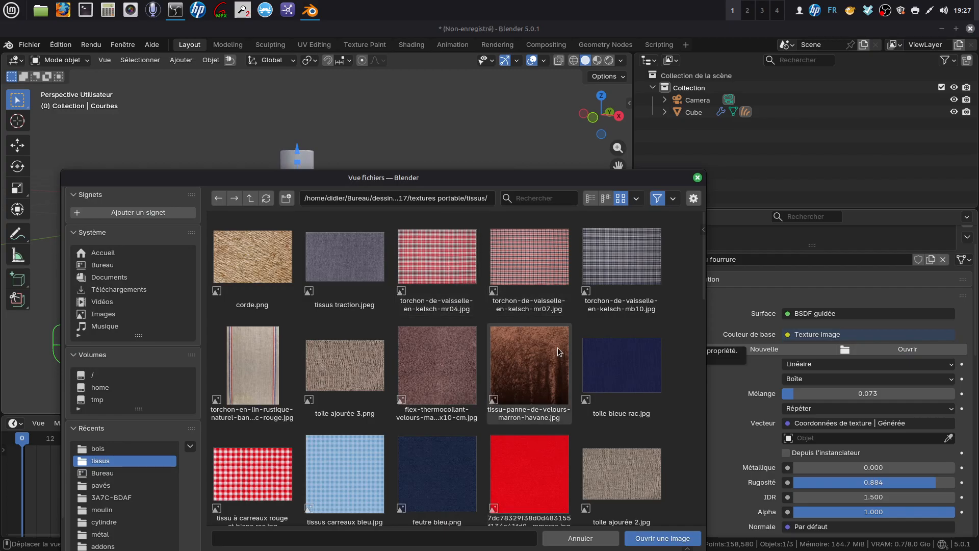
scroll(569, 439, "down", 3)
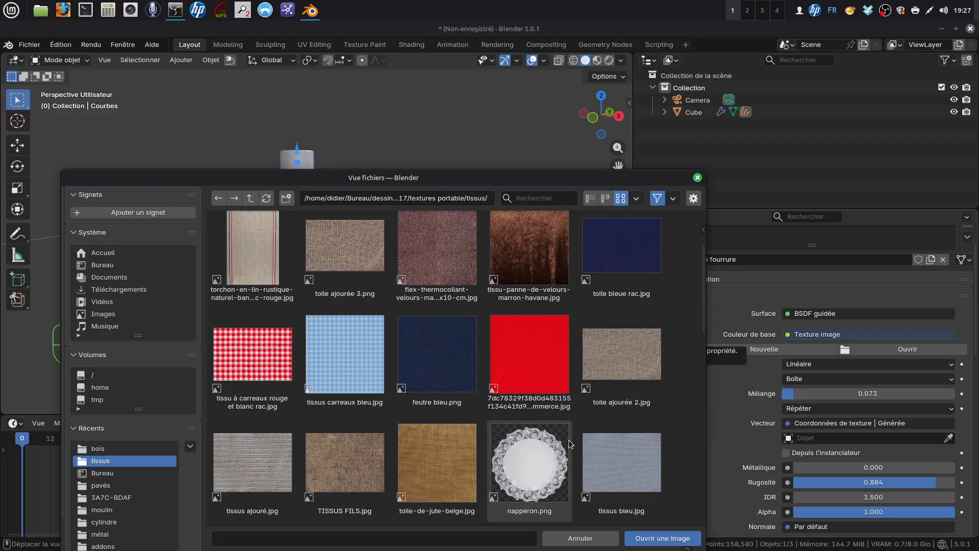
scroll(568, 439, "down", 3)
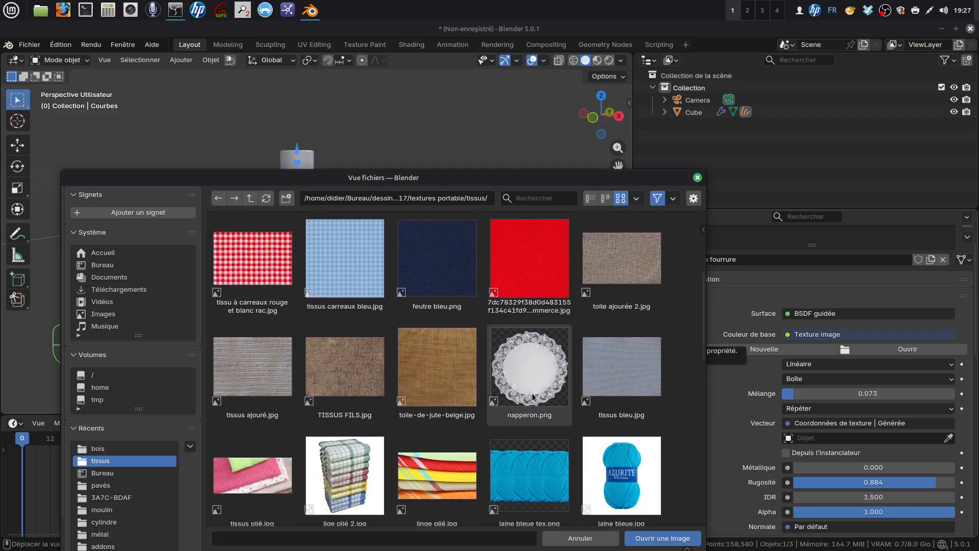
scroll(533, 396, "down", 2)
scroll(533, 396, "down", 9)
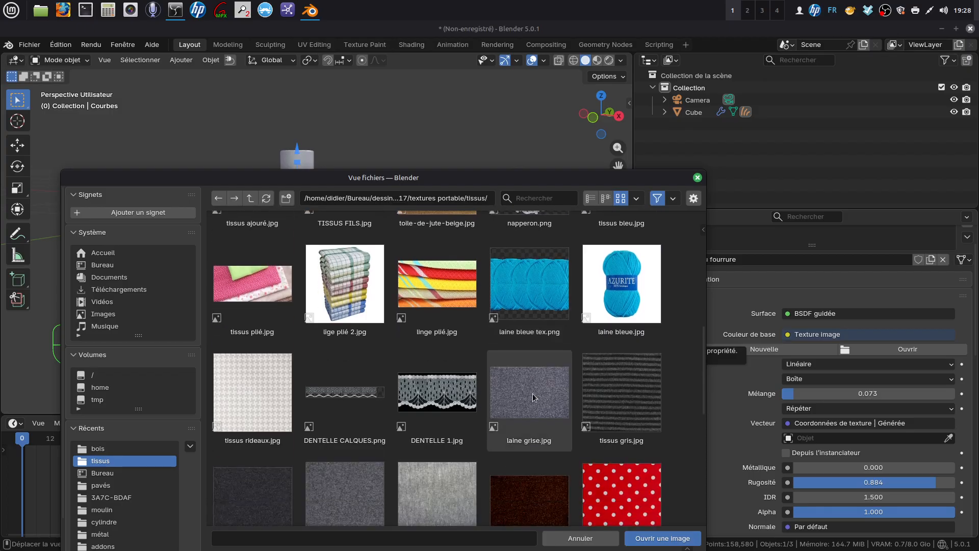
scroll(533, 396, "down", 4)
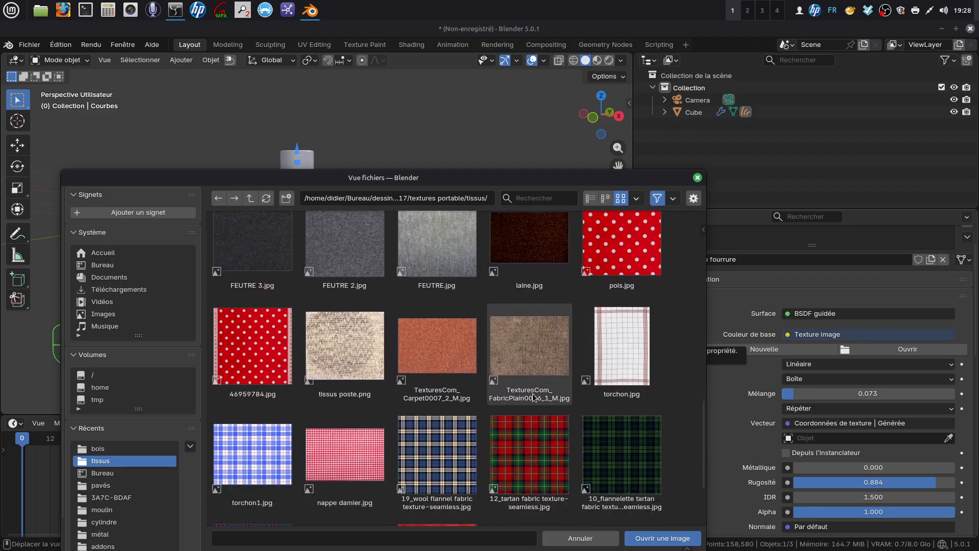
scroll(533, 396, "down", 2)
scroll(533, 396, "down", 2)
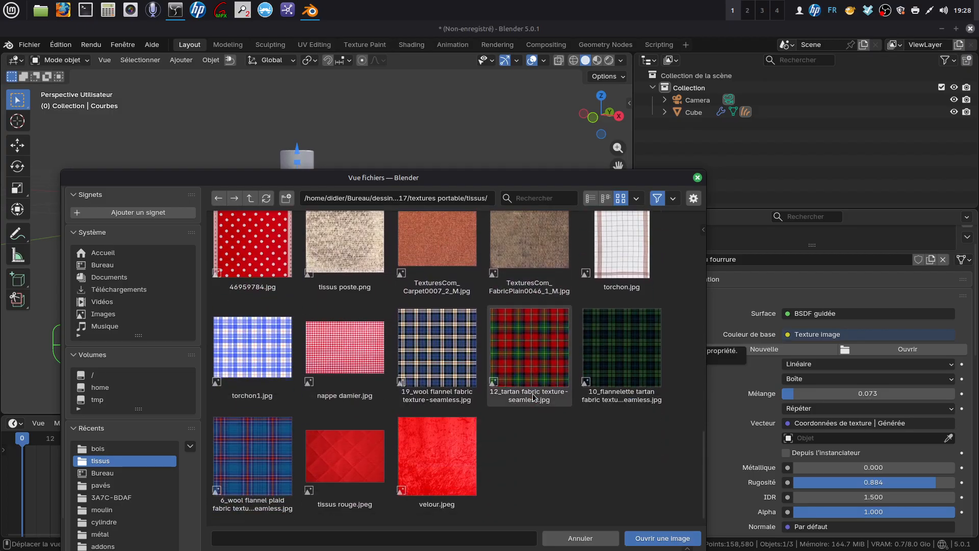
scroll(533, 396, "up", 3)
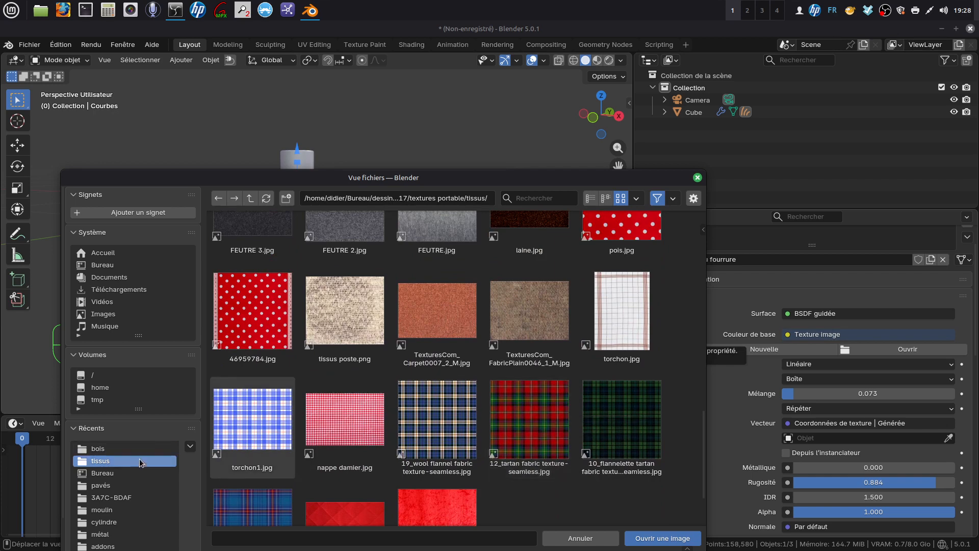
scroll(488, 348, "up", 6)
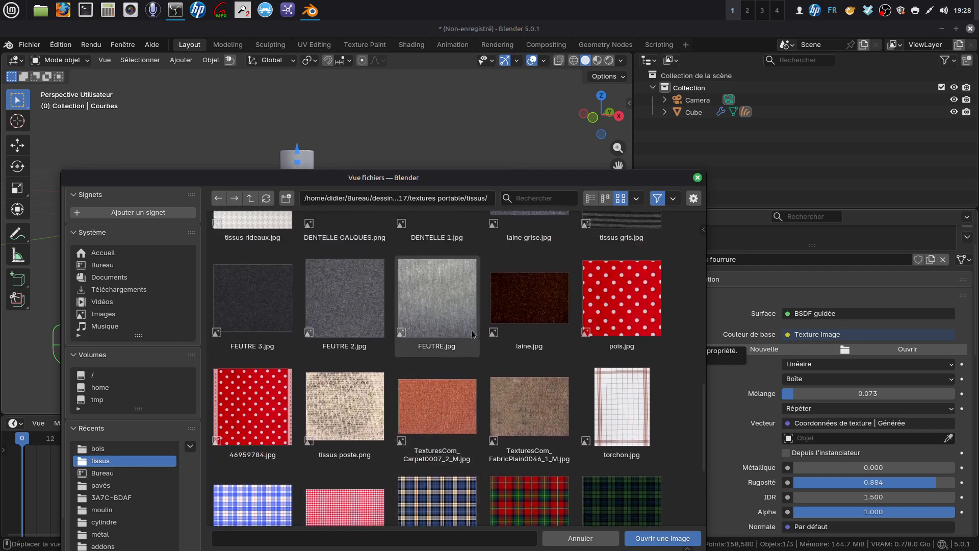
scroll(487, 348, "up", 3)
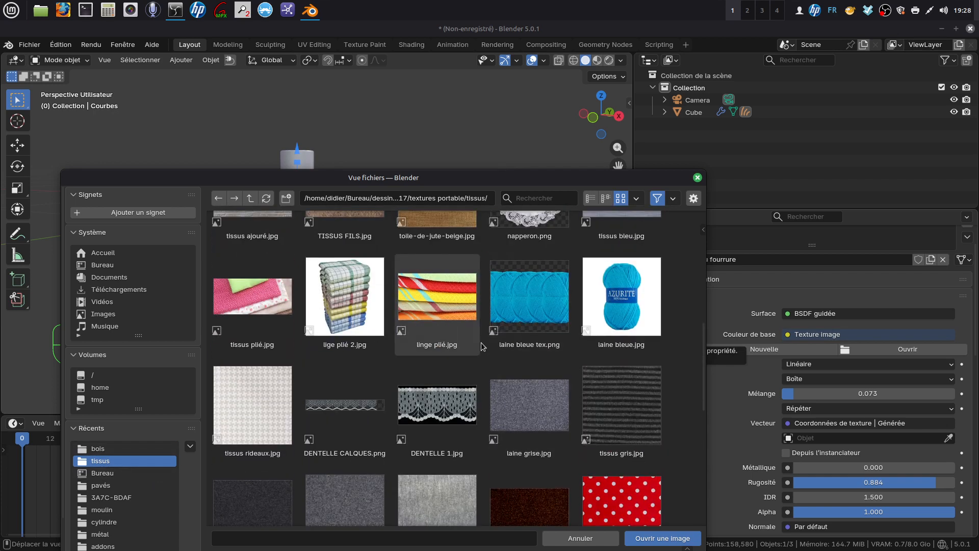
scroll(482, 346, "up", 3)
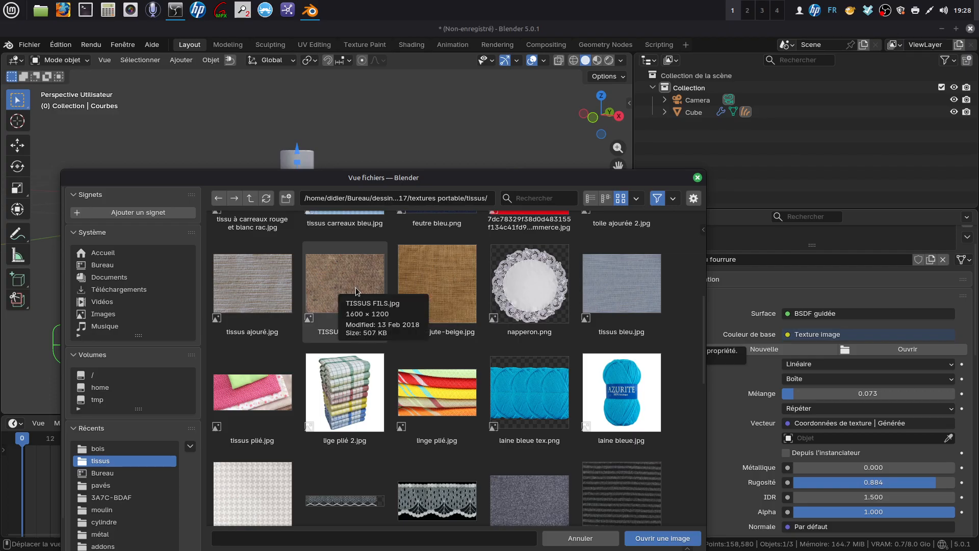
left_click(440, 284)
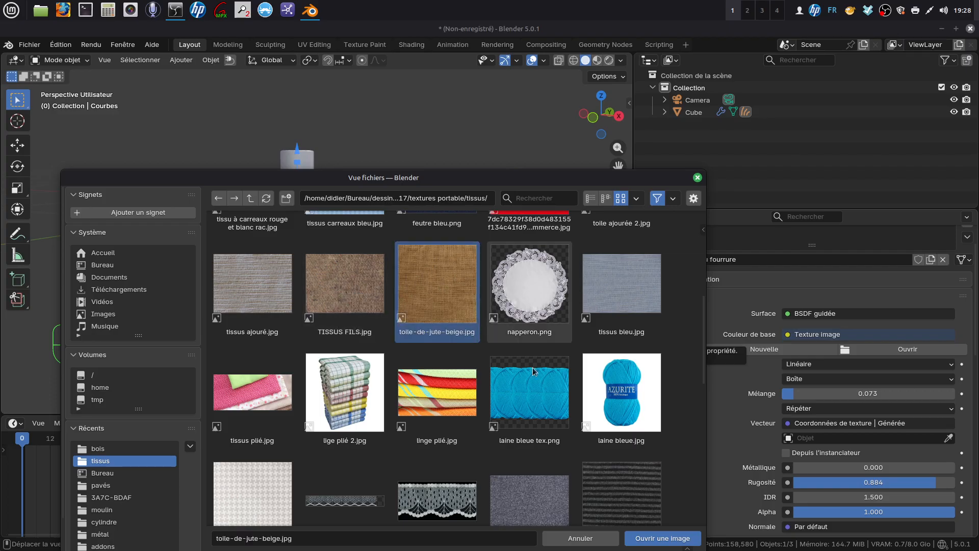
left_click(650, 539)
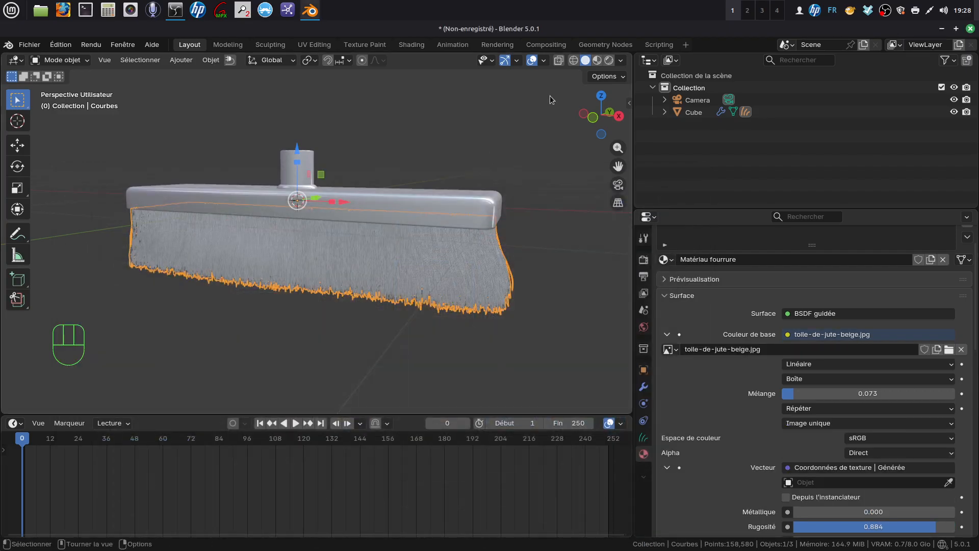
Preview the bristles' material in the 3D viewport, widen it, and split off a Shader Editor beside it with its sidebar hidden.
middle_click_drag(398, 238, 387, 272)
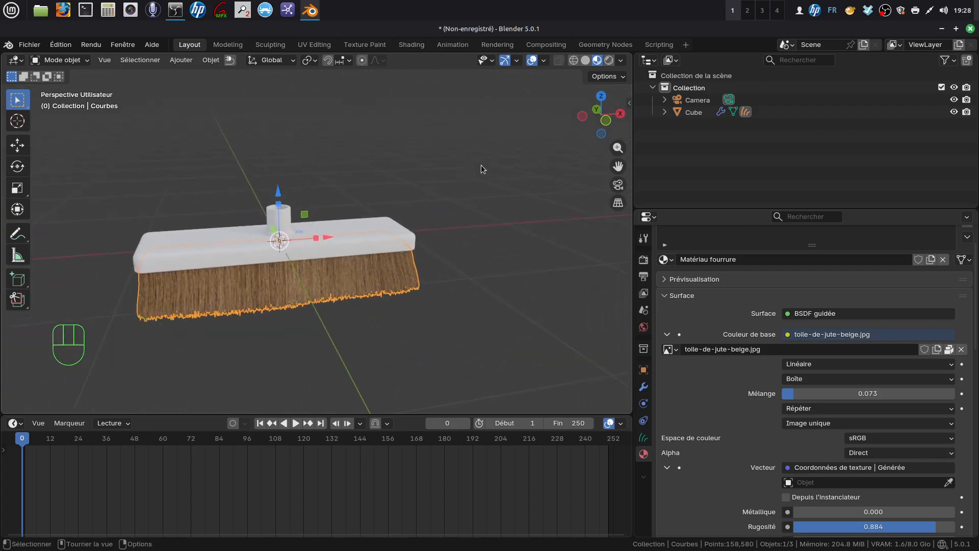
middle_click_drag(363, 242, 337, 234, "shift")
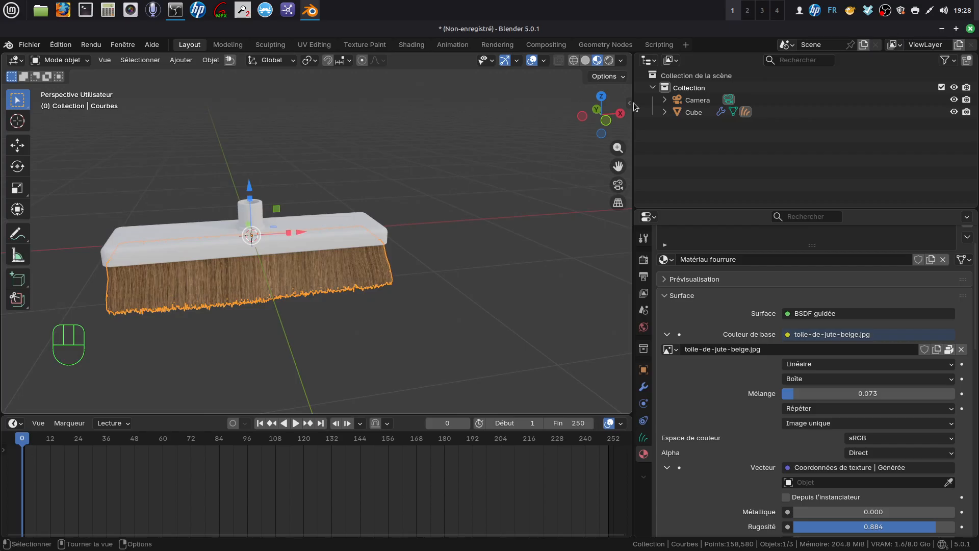
left_click_drag(636, 163, 772, 163)
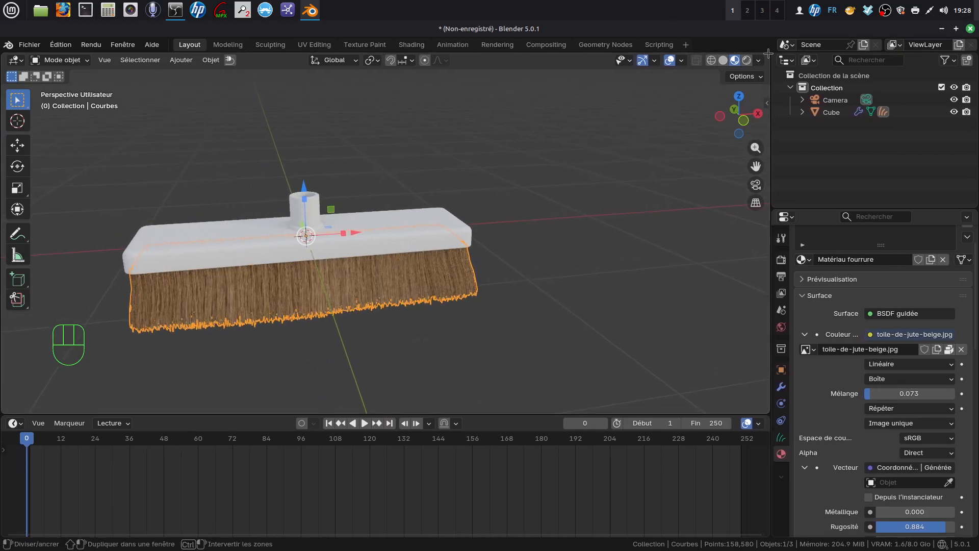
left_click_drag(768, 53, 386, 62)
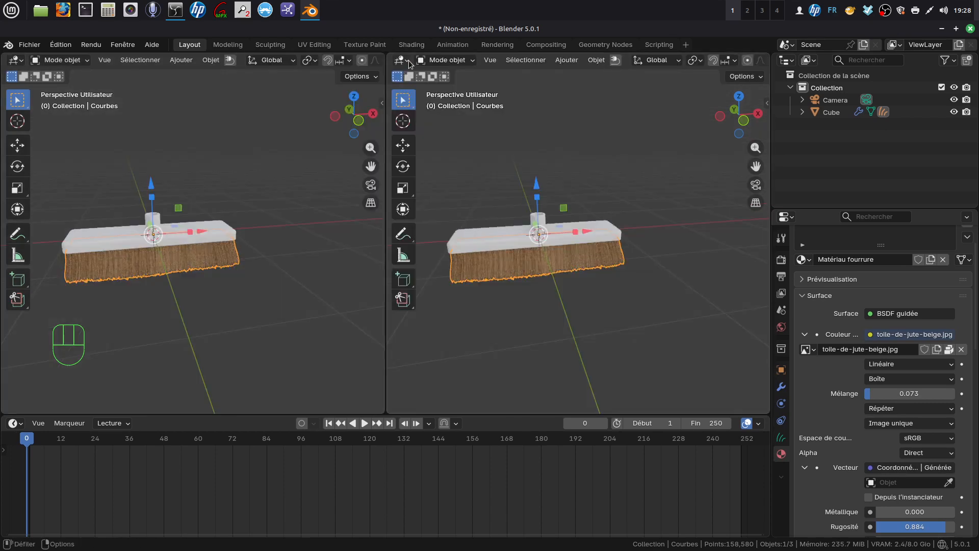
left_click(410, 64)
left_click(458, 153)
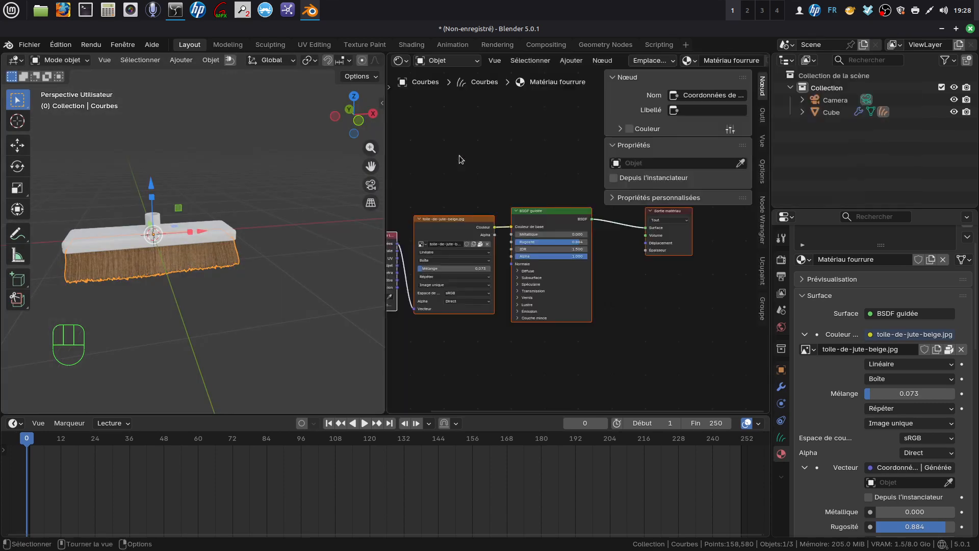
key("n")
Move the Texture Coordinate node away from the image texture and insert a Mapping node on the link between them.
middle_click_drag(642, 267, 765, 204)
left_click(545, 253)
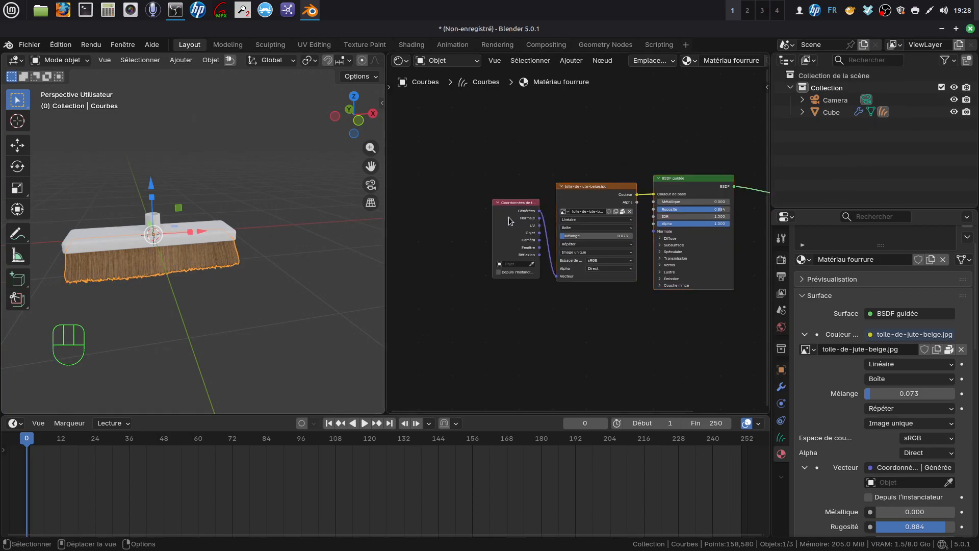
left_click_drag(509, 221, 414, 212)
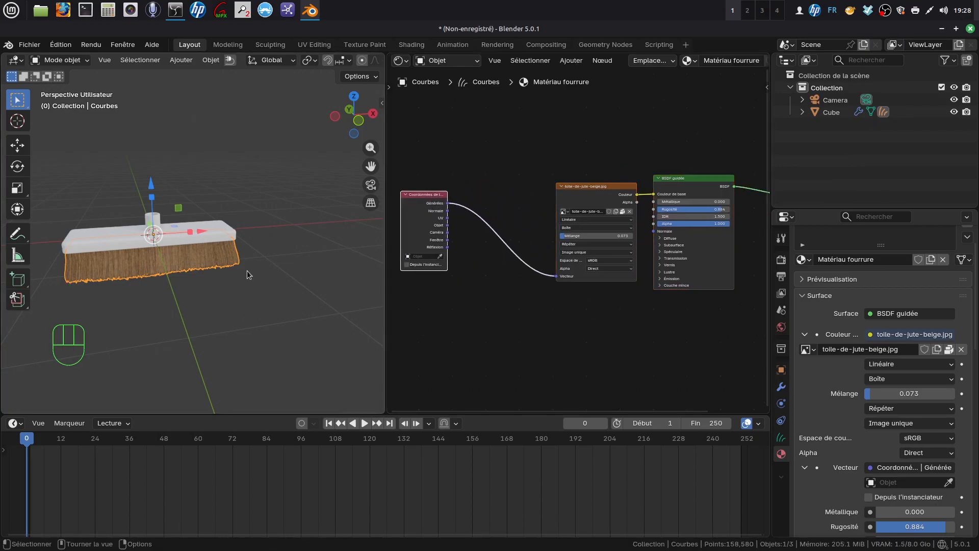
middle_click_drag(518, 317, 529, 319)
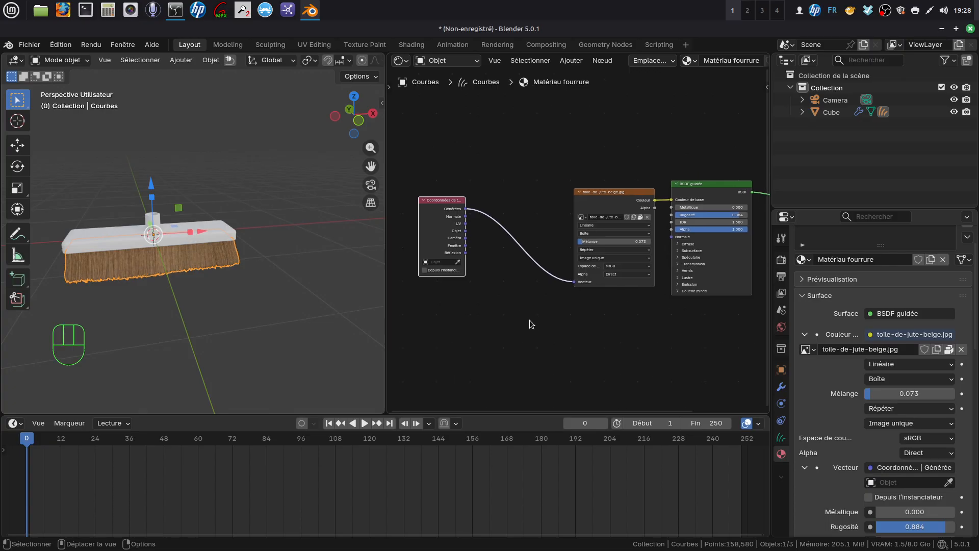
left_click(571, 60)
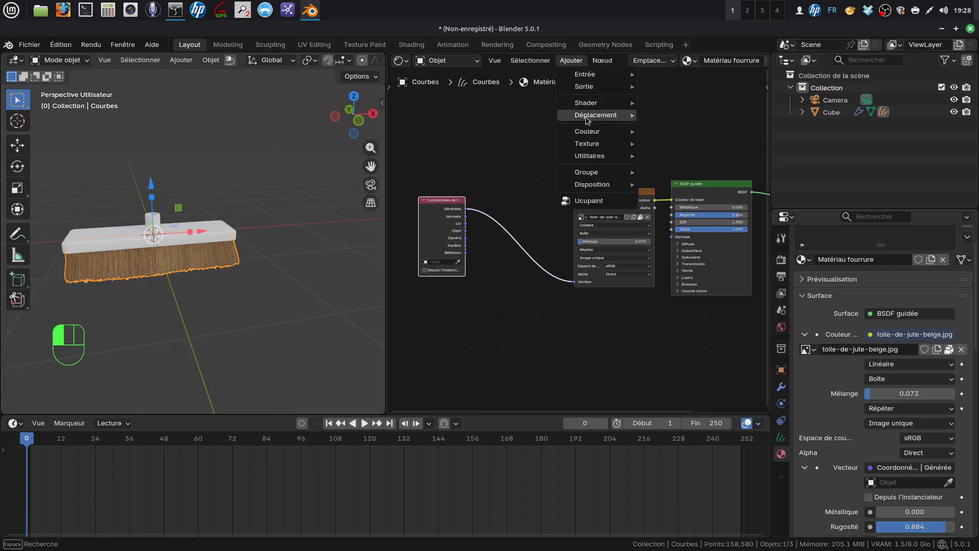
mouse_move(580, 126)
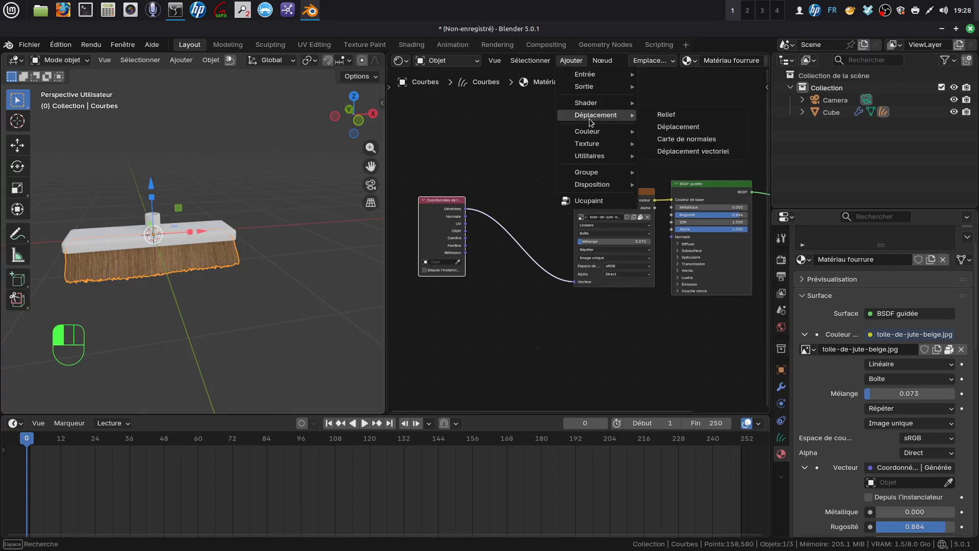
mouse_move(593, 155)
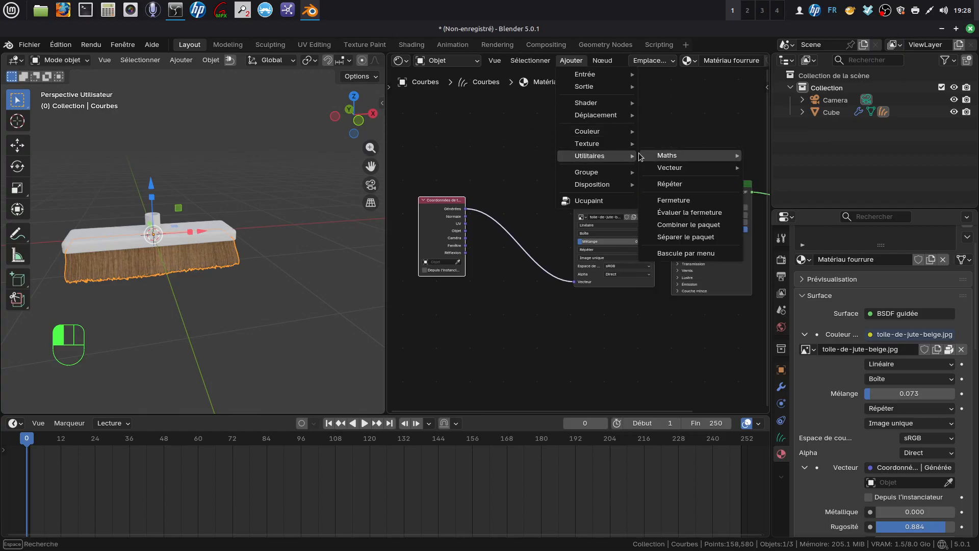
mouse_move(661, 169)
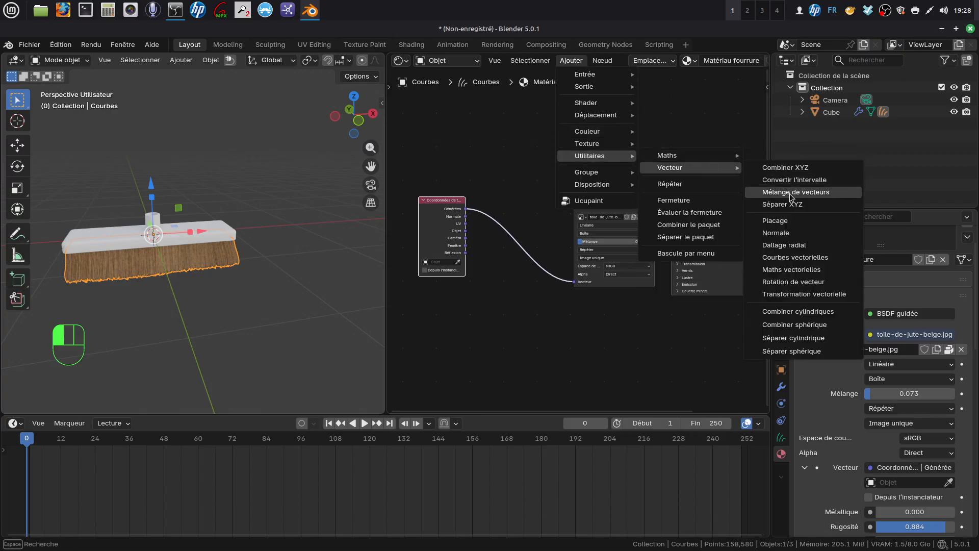
left_click(787, 222)
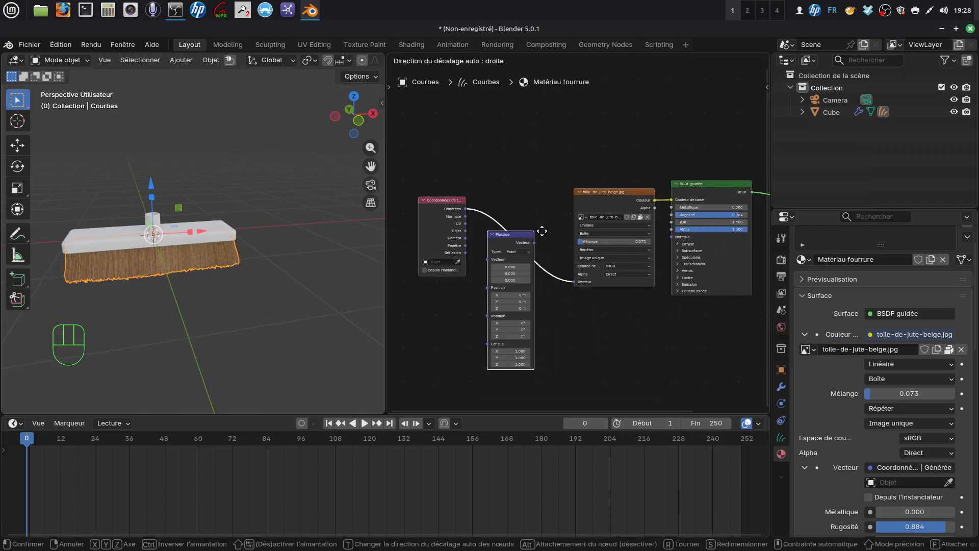
left_click(511, 245)
Replace the image in the fur material's image texture with torchon1.jpg from the tissus folder.
scroll(153, 233, "up", 5)
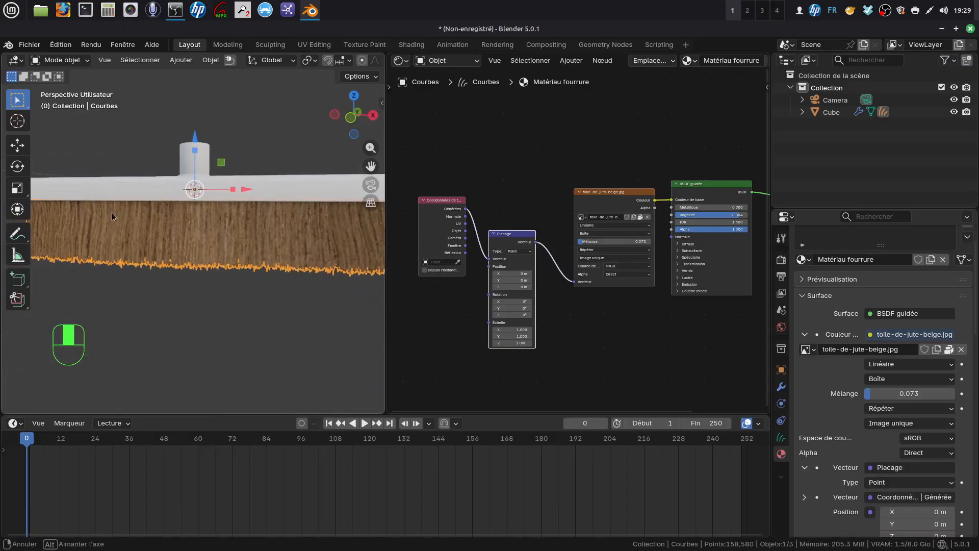
middle_click_drag(568, 271, 465, 291)
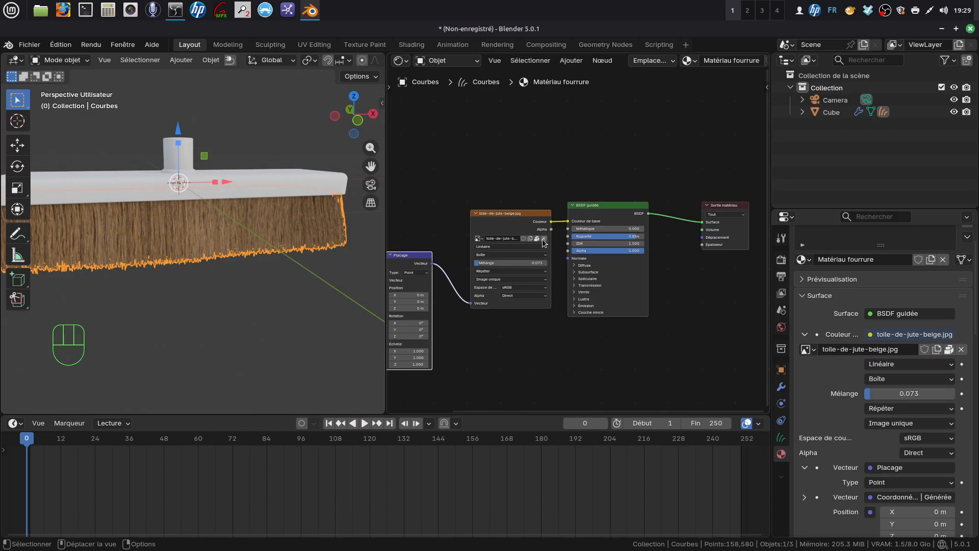
left_click(544, 238)
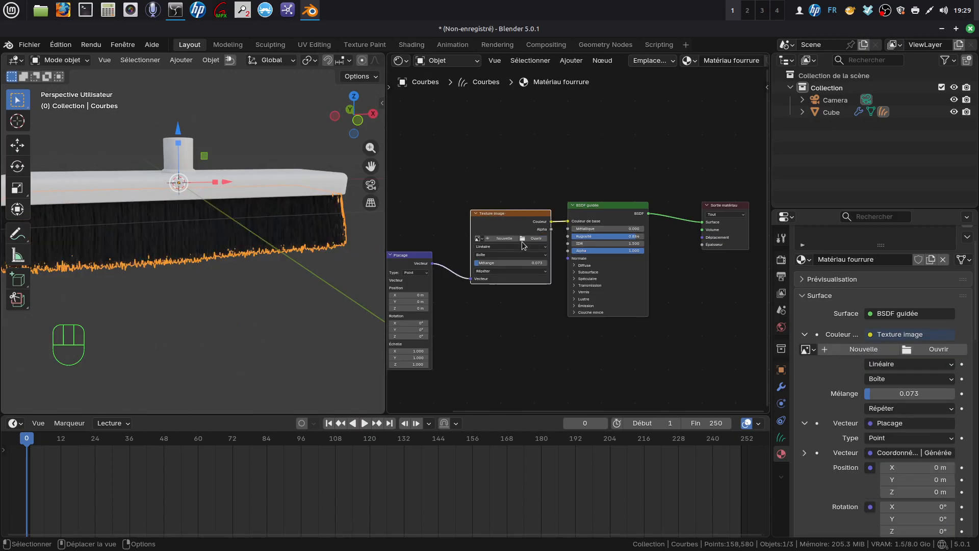
left_click(522, 241)
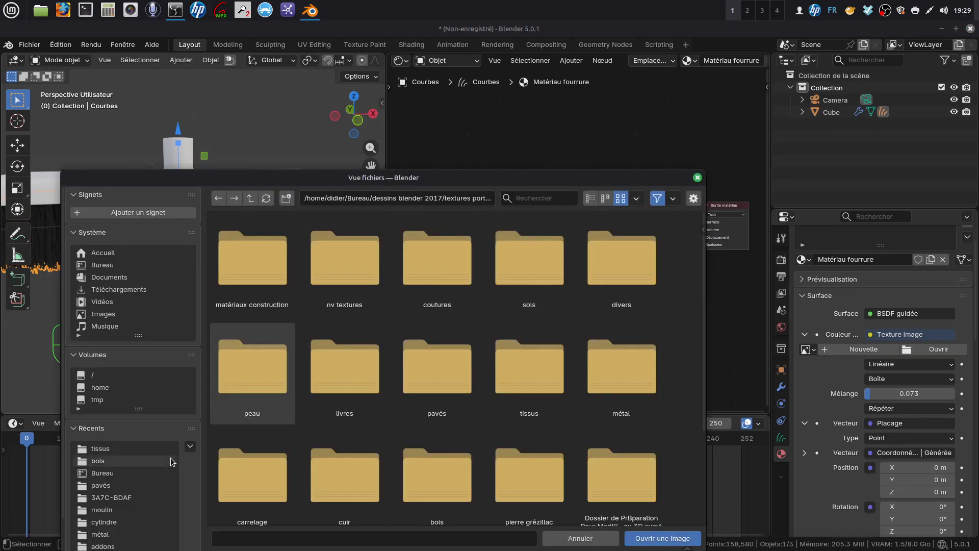
left_click(140, 449)
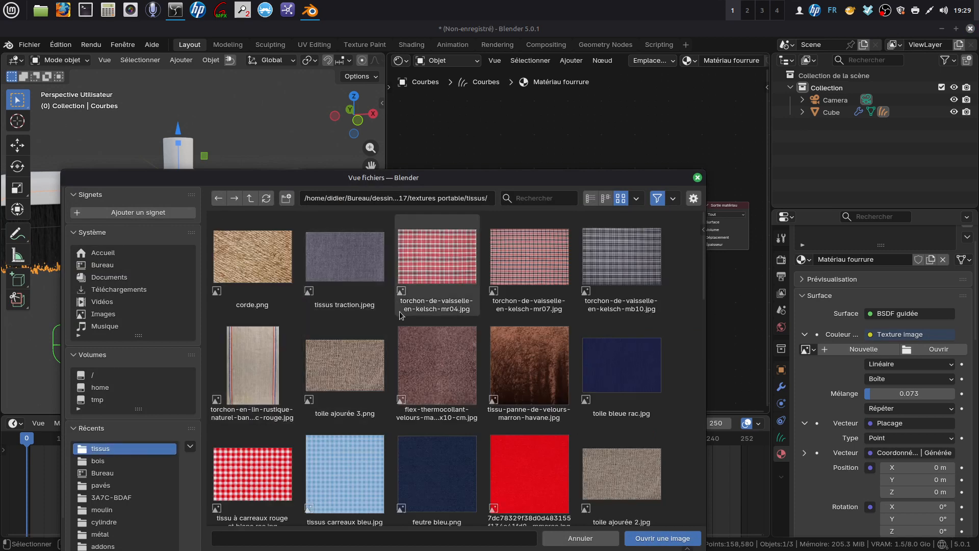
scroll(399, 311, "down", 3)
scroll(401, 317, "down", 2)
scroll(401, 318, "down", 2)
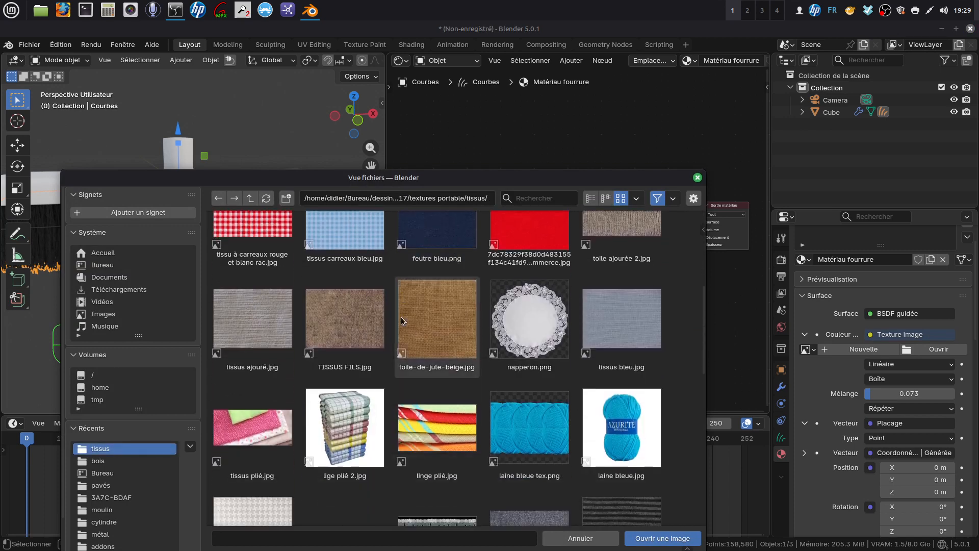
scroll(401, 318, "up", 2)
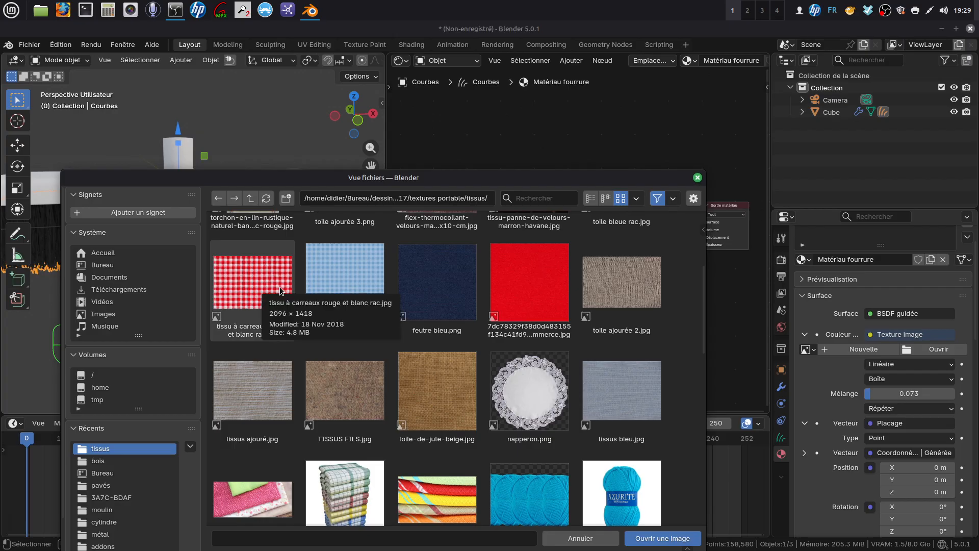
scroll(279, 289, "down", 5)
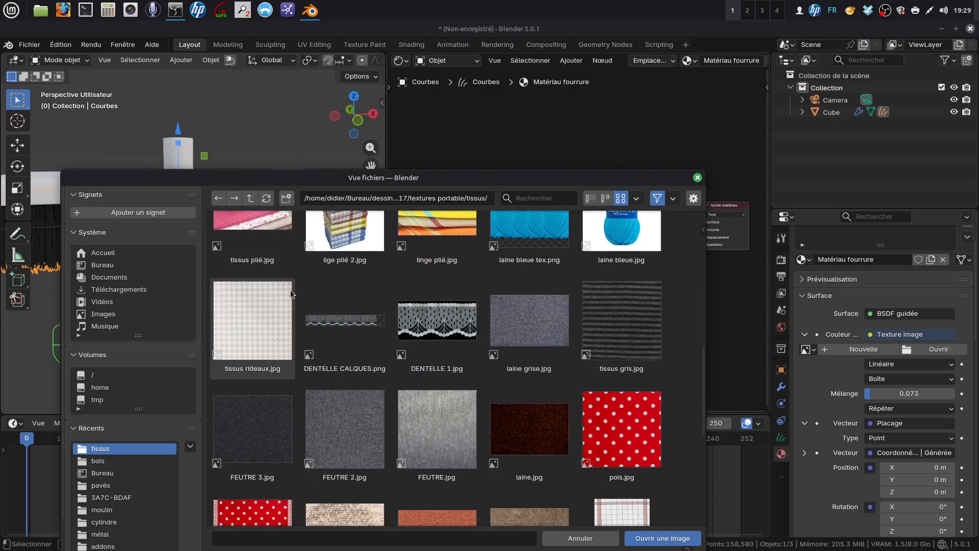
scroll(291, 294, "down", 5)
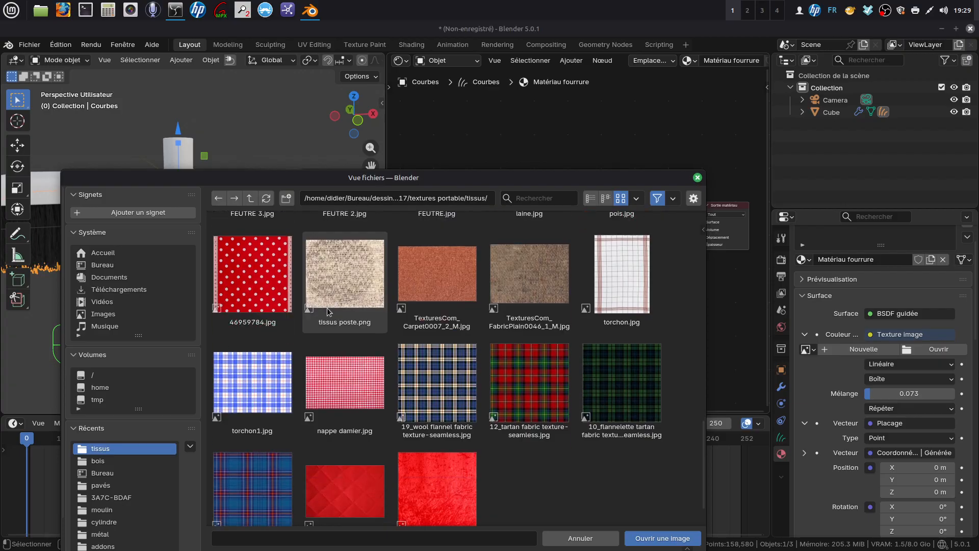
scroll(326, 308, "down", 1)
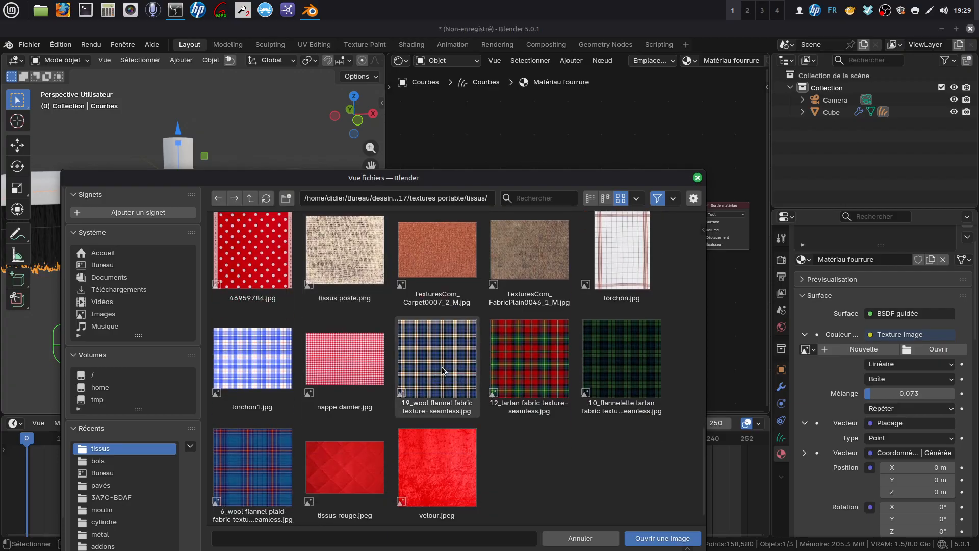
scroll(443, 371, "down", 1)
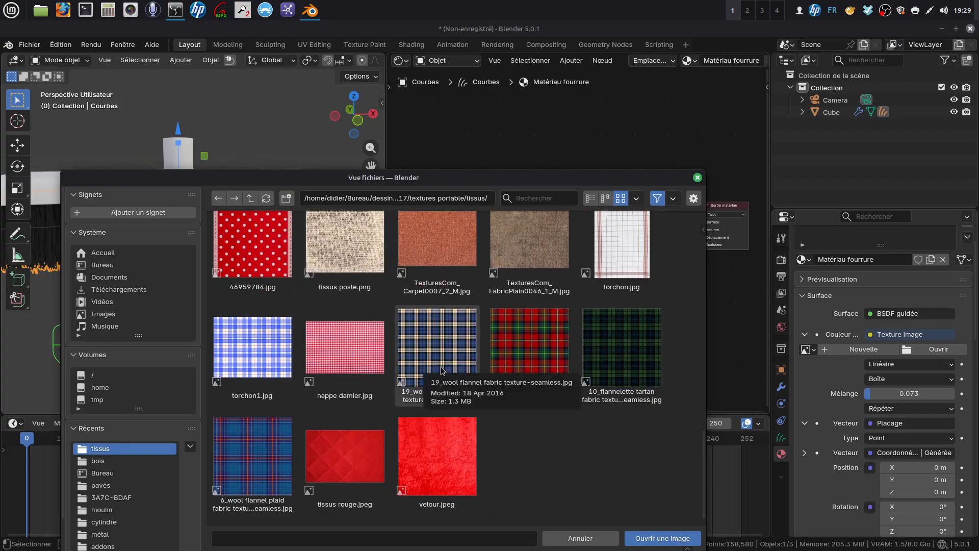
left_click(261, 348)
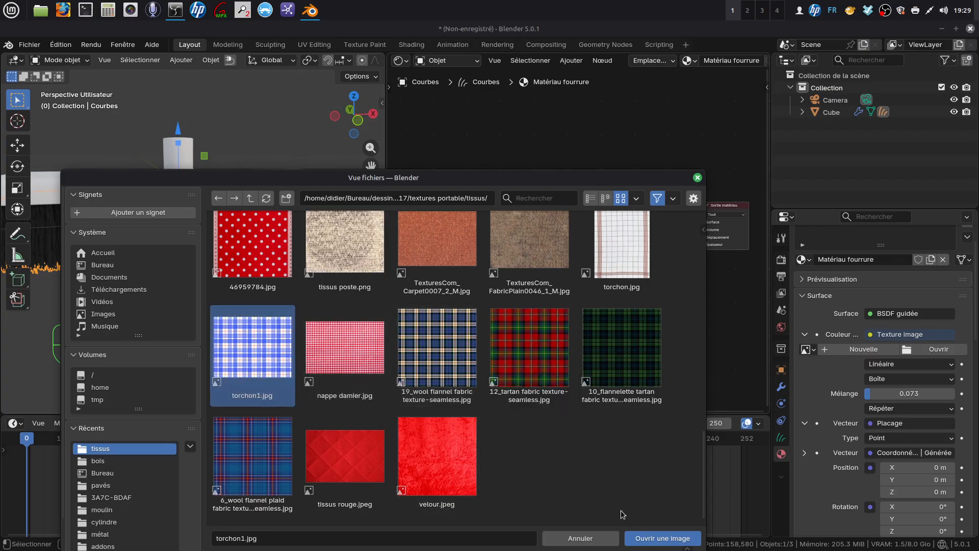
left_click(635, 538)
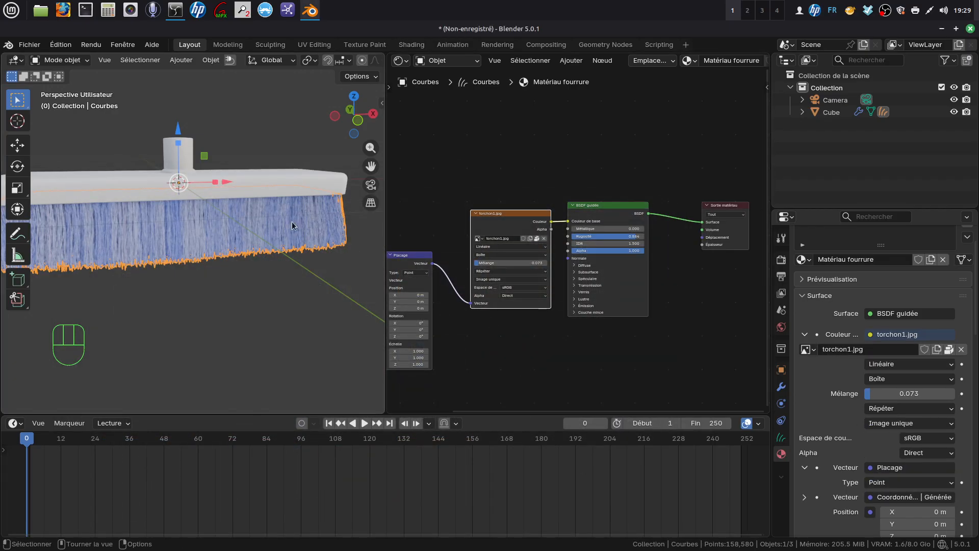
Move the Texture Coordinate and Mapping nodes farther away from the image texture node.
mouse_move(292, 222)
middle_mouse_down()
mouse_move(246, 127)
mouse_move(258, 106)
mouse_move(298, 165)
mouse_move(285, 196)
middle_mouse_up()
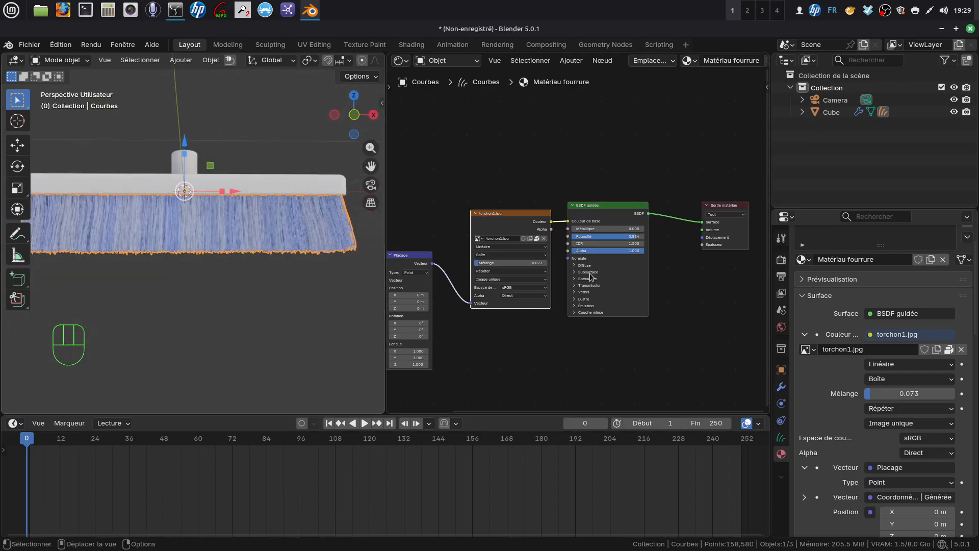
scroll(591, 276, "down", 3)
scroll(535, 266, "down", 1)
middle_click_drag(536, 265, 596, 260)
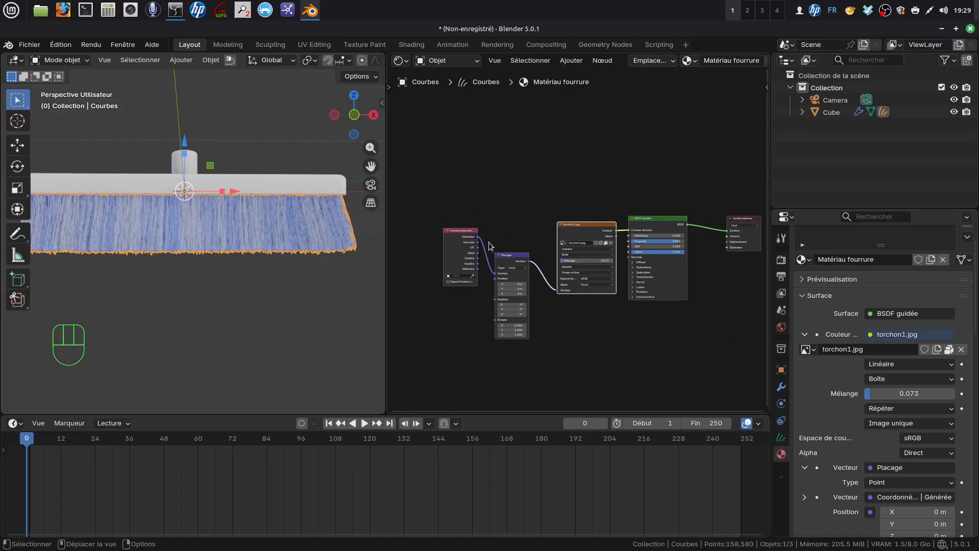
left_click_drag(457, 247, 407, 232)
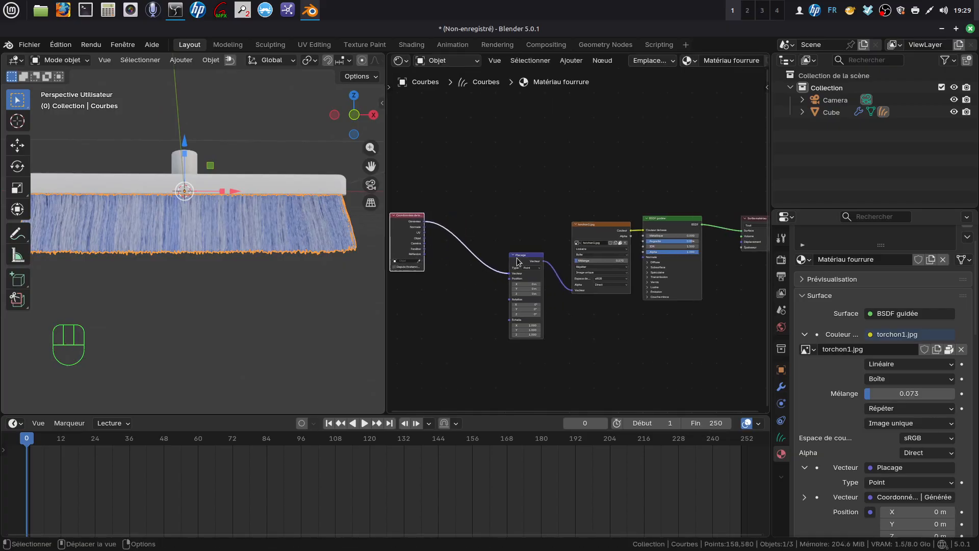
left_click_drag(518, 261, 459, 234)
Apply the scale of the bristle curves object.
mouse_move(154, 271)
middle_mouse_down()
mouse_move(141, 178)
mouse_move(148, 169)
mouse_move(167, 177)
middle_mouse_up()
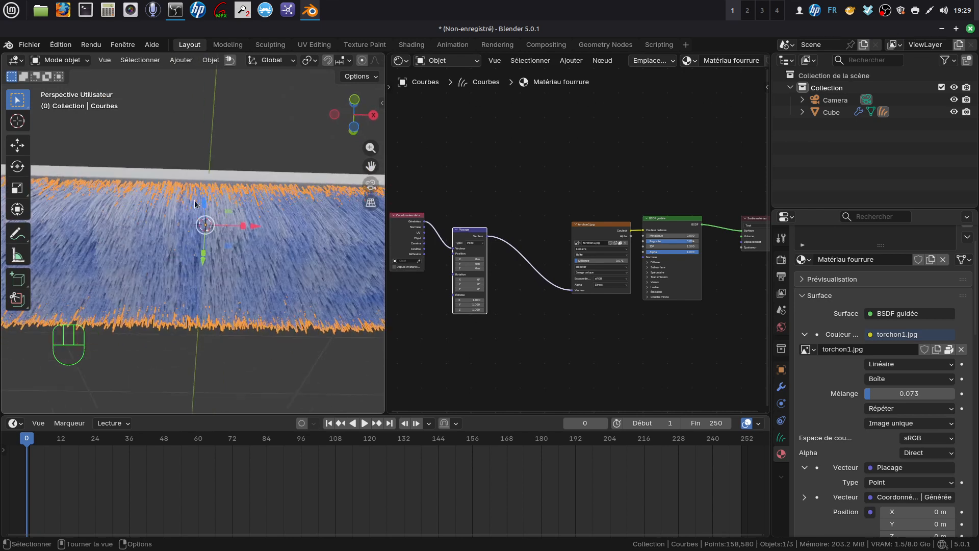
scroll(420, 304, "up", 5)
scroll(526, 367, "up", 4)
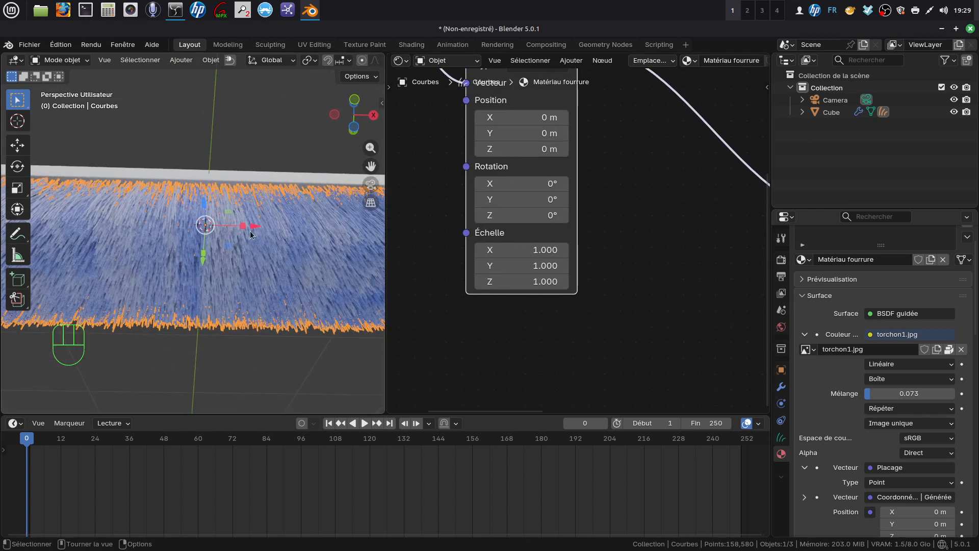
scroll(303, 251, "down", 3)
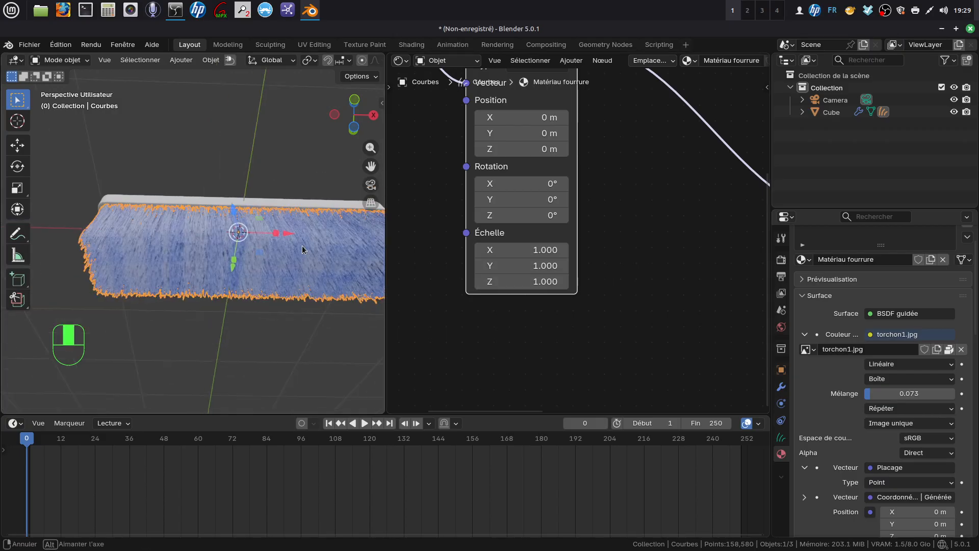
key("ctrl+a")
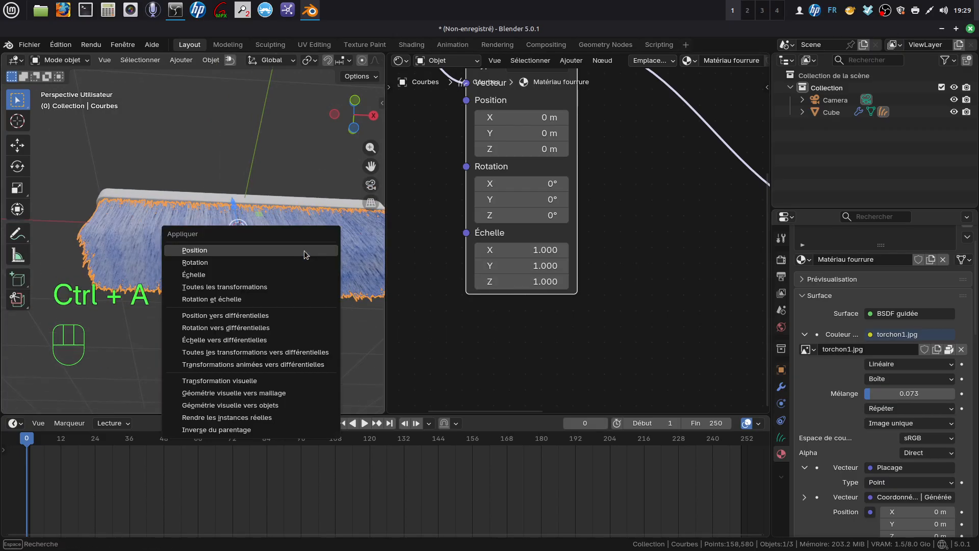
left_click(258, 275)
mouse_move(262, 259)
middle_mouse_down()
mouse_move(269, 225)
mouse_move(255, 223)
mouse_move(252, 247)
middle_mouse_up()
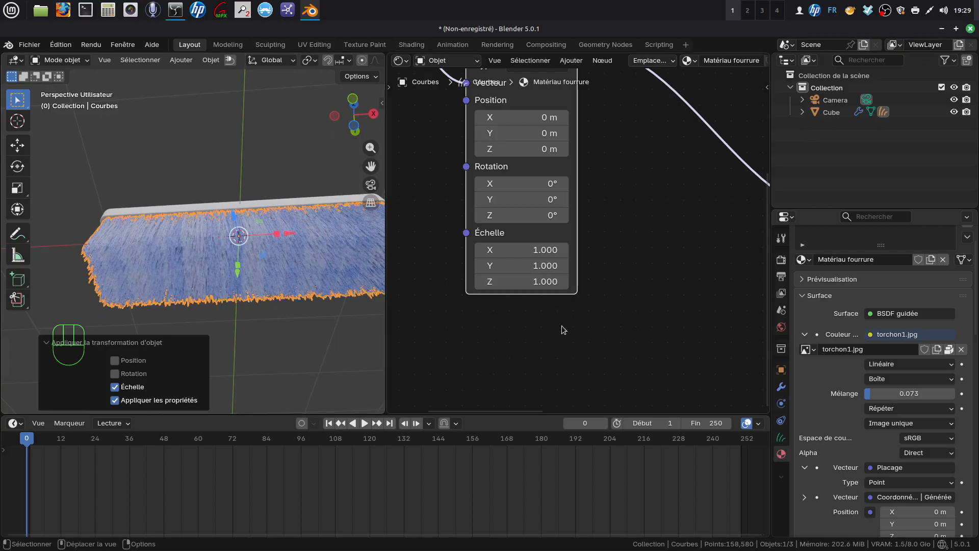
Set the Mapping node's X scale to 2.400.
scroll(562, 326, "up", 1)
scroll(558, 307, "up", 1)
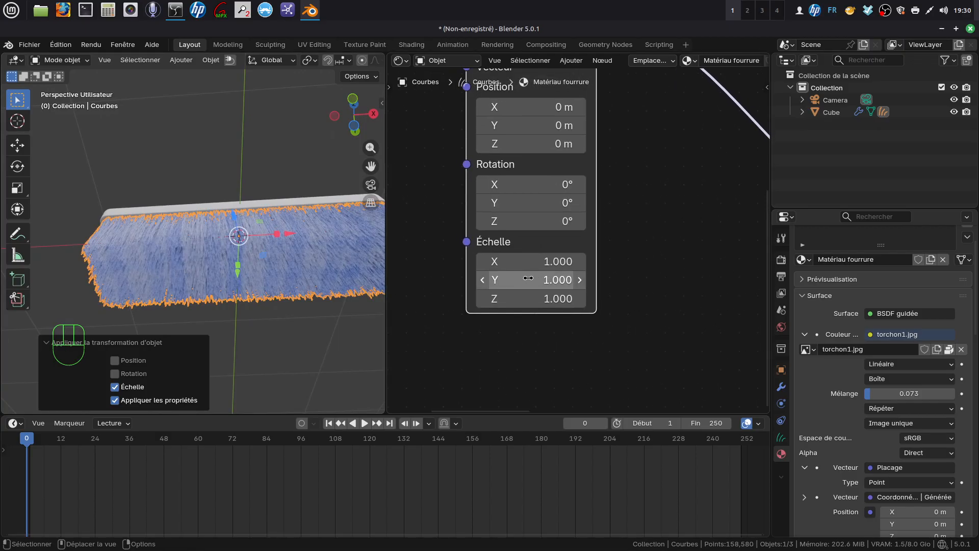
mouse_move(529, 262)
left_mouse_down()
mouse_move(554, 261)
mouse_move(526, 263)
left_mouse_up()
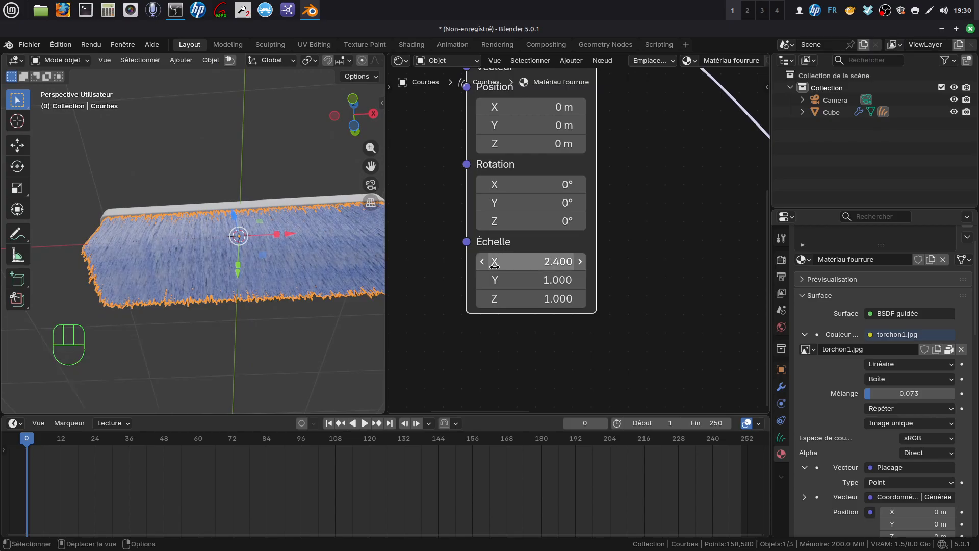
Add a Gamma color node to the fur material's node tree.
mouse_move(274, 271)
middle_mouse_down()
mouse_move(296, 336)
mouse_move(354, 338)
mouse_move(332, 259)
mouse_move(240, 306)
mouse_move(275, 318)
middle_mouse_up()
scroll(660, 220, "down", 3)
middle_click_drag(654, 204, 493, 261)
scroll(494, 261, "down", 3)
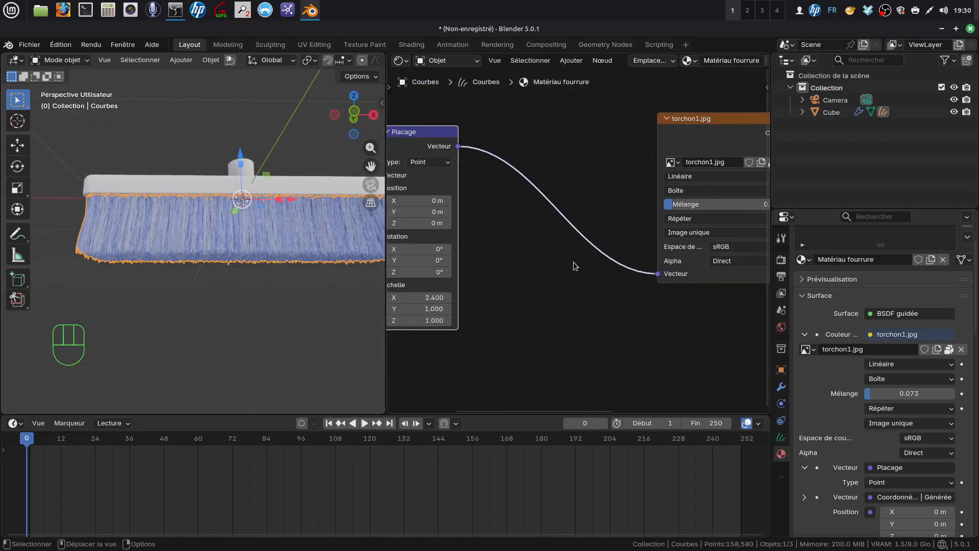
middle_click_drag(576, 266, 539, 280)
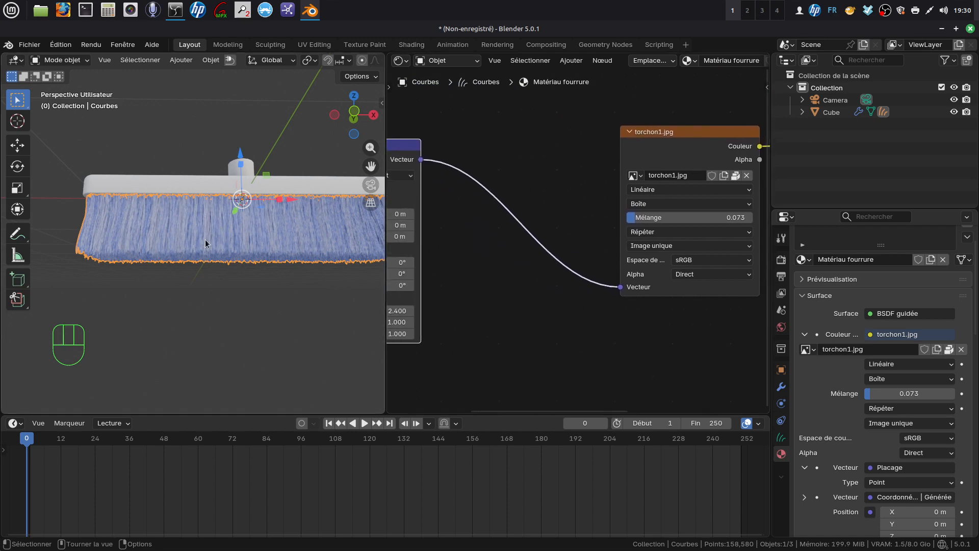
mouse_move(239, 238)
middle_mouse_down()
mouse_move(250, 255)
mouse_move(266, 209)
mouse_move(261, 240)
middle_mouse_up()
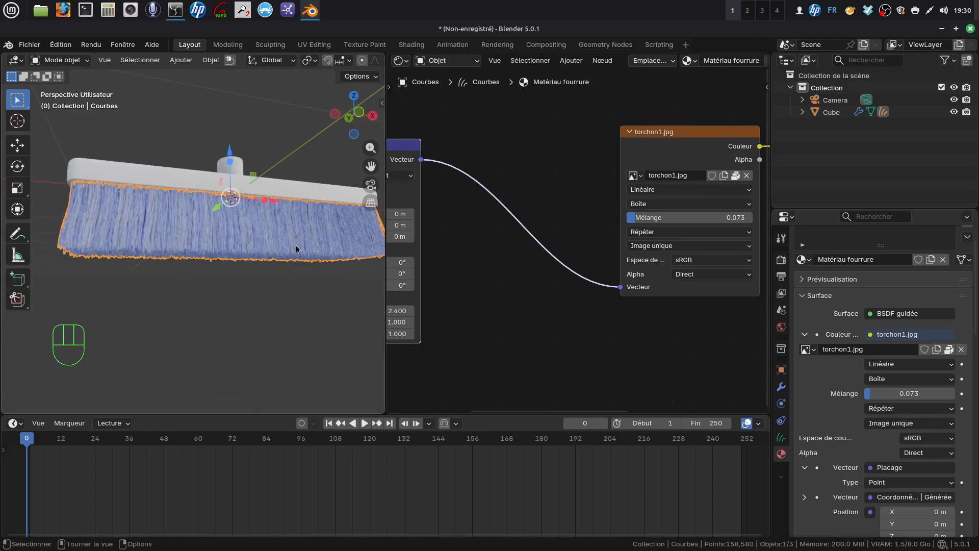
middle_click_drag(550, 182, 573, 225)
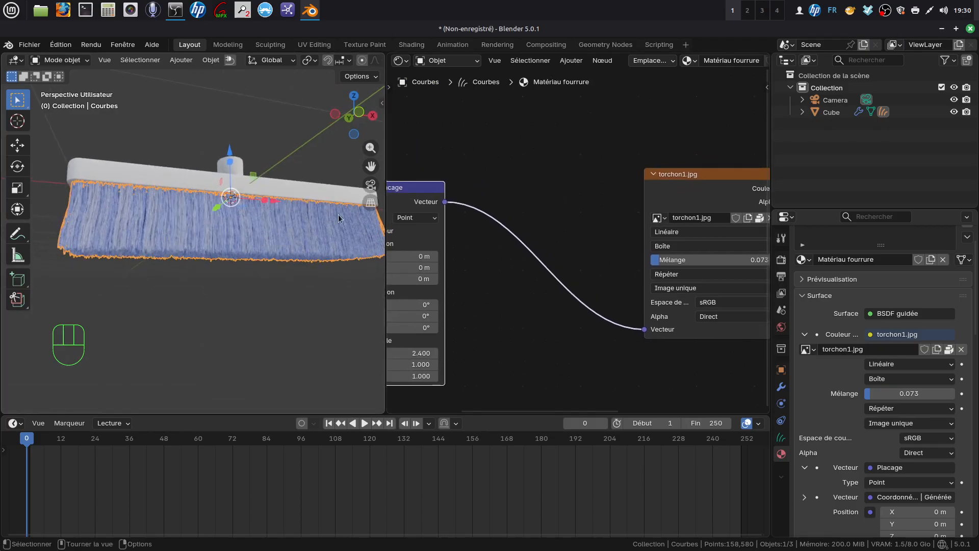
scroll(652, 65, "down", 4)
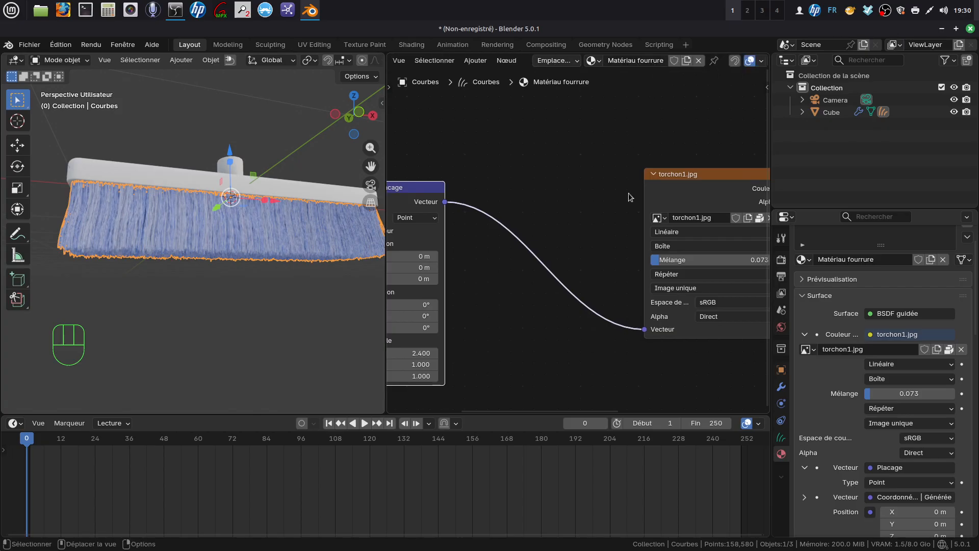
left_click(475, 61)
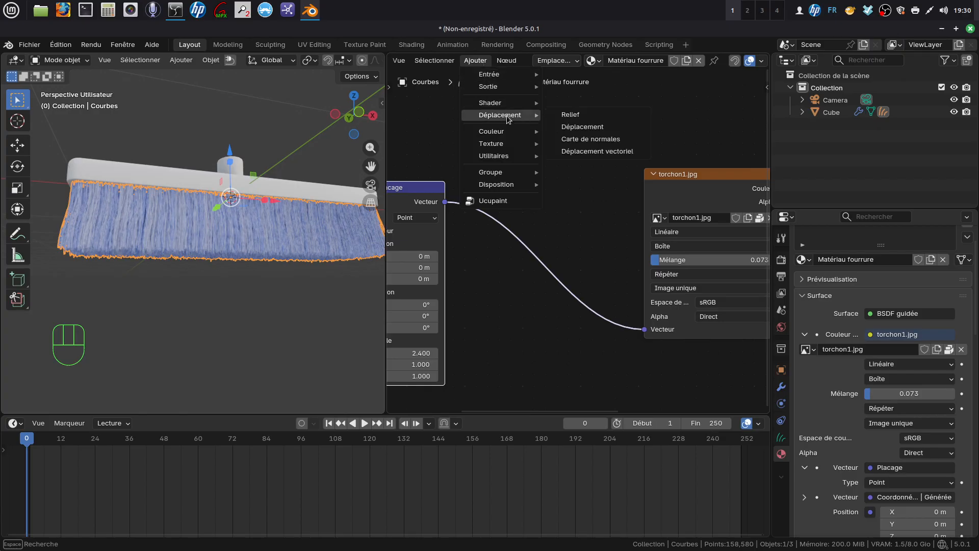
mouse_move(494, 133)
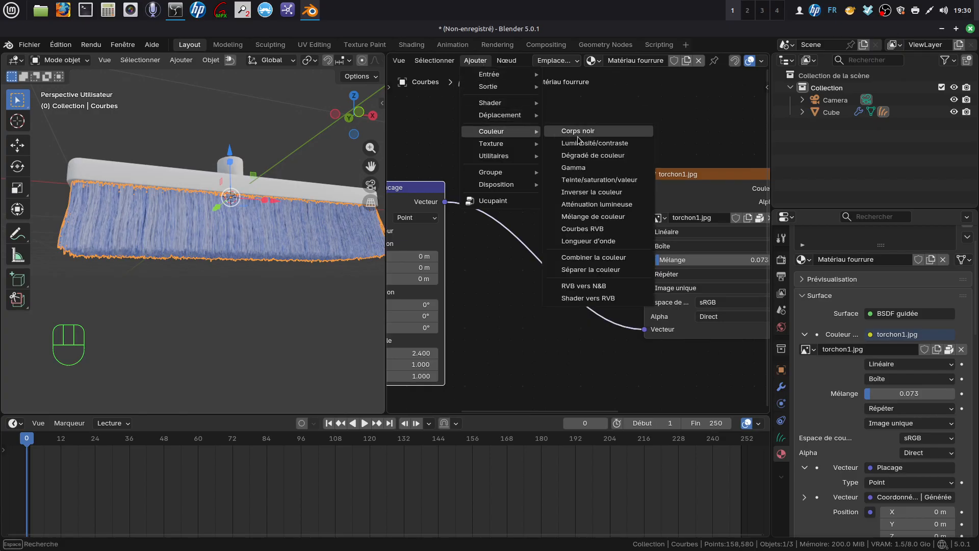
left_click(587, 167)
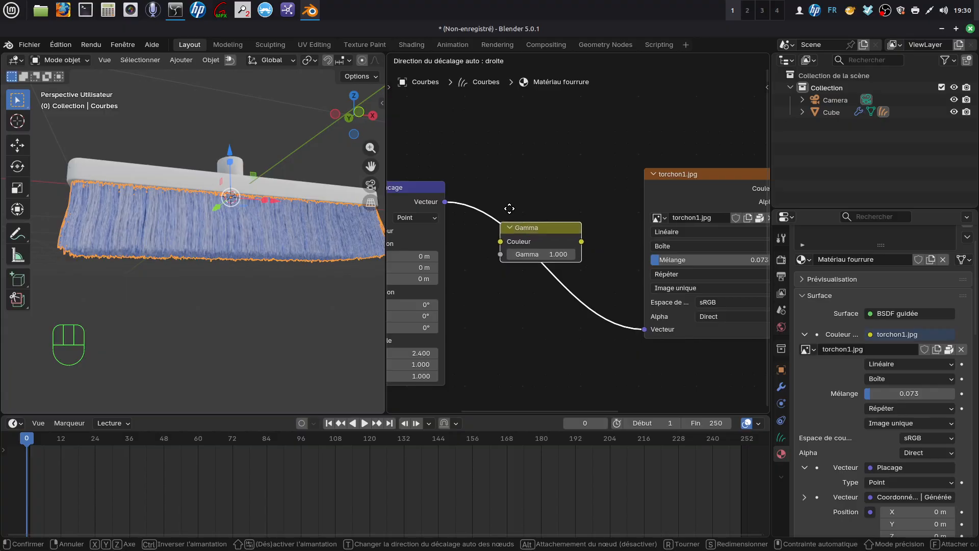
left_click(517, 136)
Set the Gamma node's value to 1.800 and link the image texture's color straight to the shader's base color, bypassing the Gamma node.
middle_click_drag(521, 214, 715, 251)
left_click_drag(514, 227, 399, 261)
mouse_move(406, 190)
left_mouse_down()
mouse_move(477, 199)
mouse_move(574, 234)
mouse_move(549, 239)
mouse_move(631, 239)
left_mouse_up()
scroll(564, 310, "up", 2)
mouse_move(306, 266)
middle_mouse_down()
mouse_move(324, 193)
mouse_move(268, 295)
mouse_move(203, 308)
mouse_move(299, 306)
middle_mouse_up()
scroll(302, 300, "down", 3)
middle_click_drag(515, 286, 591, 303)
mouse_move(600, 219)
left_mouse_down()
mouse_move(612, 269)
mouse_move(590, 283)
mouse_move(666, 223)
mouse_move(742, 226)
left_mouse_up()
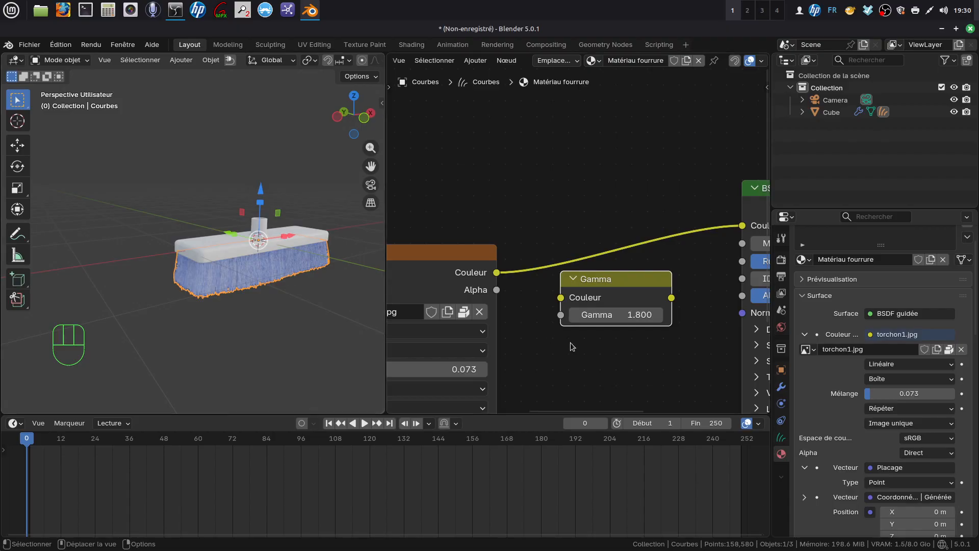
Replace the fur material's image texture with TISSUS FILS.jpg from the tissus folder.
middle_click_drag(571, 346, 634, 298)
scroll(473, 257, "down", 2)
middle_click_drag(474, 258, 499, 237)
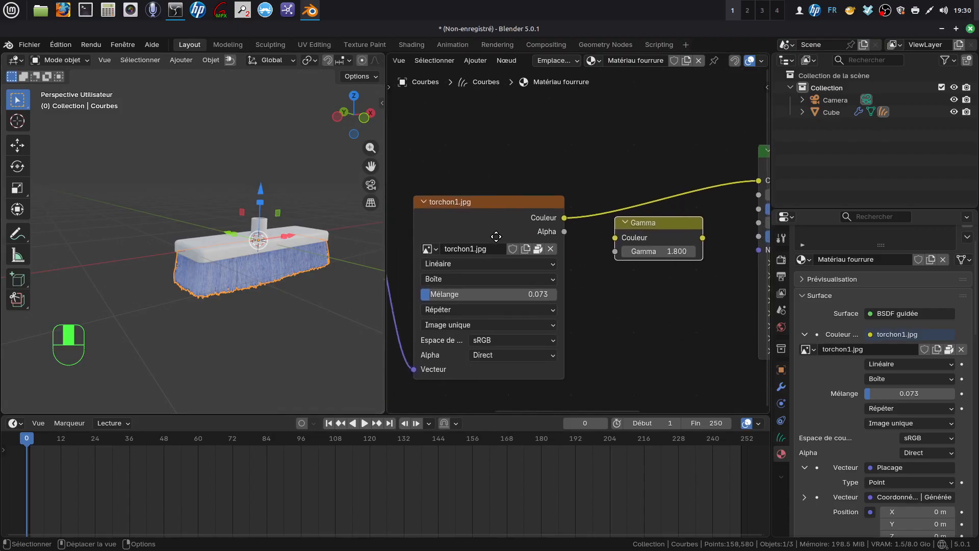
left_click(552, 249)
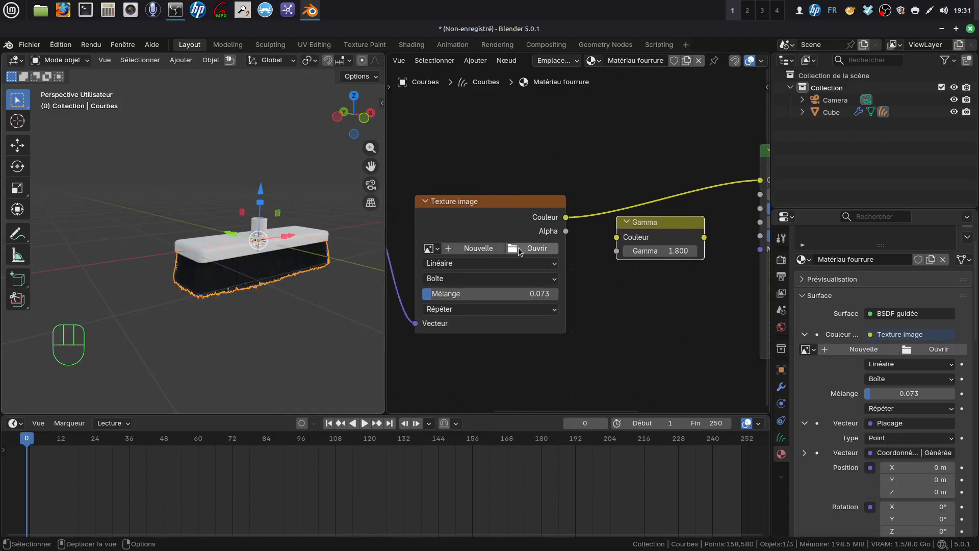
left_click(518, 247)
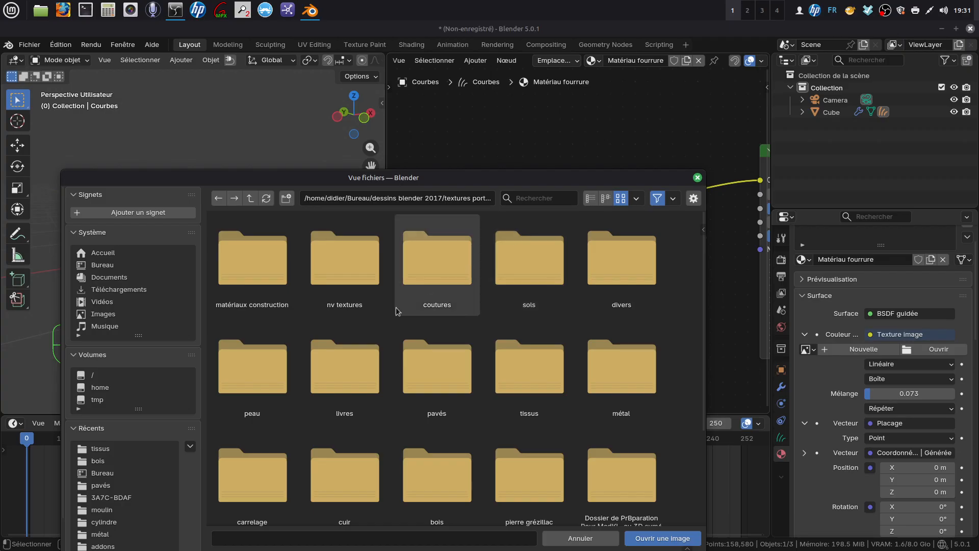
left_click(126, 447)
scroll(427, 353, "down", 2)
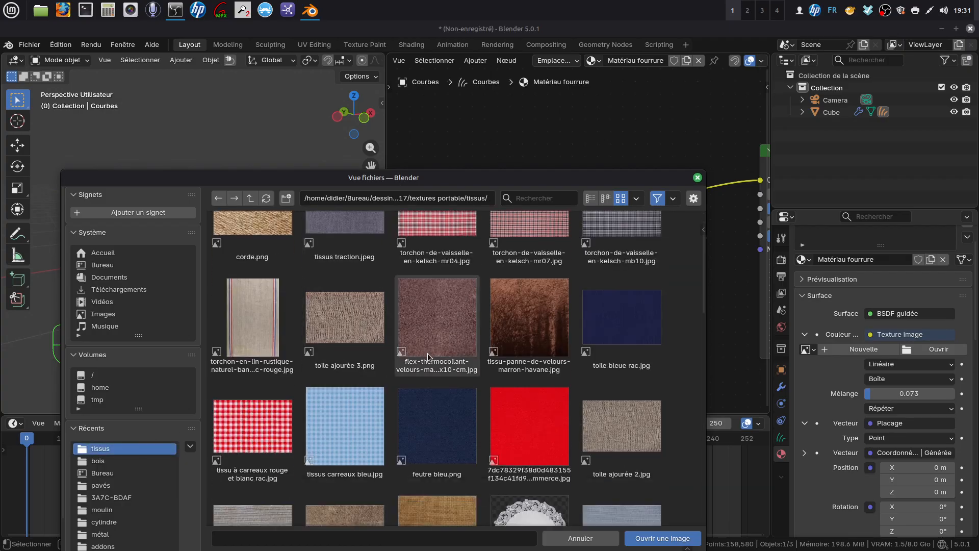
scroll(436, 350, "down", 3)
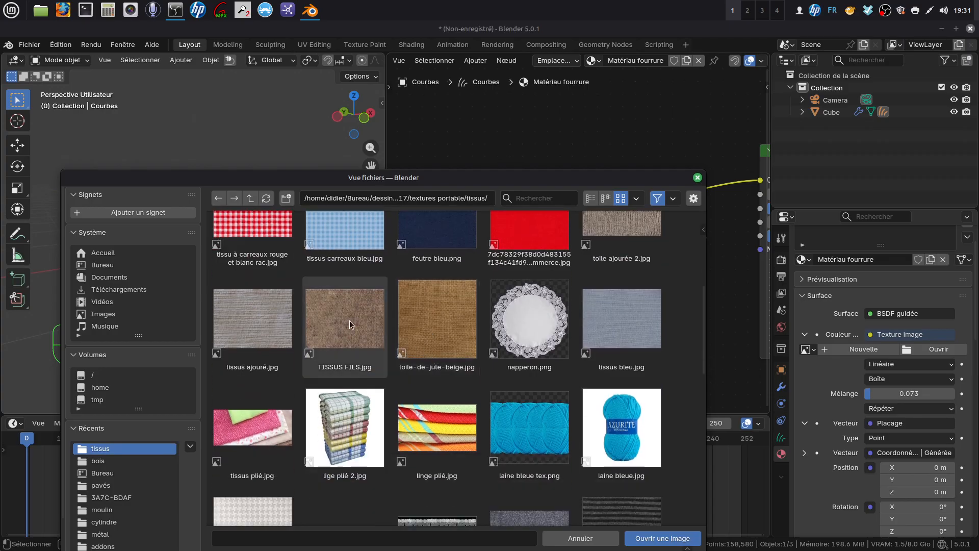
left_click(347, 313)
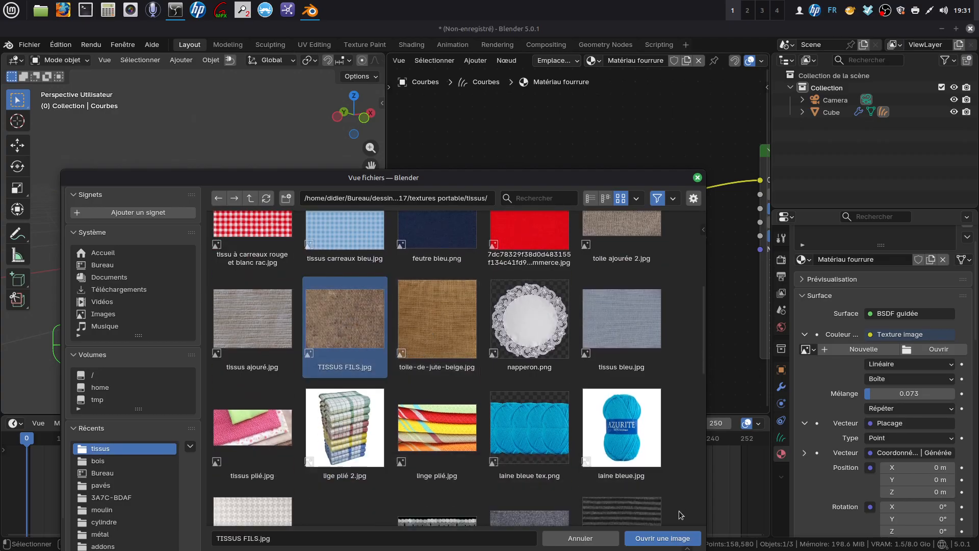
Insert the Gamma node between the fur image texture and the shader's base color, and set its value to 0.800.
scroll(299, 271, "up", 5)
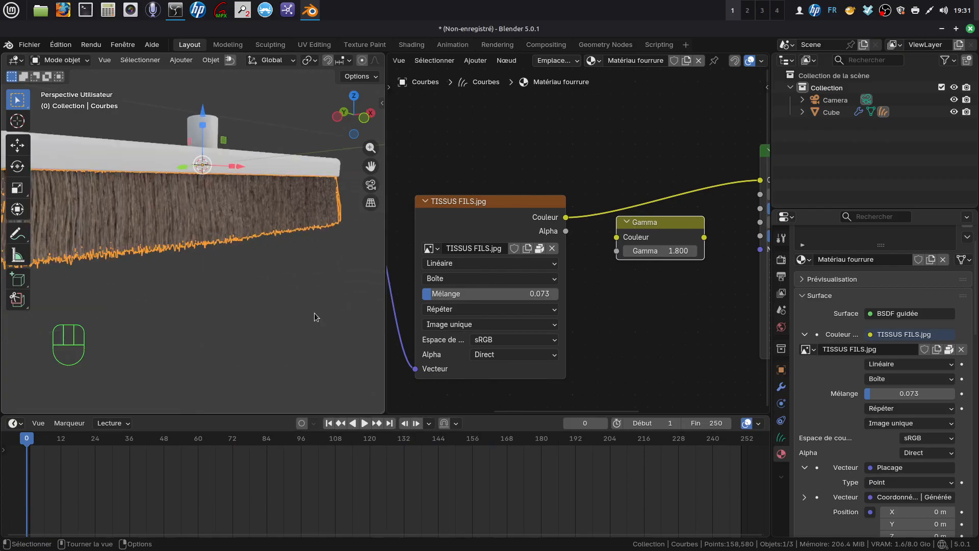
mouse_move(274, 248)
middle_mouse_down()
mouse_move(215, 236)
mouse_move(203, 209)
mouse_move(307, 250)
mouse_move(274, 261)
middle_mouse_up()
scroll(307, 249, "down", 4)
left_click(274, 260)
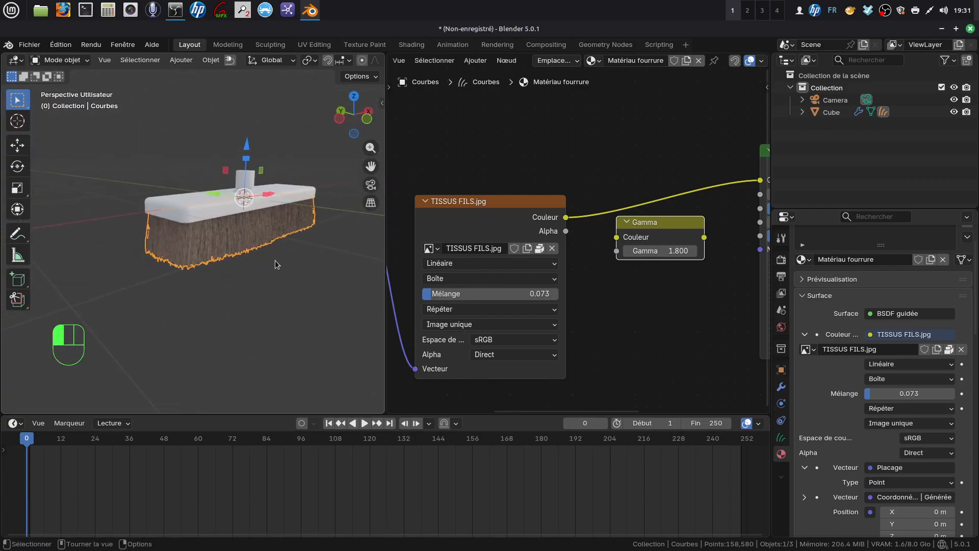
scroll(274, 268, "up", 2)
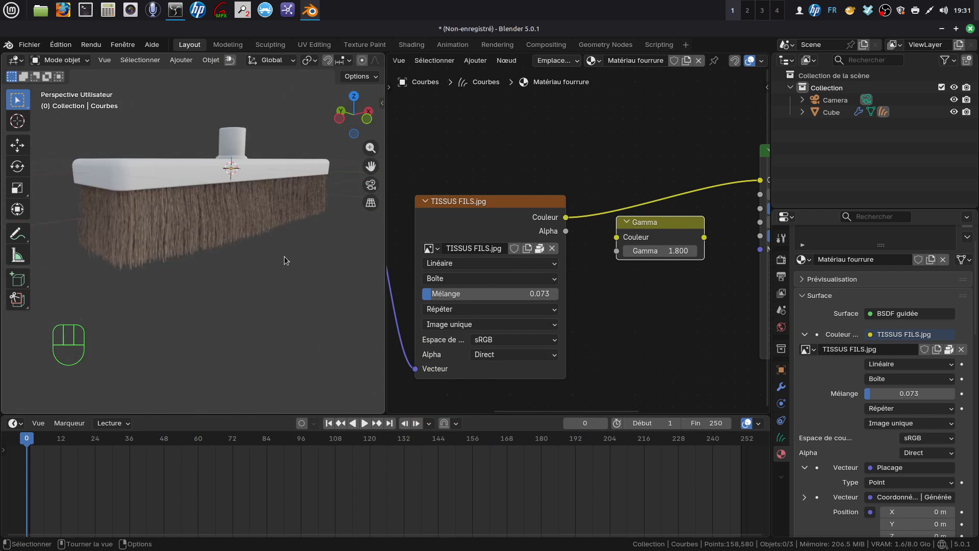
scroll(632, 280, "down", 1)
middle_click_drag(615, 280, 543, 310)
scroll(545, 309, "up", 1)
left_click_drag(594, 249, 595, 224)
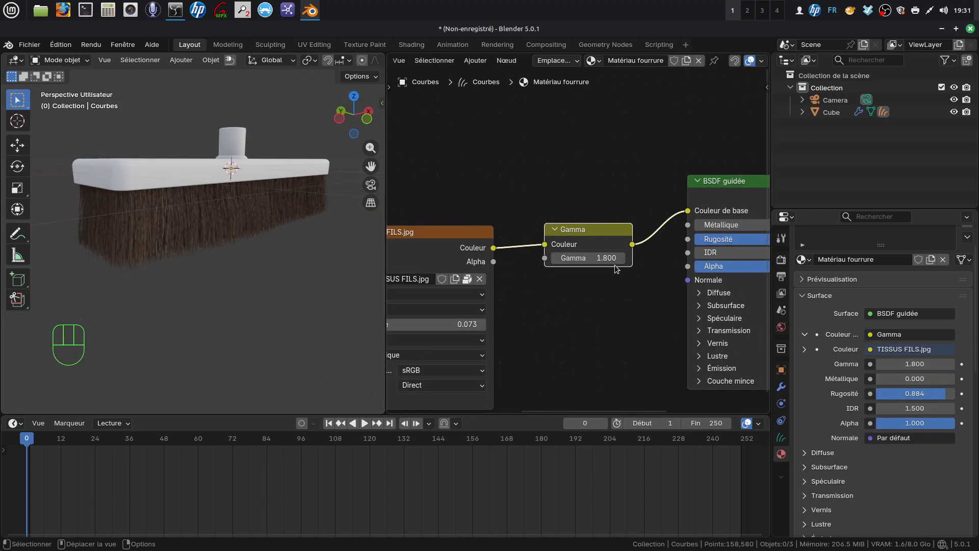
left_click_drag(615, 259, 590, 259)
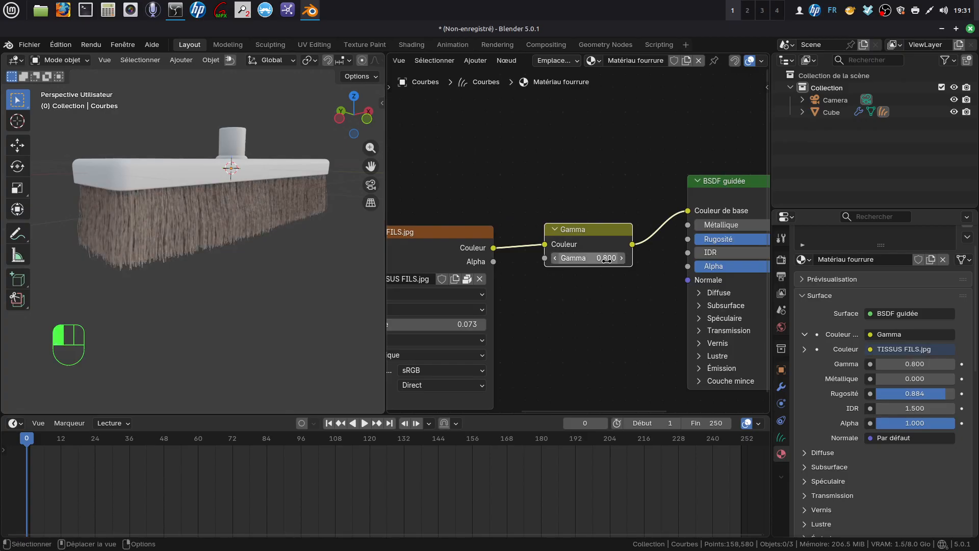
Apply the scale of the broom head object.
middle_click_drag(286, 219, 378, 222)
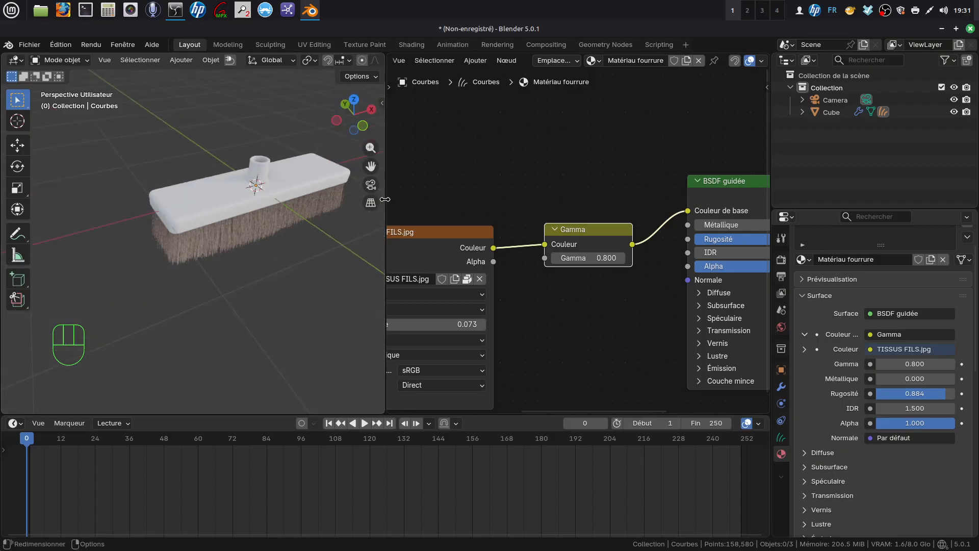
left_click_drag(385, 200, 520, 200)
middle_click_drag(317, 237, 346, 278, "shift")
scroll(353, 323, "up", 3)
left_click(273, 243)
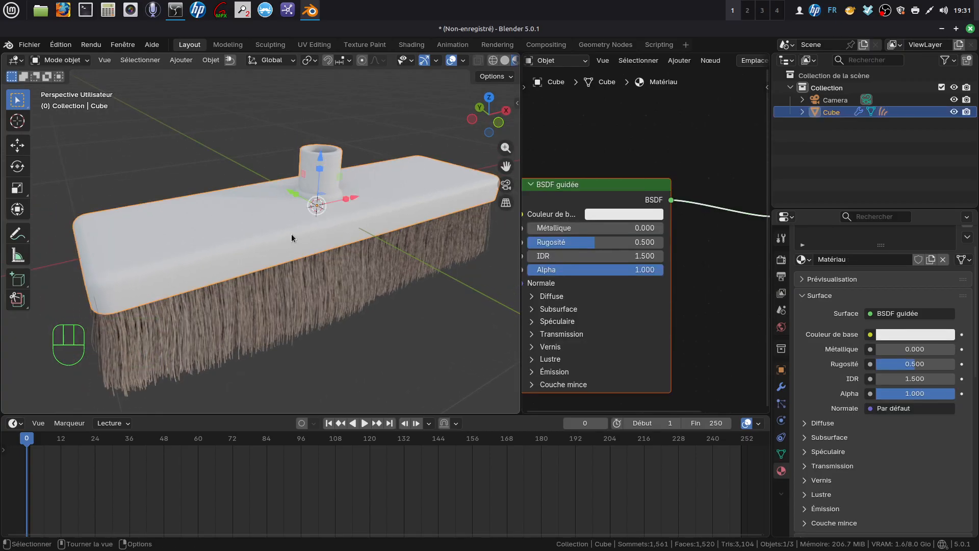
key("Tab")
middle_click_drag(289, 233, 292, 227)
key("Tab")
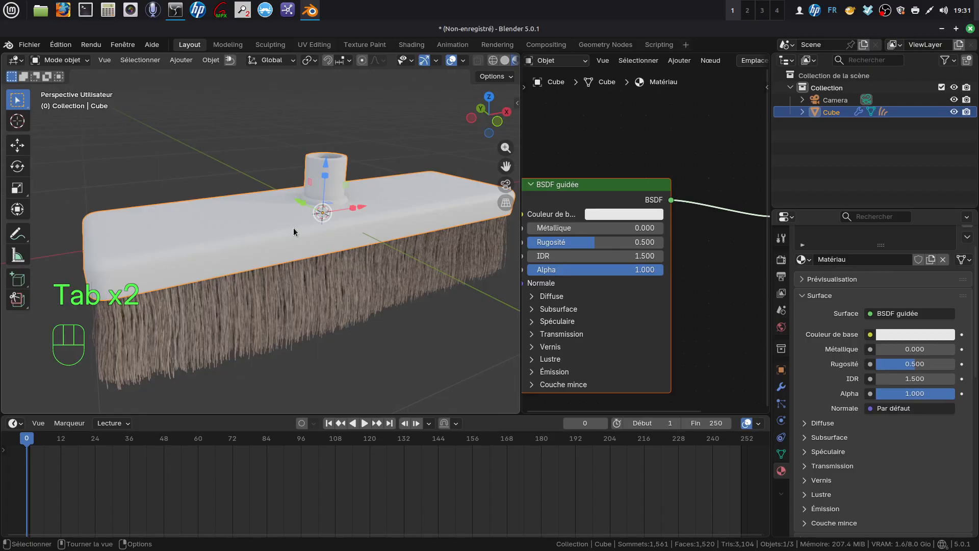
key("ctrl+a")
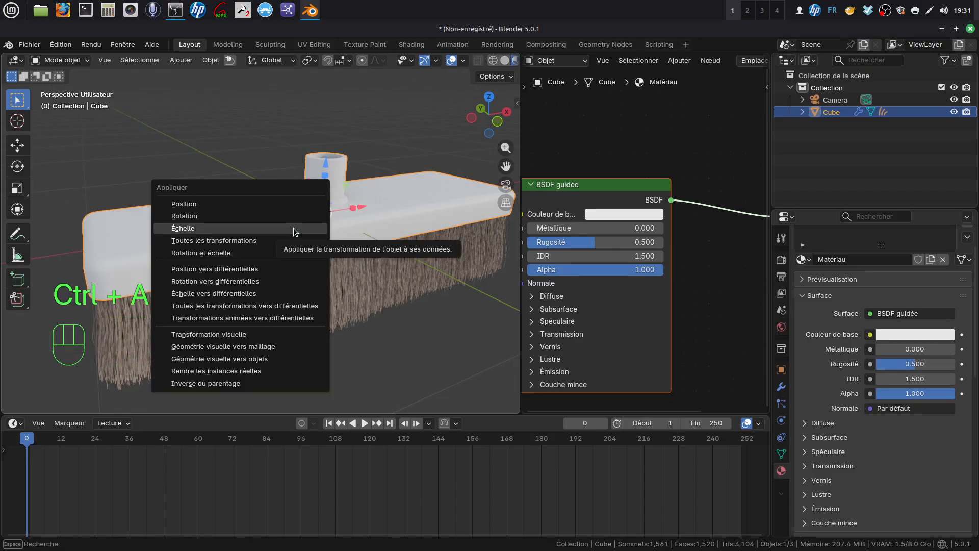
left_click(295, 230)
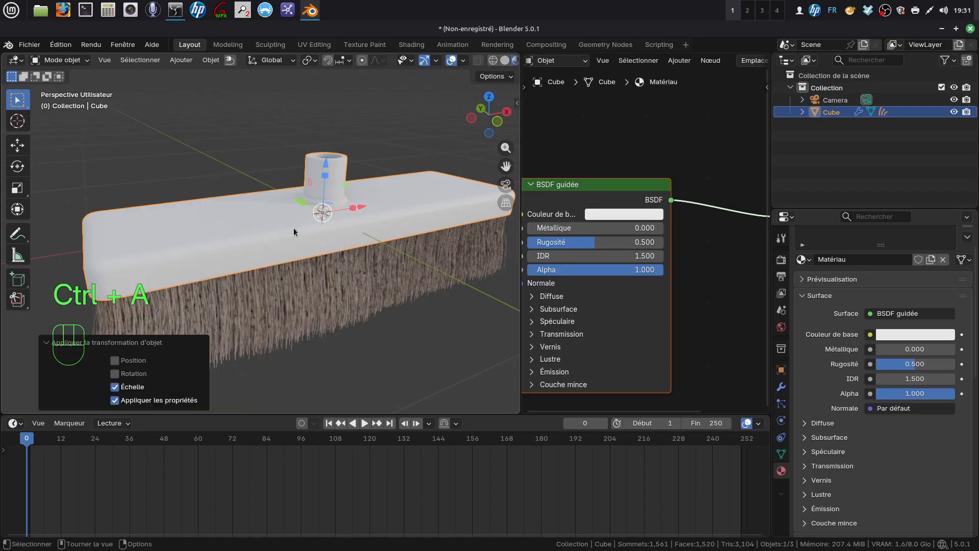
Assign an image texture to the head material's base color with Box (Boîte) projection and a blend of 0.150.
left_click(871, 334)
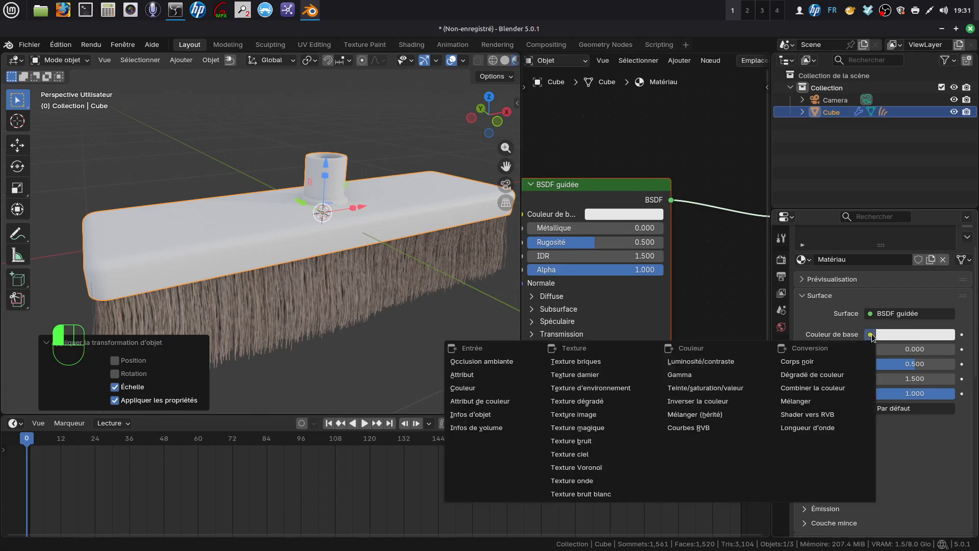
left_click(610, 414)
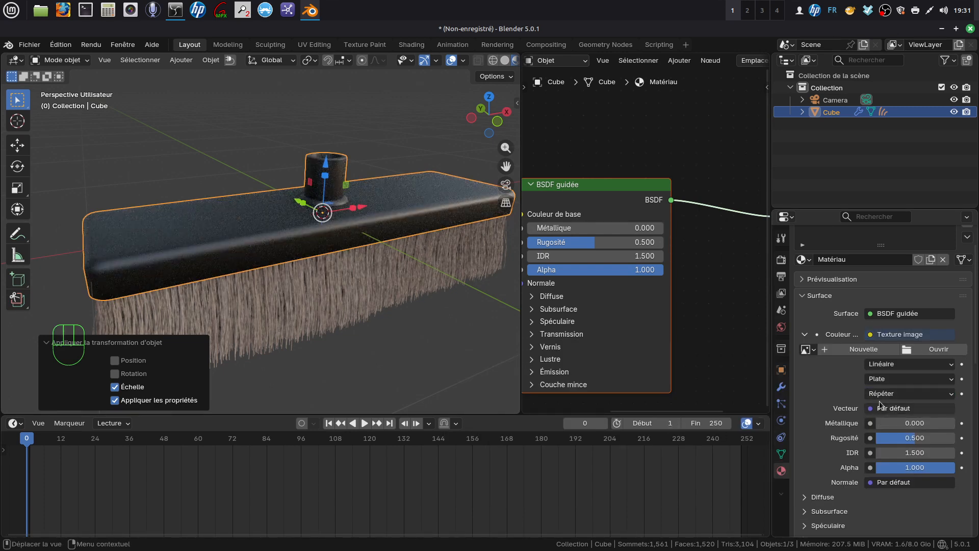
left_click(953, 381)
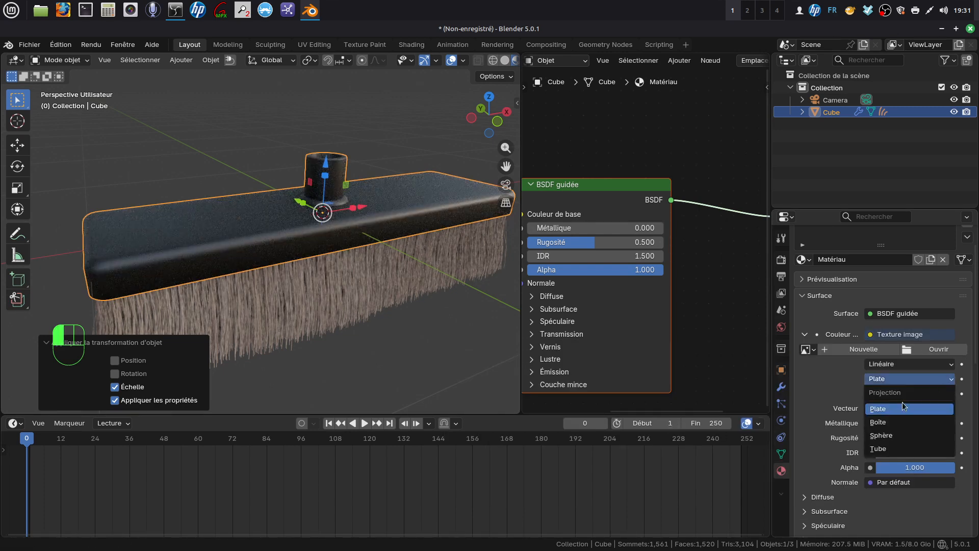
left_click(884, 424)
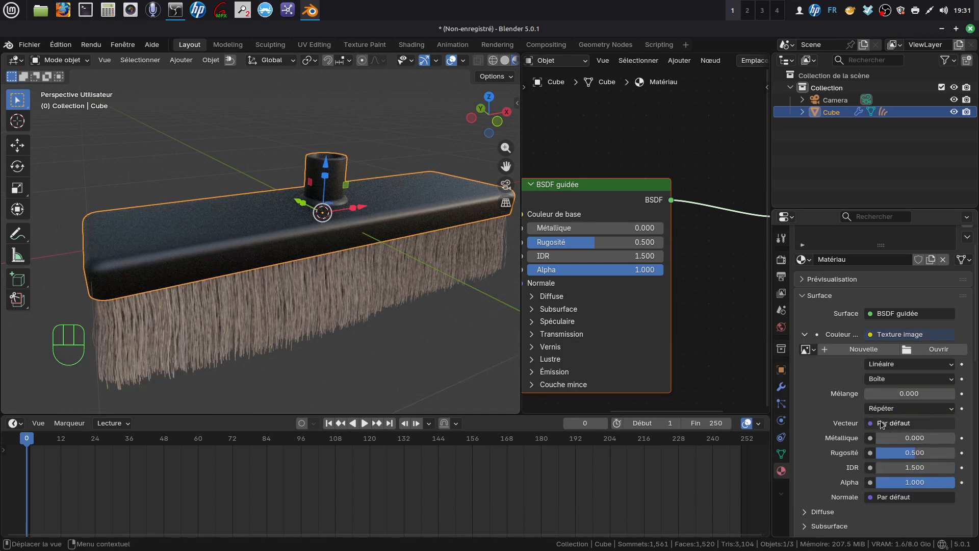
left_click_drag(883, 398, 897, 399)
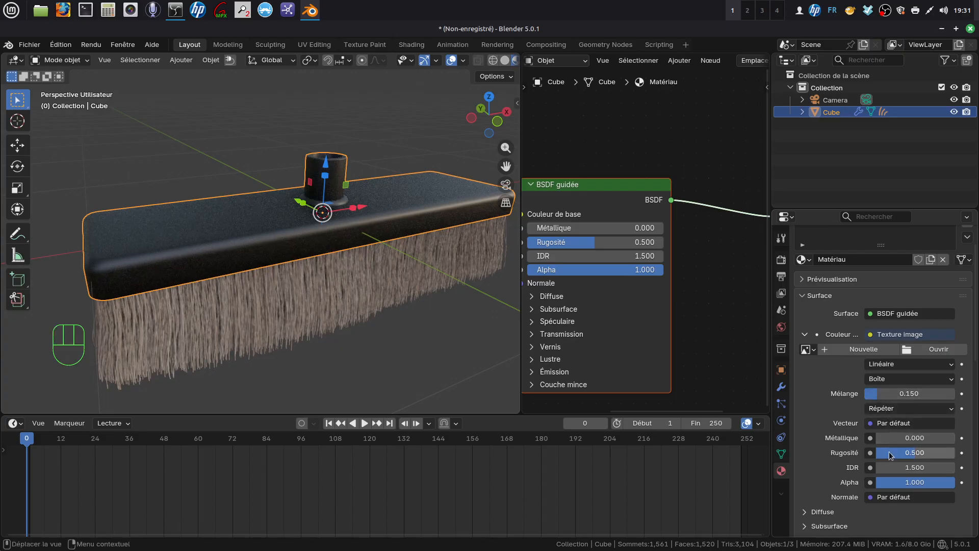
Drive the head texture's vector with Generated texture coordinates and set the material's roughness to 0.321.
left_click(871, 424)
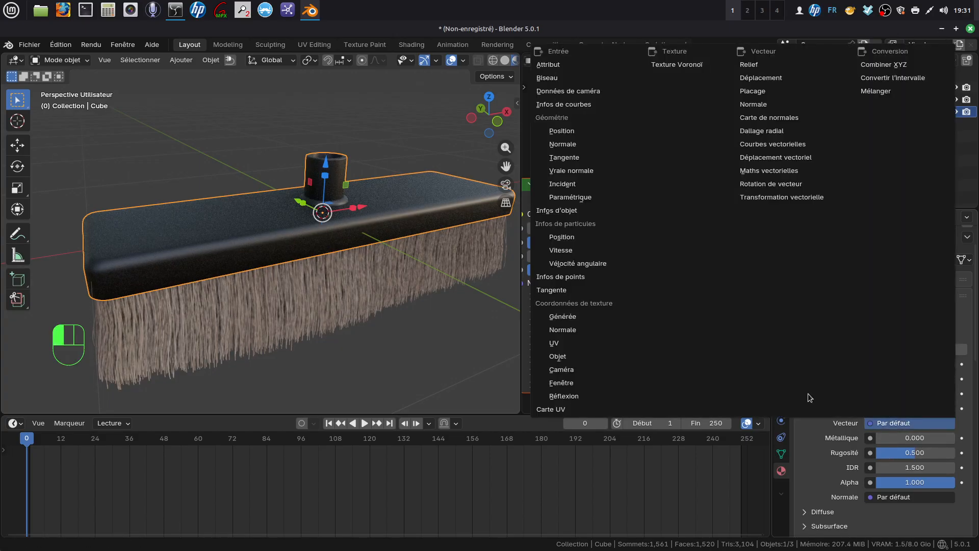
left_click(595, 319)
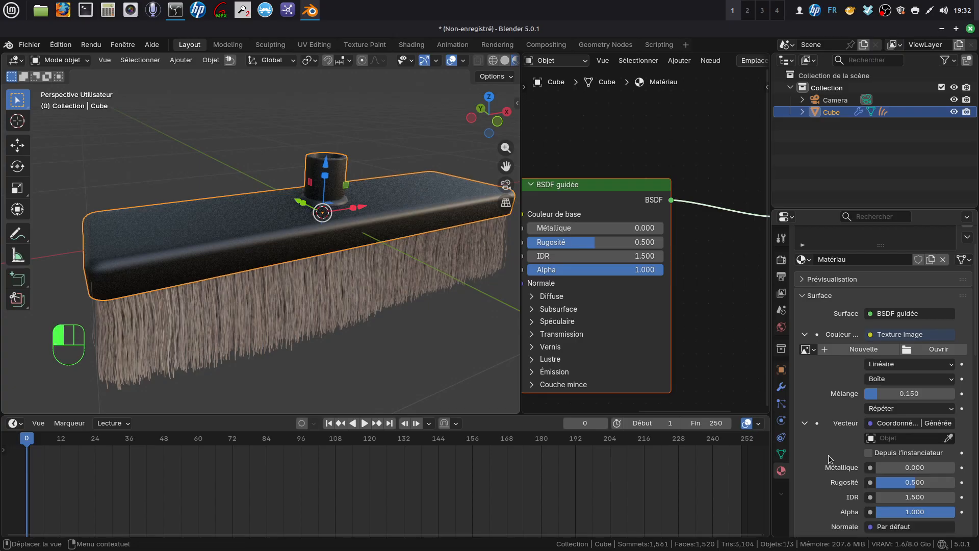
left_click_drag(913, 486, 899, 482)
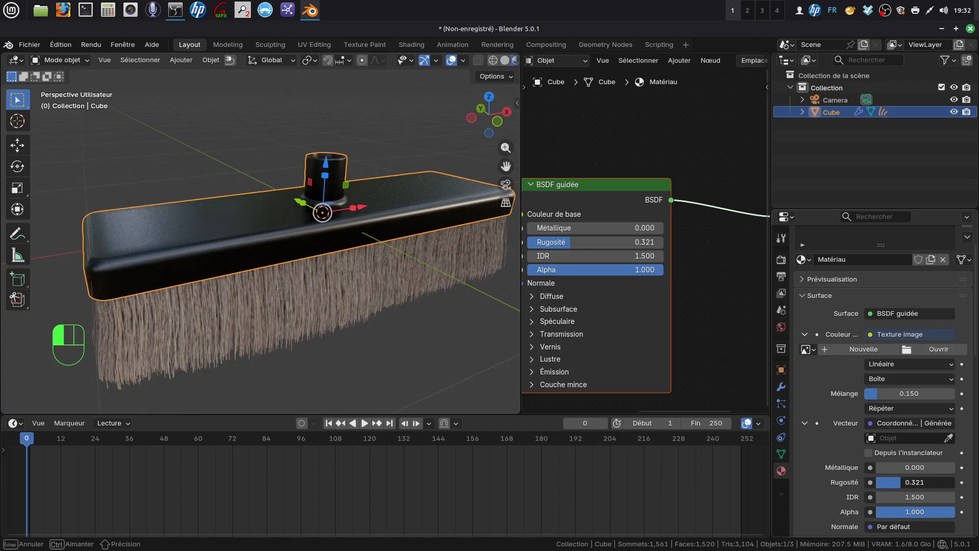
left_click_drag(899, 482, 900, 482)
Load buis 4.png from the bois folder as the broom head's texture image.
left_click(911, 351)
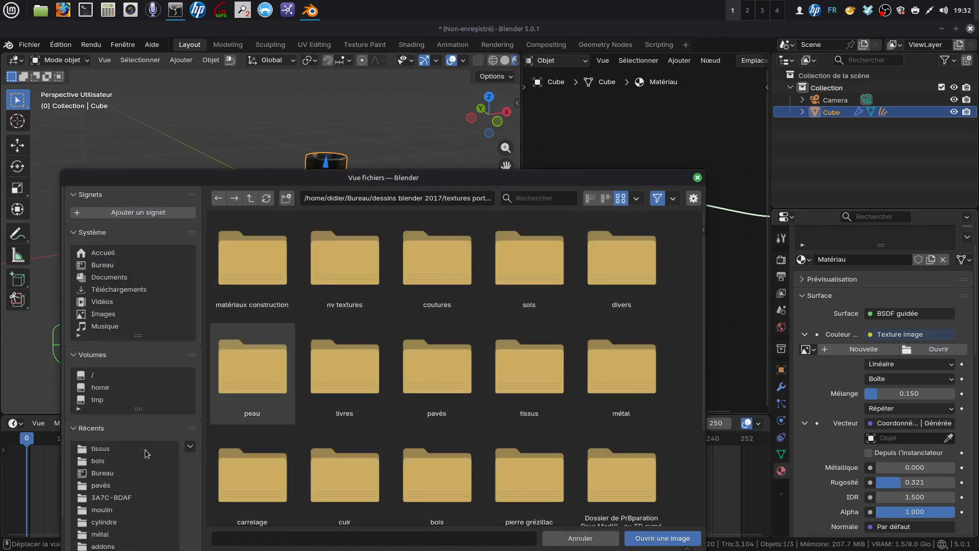
left_click(132, 465)
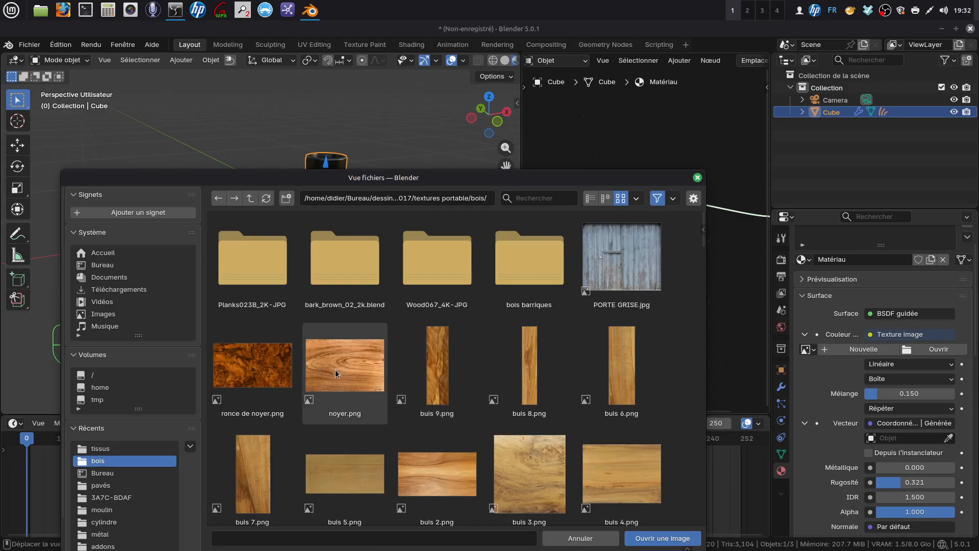
mouse_move(335, 369)
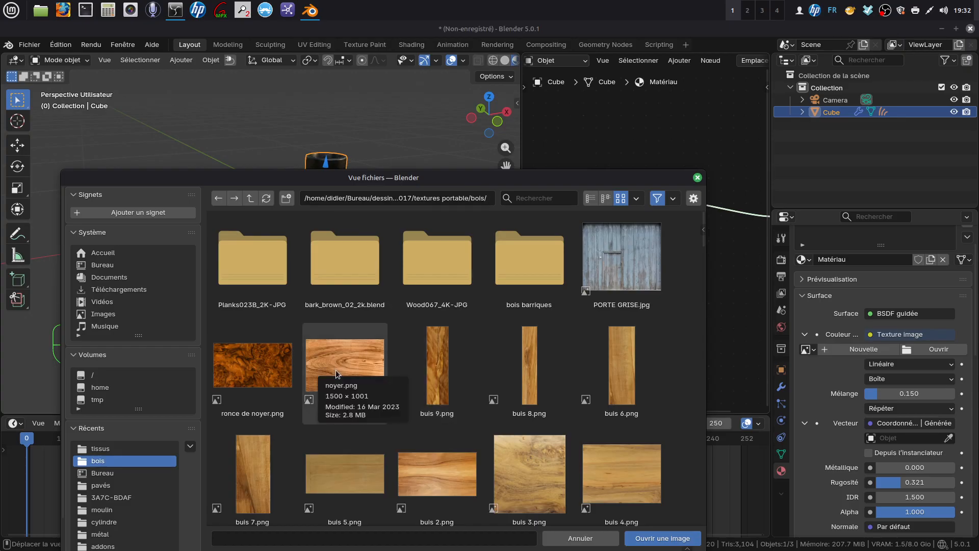
left_click(362, 359)
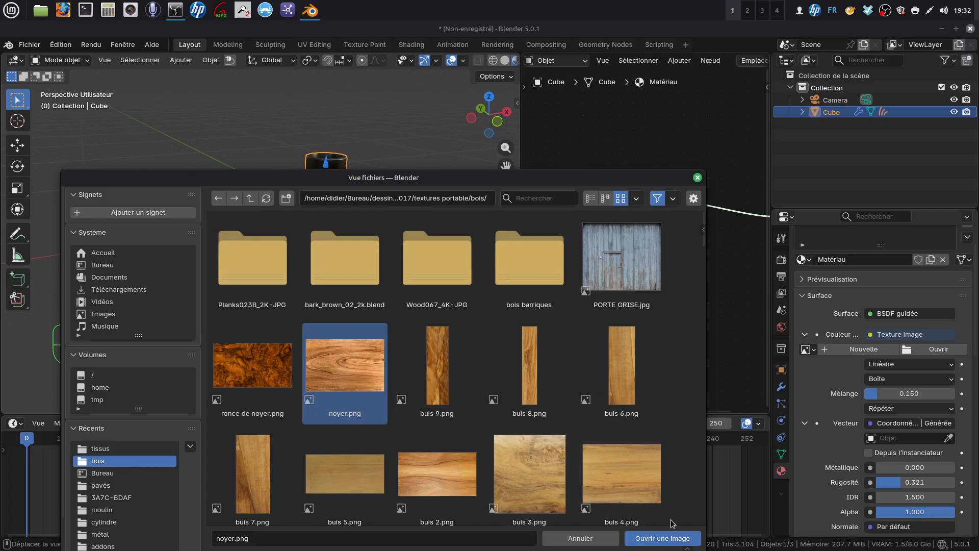
left_click(628, 471)
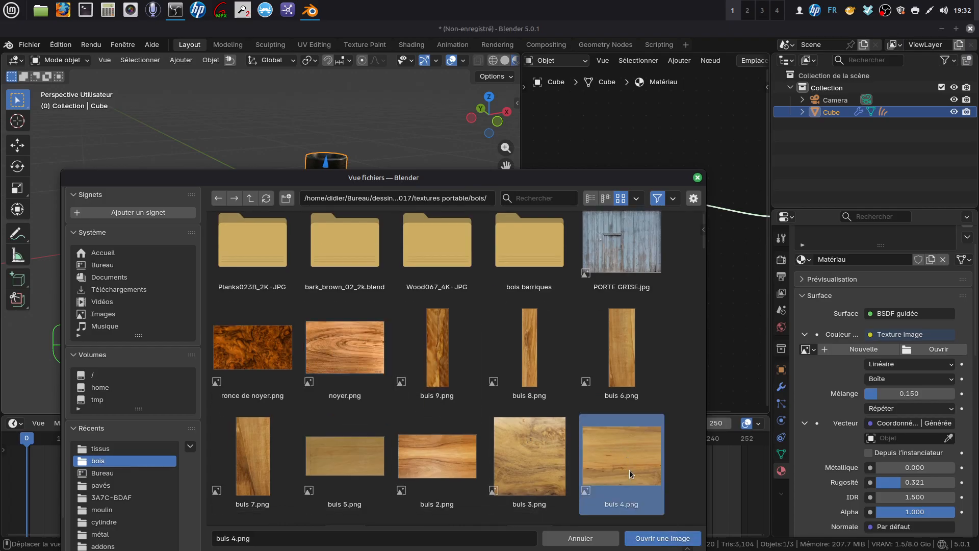
left_click(662, 539)
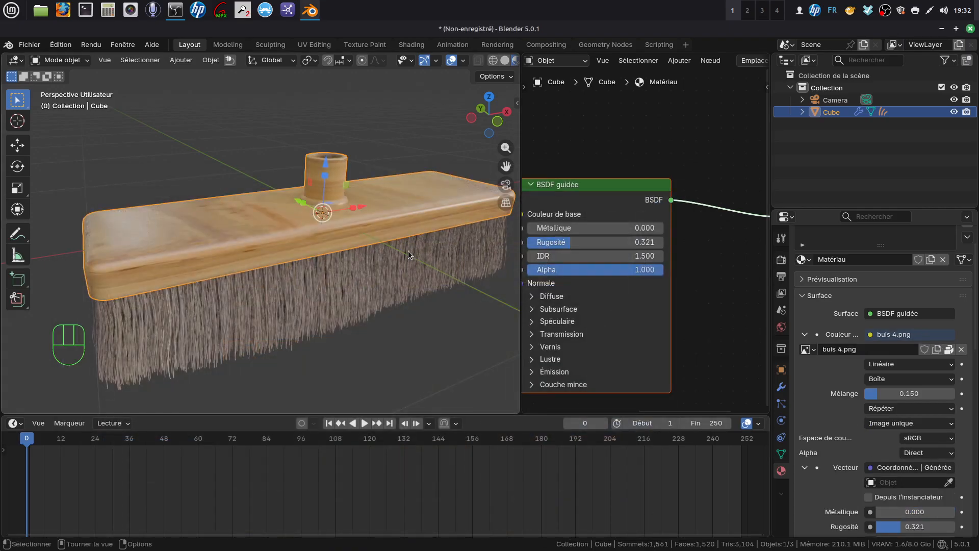
middle_click_drag(408, 250, 506, 323)
middle_click_drag(399, 271, 282, 241)
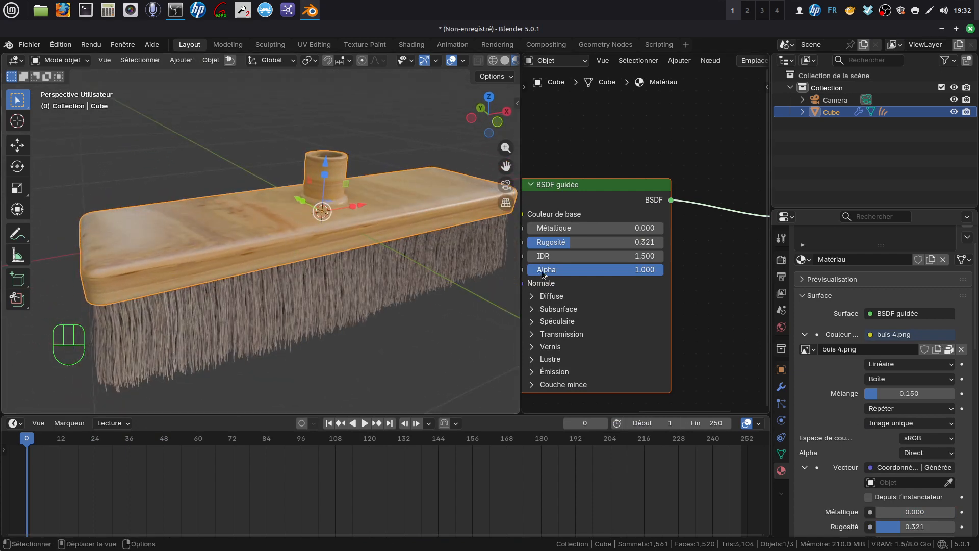
Insert a Mapping (Placage) node between the texture coordinates and the buis 4.png image node of the head material.
left_click_drag(521, 141, 315, 162)
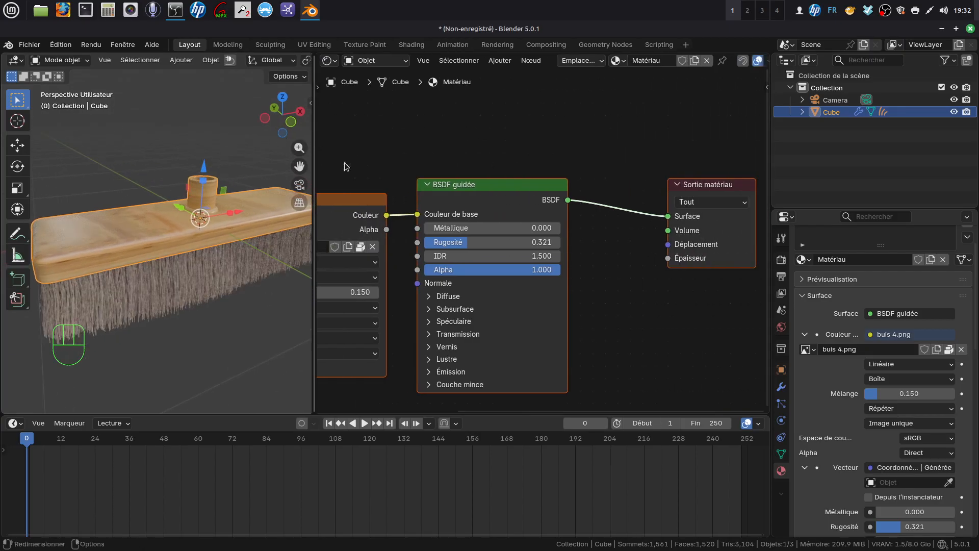
middle_click_drag(486, 208, 338, 187)
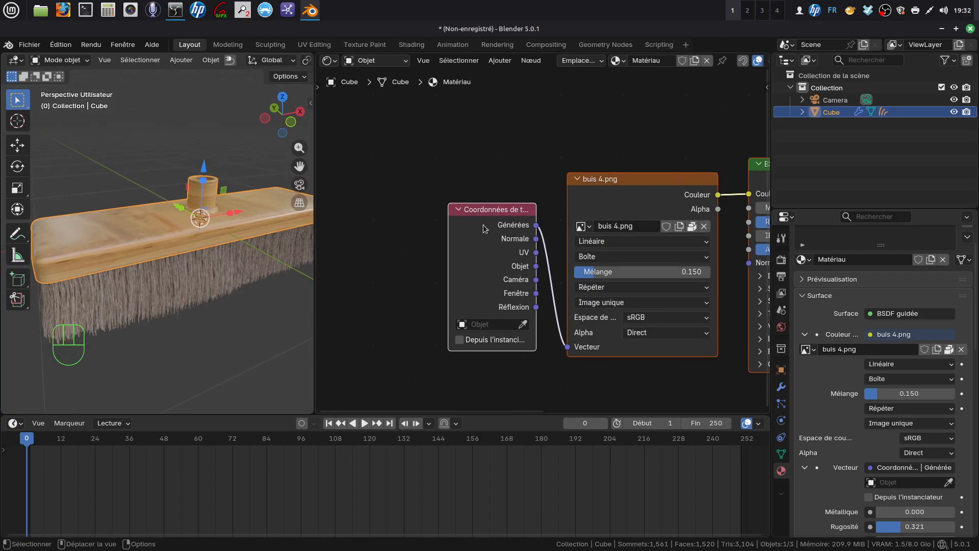
left_click_drag(479, 229, 360, 207)
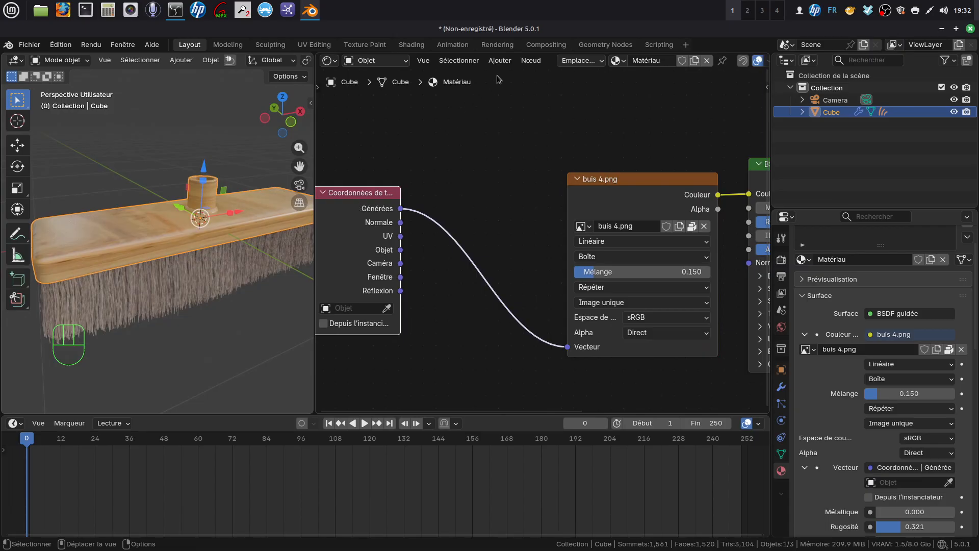
left_click(500, 60)
mouse_move(511, 105)
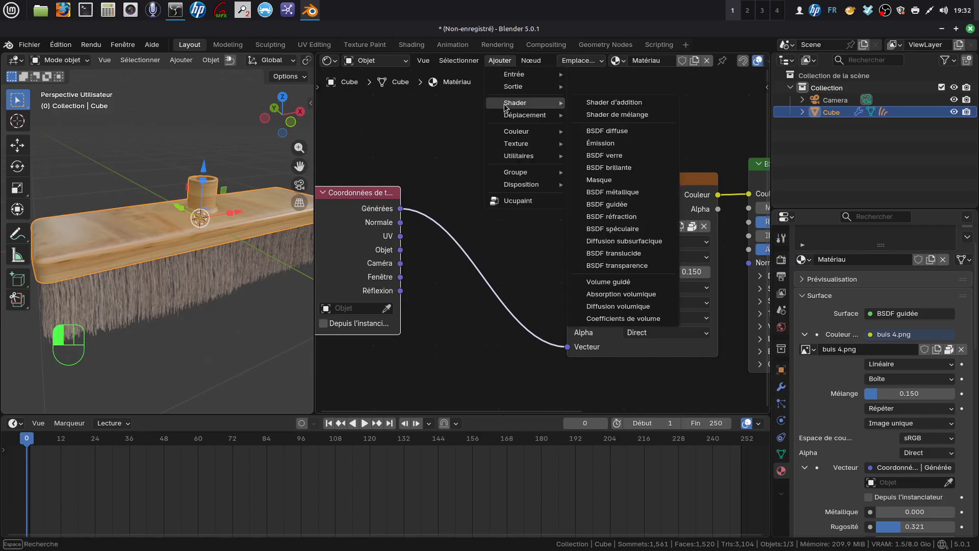
mouse_move(522, 148)
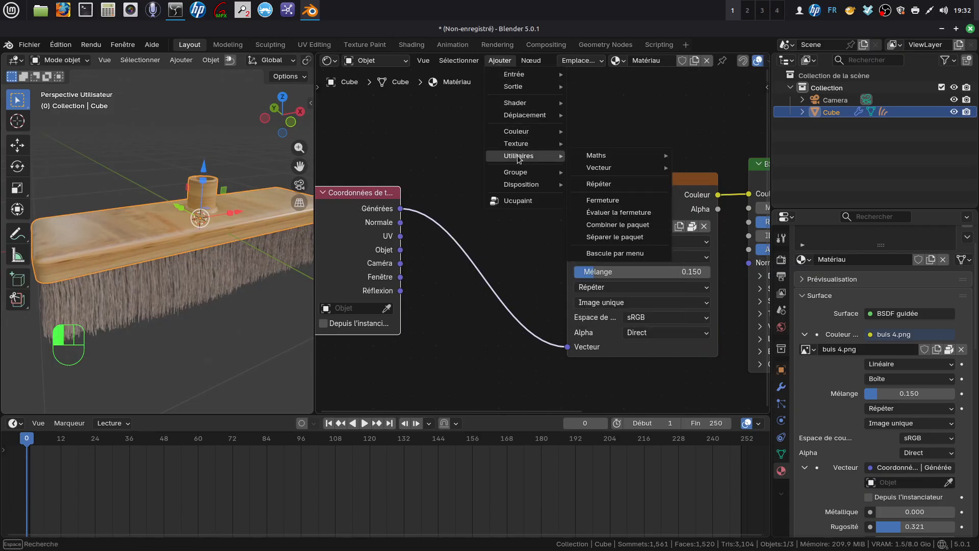
mouse_move(595, 171)
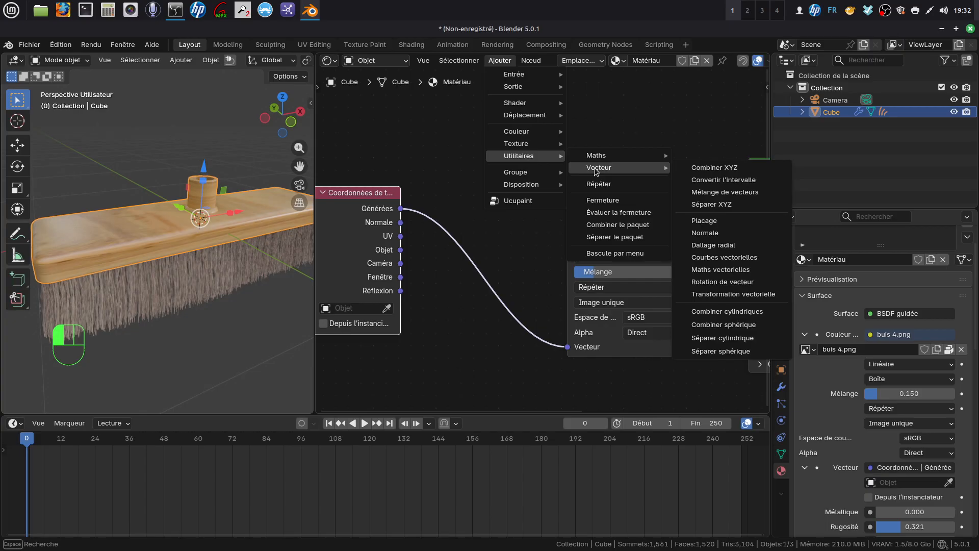
left_click(717, 220)
left_click(466, 245)
Set the Mapping node's scale to 0.300 on Y and 0.200 on Z.
middle_click_drag(474, 202, 479, 138)
scroll(546, 317, "up", 3)
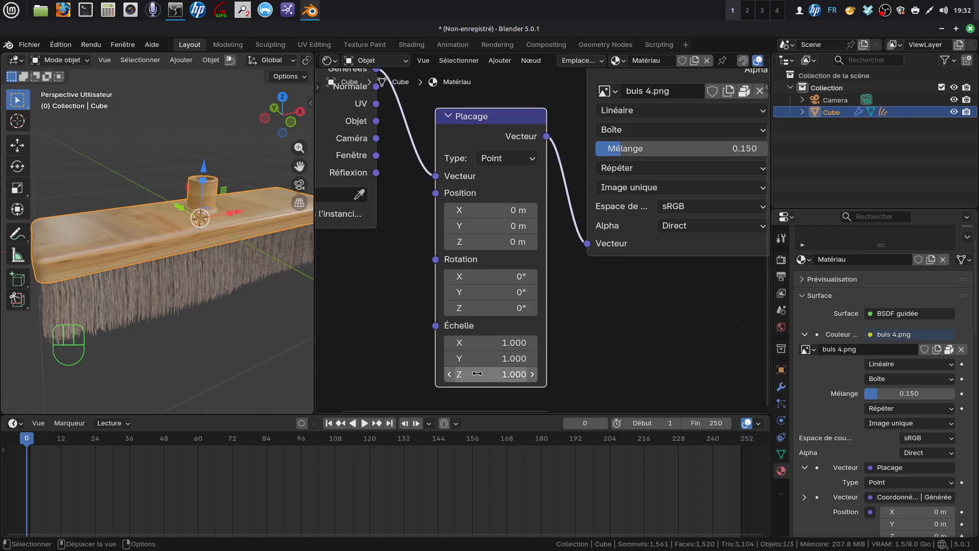
left_click_drag(497, 375, 462, 375)
scroll(232, 267, "up", 4)
middle_click_drag(232, 267, 209, 244)
scroll(232, 256, "down", 3)
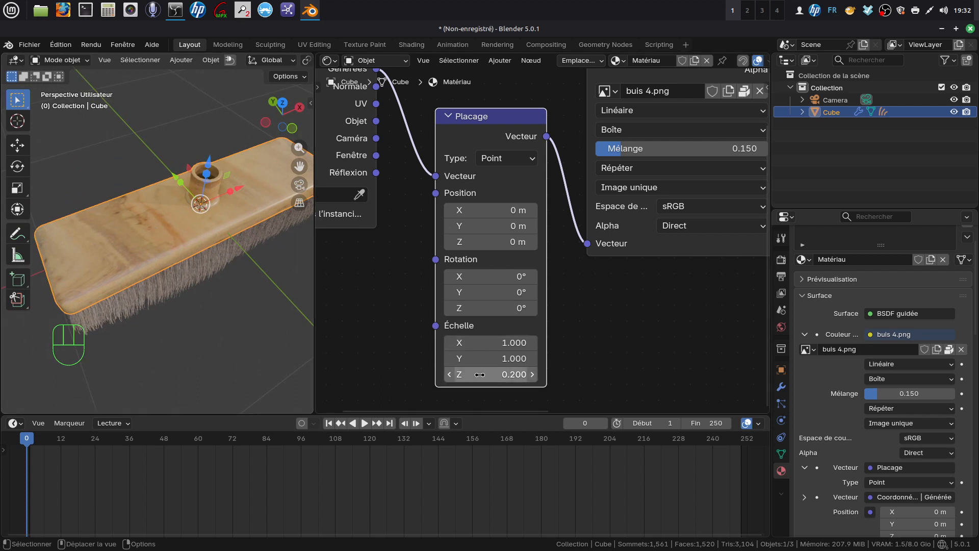
left_click_drag(504, 358, 504, 359)
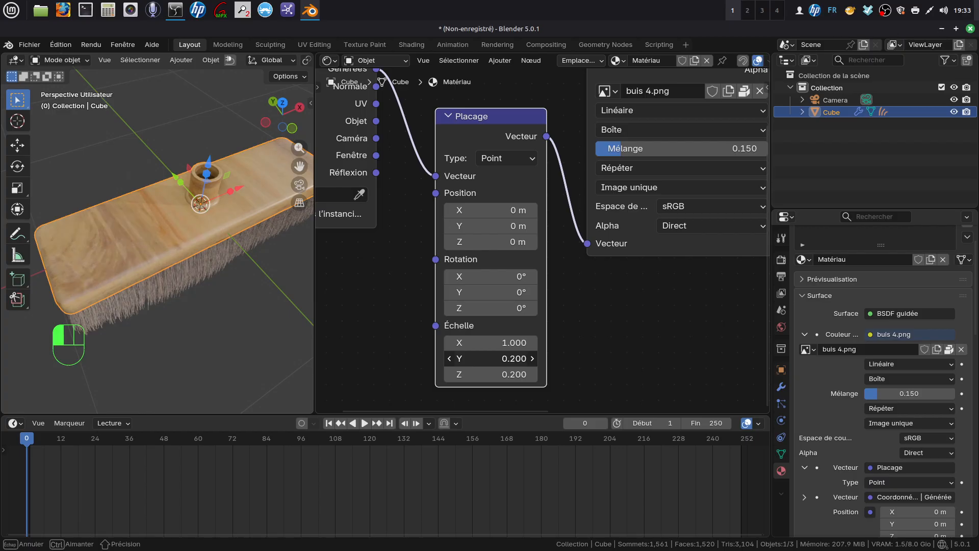
left_click_drag(504, 358, 504, 359)
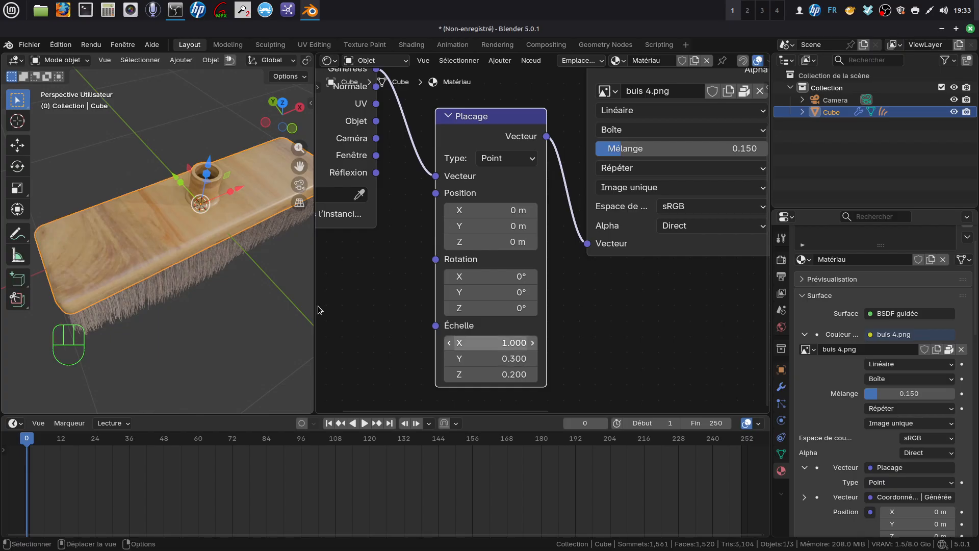
mouse_move(162, 258)
middle_mouse_down()
mouse_move(153, 297)
mouse_move(137, 202)
mouse_move(261, 234)
mouse_move(248, 262)
mouse_move(188, 257)
mouse_move(153, 221)
mouse_move(170, 249)
middle_mouse_up()
left_click(233, 343)
middle_click_drag(212, 290, 192, 274)
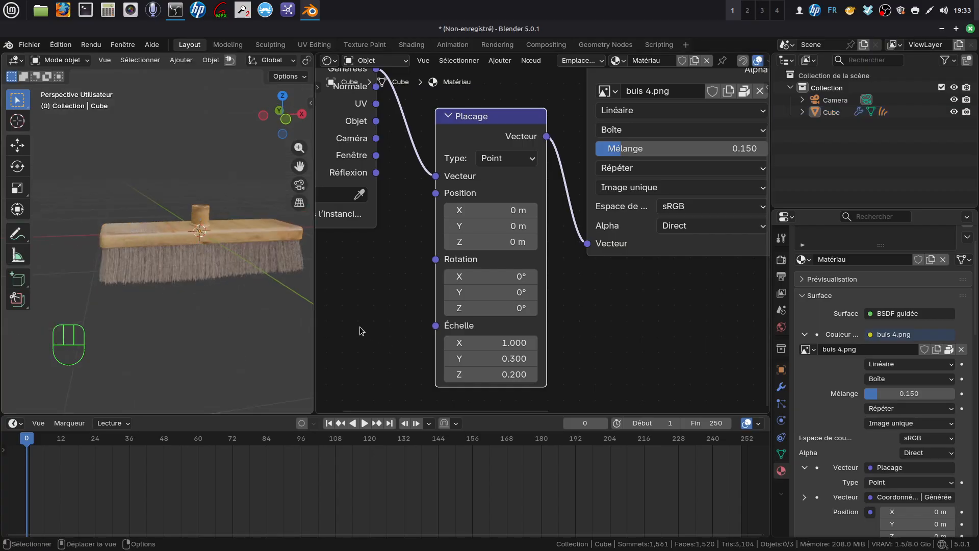
In the broom head's mesh, select the faces of the cylindrical handle socket, including those on its far side.
left_click_drag(312, 322, 521, 306)
scroll(342, 224, "up", 2)
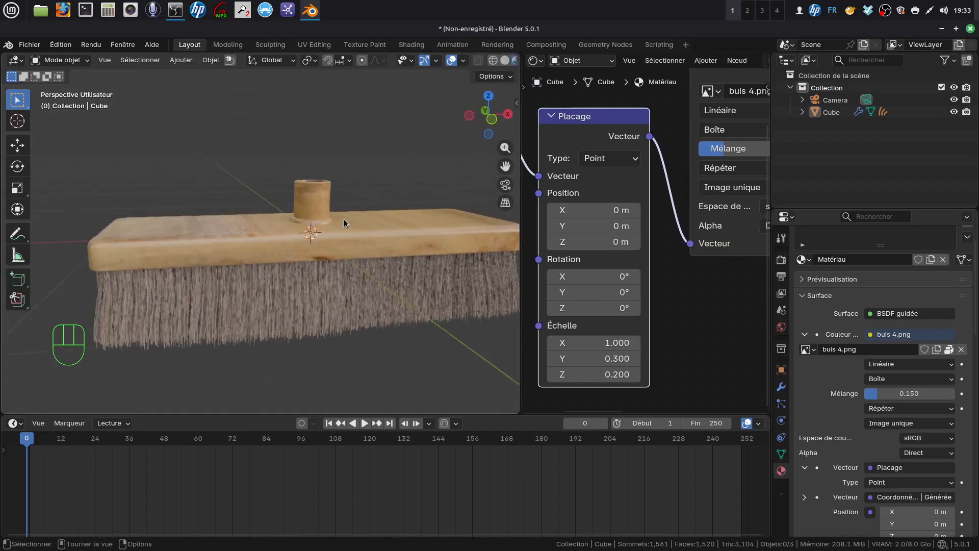
mouse_move(335, 203)
middle_mouse_down("shift")
mouse_move(329, 256)
mouse_move(305, 218)
middle_mouse_up("shift")
key("KP_1")
left_click(304, 218)
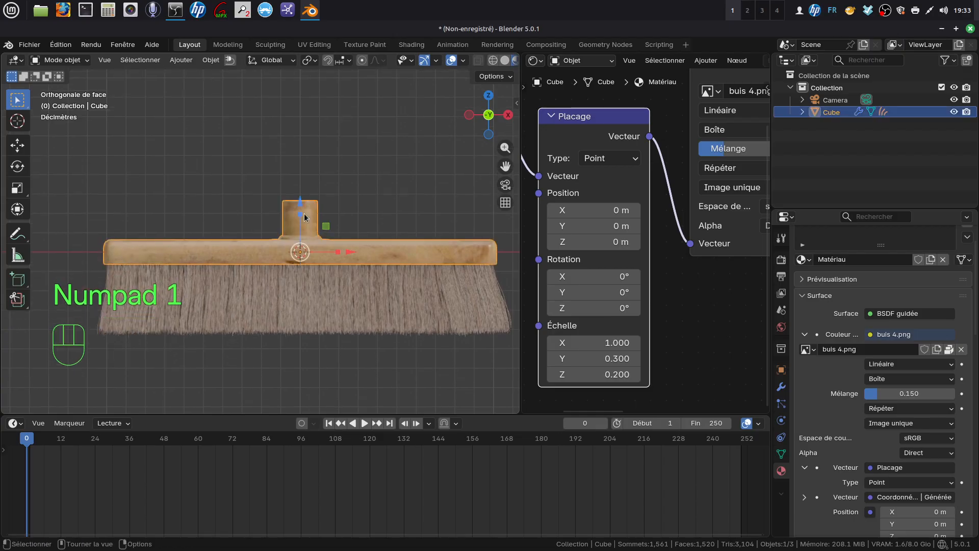
key("Tab")
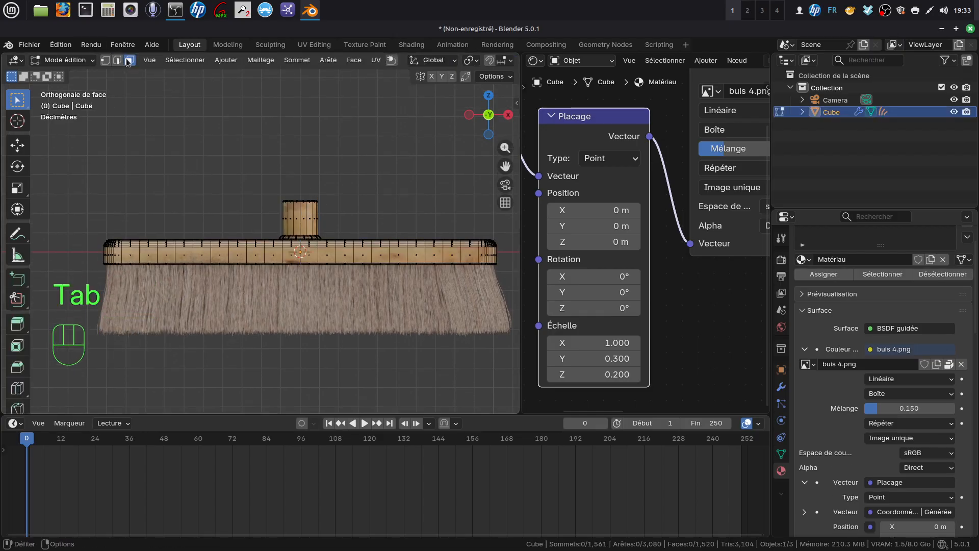
key("z")
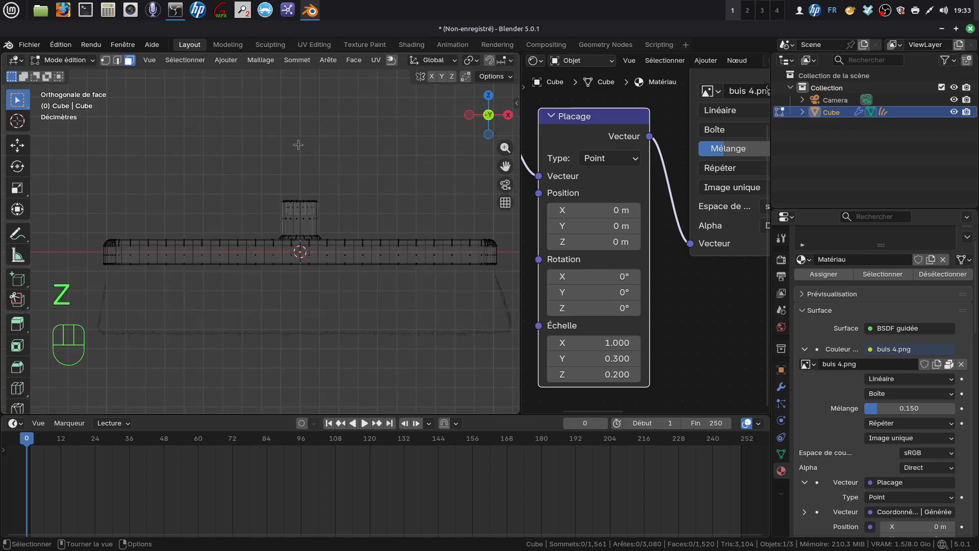
left_click_drag(241, 163, 349, 228)
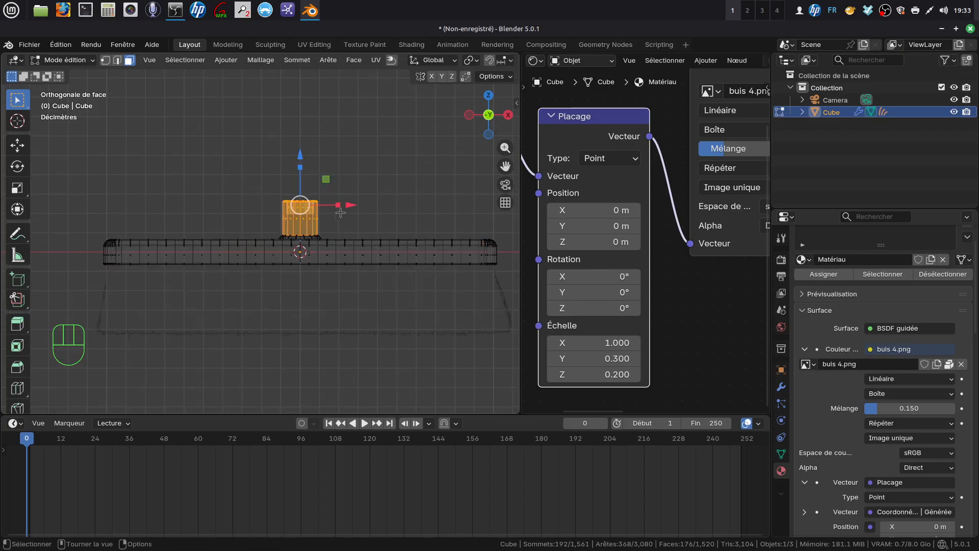
Grow the face selection down the handle socket to include its whole flared base ring.
mouse_move(341, 213)
middle_mouse_down()
mouse_move(352, 280)
mouse_move(327, 236)
middle_mouse_up()
scroll(353, 280, "up", 4)
key("z")
scroll(324, 233, "up", 5)
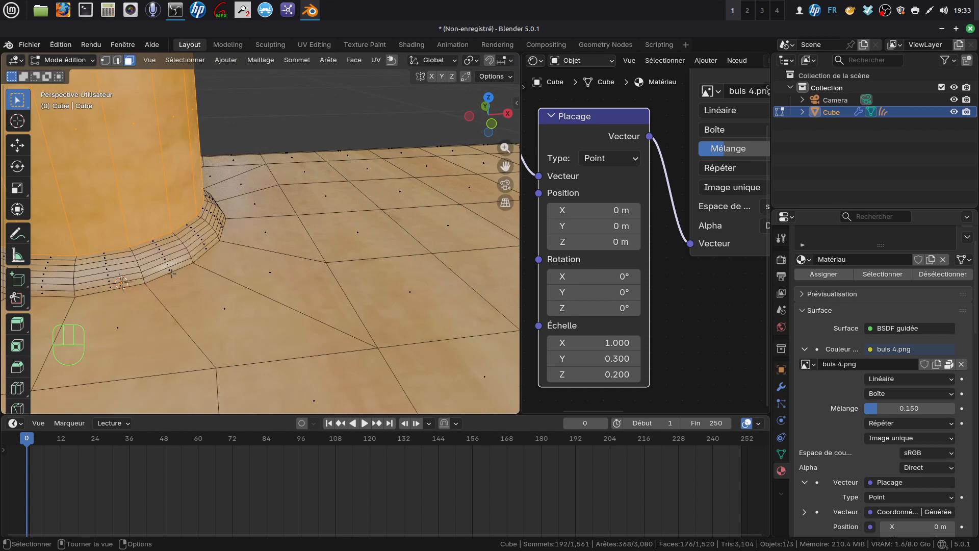
key("ctrl")
key("ctrl+KP_Add")
key("ctrl+KP_Add")
key("ctrl+KP_Add")
key("ctrl+KP_Add")
key("ctrl+KP_Add")
key("ctrl+KP_Add")
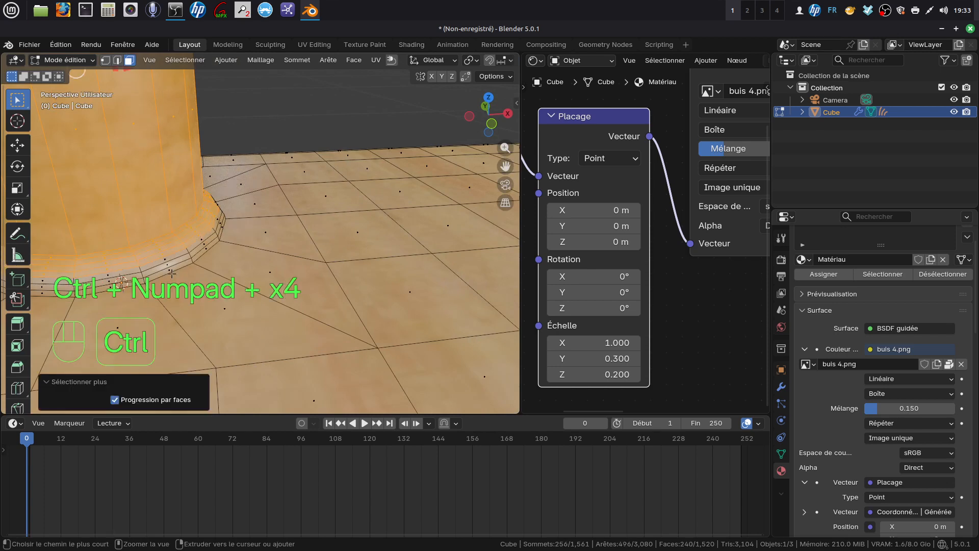
key("ctrl+KP_Add")
scroll(172, 273, "down", 6)
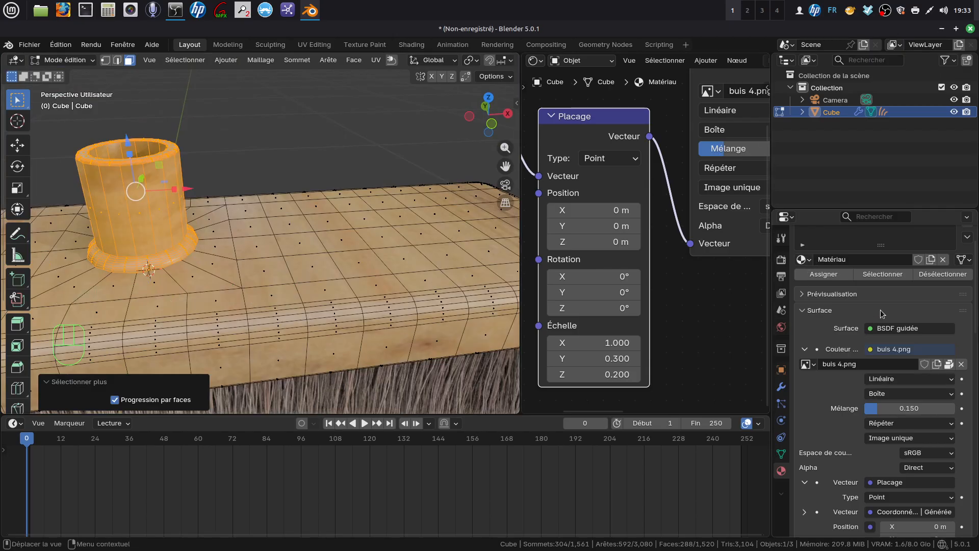
Add a second material to the broom head with a black base color and a roughness of 0.263.
scroll(882, 313, "up", 3)
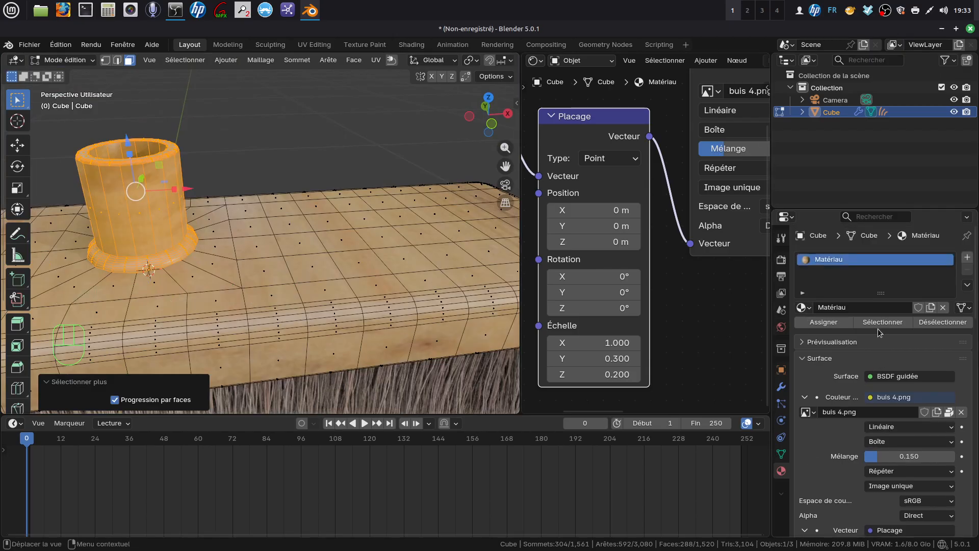
left_click(968, 261)
left_click(899, 334)
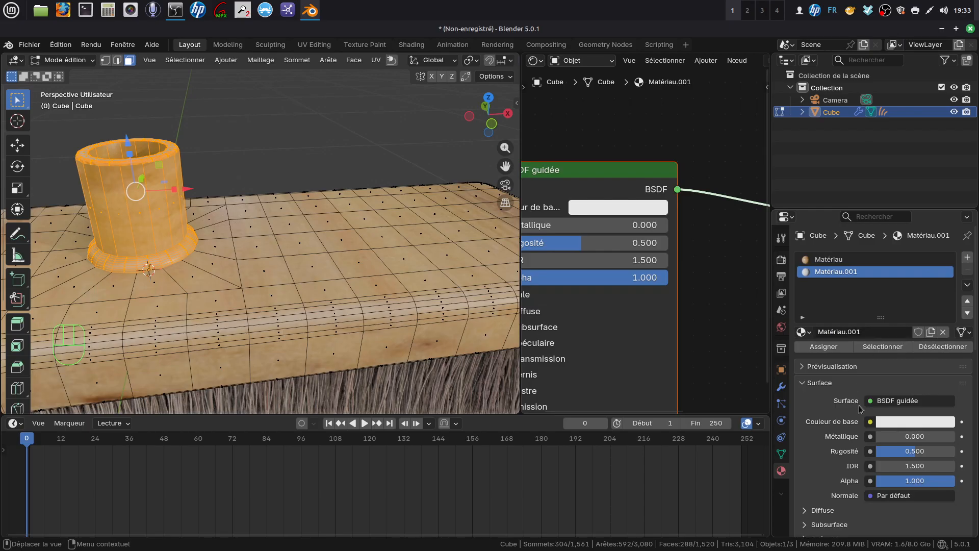
left_click(901, 423)
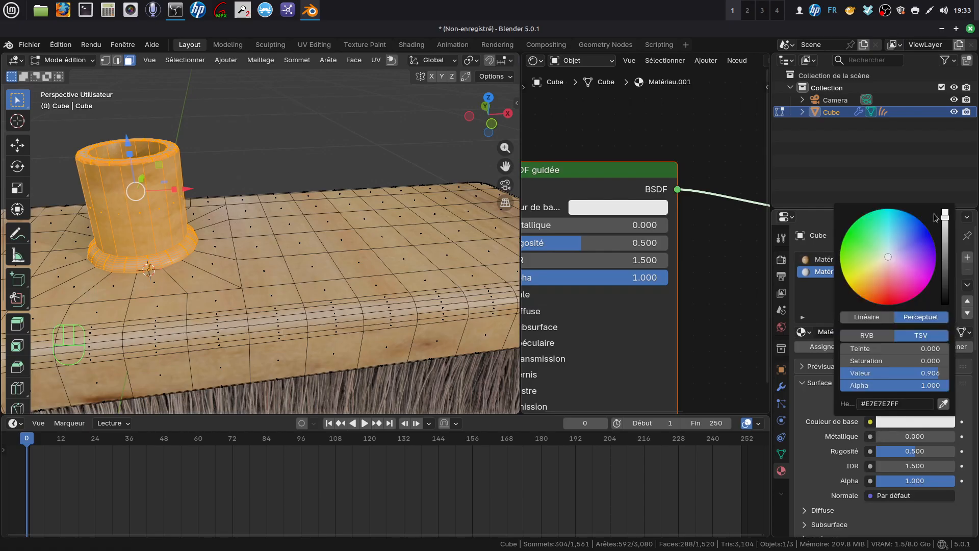
left_click_drag(946, 217, 946, 306)
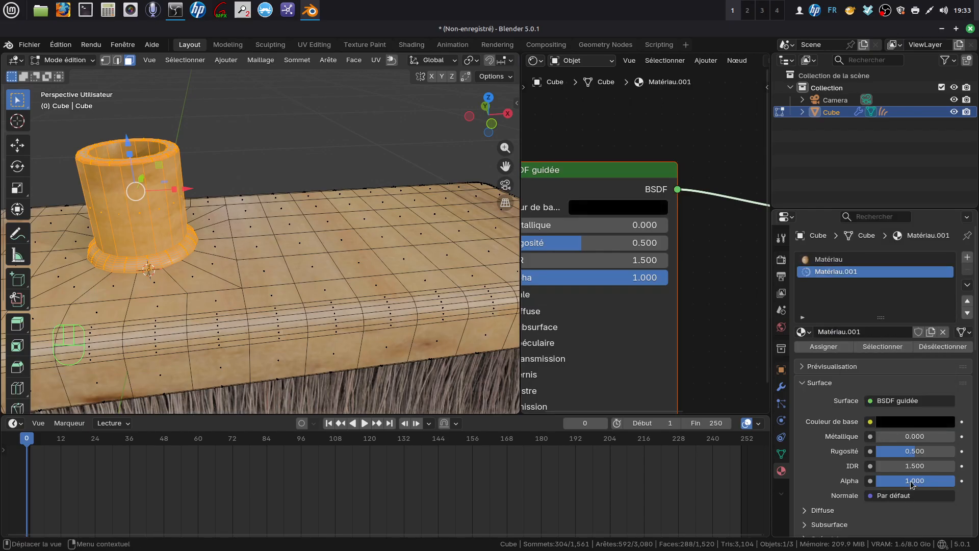
left_click_drag(906, 451, 898, 453)
Assign the black material to the selected socket faces, return to Object Mode and deselect the broom head.
left_click(824, 347)
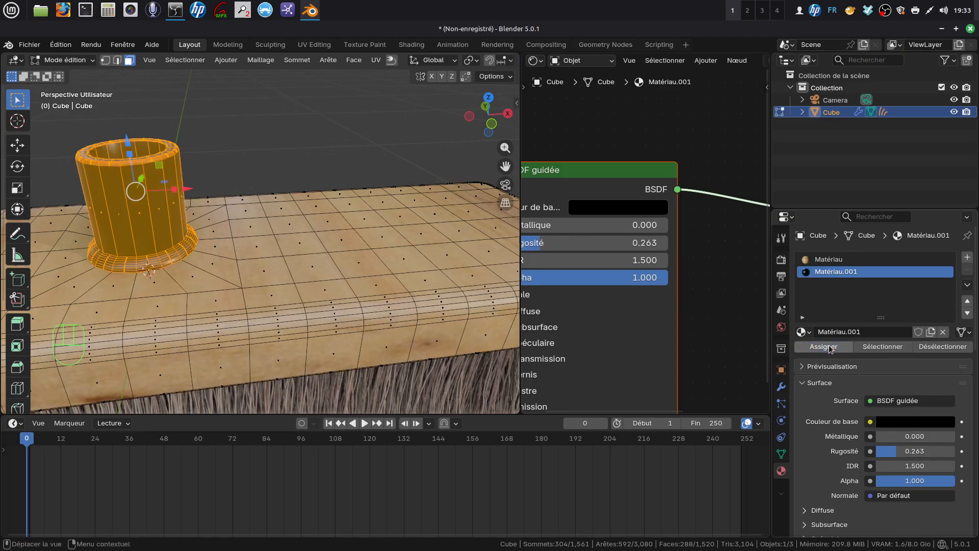
mouse_move(224, 189)
middle_mouse_down()
mouse_move(216, 168)
mouse_move(308, 166)
middle_mouse_up()
key("Tab")
scroll(238, 174, "down", 3)
left_click(308, 166)
scroll(275, 270, "down", 3)
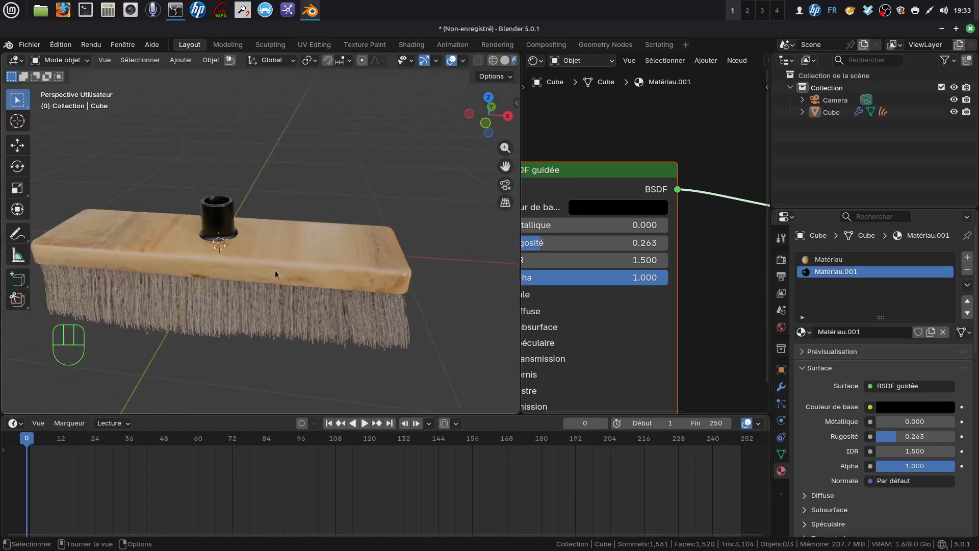
Examine the textured broom head, black socket and bristles from several angles and distances.
mouse_move(274, 270)
middle_mouse_down()
mouse_move(237, 254)
mouse_move(282, 226)
mouse_move(360, 235)
mouse_move(345, 247)
middle_mouse_up()
middle_click_drag(225, 314, 316, 292, "shift")
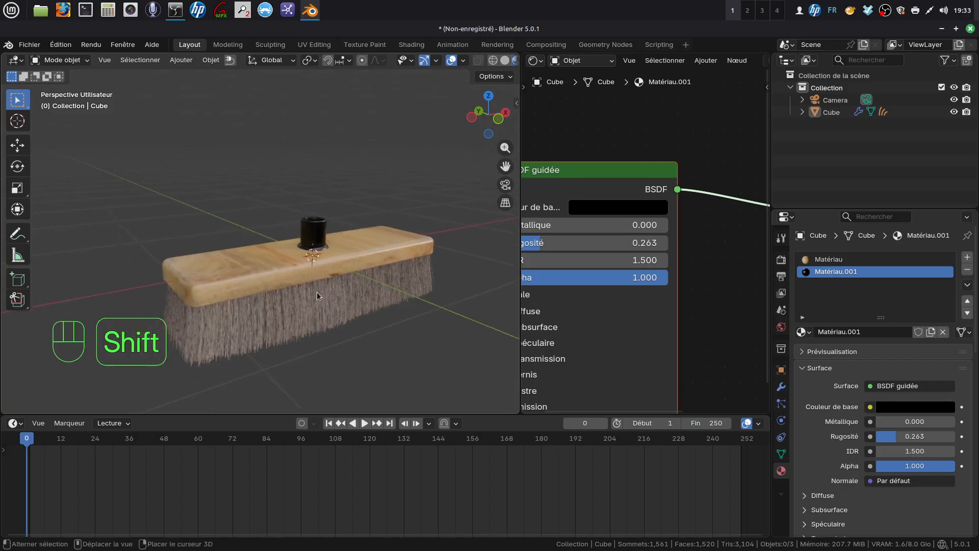
mouse_move(264, 269)
middle_mouse_down()
mouse_move(293, 234)
mouse_move(354, 227)
mouse_move(277, 282)
mouse_move(304, 264)
mouse_move(223, 235)
middle_mouse_up()
scroll(277, 282, "up", 2)
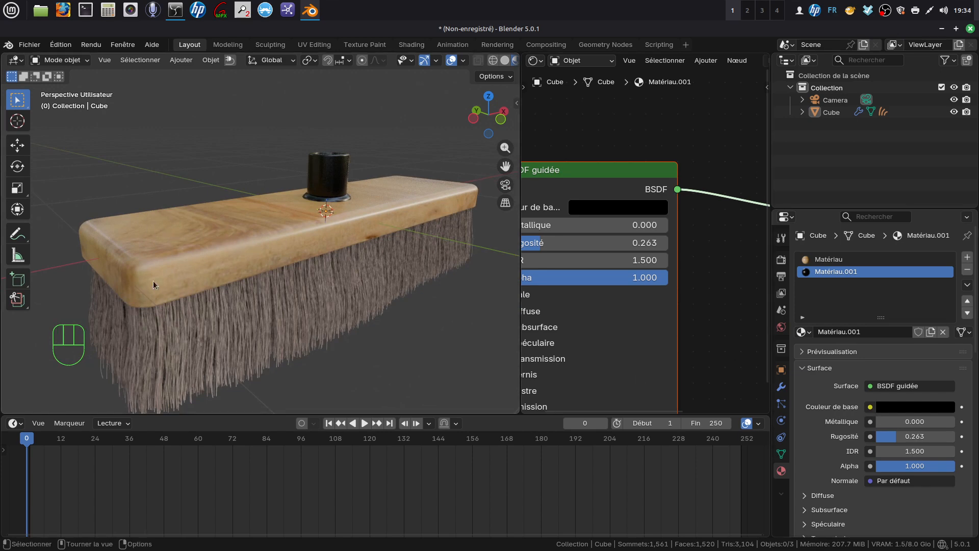
mouse_move(153, 281)
middle_mouse_down()
mouse_move(210, 256)
mouse_move(170, 221)
mouse_move(243, 230)
mouse_move(268, 330)
mouse_move(260, 267)
middle_mouse_up()
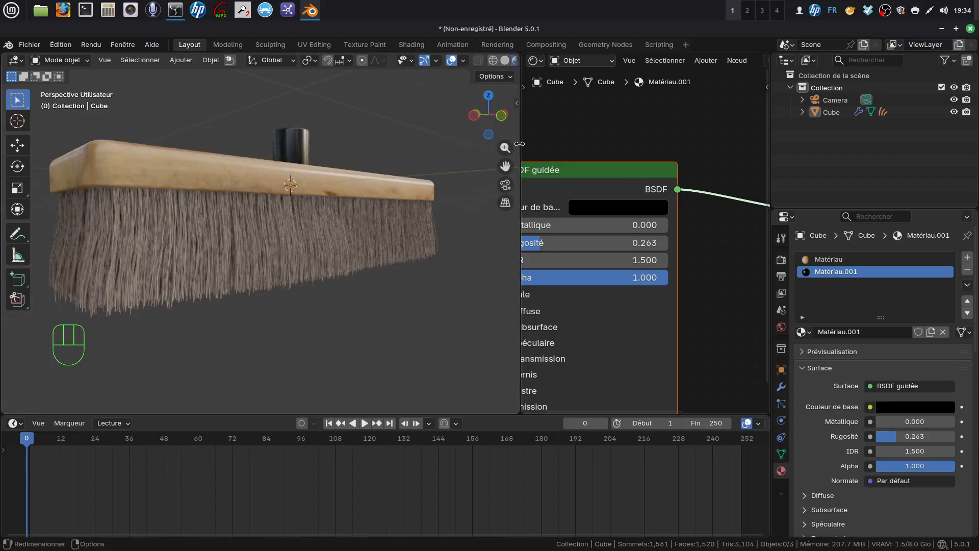
mouse_move(274, 263)
middle_mouse_down()
mouse_move(258, 250)
mouse_move(296, 251)
mouse_move(219, 269)
mouse_move(213, 190)
mouse_move(203, 216)
mouse_move(216, 240)
mouse_move(251, 241)
middle_mouse_up()
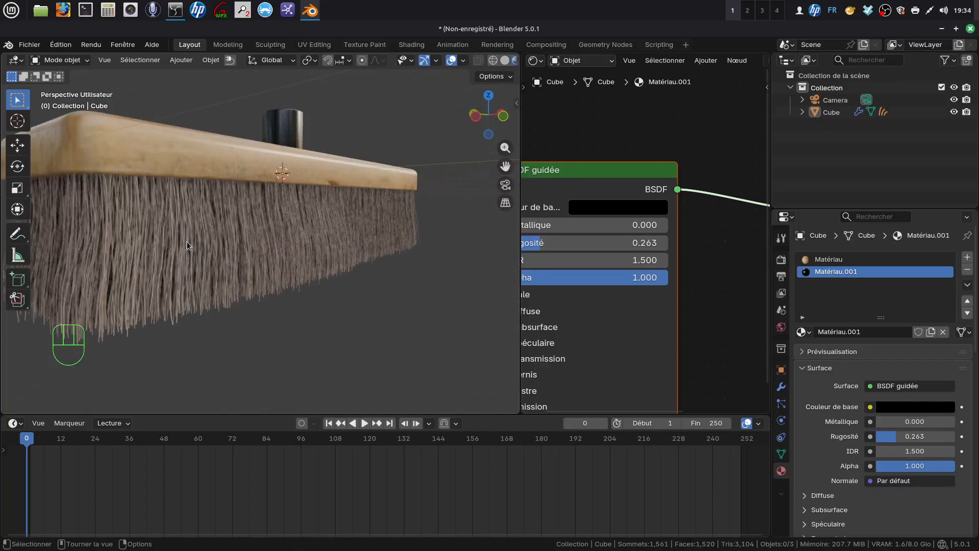
mouse_move(186, 242)
middle_mouse_down()
mouse_move(172, 227)
mouse_move(155, 246)
mouse_move(195, 214)
mouse_move(240, 219)
mouse_move(194, 251)
mouse_move(262, 247)
mouse_move(226, 244)
mouse_move(216, 280)
mouse_move(242, 279)
middle_mouse_up()
scroll(255, 268, "up", 5)
scroll(224, 265, "down", 3)
scroll(243, 277, "down", 2)
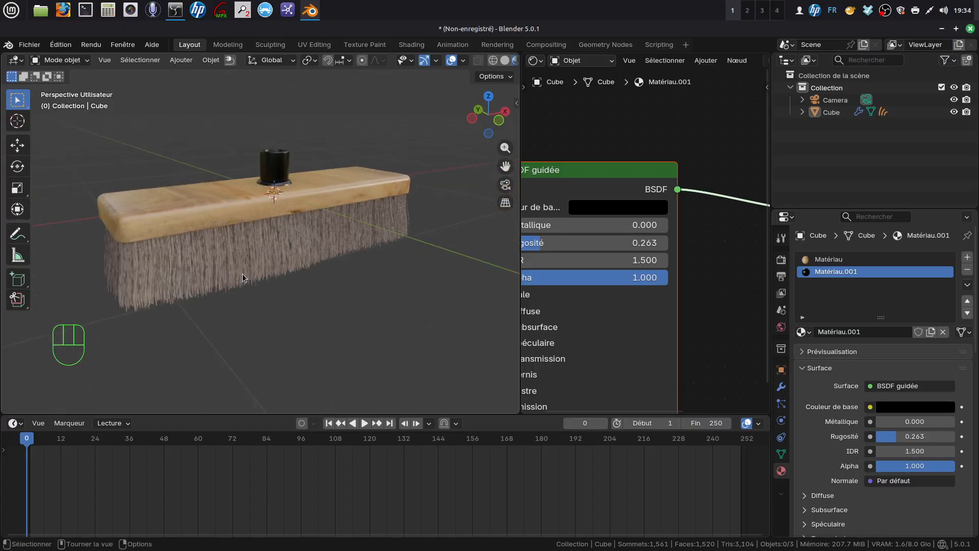
mouse_move(275, 260)
middle_mouse_down()
mouse_move(244, 216)
mouse_move(328, 231)
mouse_move(296, 265)
mouse_move(227, 227)
mouse_move(303, 241)
mouse_move(284, 233)
middle_mouse_up()
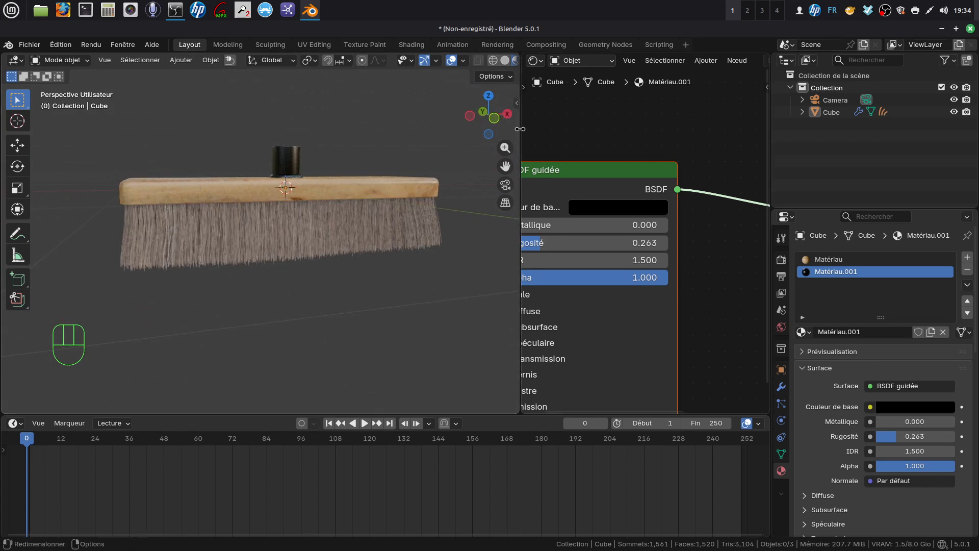
Select the bristles and remove the TISSUS FILS.jpg image from their fur material's image texture node.
left_click_drag(520, 129, 271, 129)
middle_click_drag(403, 132, 524, 171)
left_click(204, 236)
middle_click_drag(352, 219, 418, 160)
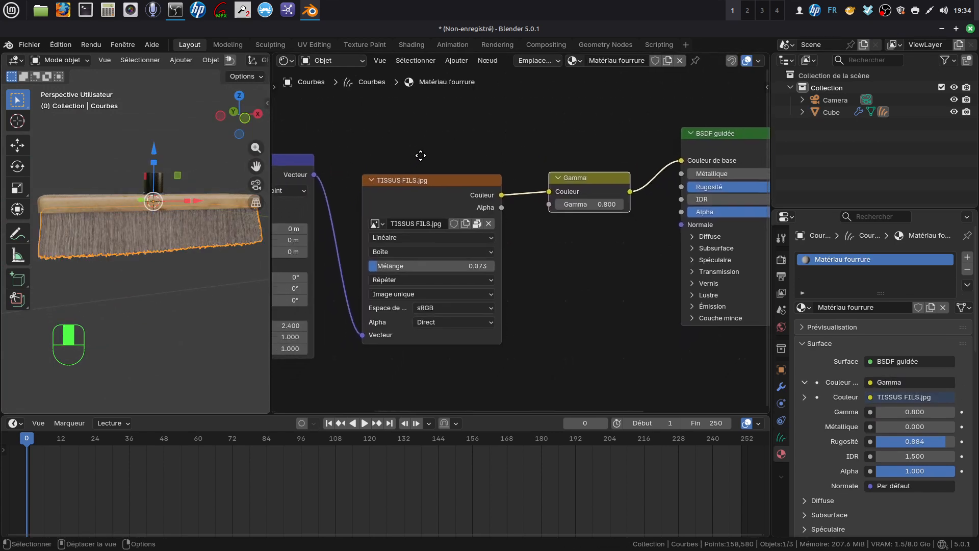
scroll(516, 245, "up", 3)
middle_click_drag(524, 218, 593, 258)
left_click(552, 229)
Load osier plaque .jpg from the osier textures folder into the bristles' image texture node.
left_click(548, 236)
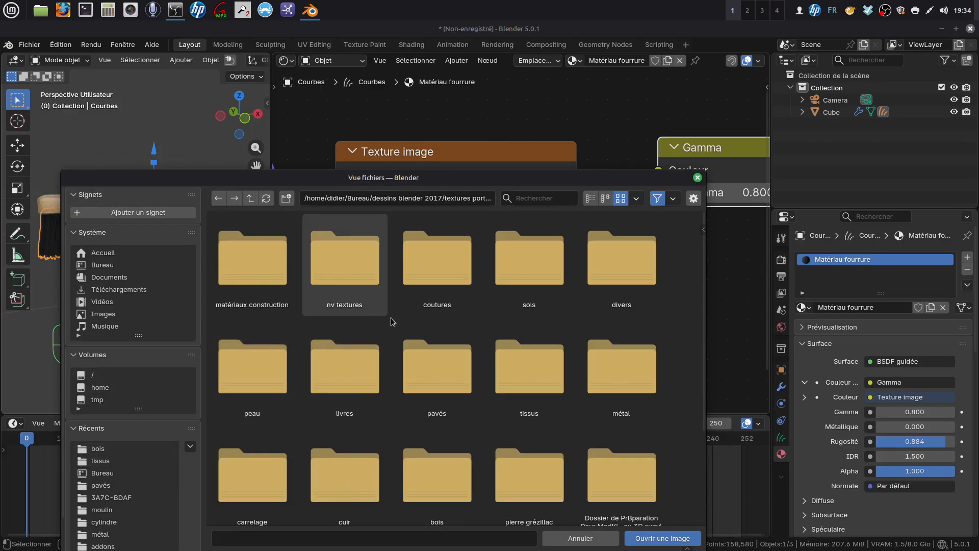
scroll(421, 338, "down", 2)
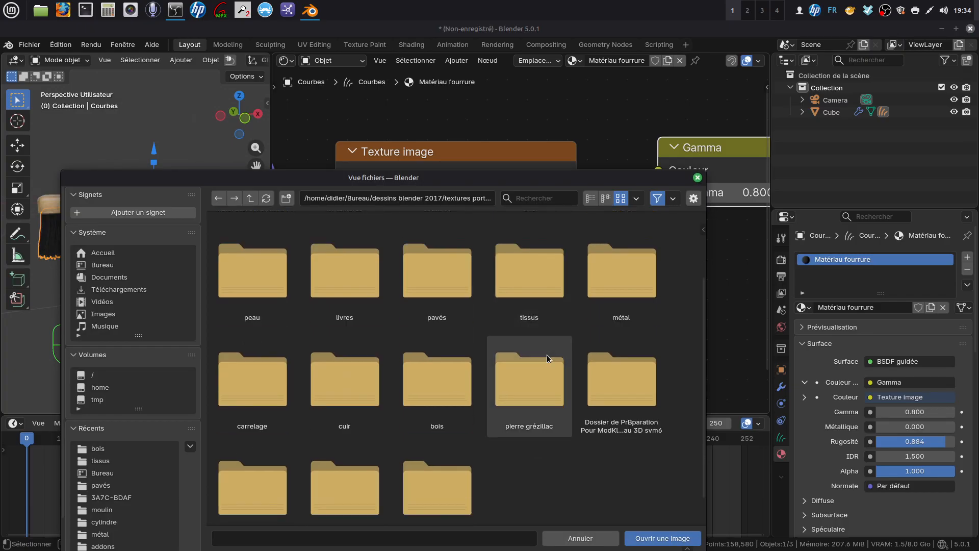
scroll(546, 354, "down", 1)
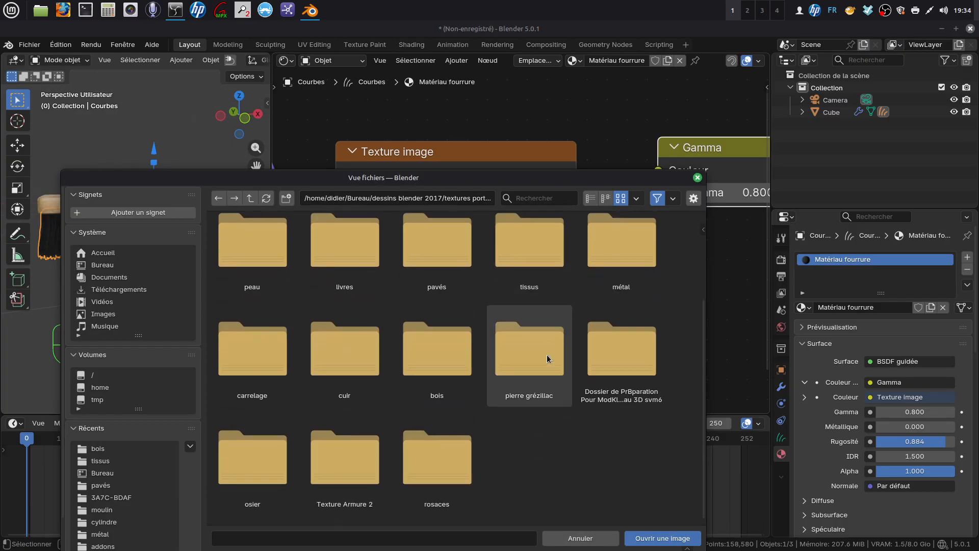
left_click(253, 473)
scroll(403, 390, "down", 2)
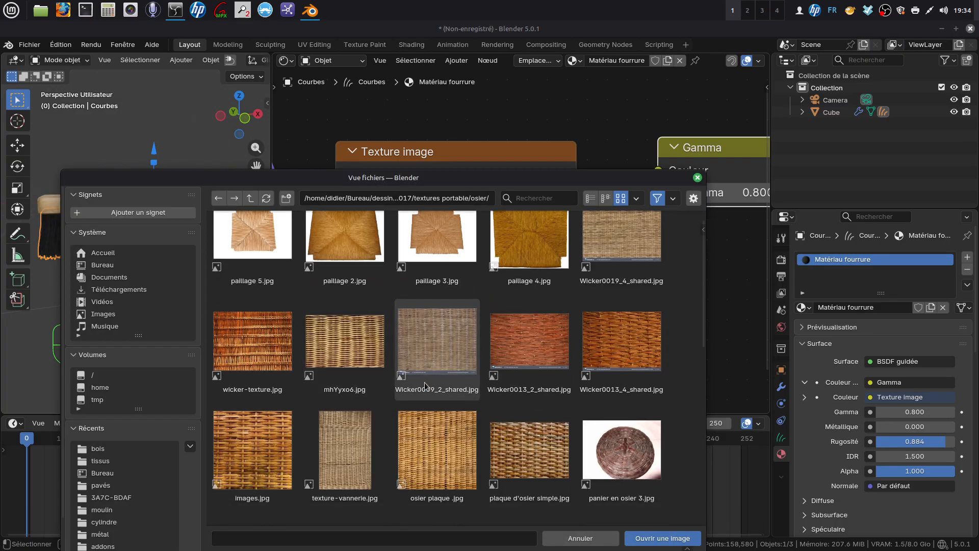
scroll(434, 384, "down", 3)
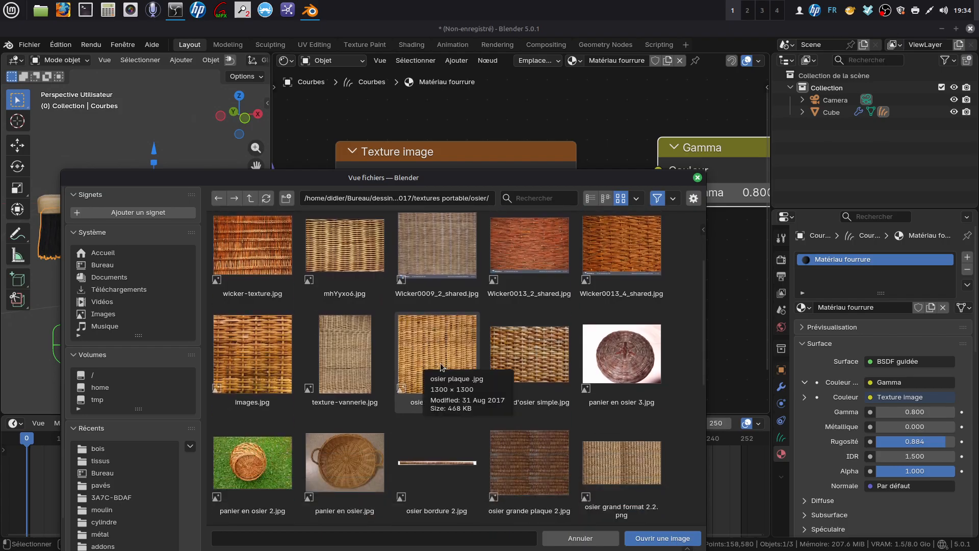
left_click(442, 367)
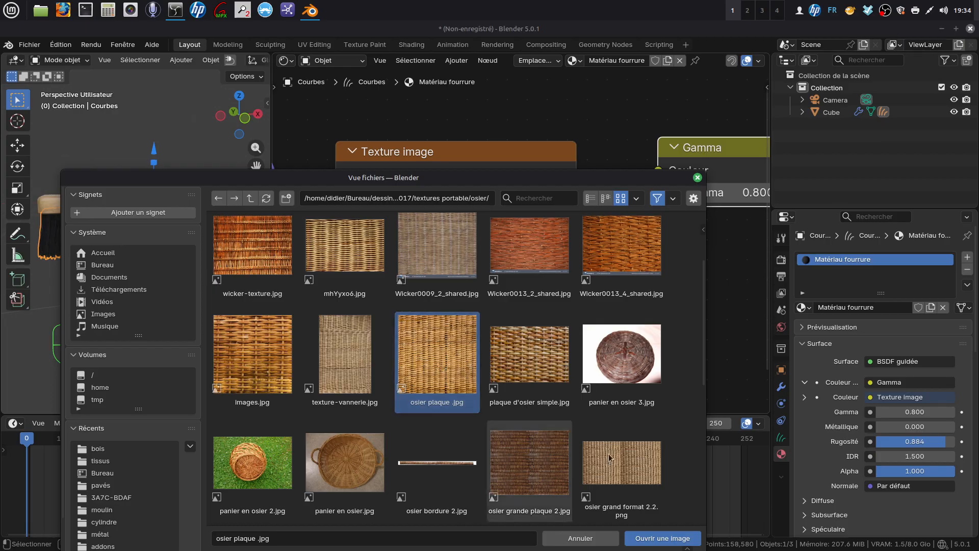
left_click(682, 539)
Set the Gamma value of the bristles' fur material to 1.100.
mouse_move(173, 286)
middle_mouse_down()
mouse_move(211, 231)
mouse_move(18, 243)
mouse_move(237, 250)
mouse_move(127, 243)
mouse_move(115, 225)
mouse_move(133, 206)
mouse_move(176, 225)
mouse_move(173, 259)
middle_mouse_up()
scroll(180, 269, "up", 3)
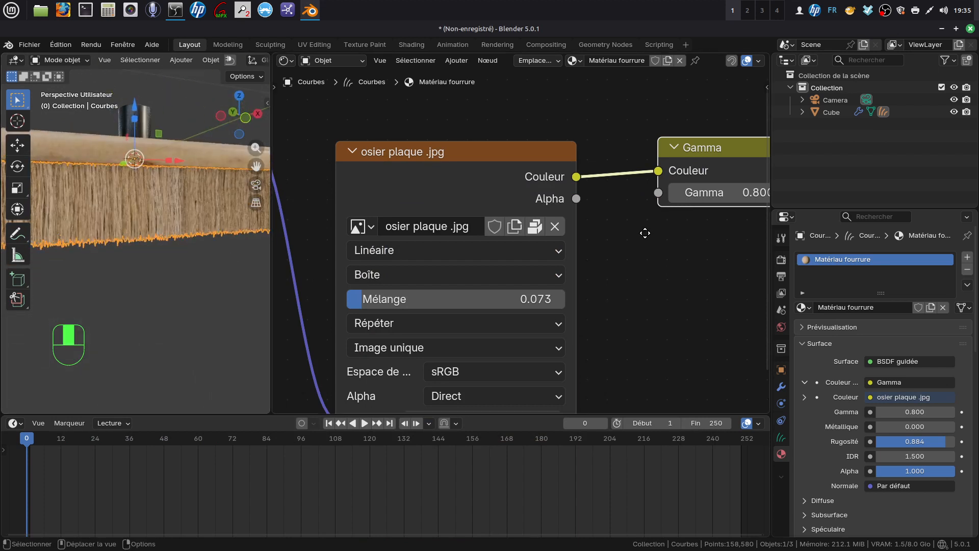
middle_click_drag(646, 232, 560, 240)
left_click_drag(630, 198, 643, 199)
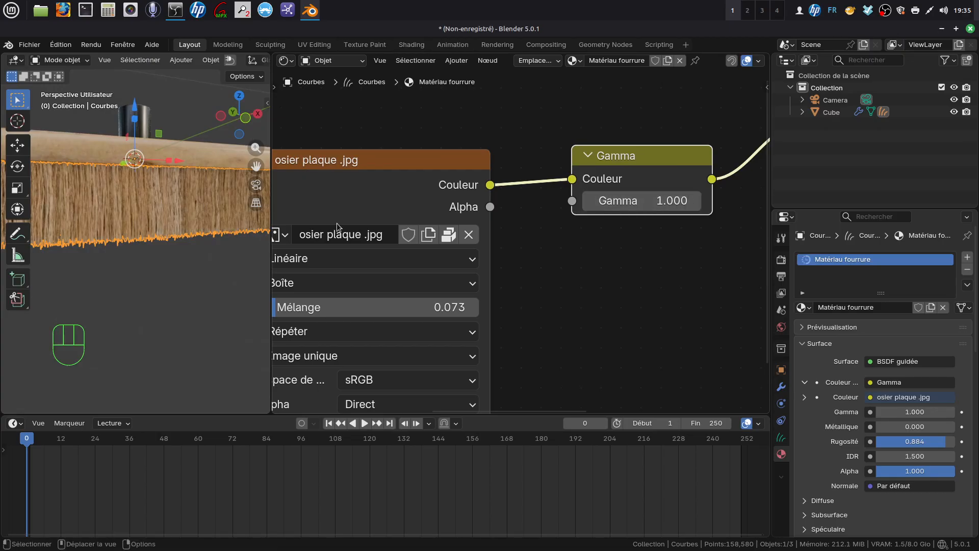
scroll(232, 237, "down", 4)
mouse_move(222, 240)
middle_mouse_down()
mouse_move(200, 243)
mouse_move(215, 244)
middle_mouse_up()
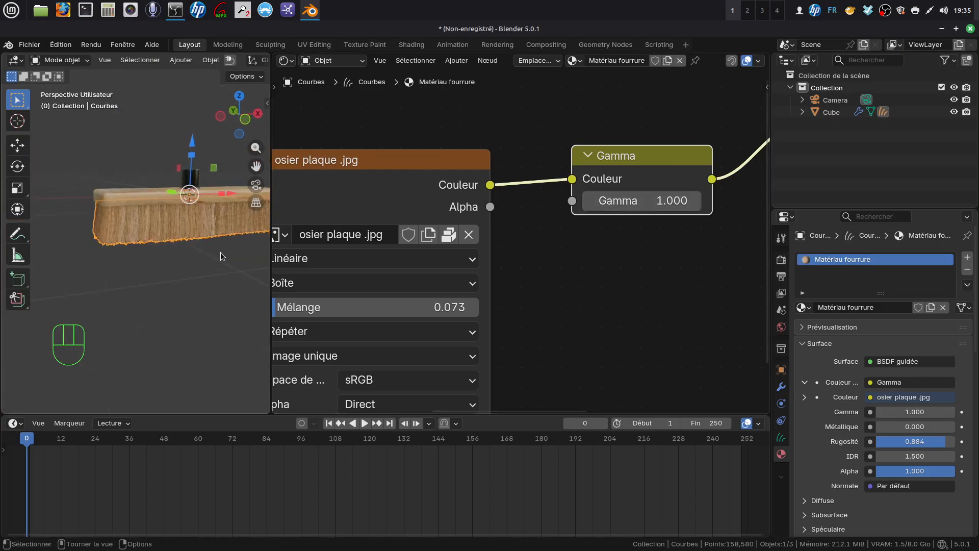
left_click(695, 201)
middle_click_drag(222, 246, 218, 204)
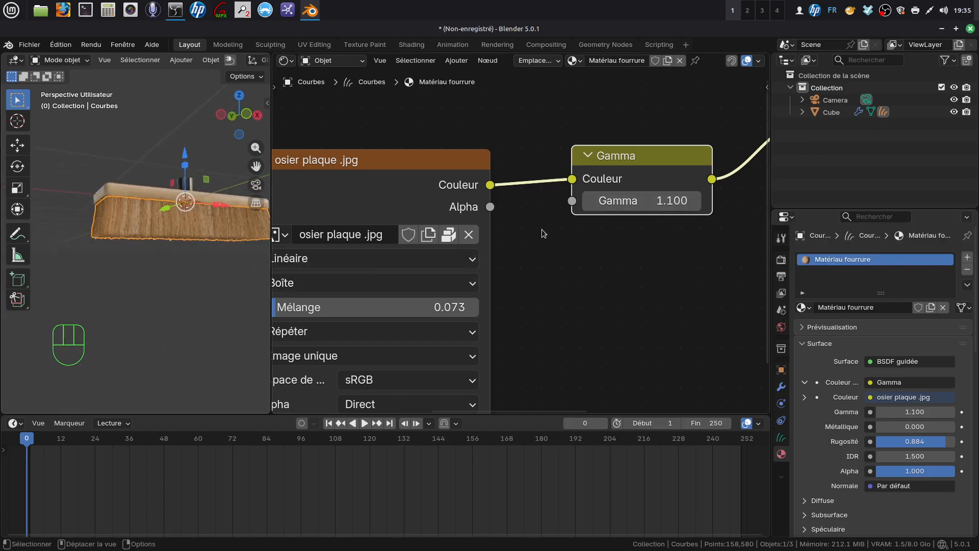
Deselect the bristles in an enlarged 3D viewport and examine the wicker-textured broom from several angles and distances.
left_click_drag(272, 173, 624, 173)
left_click(467, 311)
mouse_move(467, 311)
middle_mouse_down()
mouse_move(415, 262)
mouse_move(483, 339)
mouse_move(492, 311)
mouse_move(393, 275)
mouse_move(373, 299)
mouse_move(384, 288)
mouse_move(385, 330)
mouse_move(388, 313)
mouse_move(439, 289)
middle_mouse_up()
scroll(412, 307, "up", 2)
mouse_move(396, 223)
middle_mouse_down()
mouse_move(420, 271)
mouse_move(455, 300)
mouse_move(419, 301)
mouse_move(380, 223)
mouse_move(371, 263)
mouse_move(362, 204)
mouse_move(427, 230)
mouse_move(467, 266)
mouse_move(384, 238)
mouse_move(384, 171)
mouse_move(439, 137)
mouse_move(461, 146)
mouse_move(446, 151)
mouse_move(427, 132)
mouse_move(388, 134)
mouse_move(315, 200)
mouse_move(323, 191)
mouse_move(362, 217)
middle_mouse_up()
scroll(391, 252, "up", 3)
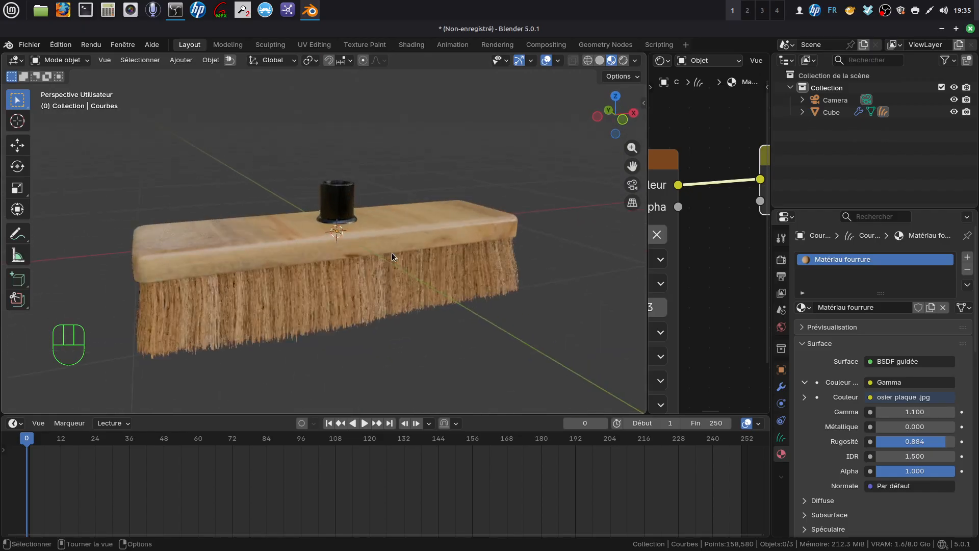
middle_click_drag(392, 253, 442, 233, "shift")
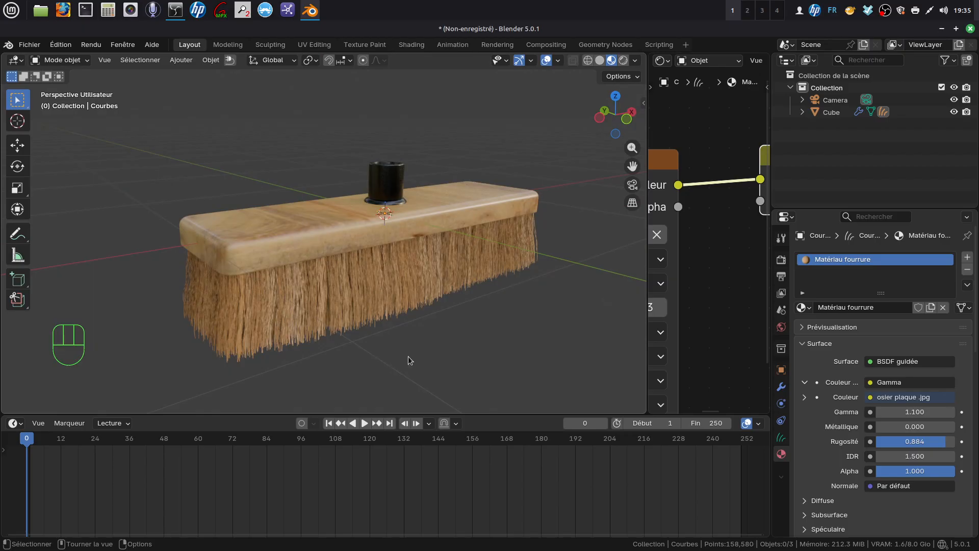
mouse_move(436, 329)
middle_mouse_down()
mouse_move(416, 314)
mouse_move(435, 311)
mouse_move(444, 327)
mouse_move(415, 309)
mouse_move(444, 310)
mouse_move(408, 326)
mouse_move(402, 318)
mouse_move(422, 246)
mouse_move(461, 265)
mouse_move(407, 308)
middle_mouse_up()
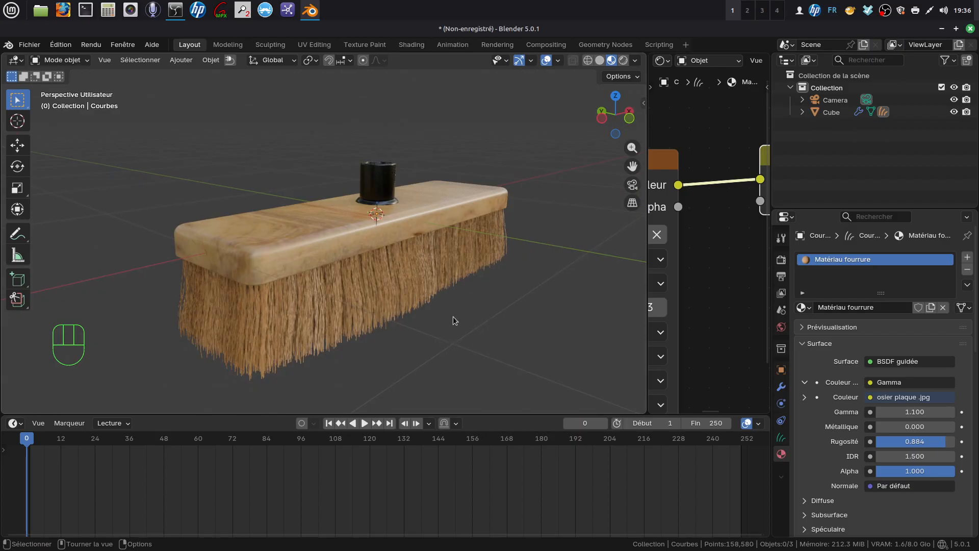
mouse_move(460, 298)
middle_mouse_down()
mouse_move(433, 263)
mouse_move(475, 262)
mouse_move(468, 291)
mouse_move(457, 284)
middle_mouse_up()
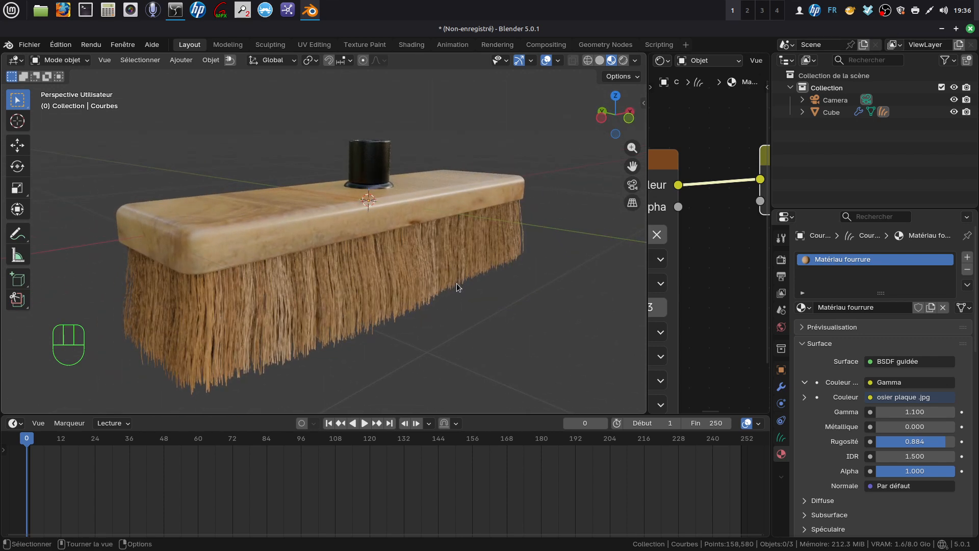
scroll(457, 284, "down", 1)
scroll(452, 309, "up", 2)
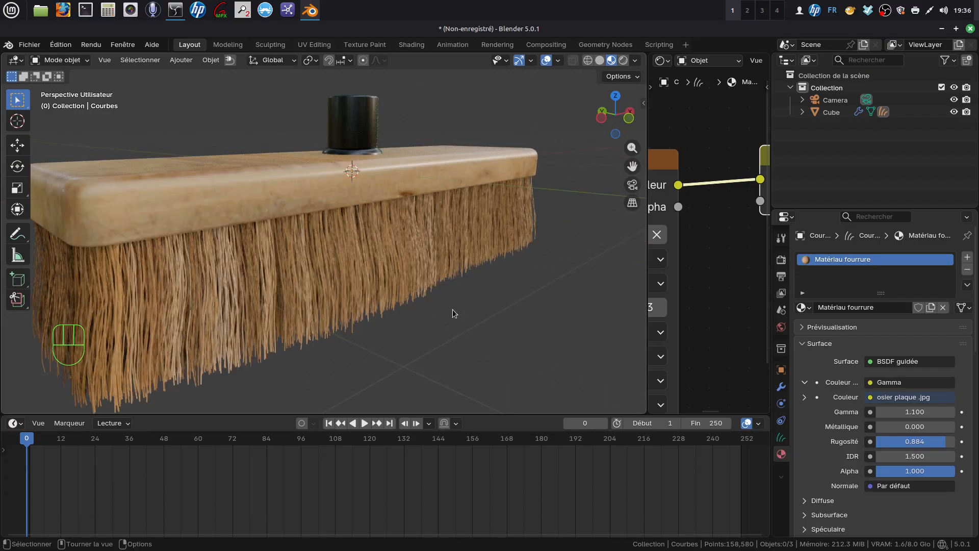
scroll(452, 309, "down", 2)
mouse_move(453, 311)
middle_mouse_down()
mouse_move(457, 279)
mouse_move(487, 262)
mouse_move(461, 306)
mouse_move(477, 329)
mouse_move(443, 325)
middle_mouse_up()
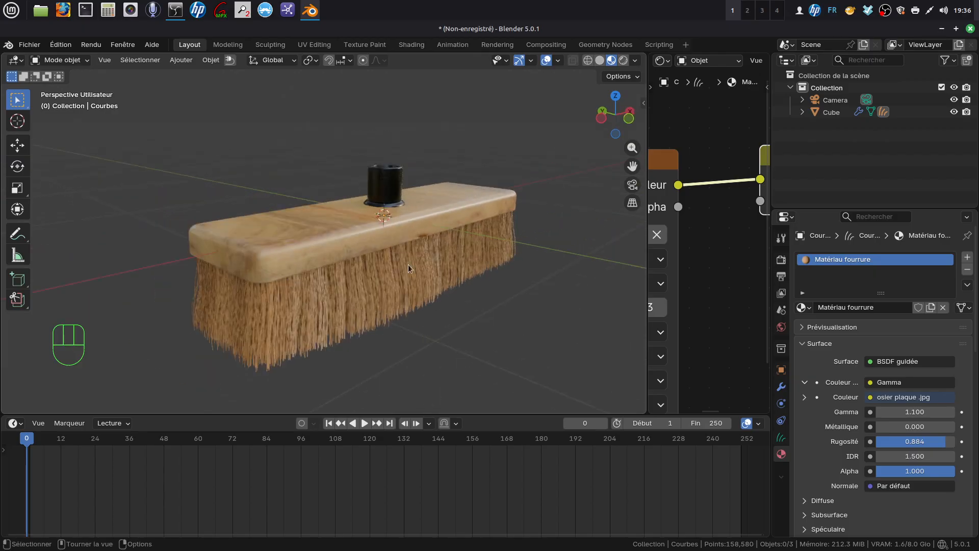